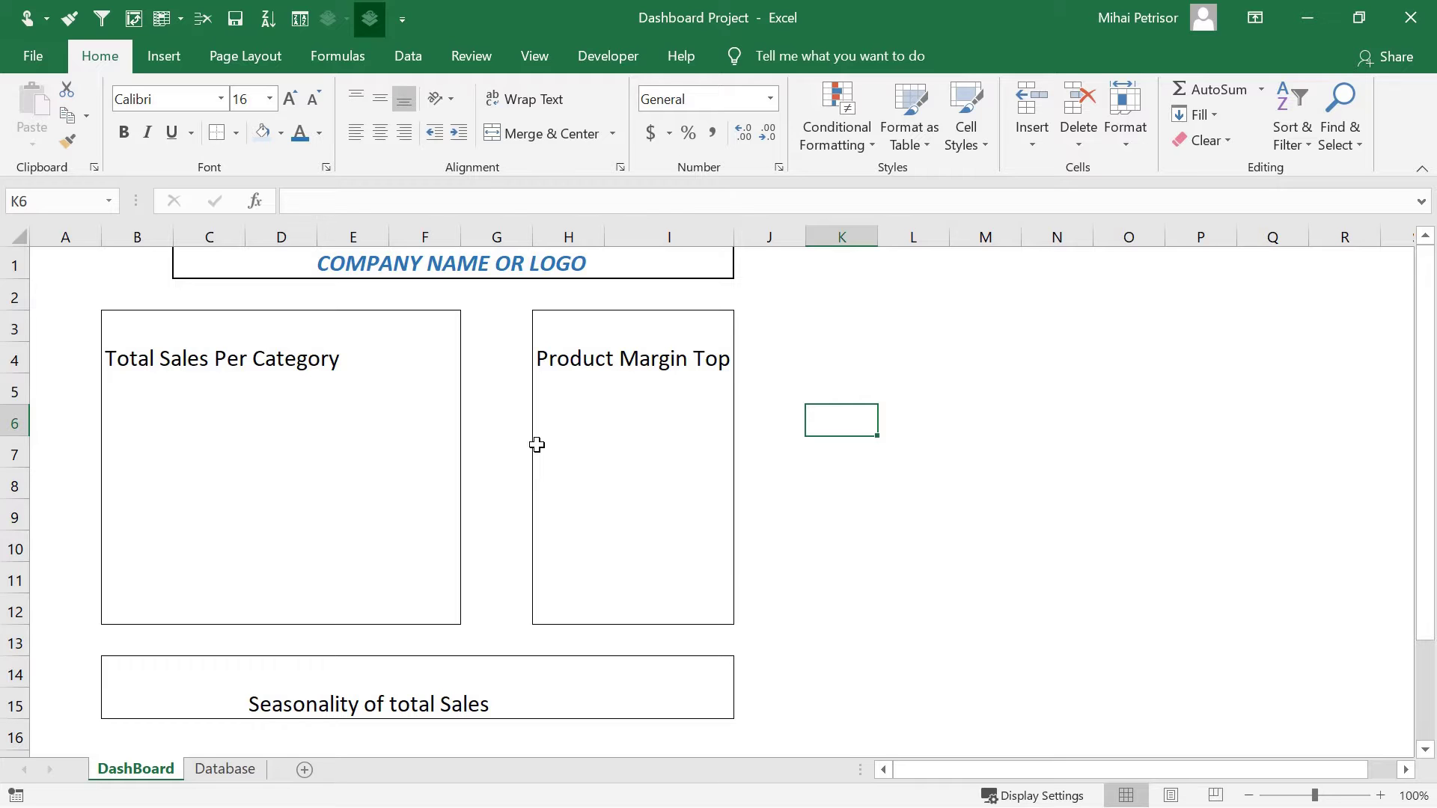
- Examine the product and category columns on the Database sheet and the section headings on the DashBoard sheet
{"action": "left_click", "coordinate": [639, 363]}
{"action": "left_click", "coordinate": [233, 771]}
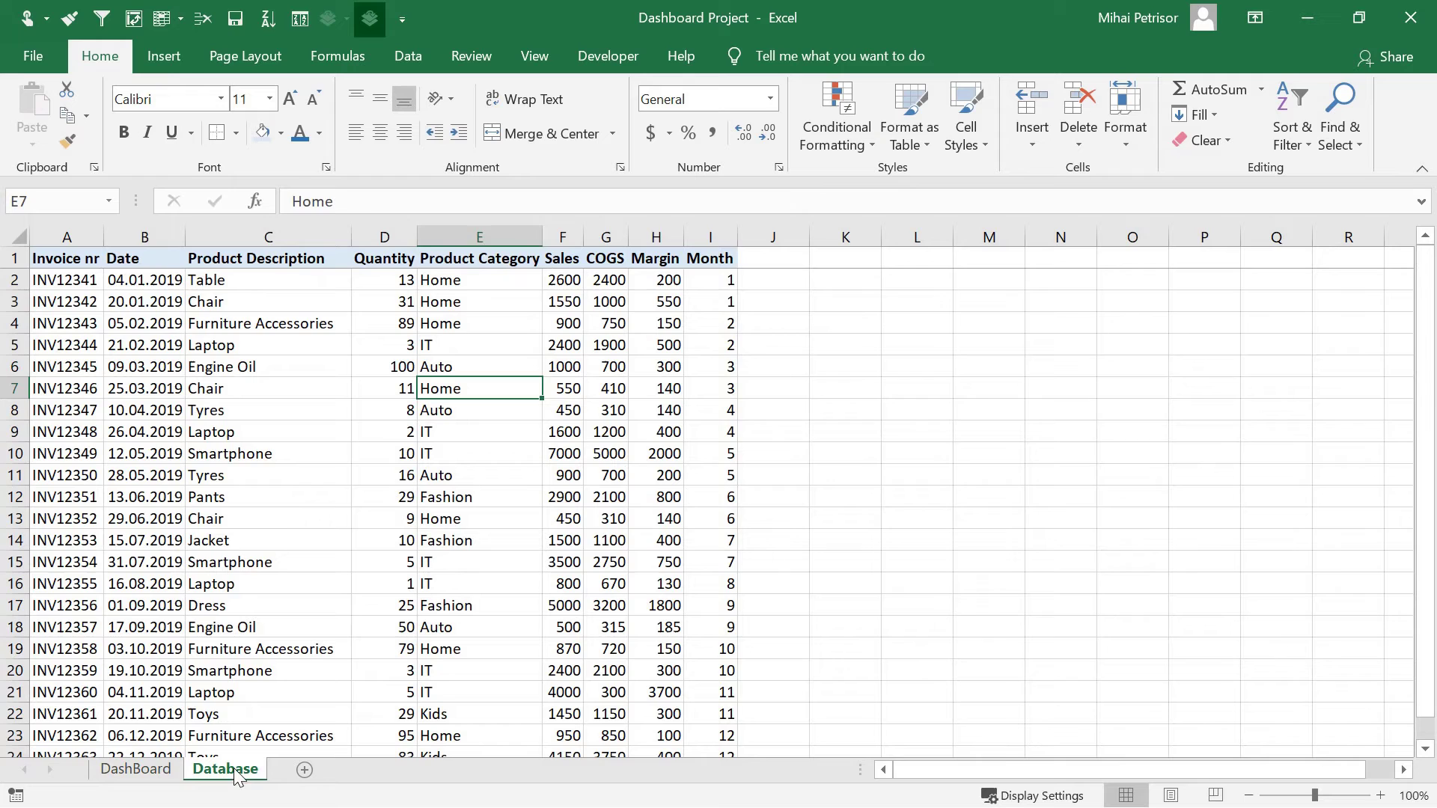
{"action": "left_click", "coordinate": [274, 454]}
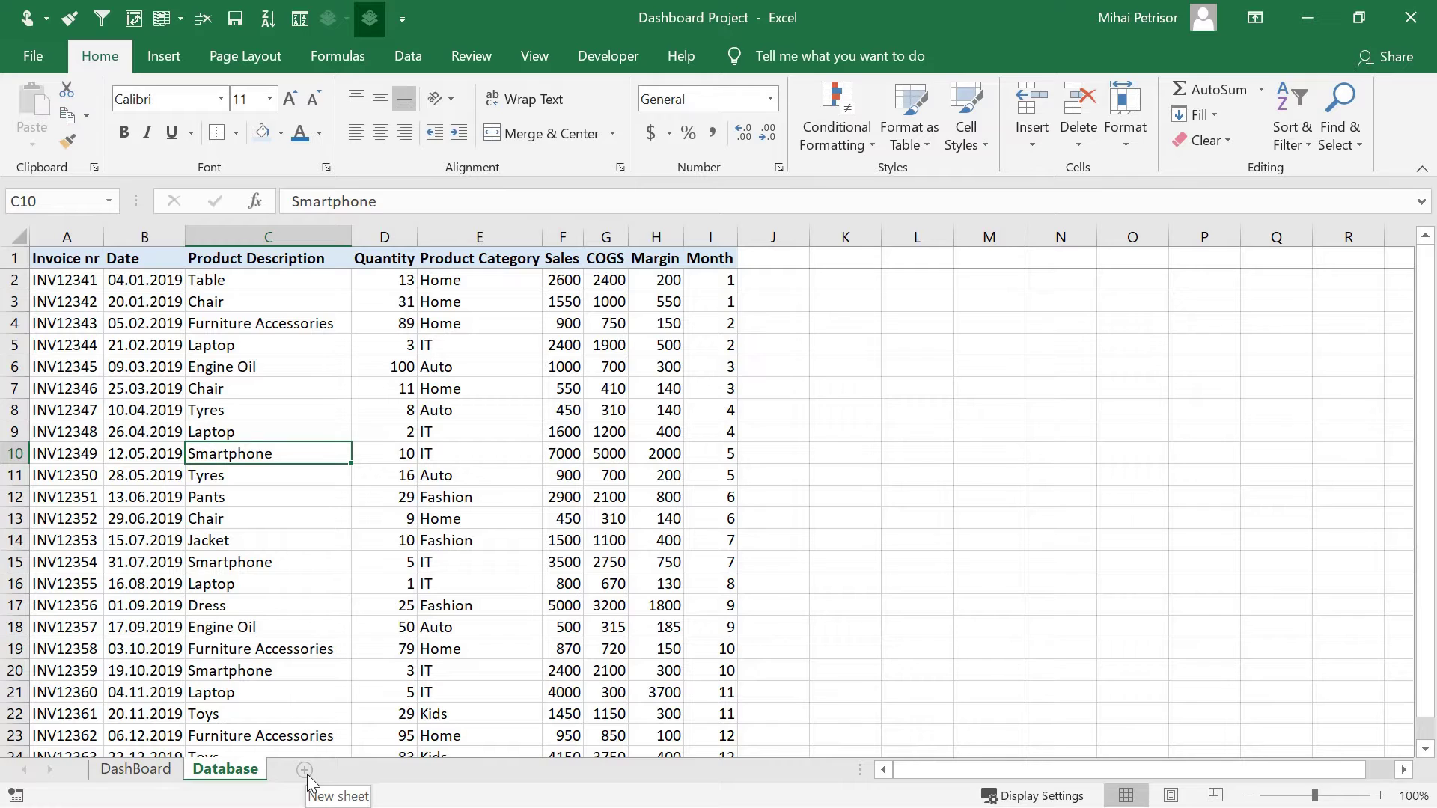
{"action": "left_click", "coordinate": [471, 462]}
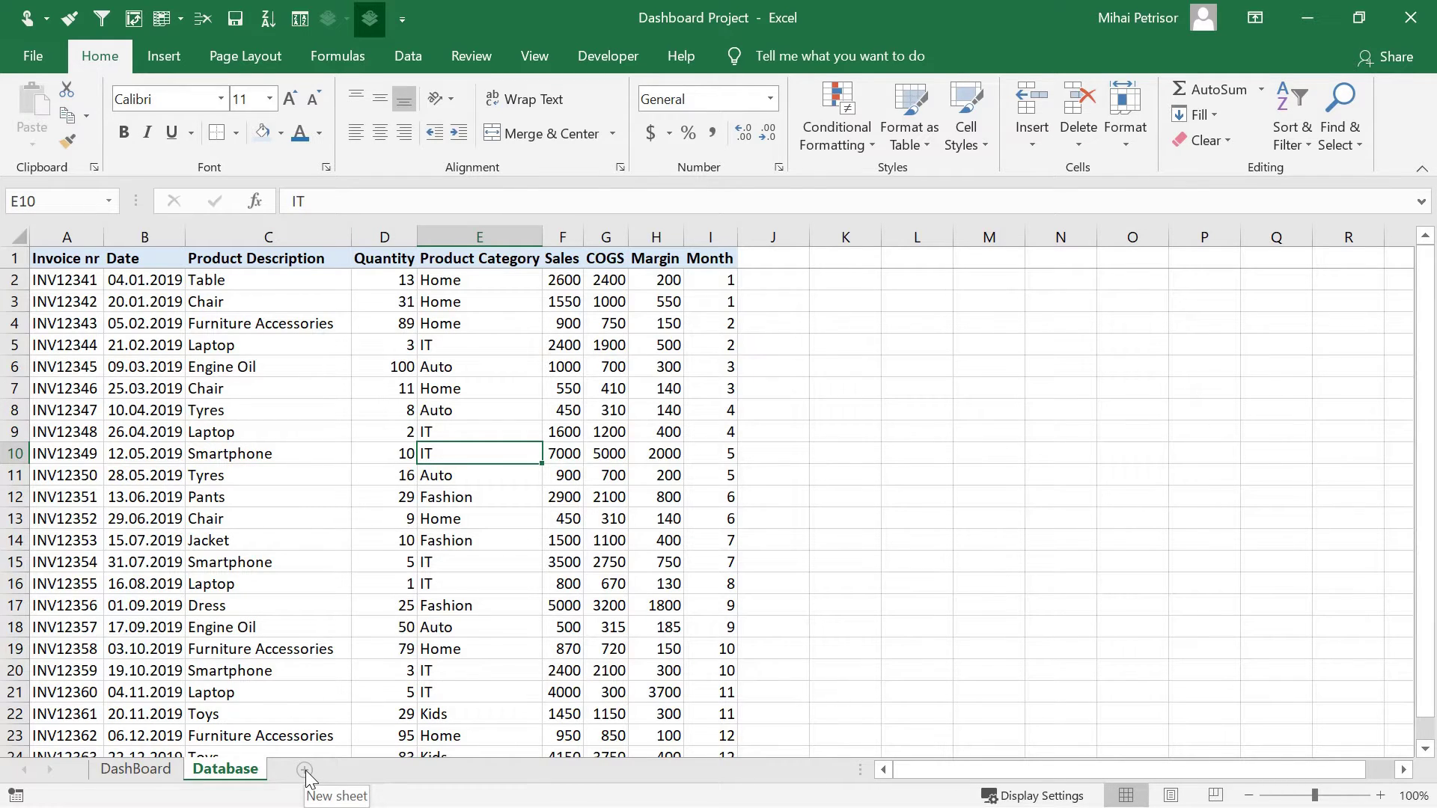
{"action": "left_click", "coordinate": [285, 501]}
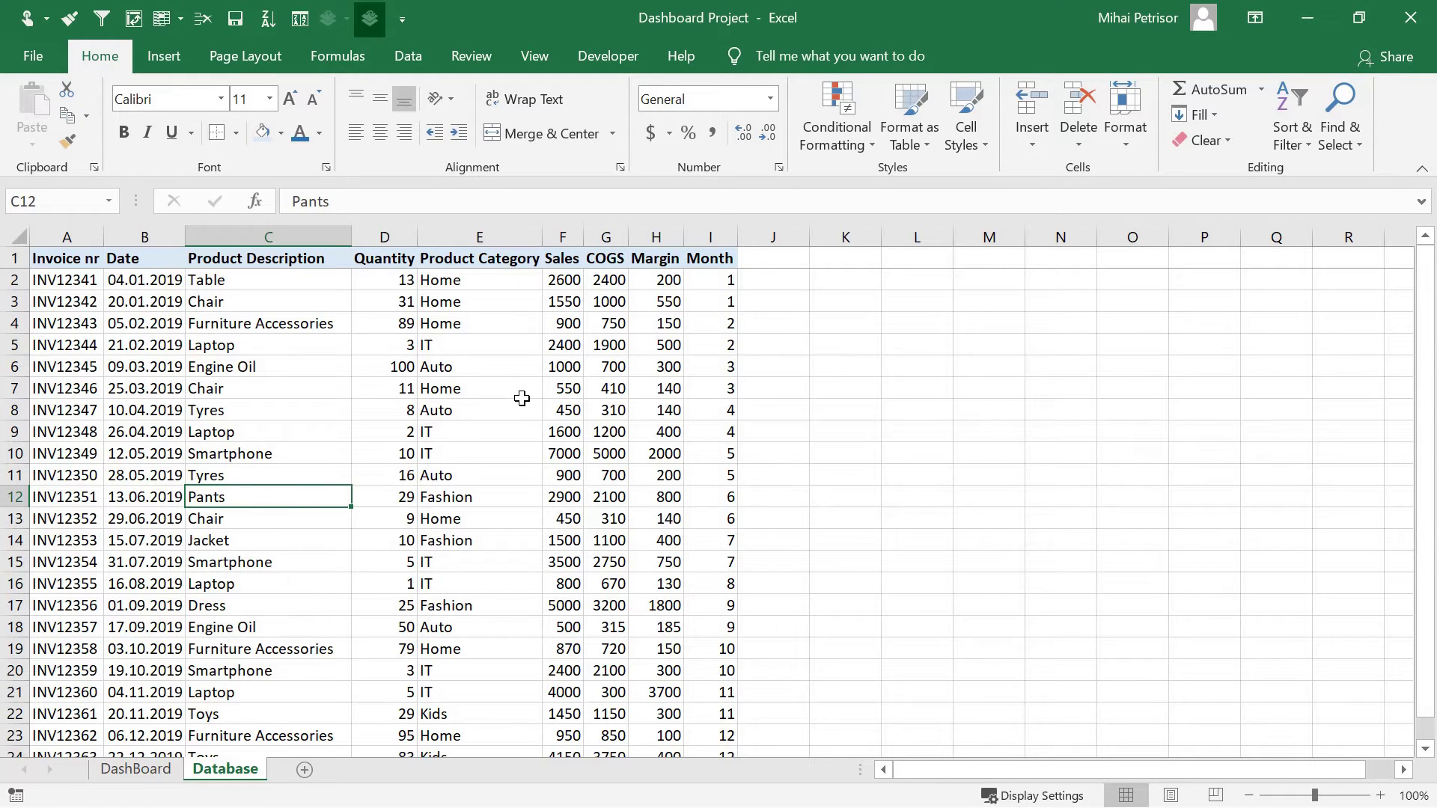
{"action": "left_click", "coordinate": [212, 389]}
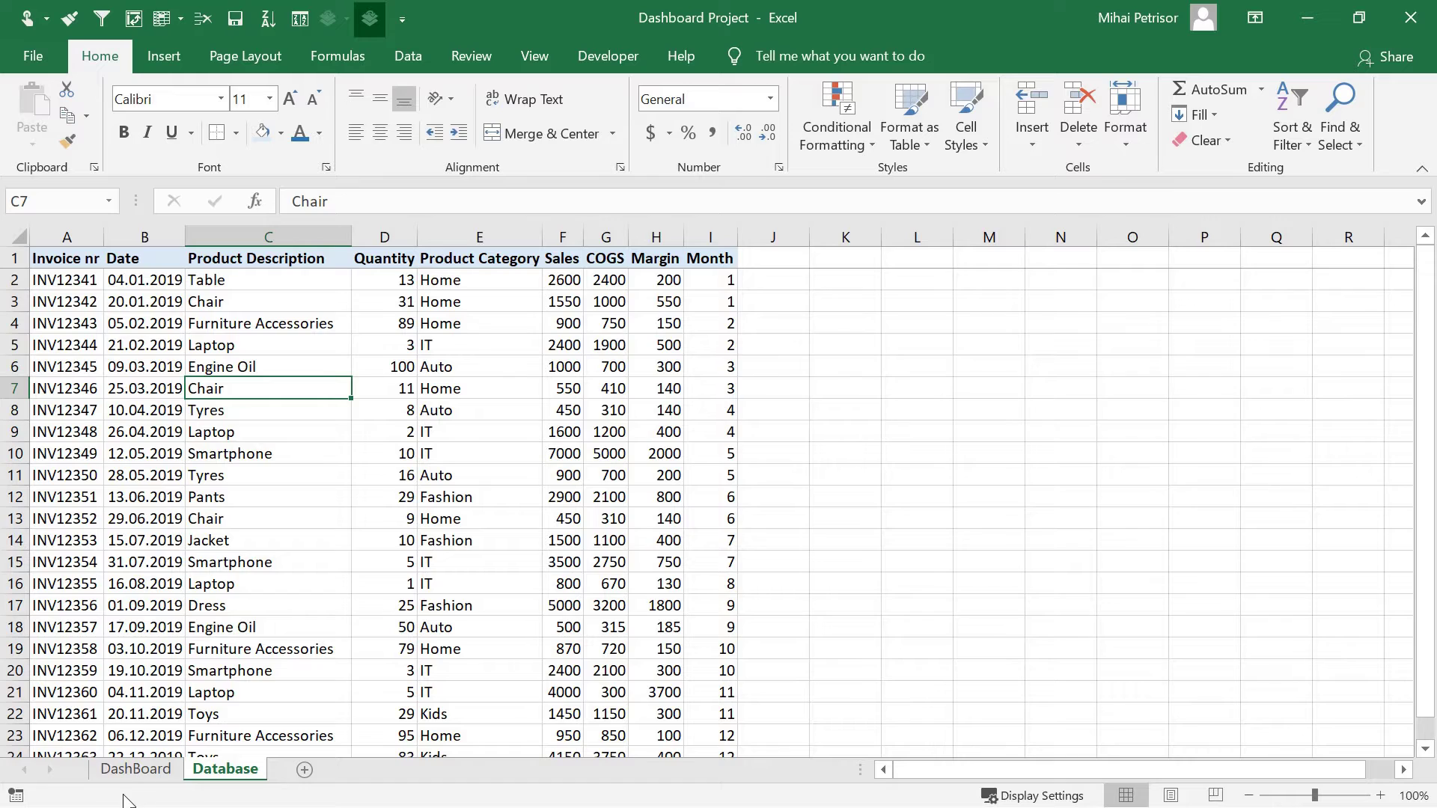
{"action": "left_click", "coordinate": [131, 770]}
{"action": "left_click", "coordinate": [571, 365]}
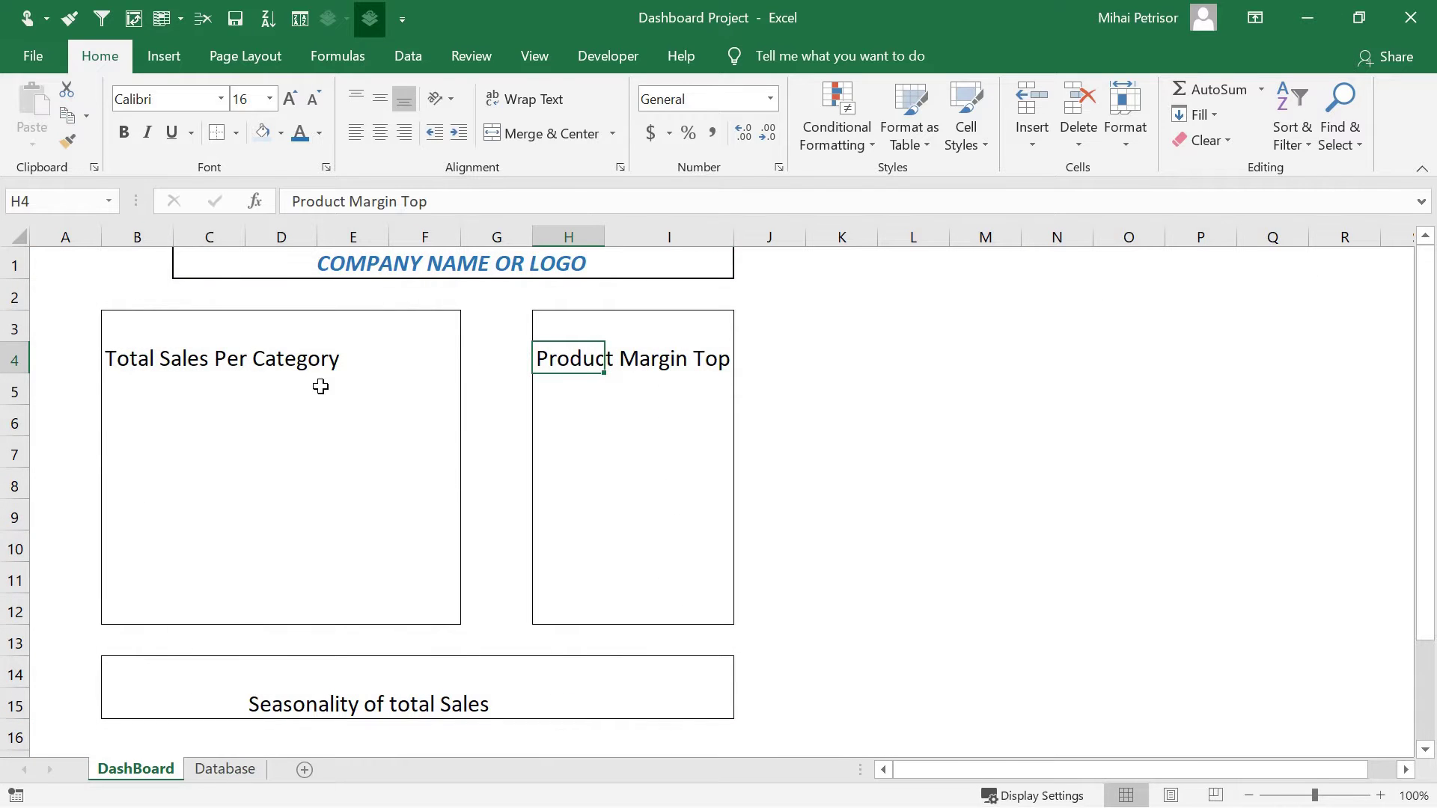
{"action": "left_click", "coordinate": [285, 368]}
- Change the heading in cell H4 of the DashBoard sheet to "Product Margin Top 3"
{"action": "left_click", "coordinate": [597, 364]}
{"action": "left_click", "coordinate": [441, 204]}
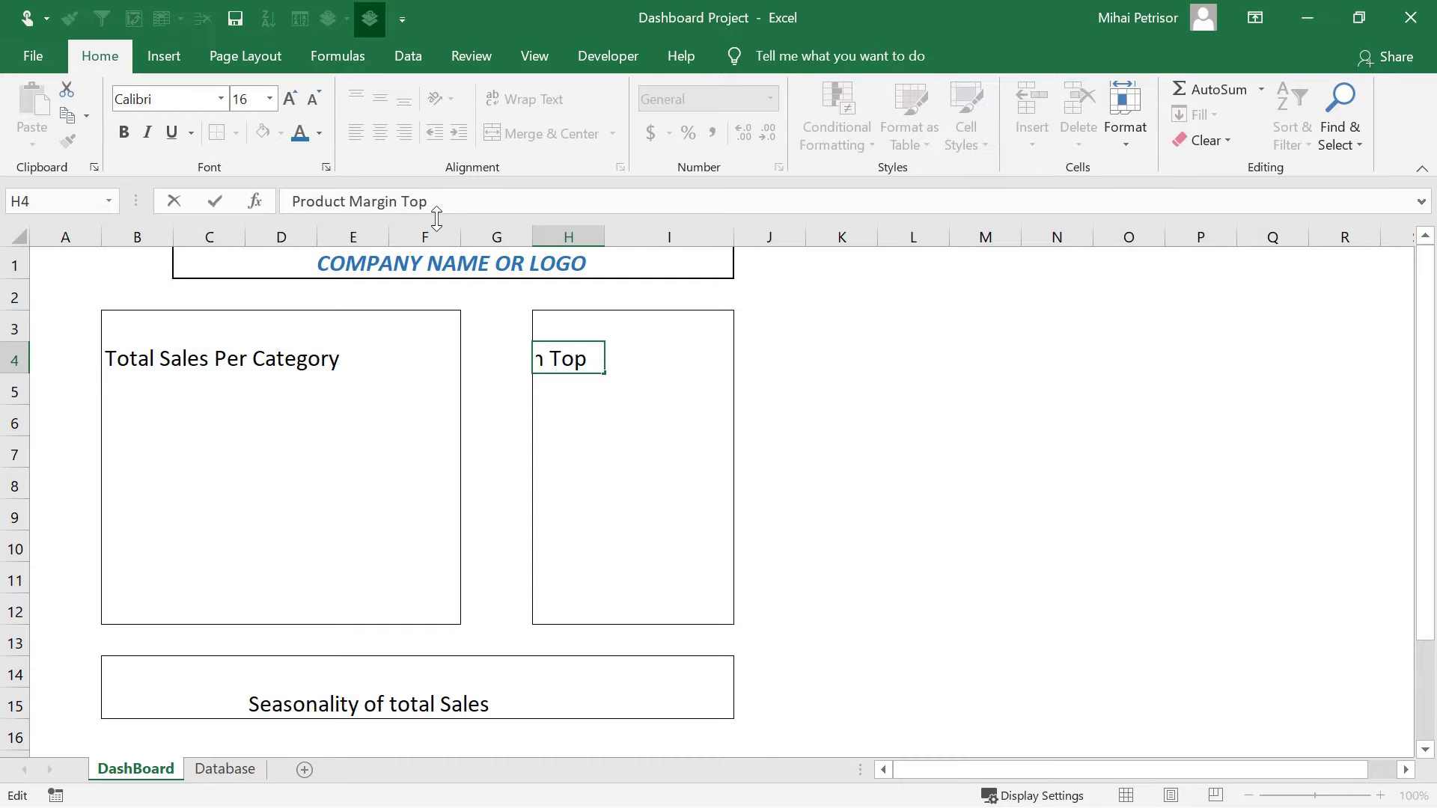
{"action": "type", "text": "3"}
{"action": "left_click", "coordinate": [479, 524]}
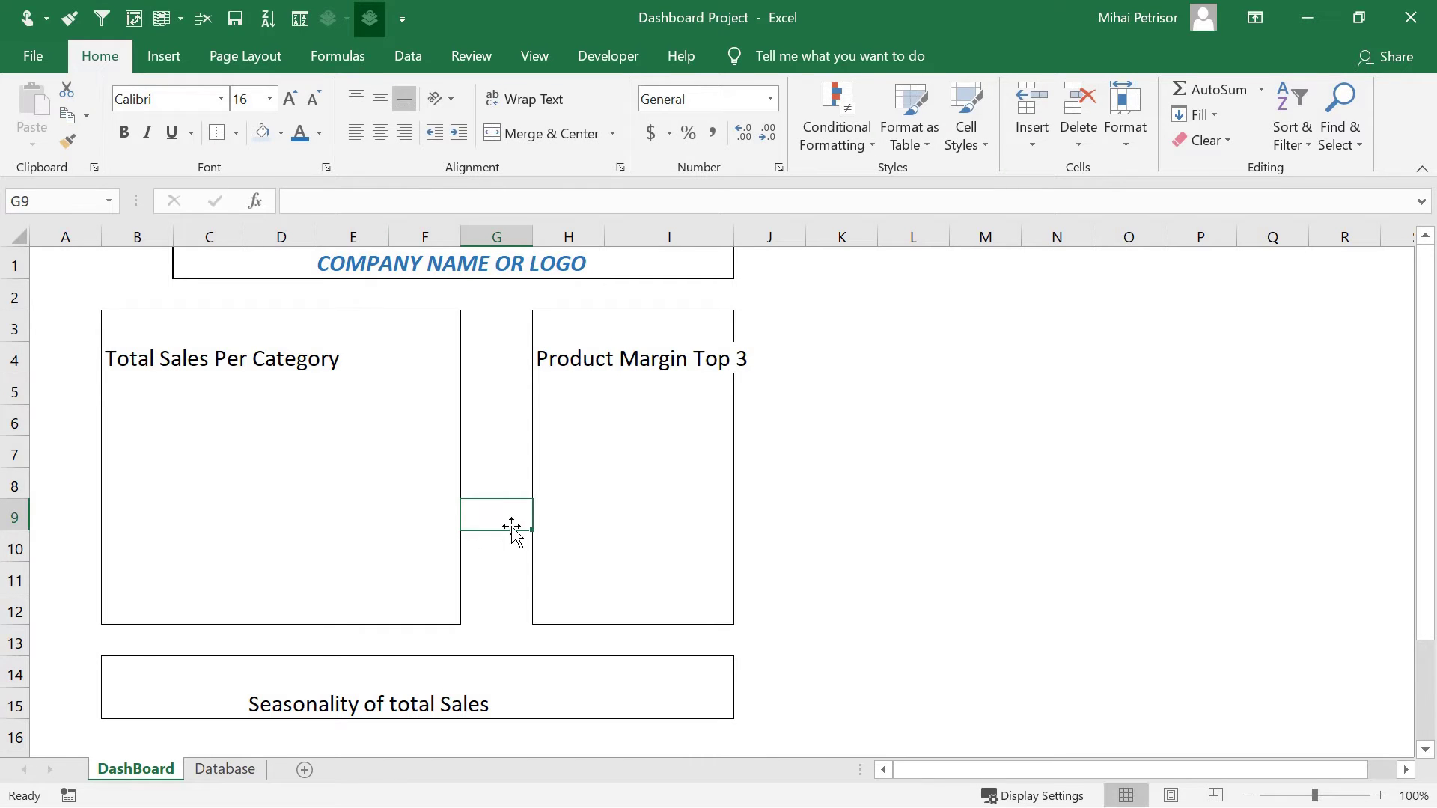
{"action": "left_click_drag", "start_coordinate": [594, 388], "coordinate": [599, 552]}
{"action": "left_click", "coordinate": [654, 511]}
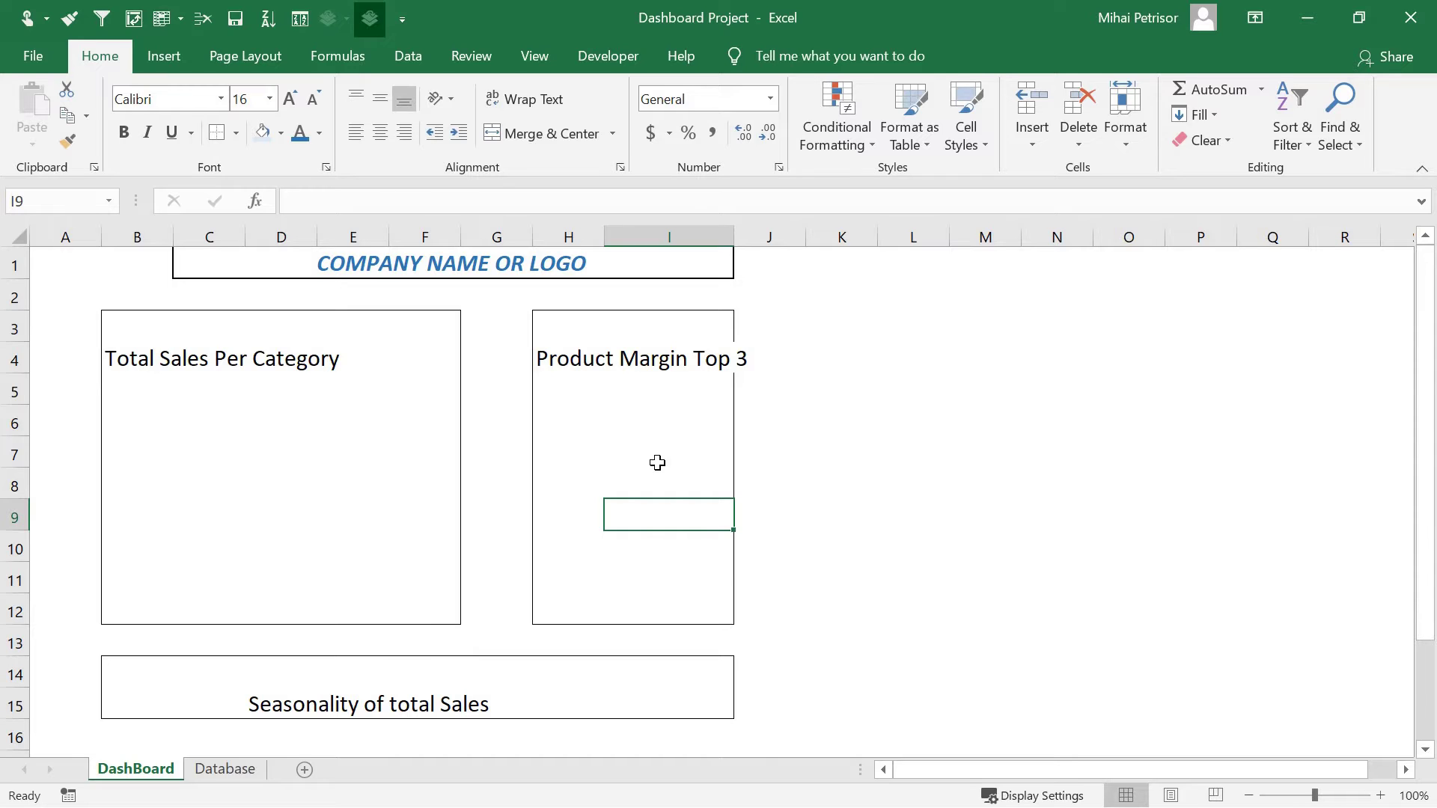
- Create a PivotTable from the Database sheet range A1:I24 on a new worksheet
{"action": "left_click", "coordinate": [224, 769]}
{"action": "left_click", "coordinate": [263, 424]}
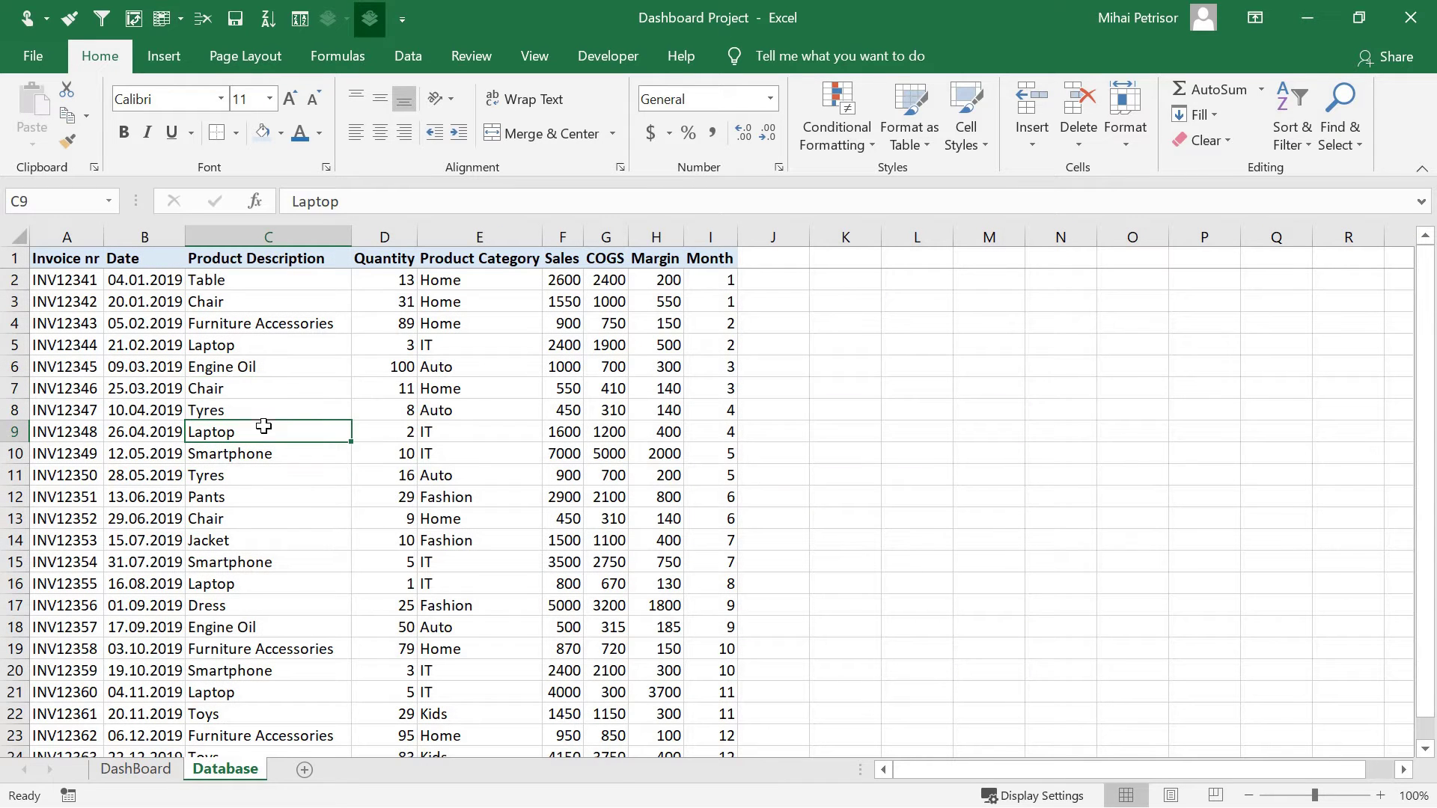
{"action": "left_click", "coordinate": [162, 56]}
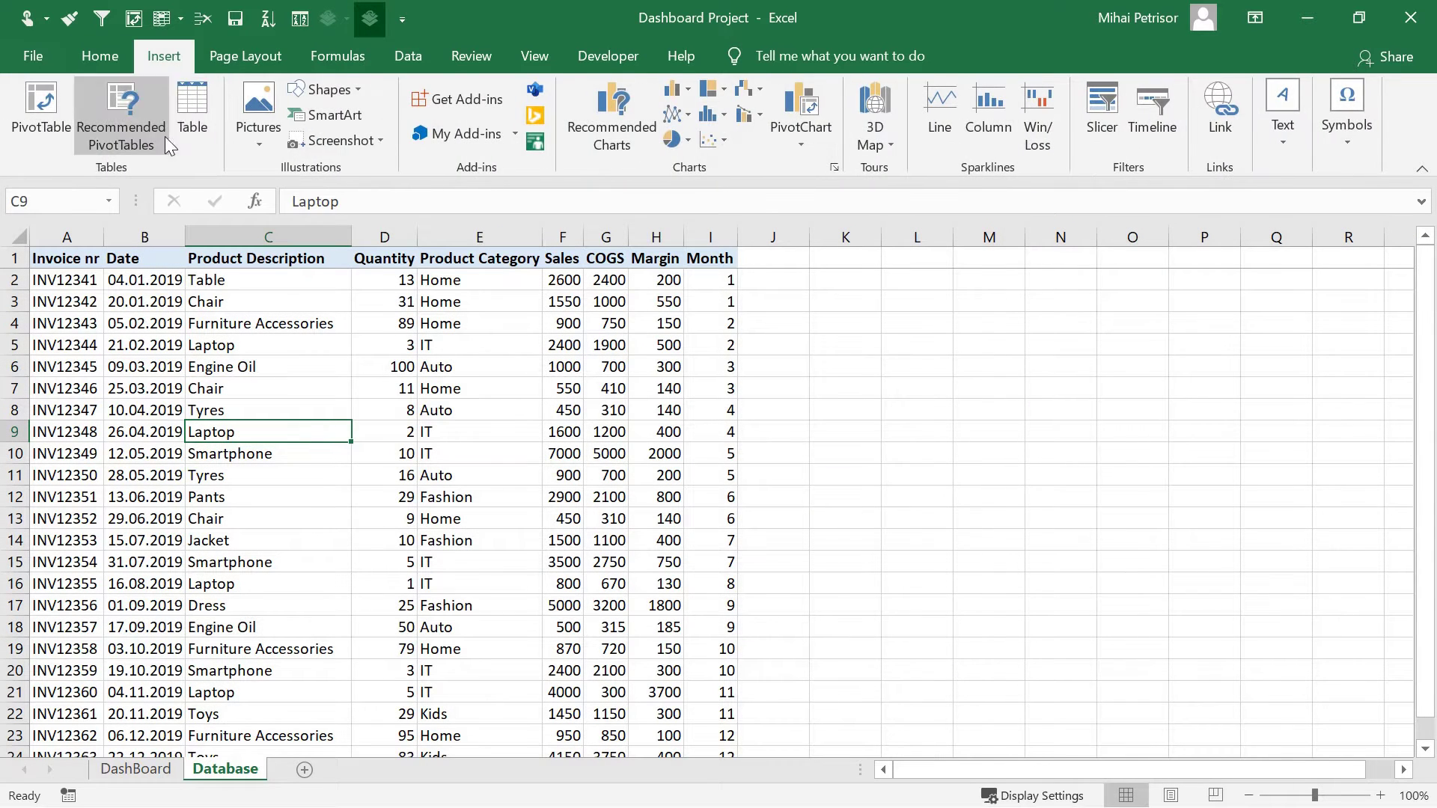
{"action": "left_click", "coordinate": [42, 105]}
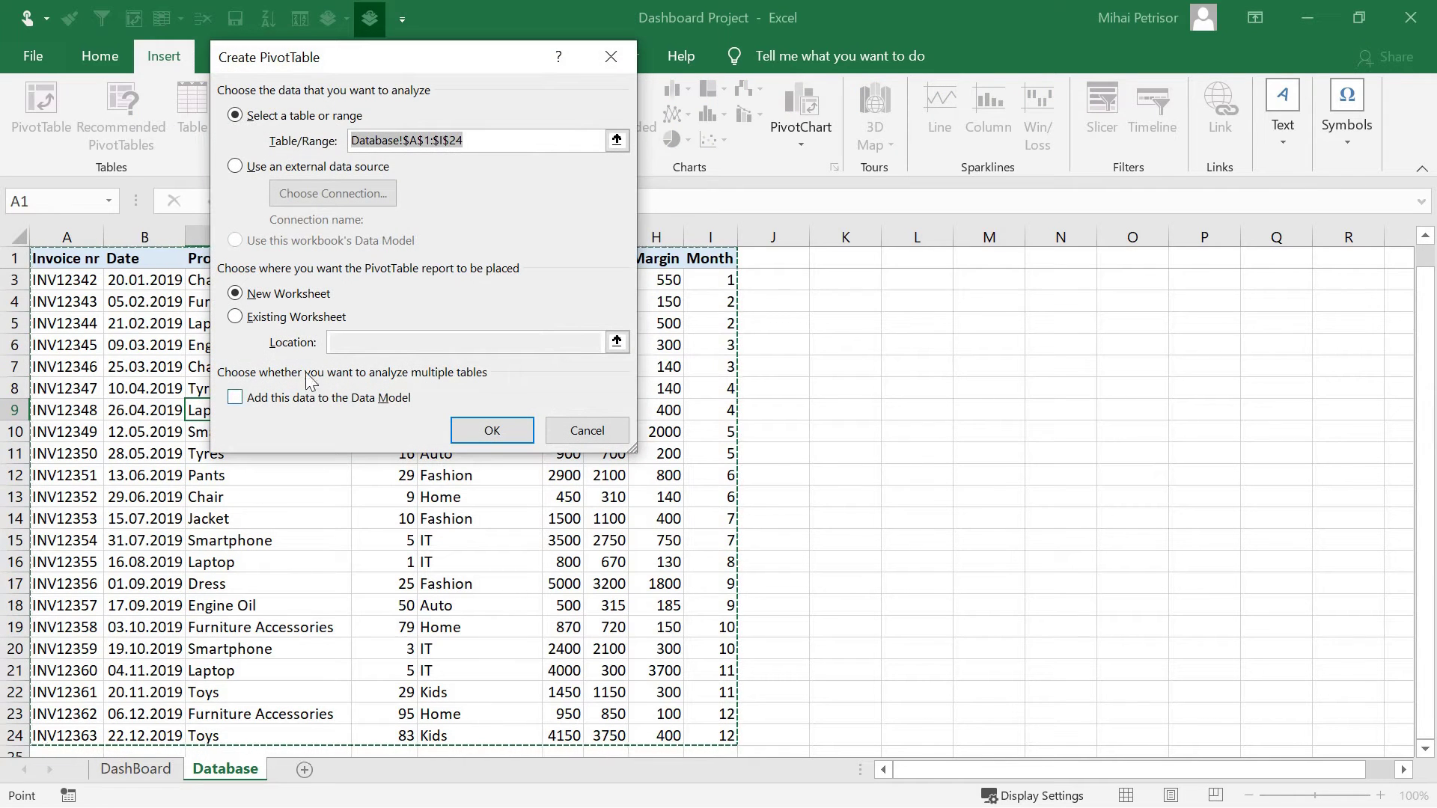
{"action": "left_click", "coordinate": [497, 432]}
- Move the new PivotTable sheet after the Database sheet and rename it "Calculation Sheet"
{"action": "left_click_drag", "start_coordinate": [227, 773], "coordinate": [303, 773]}
{"action": "type", "text": "Calculation"}
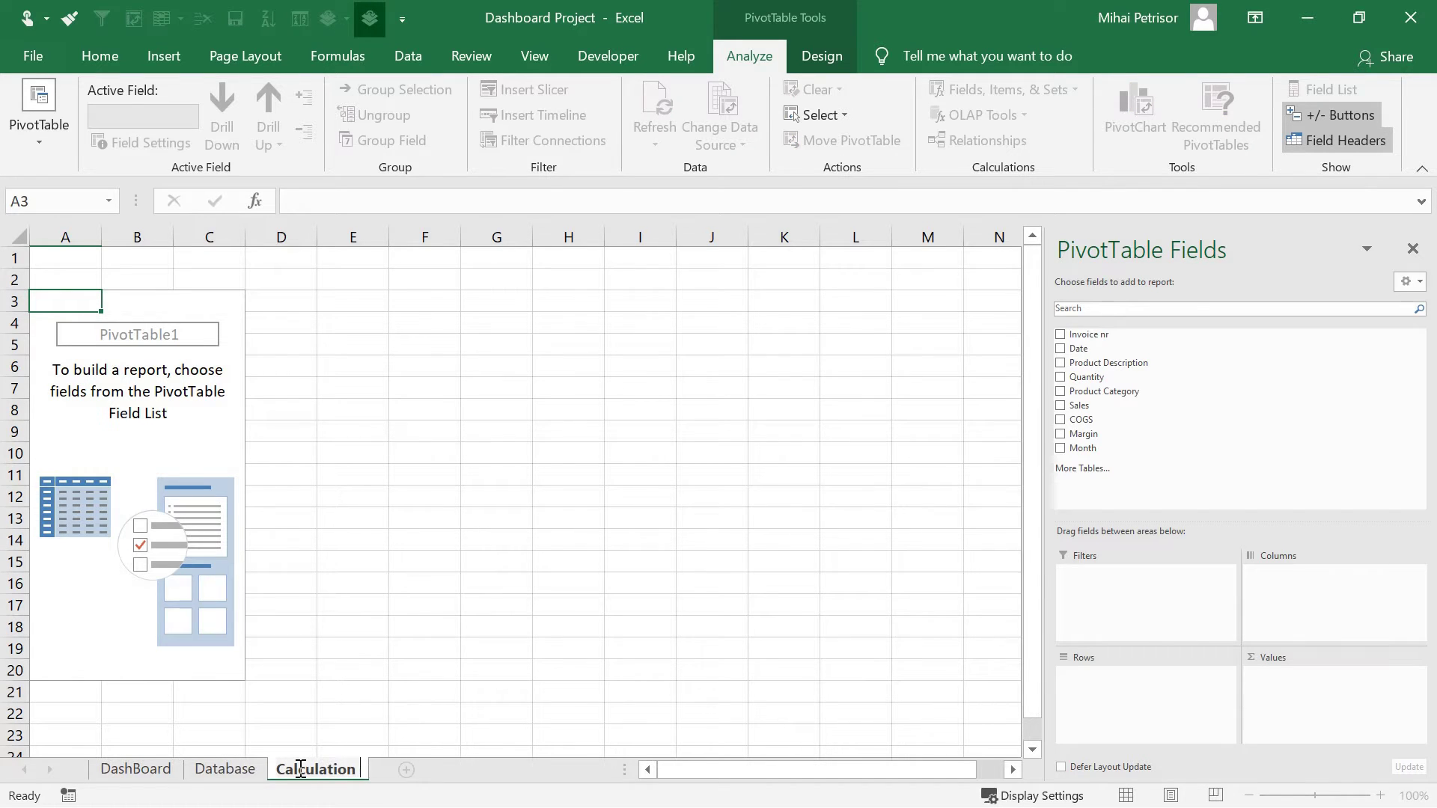
{"action": "type", "text": " SHeet"}
{"action": "key", "text": "BackSpace"}
{"action": "key", "text": "BackSpace"}
{"action": "key", "text": "BackSpace"}
{"action": "key", "text": "BackSpace"}
{"action": "type", "text": "heet"}
{"action": "key", "text": "Return"}
{"action": "left_click", "coordinate": [411, 559]}
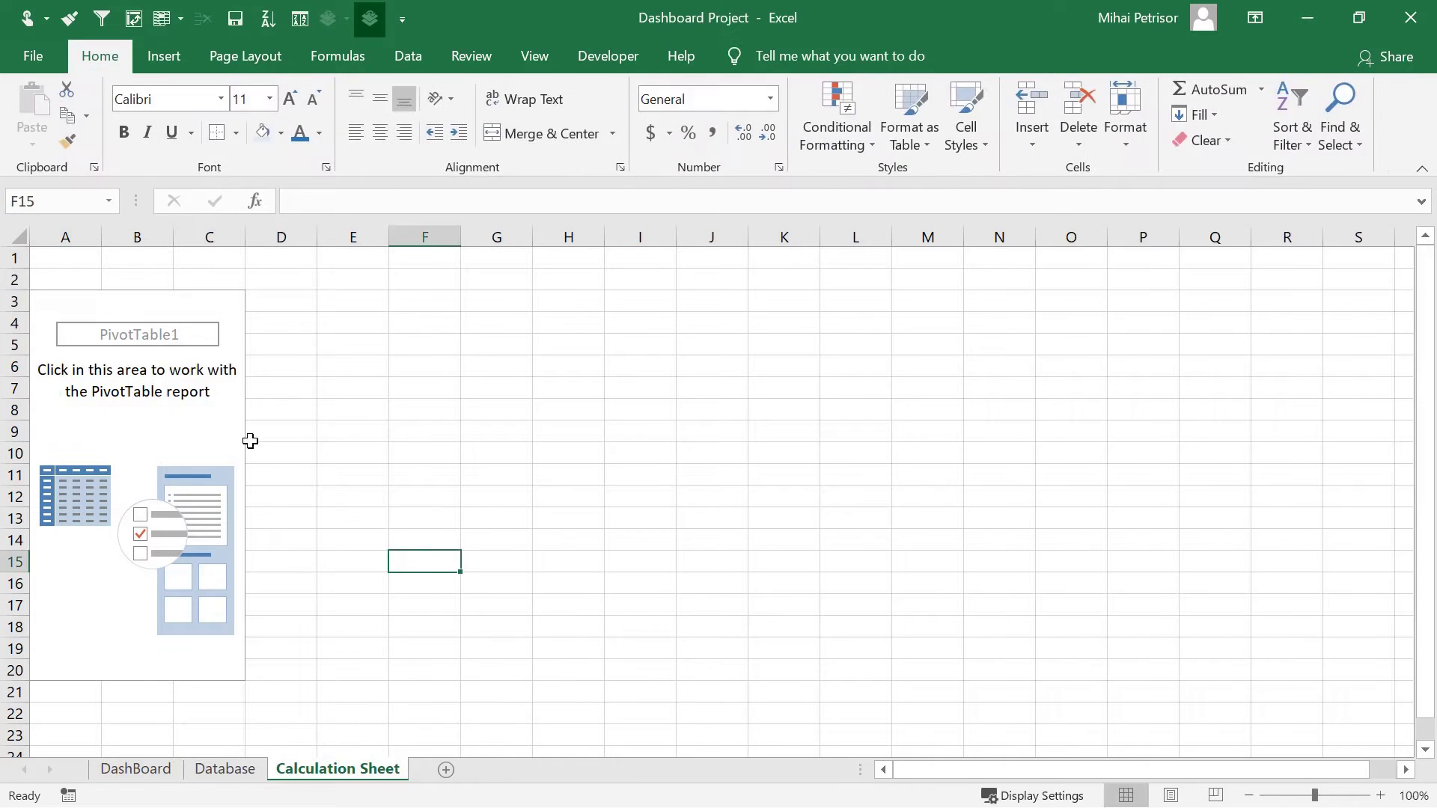
- Build the PivotTable on the Calculation Sheet with Product Category as rows and Sales as summed values
{"action": "left_click", "coordinate": [205, 412]}
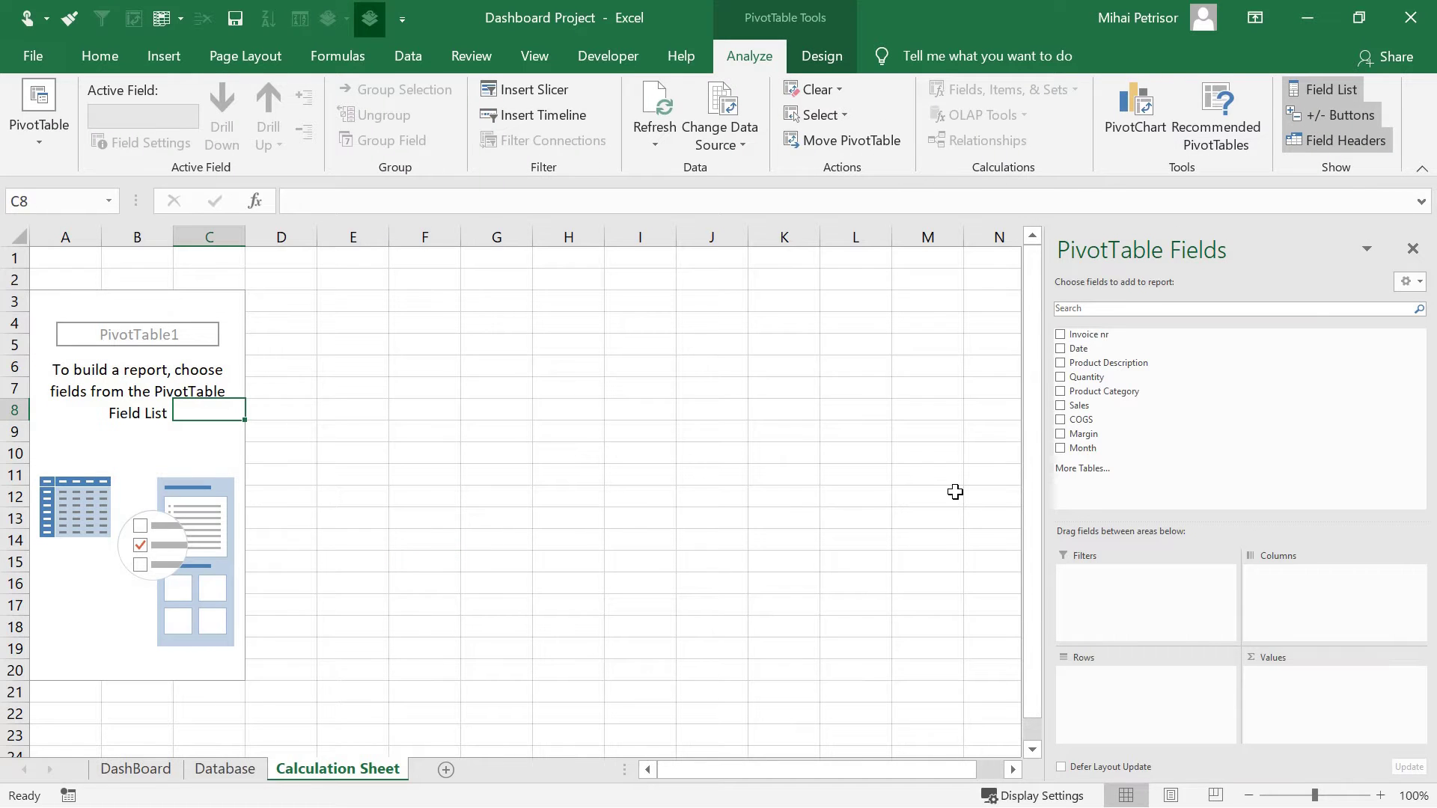
{"action": "left_click", "coordinate": [135, 768]}
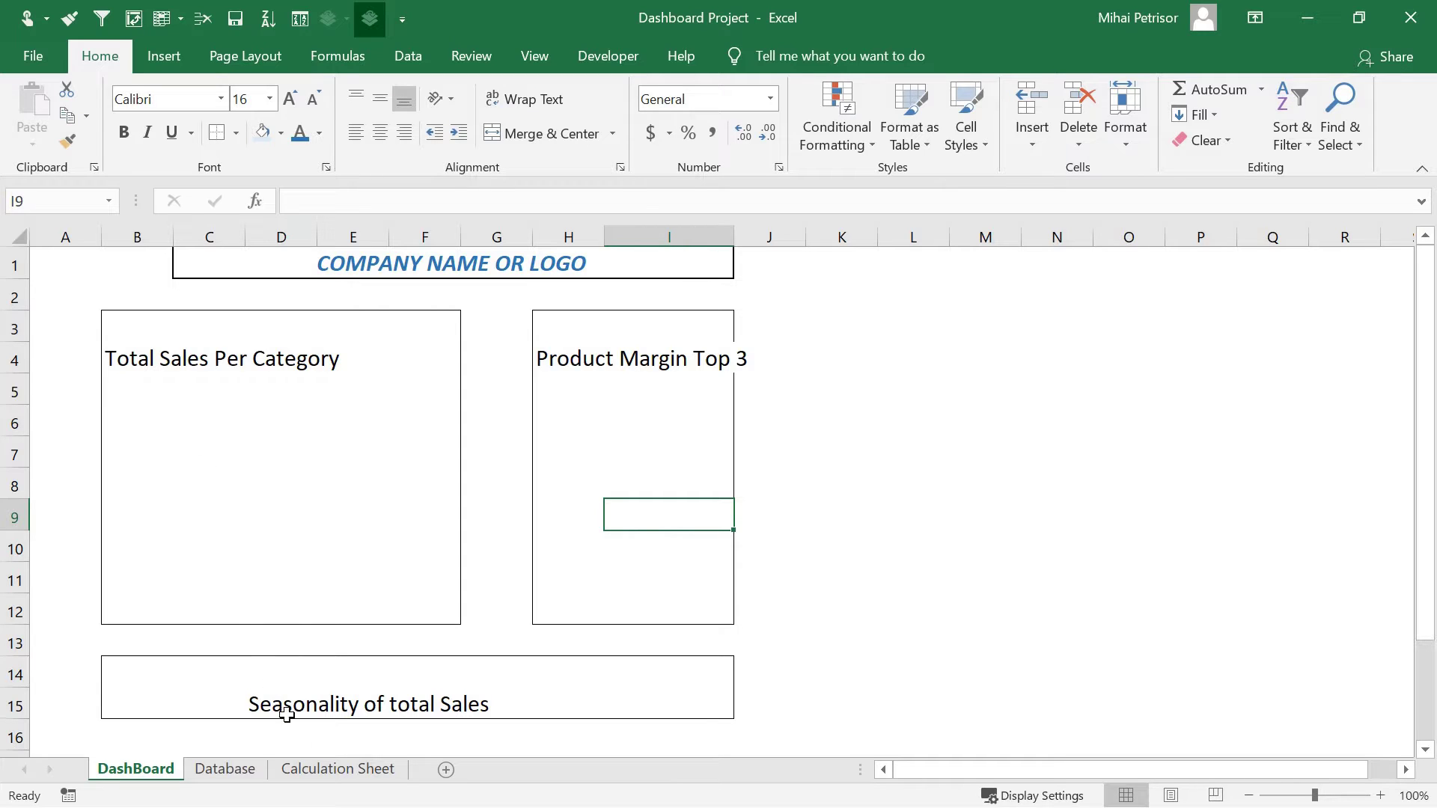
{"action": "left_click", "coordinate": [318, 772]}
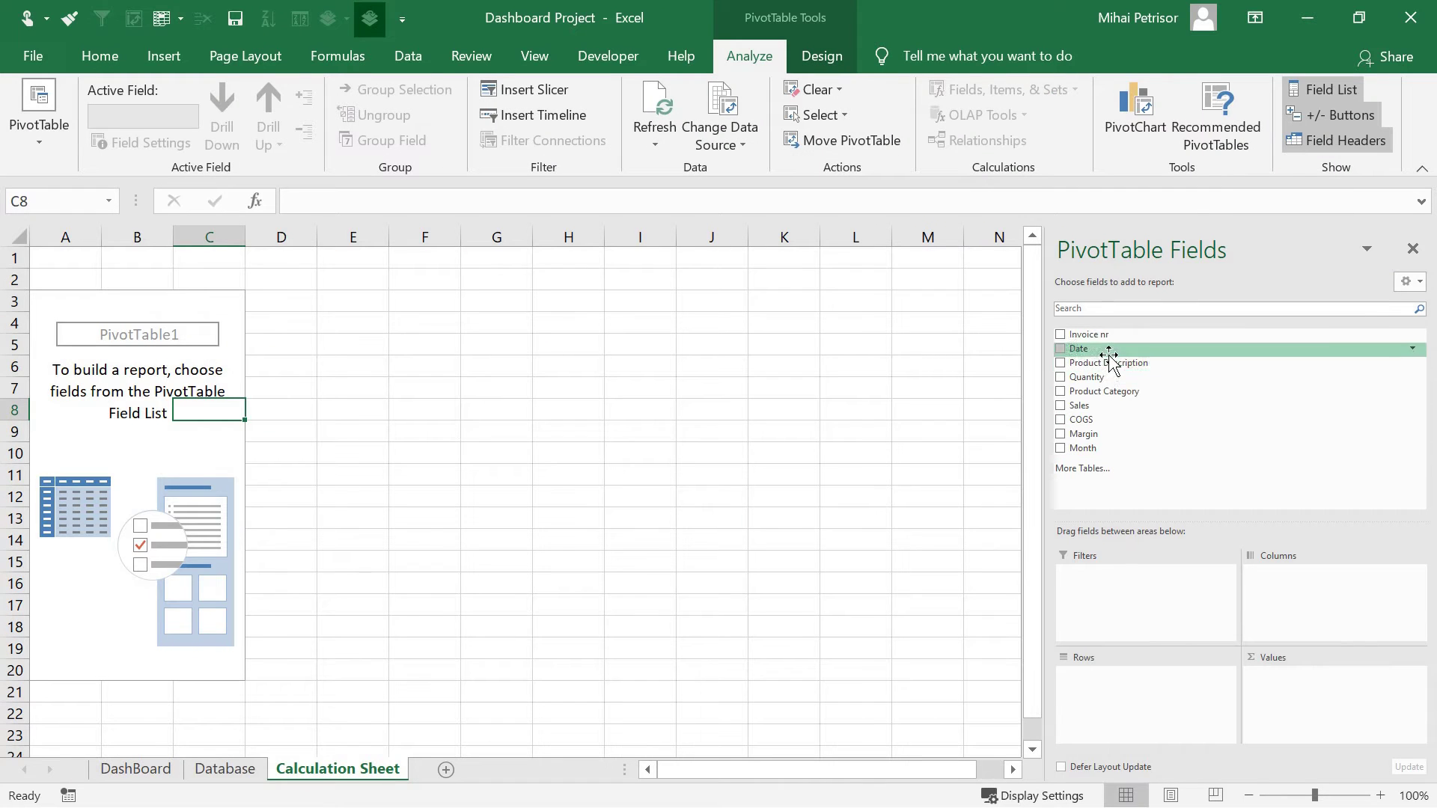
{"action": "left_click_drag", "start_coordinate": [1116, 393], "coordinate": [1137, 696]}
{"action": "left_click_drag", "start_coordinate": [1087, 407], "coordinate": [1315, 724]}
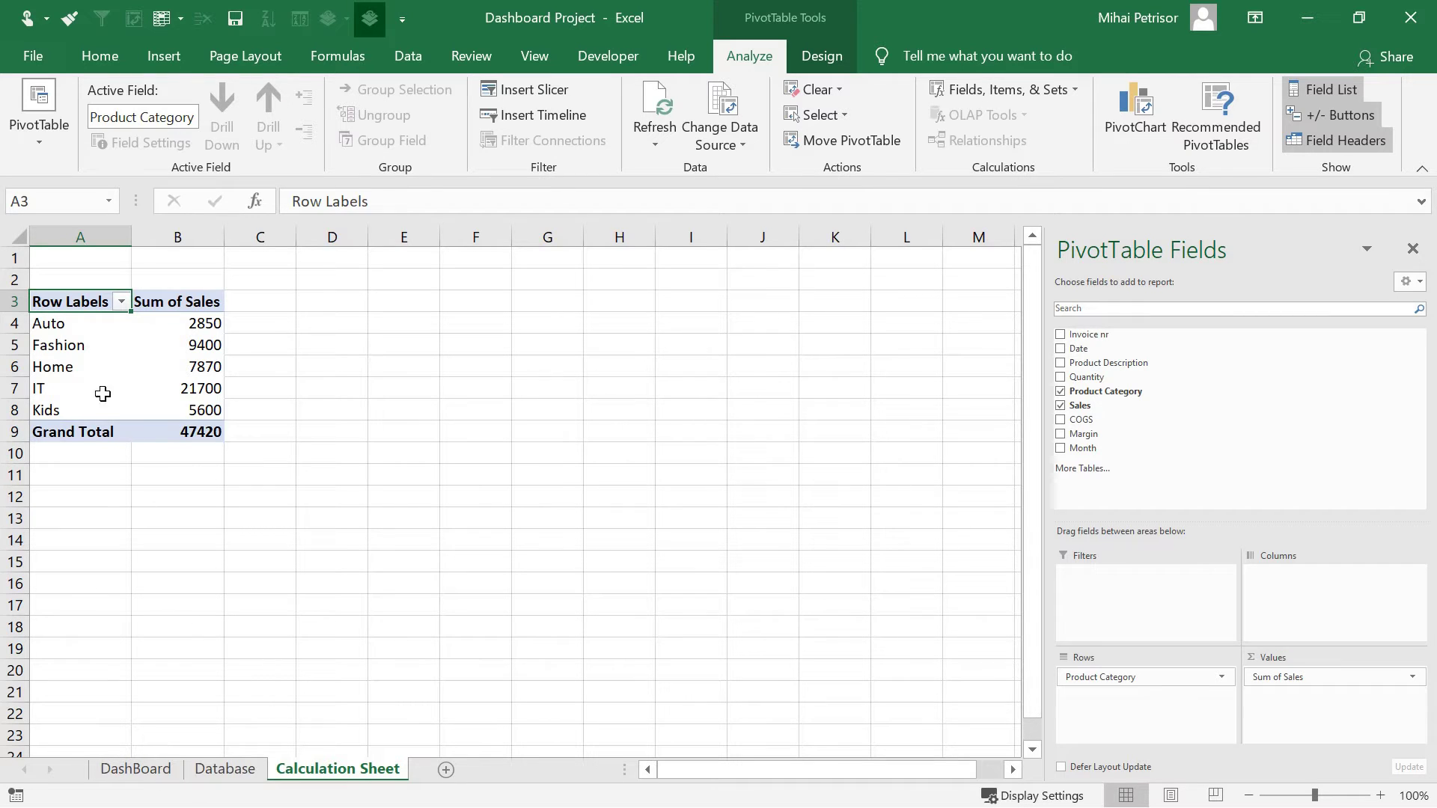
- Examine the sales PivotTable's categories and compare it with the Total Sales Per Category section of the DashBoard sheet
{"action": "left_click_drag", "start_coordinate": [86, 332], "coordinate": [88, 410]}
{"action": "left_click", "coordinate": [216, 515]}
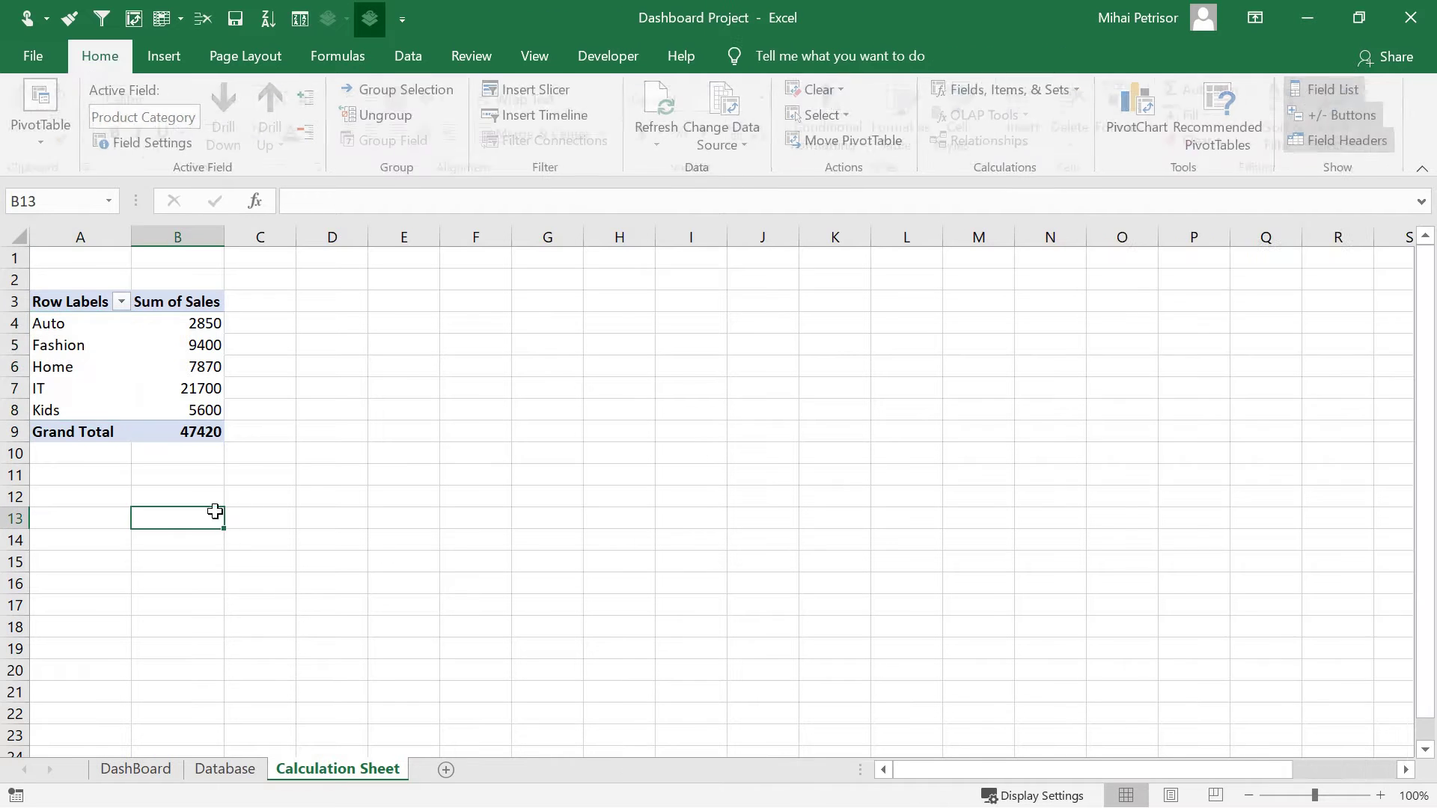
{"action": "scroll", "coordinate": [187, 464], "scroll_direction": "up", "scroll_amount": 3, "text": "ctrl"}
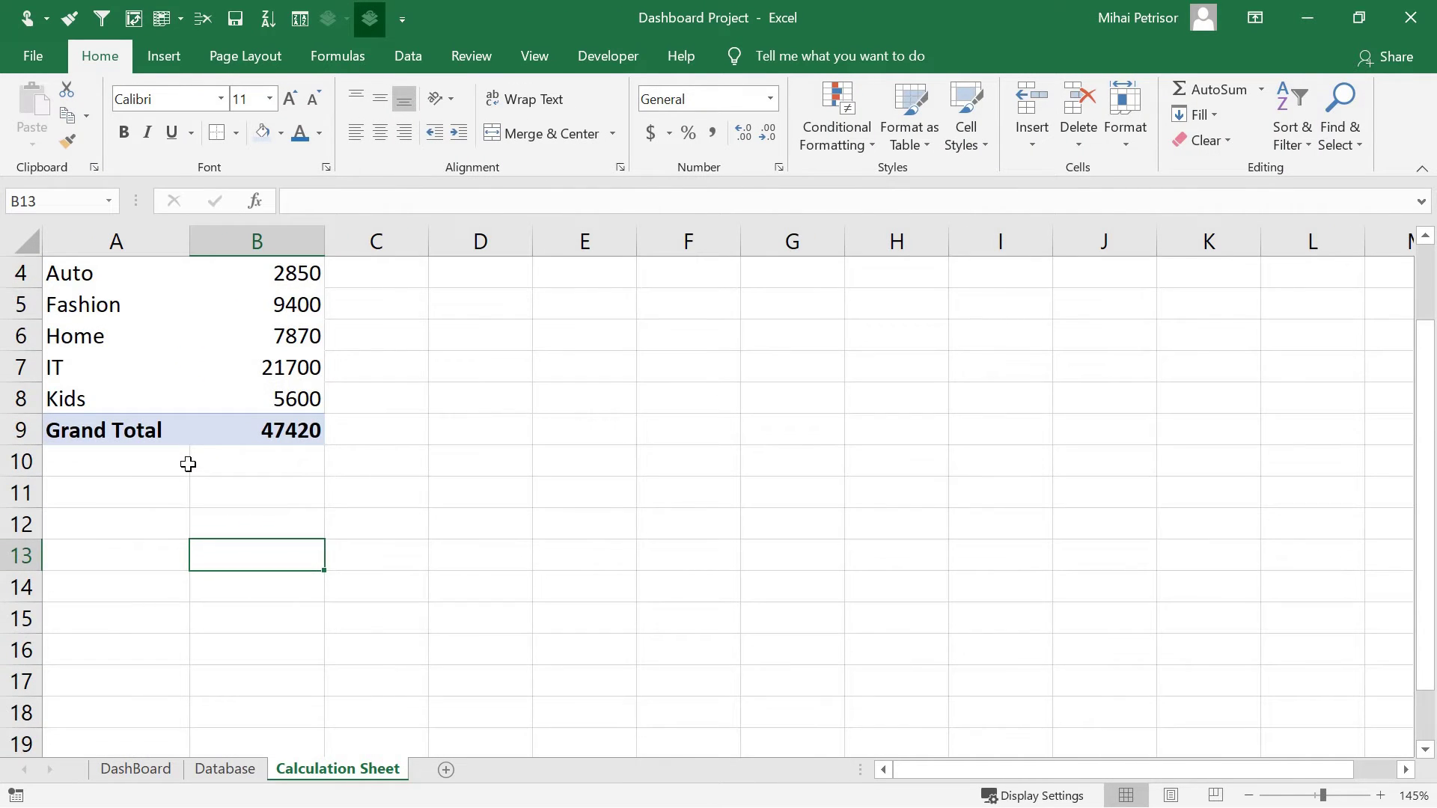
{"action": "scroll", "coordinate": [188, 464], "scroll_direction": "up", "scroll_amount": 1}
{"action": "left_click", "coordinate": [180, 439]}
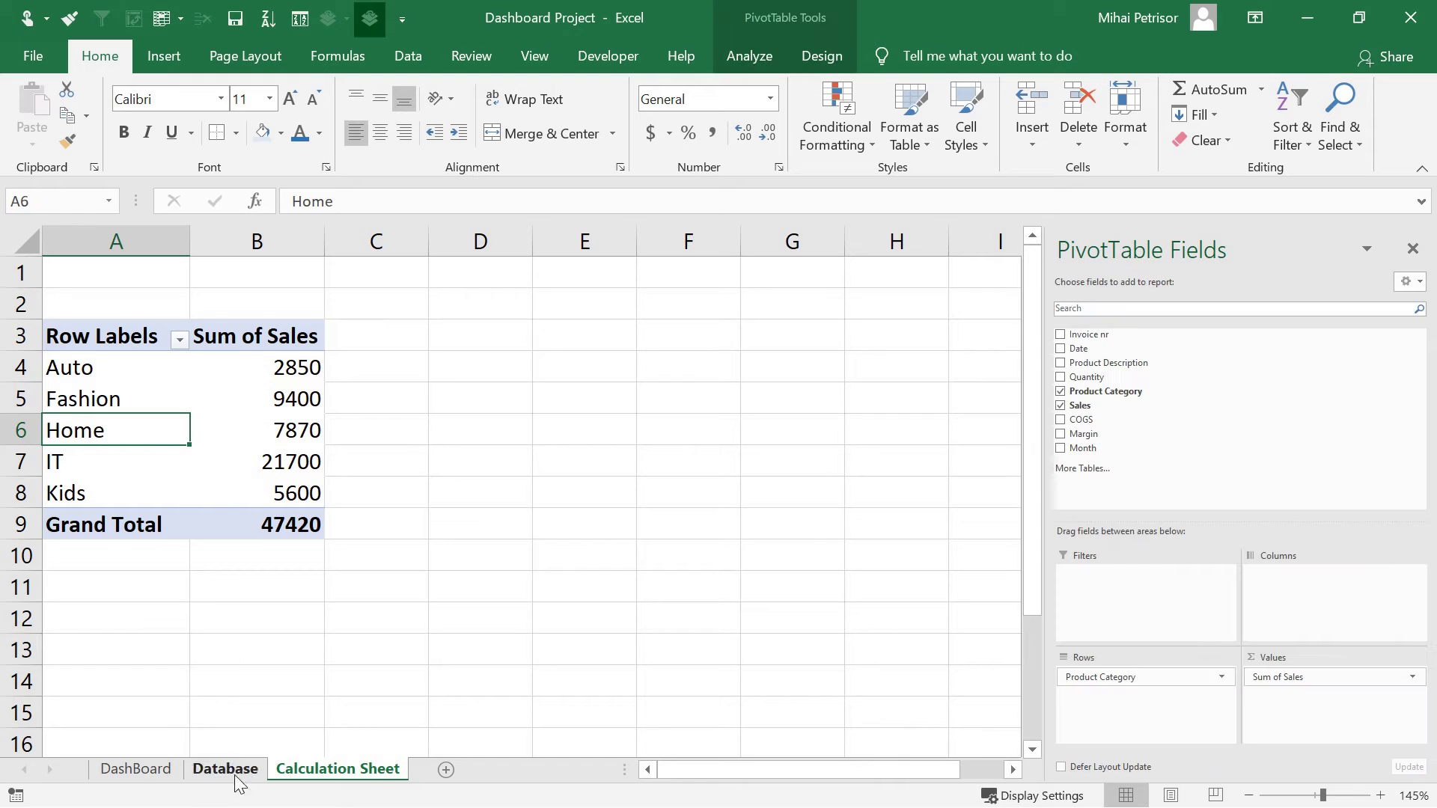
{"action": "left_click", "coordinate": [150, 771]}
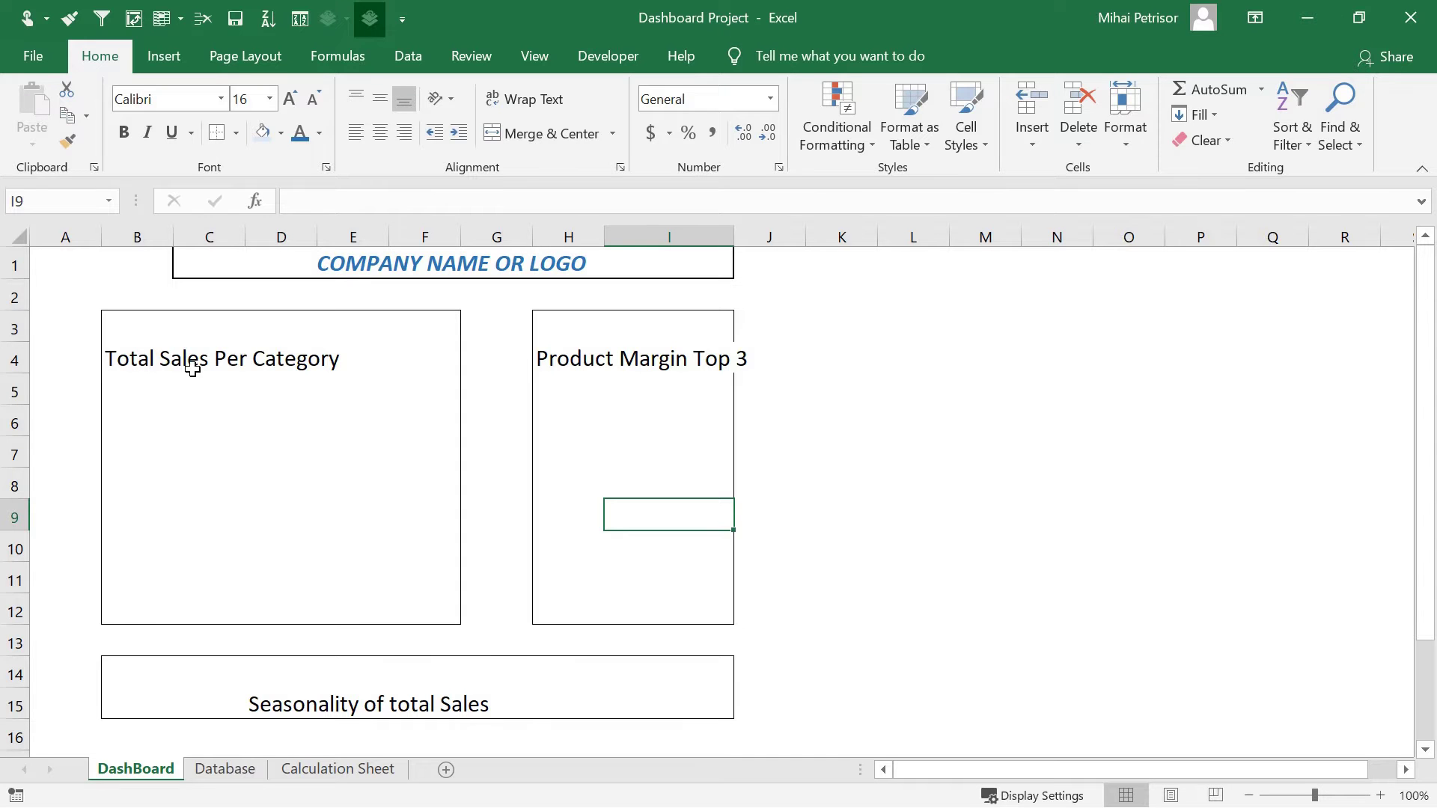
{"action": "left_click", "coordinate": [365, 773]}
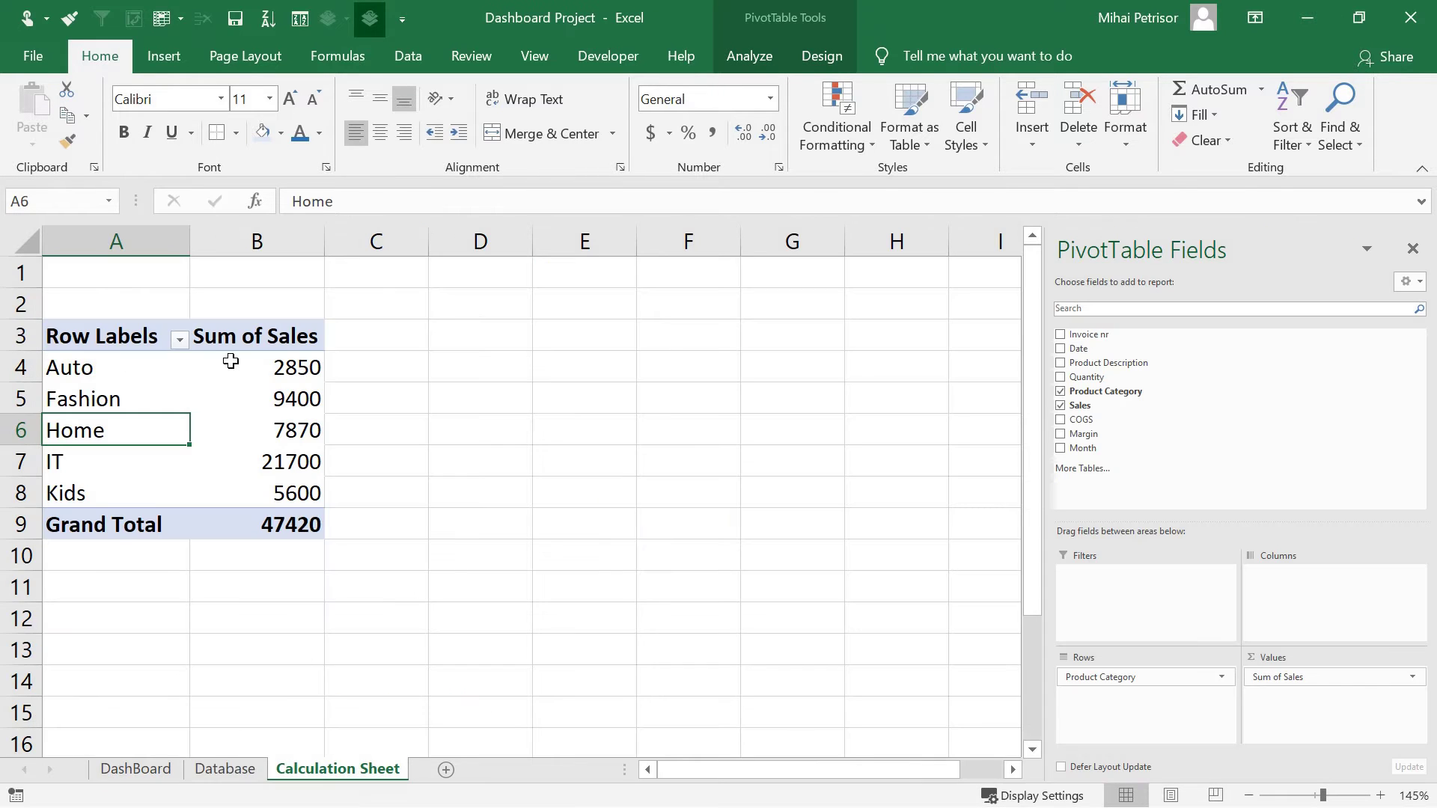
- Insert a Clustered Column PivotChart based on the category sales PivotTable
{"action": "left_click", "coordinate": [227, 370]}
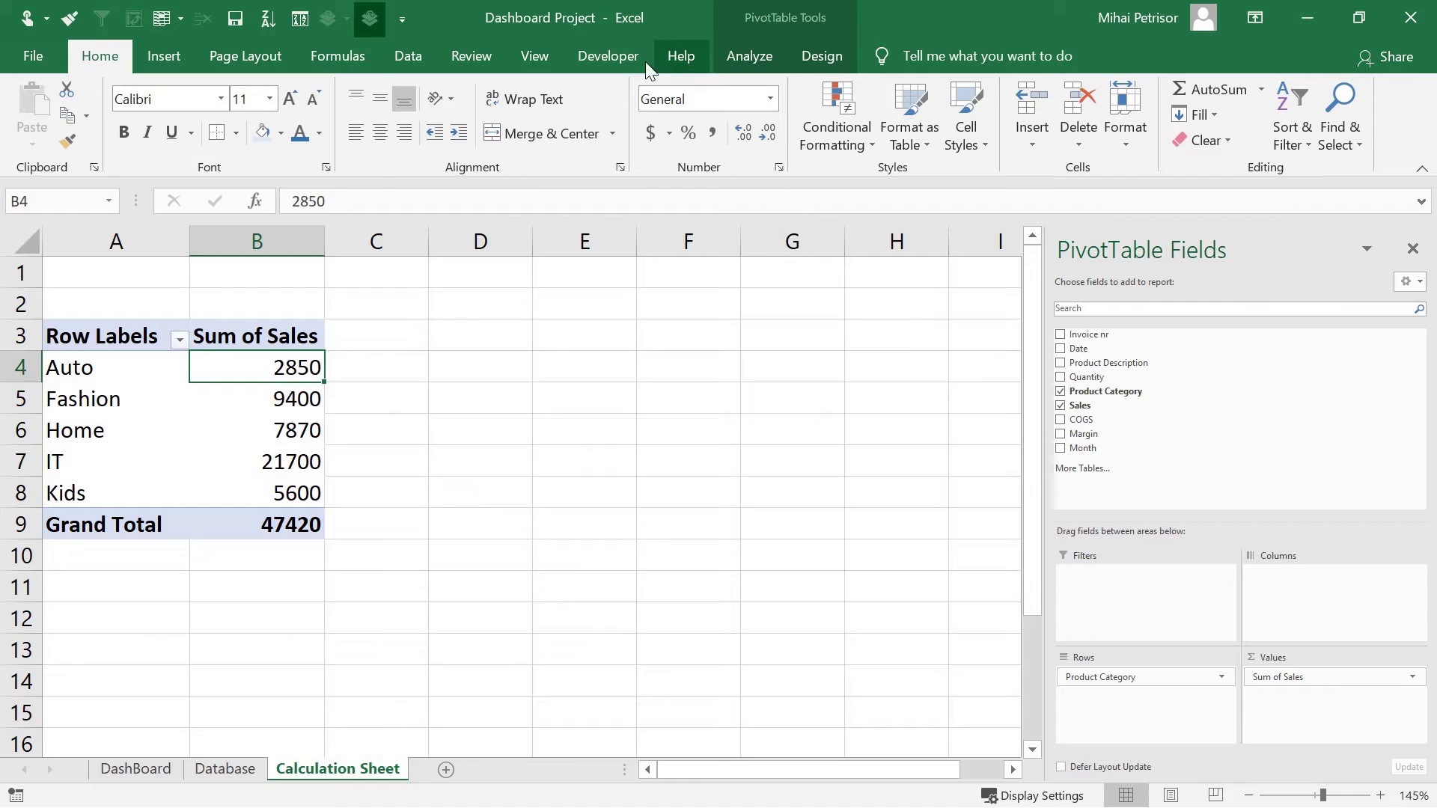
{"action": "left_click", "coordinate": [772, 47]}
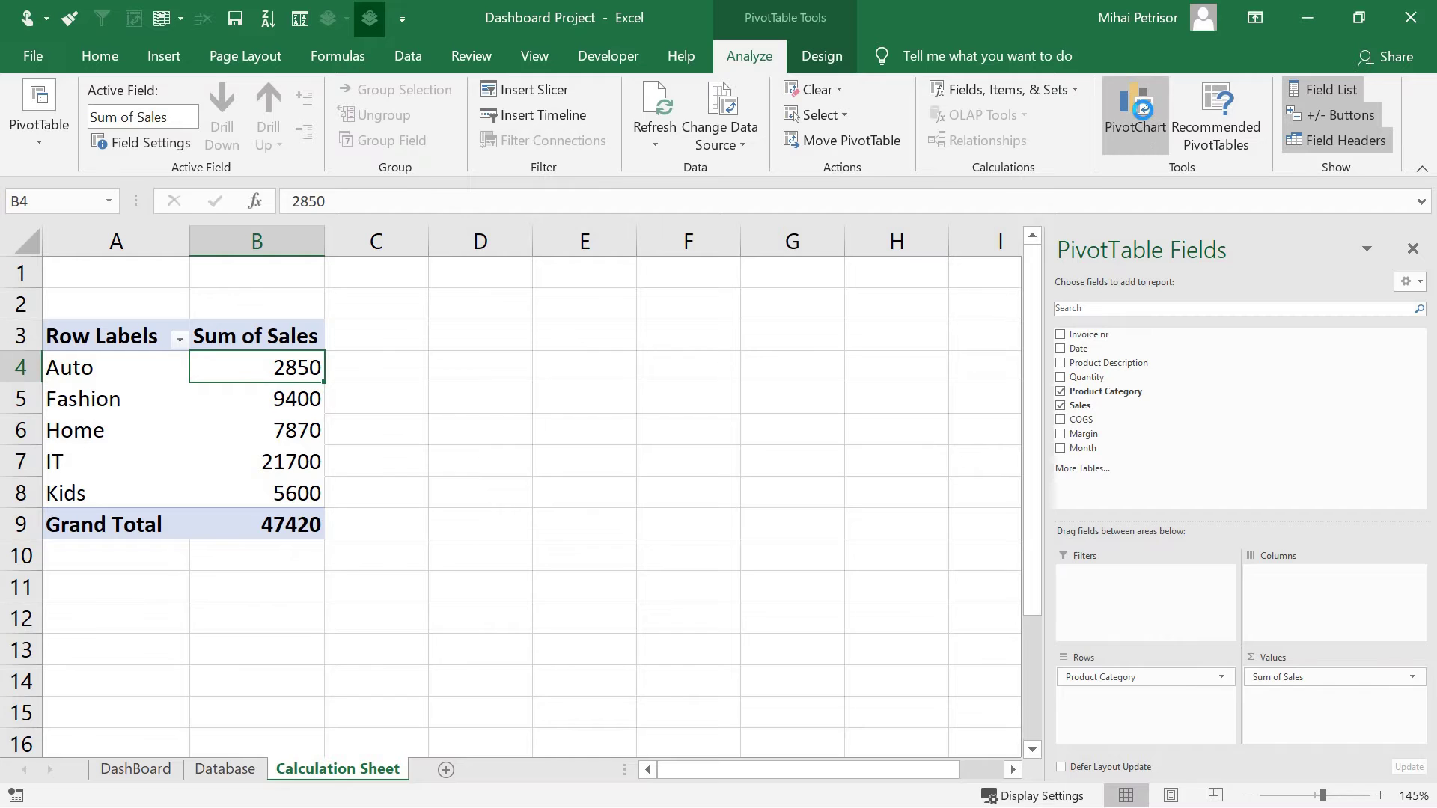
{"action": "left_click", "coordinate": [1136, 113]}
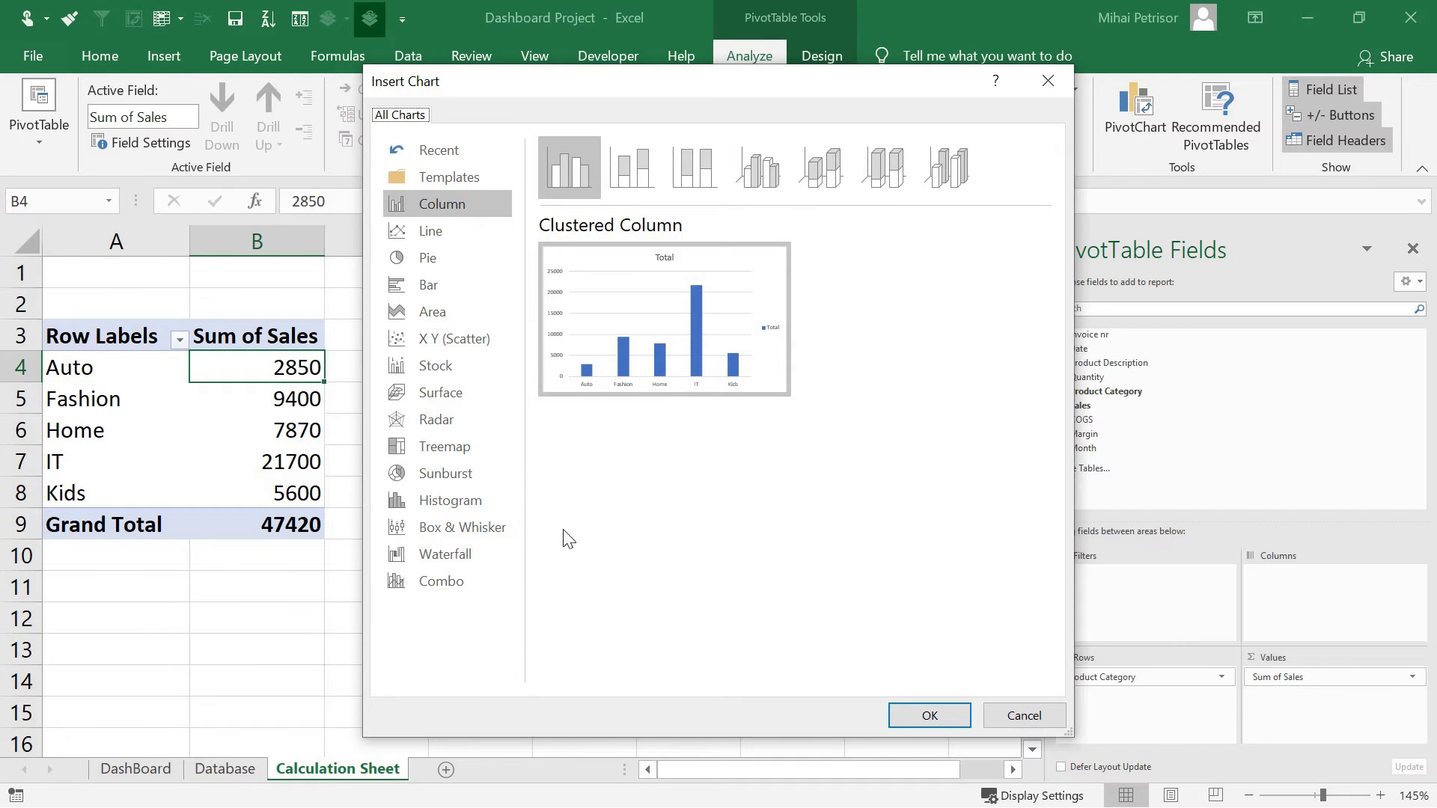
{"action": "left_click", "coordinate": [929, 717]}
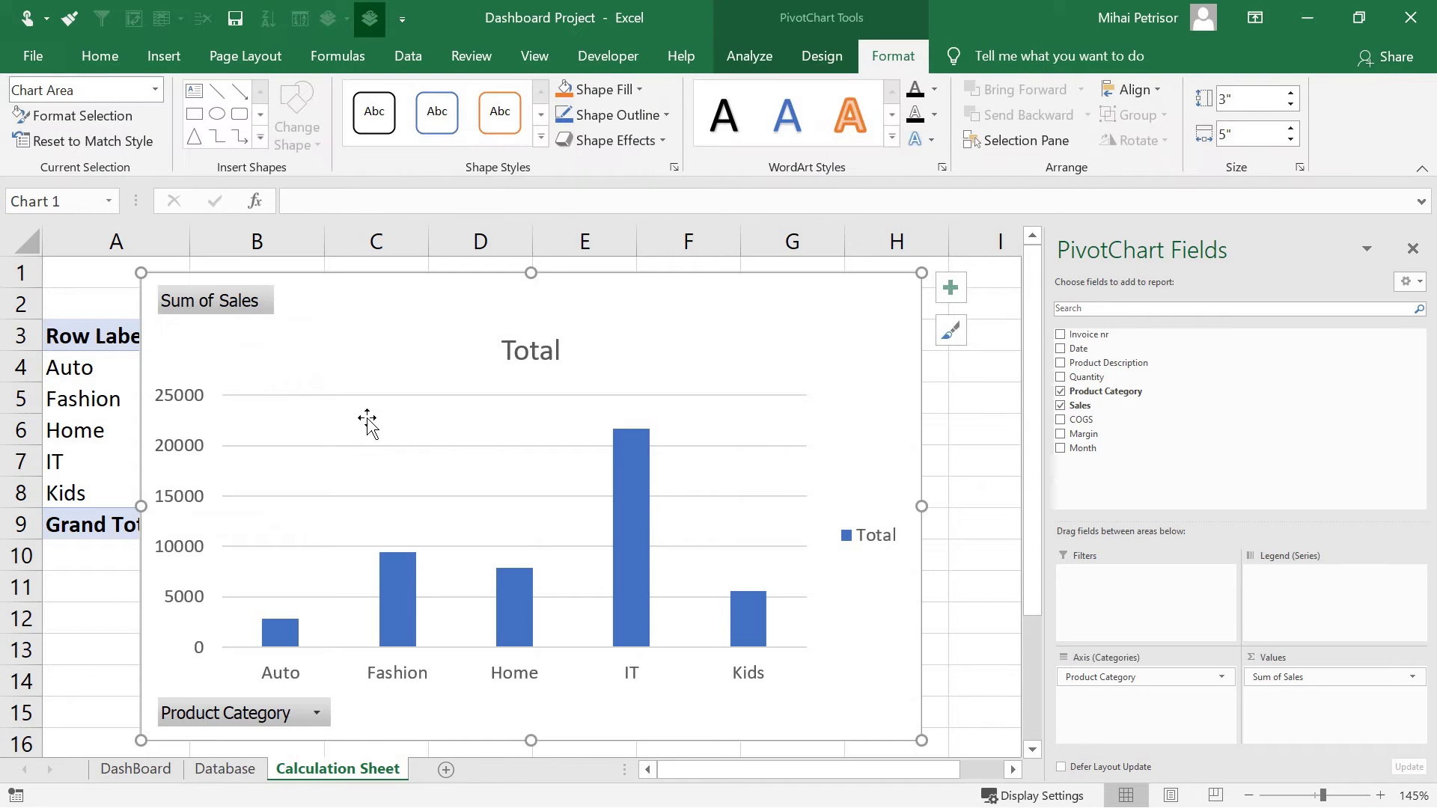
- Cut the PivotChart from the Calculation Sheet and paste it at cell C5 of the DashBoard sheet
{"action": "right_click", "coordinate": [657, 306]}
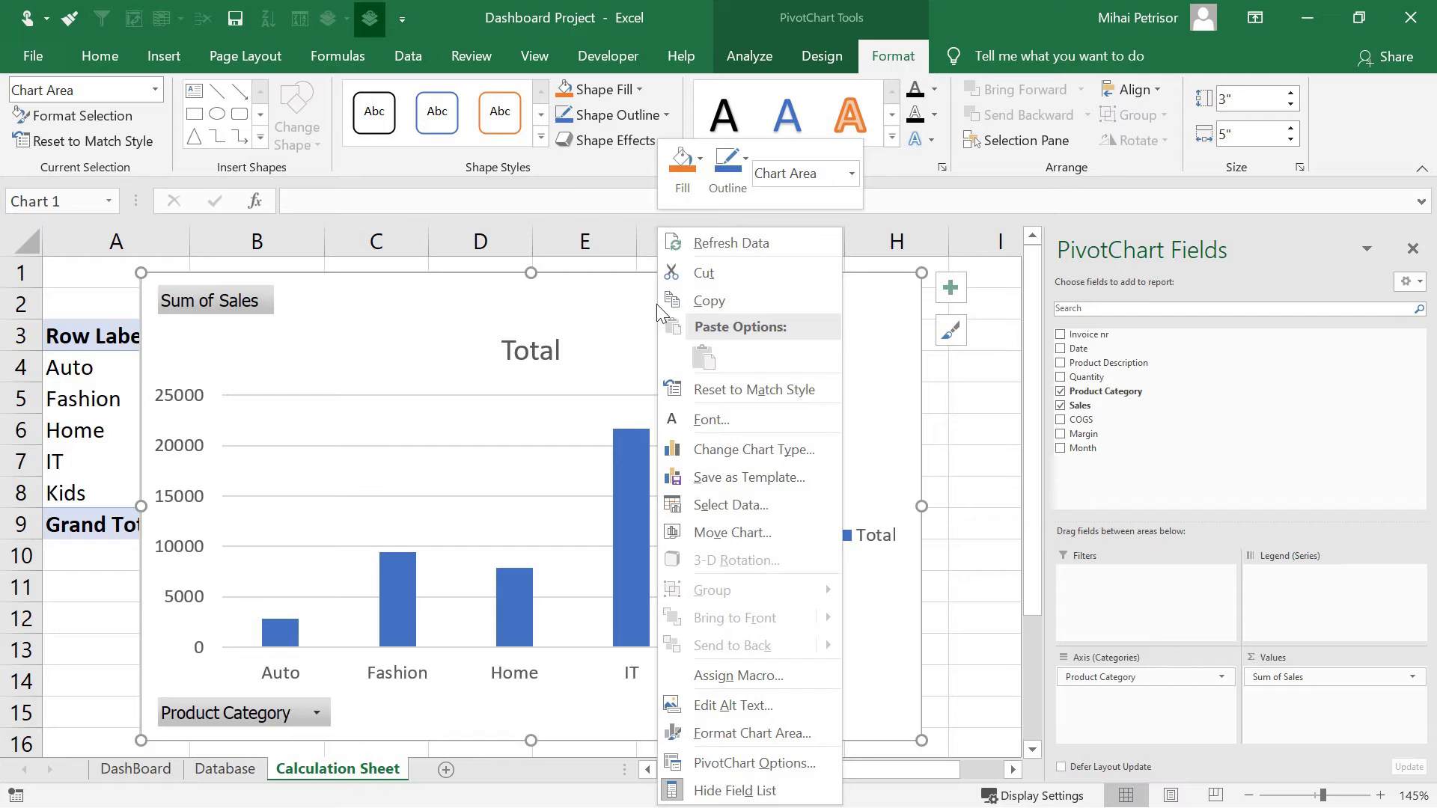
{"action": "left_click", "coordinate": [690, 274]}
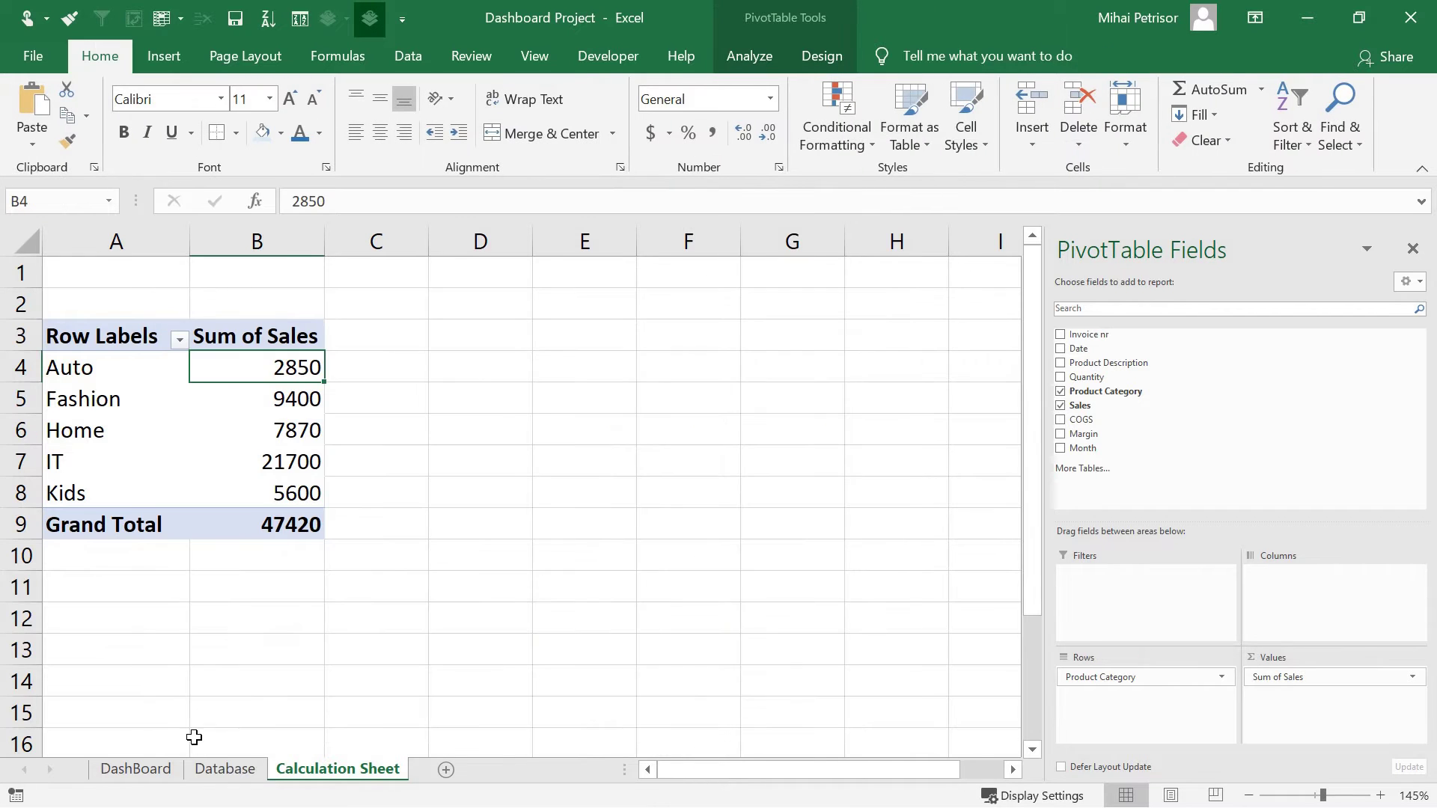
{"action": "left_click", "coordinate": [136, 769]}
{"action": "right_click", "coordinate": [244, 394]}
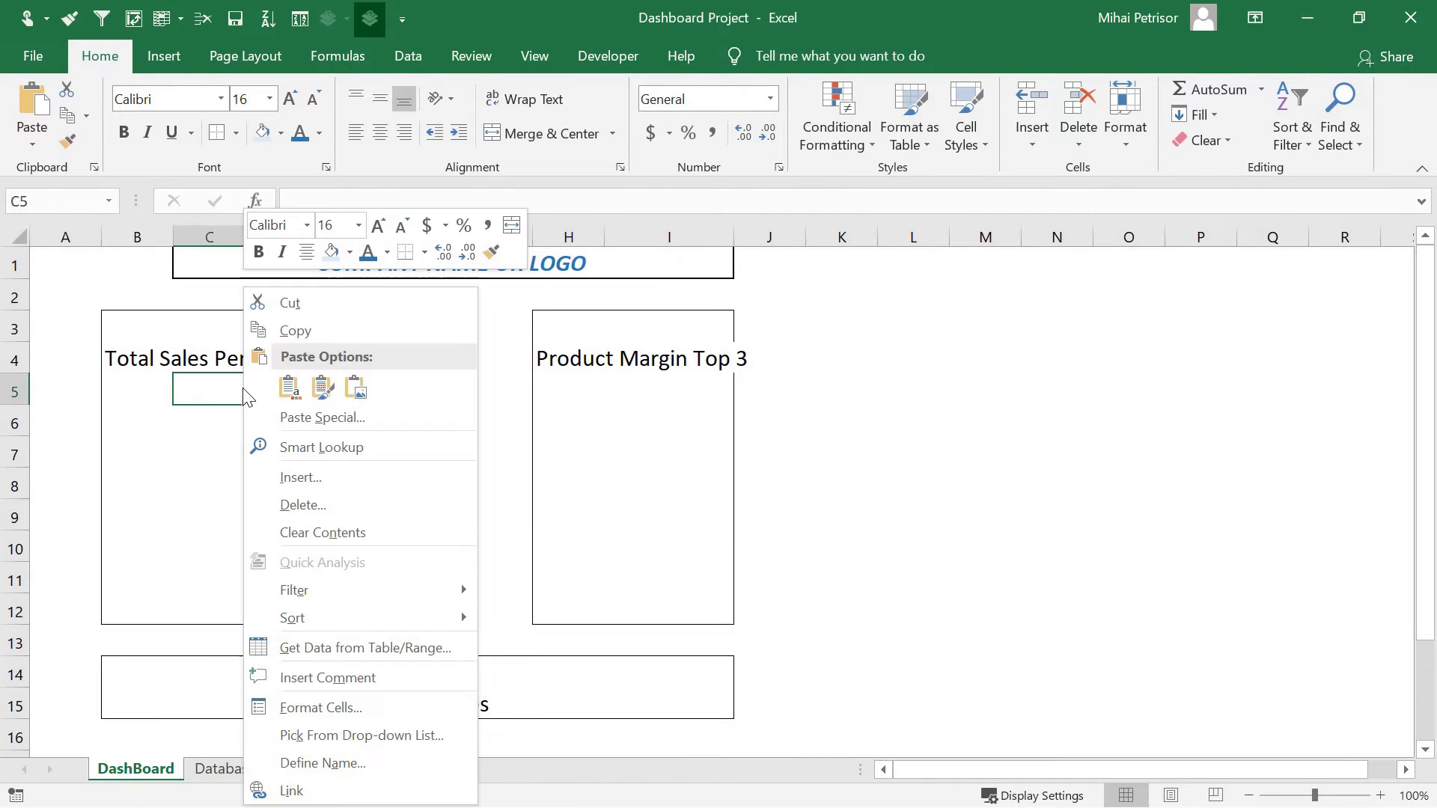
{"action": "left_click", "coordinate": [289, 388]}
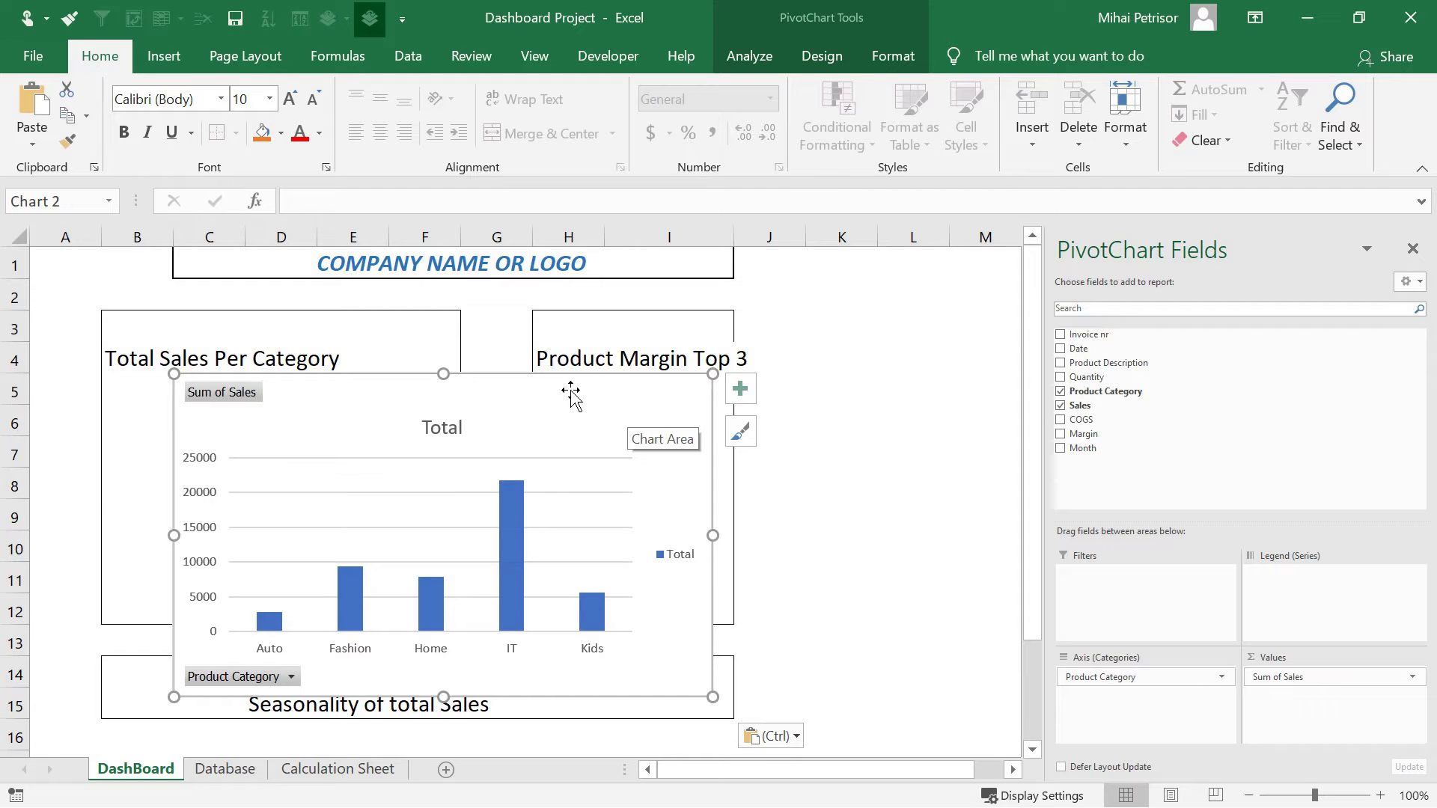
- Reposition and resize the PivotChart to cover the Total Sales Per Category box, spanning roughly rows 3 to 12
{"action": "left_click_drag", "start_coordinate": [571, 391], "coordinate": [481, 369]}
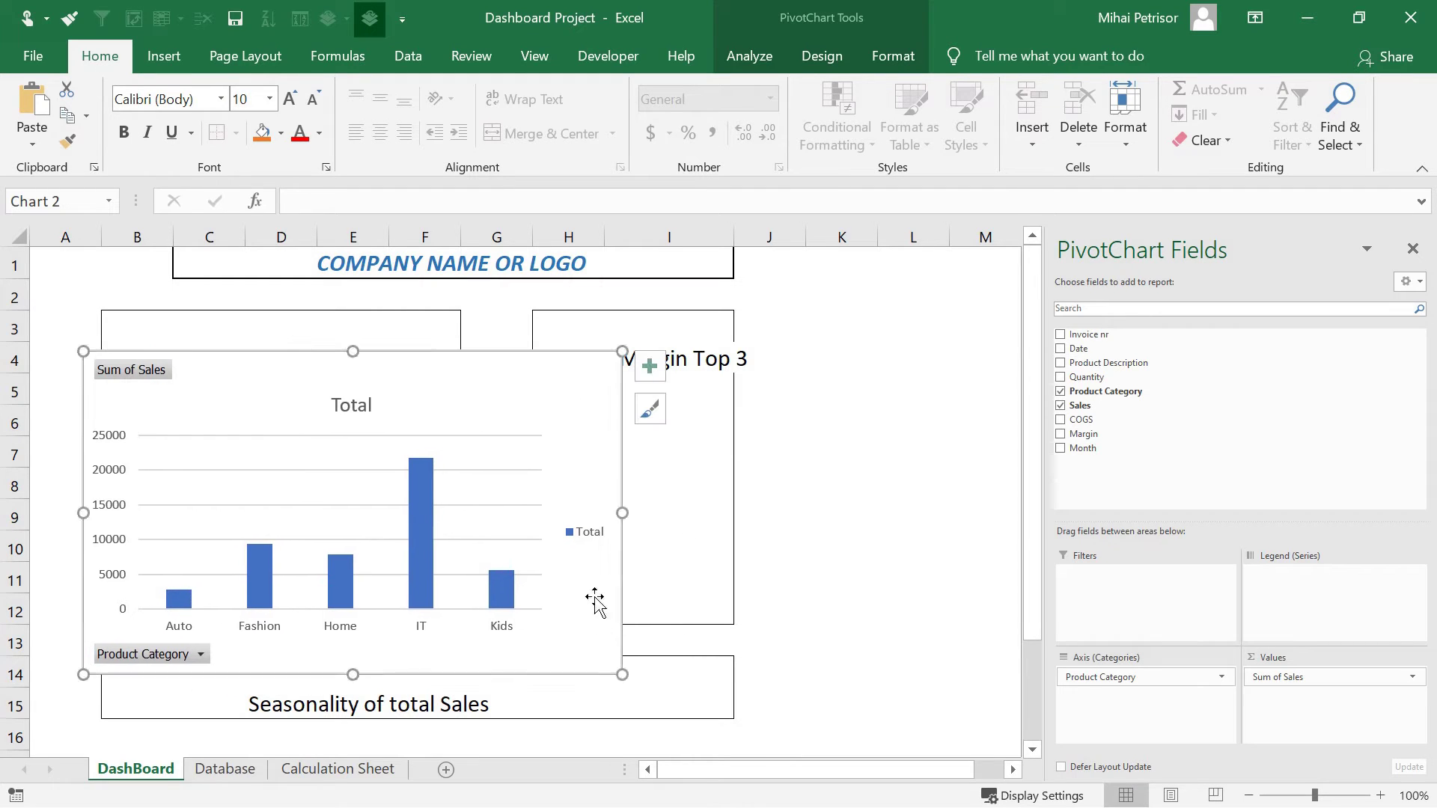
{"action": "left_click_drag", "start_coordinate": [622, 512], "coordinate": [466, 509]}
{"action": "left_click_drag", "start_coordinate": [273, 338], "coordinate": [275, 304]}
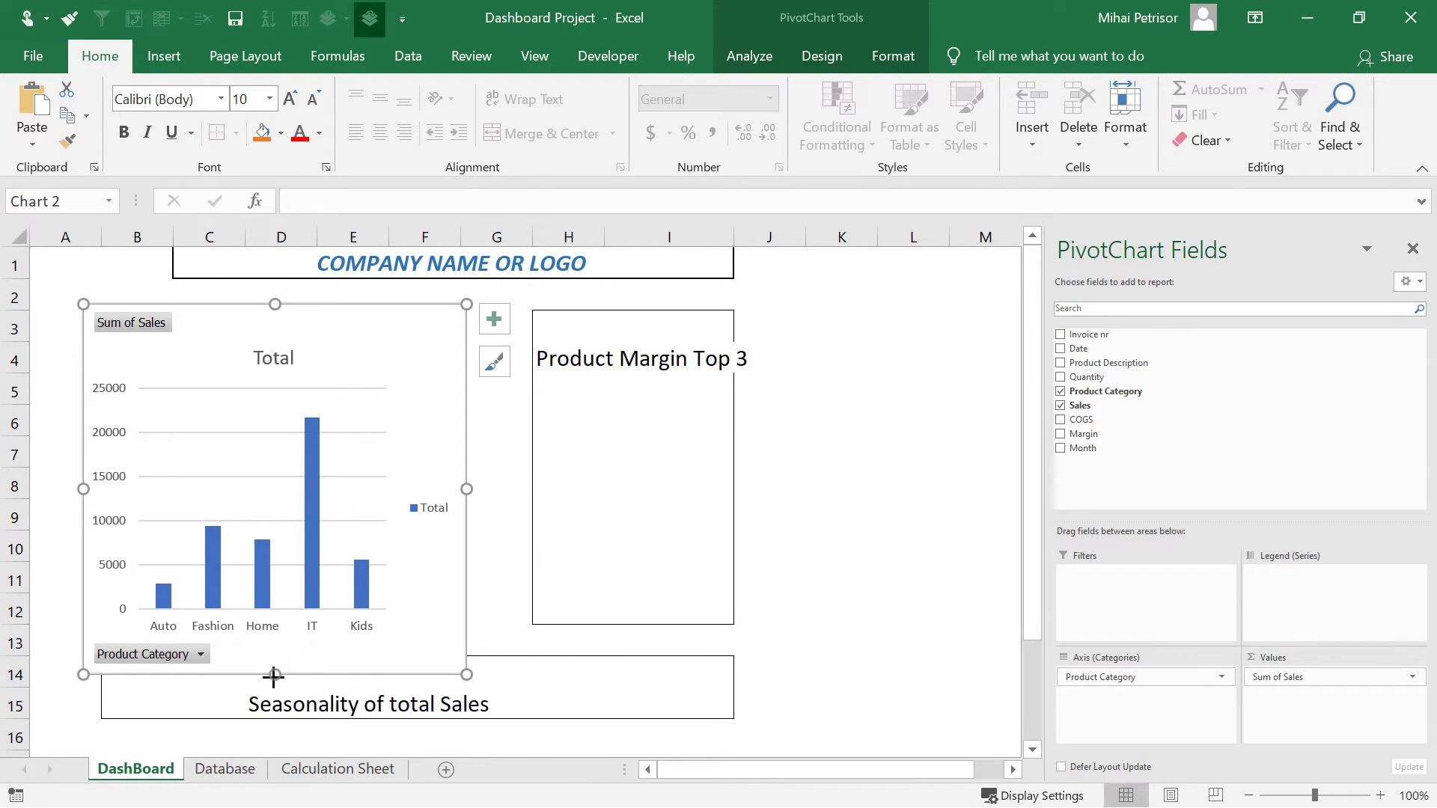
{"action": "mouse_move", "coordinate": [273, 677]}
{"action": "left_mouse_down"}
{"action": "mouse_move", "coordinate": [280, 590]}
{"action": "mouse_move", "coordinate": [272, 637]}
{"action": "left_mouse_up"}
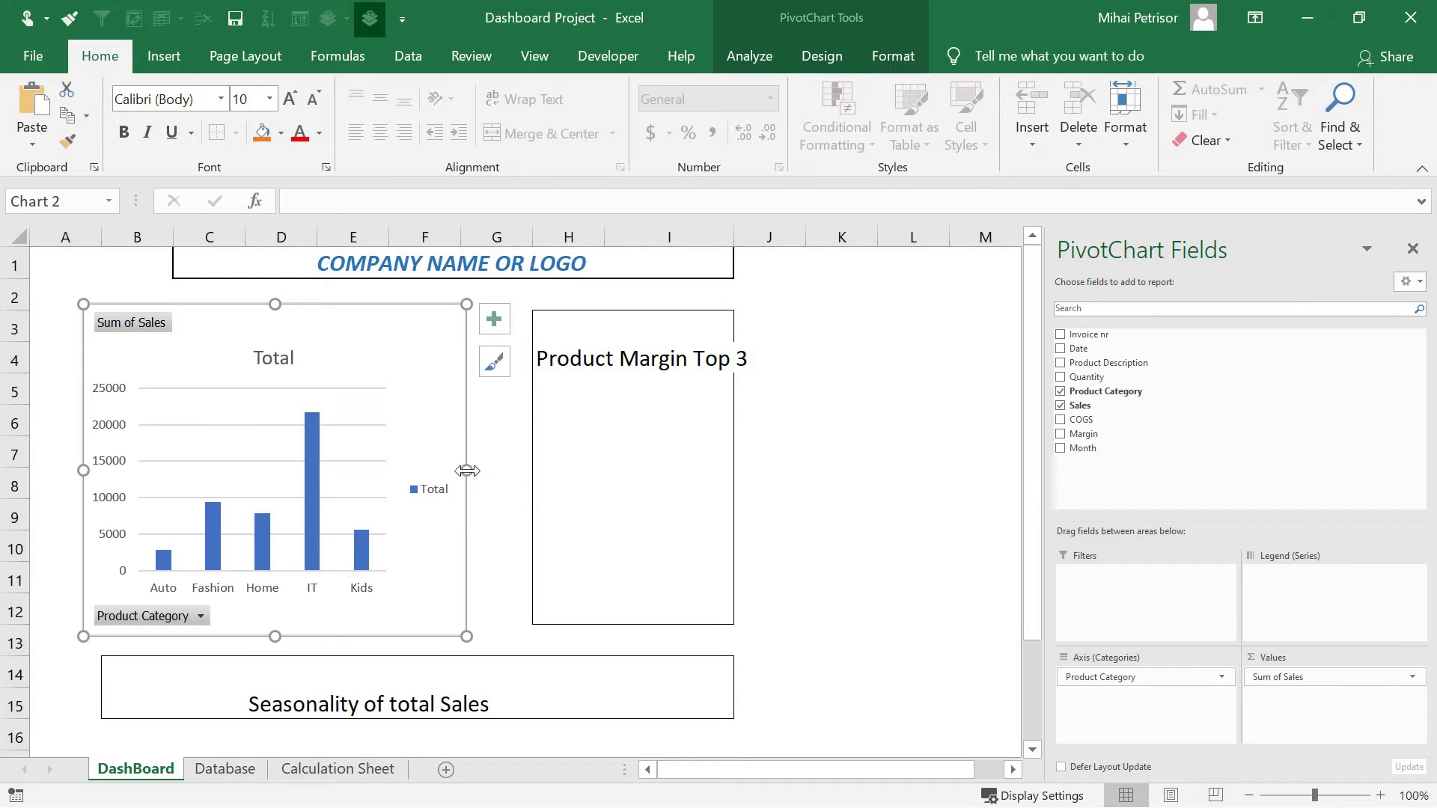
{"action": "left_click_drag", "start_coordinate": [467, 469], "coordinate": [477, 470]}
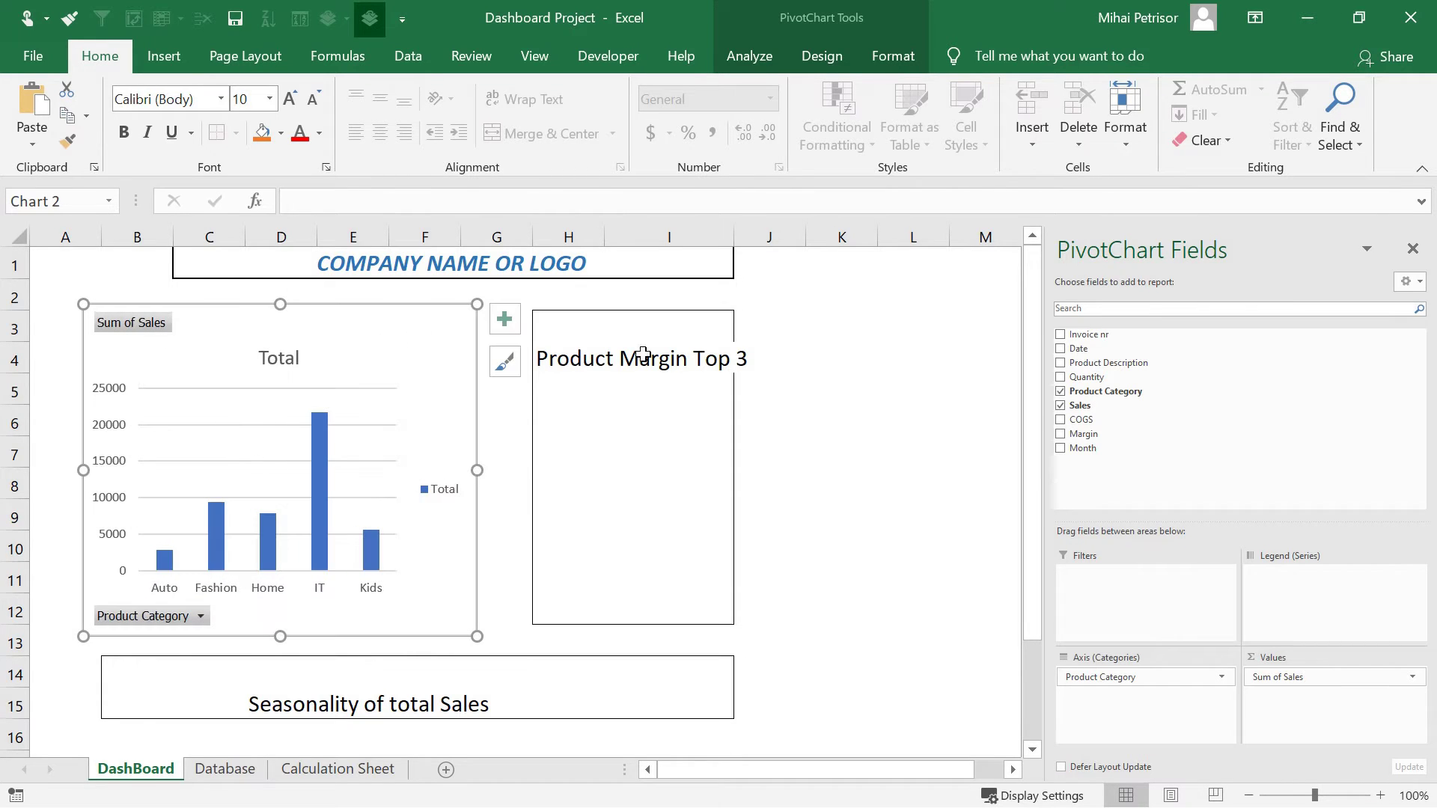
- Hide all field buttons on the category sales PivotChart
{"action": "left_click", "coordinate": [835, 380]}
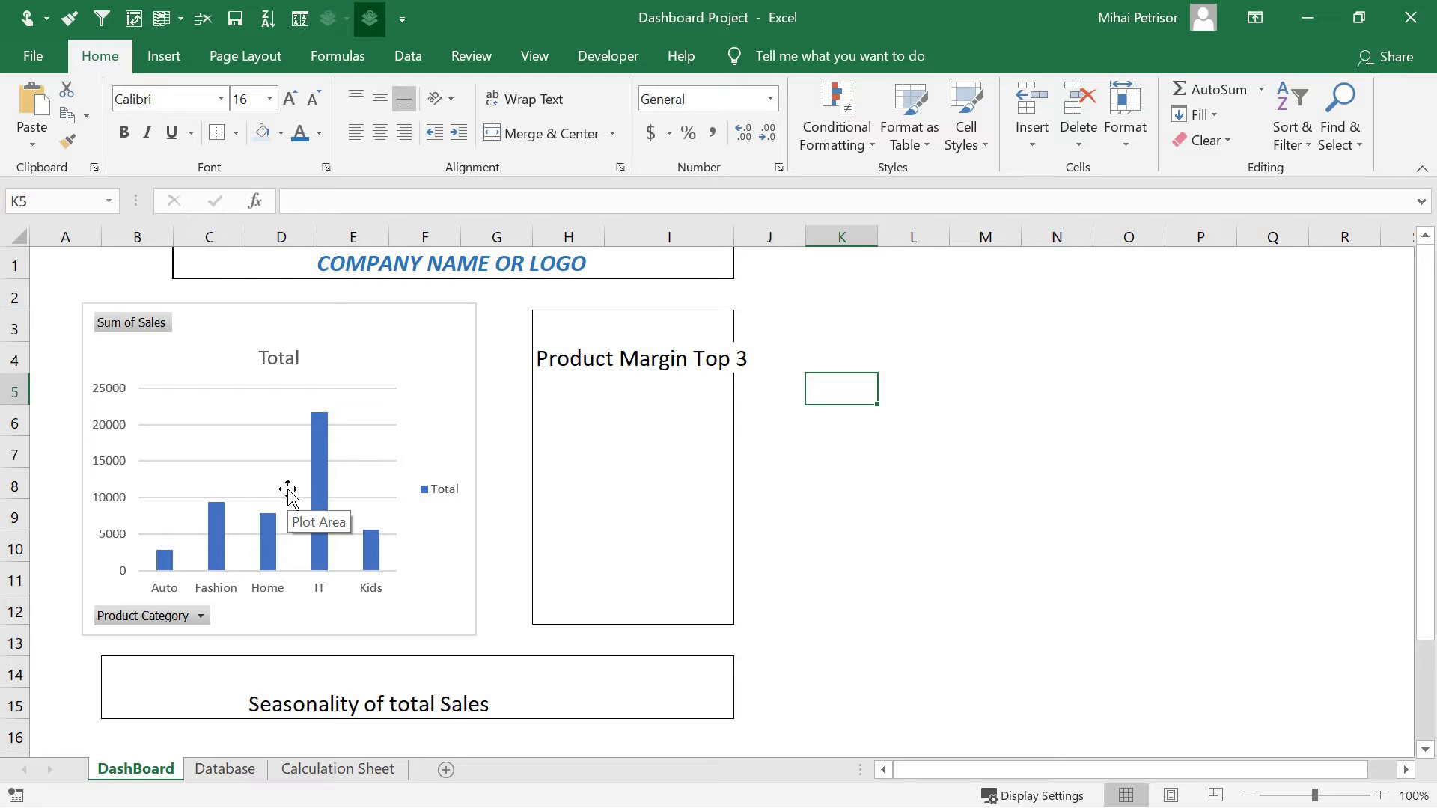
{"action": "right_click", "coordinate": [153, 328]}
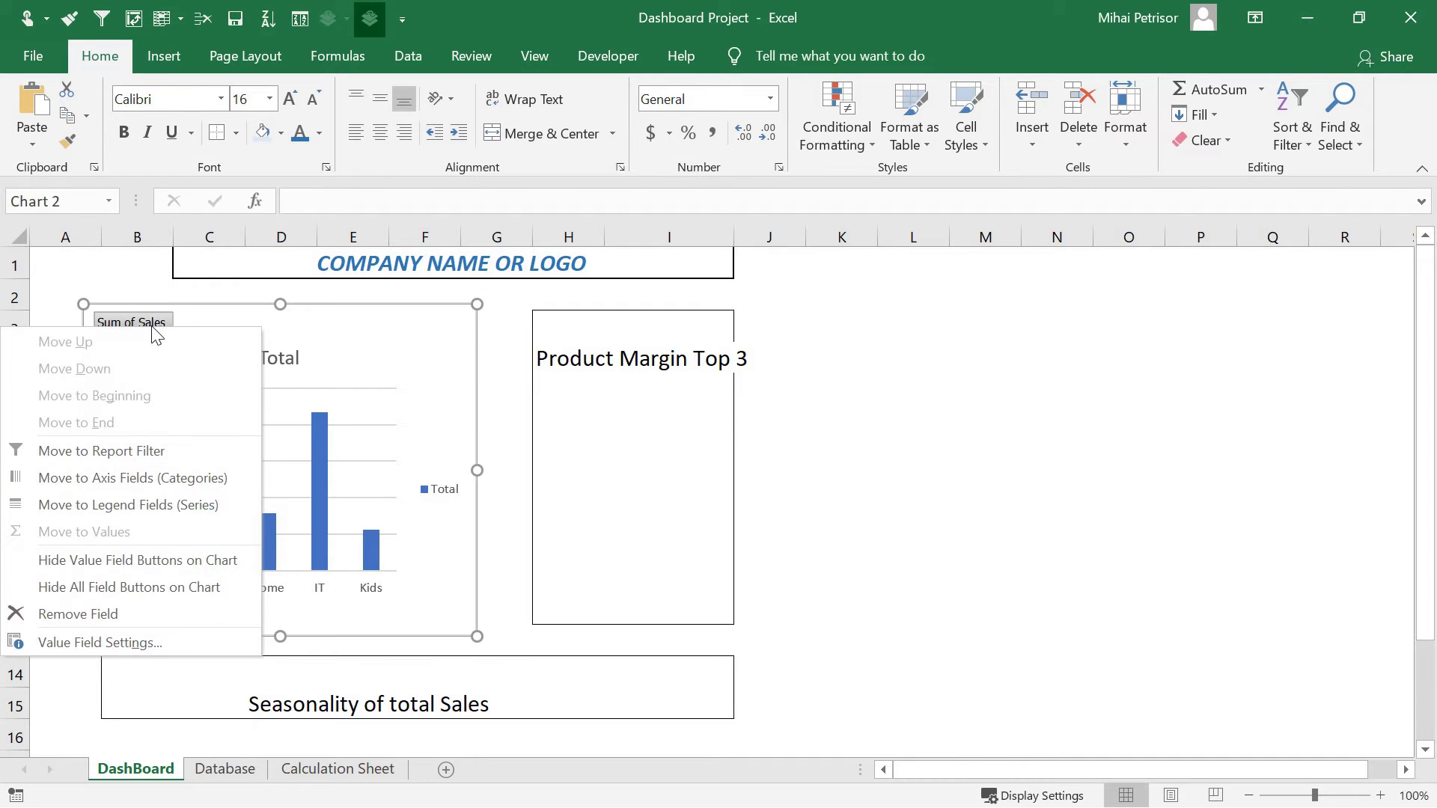
{"action": "left_click", "coordinate": [125, 588]}
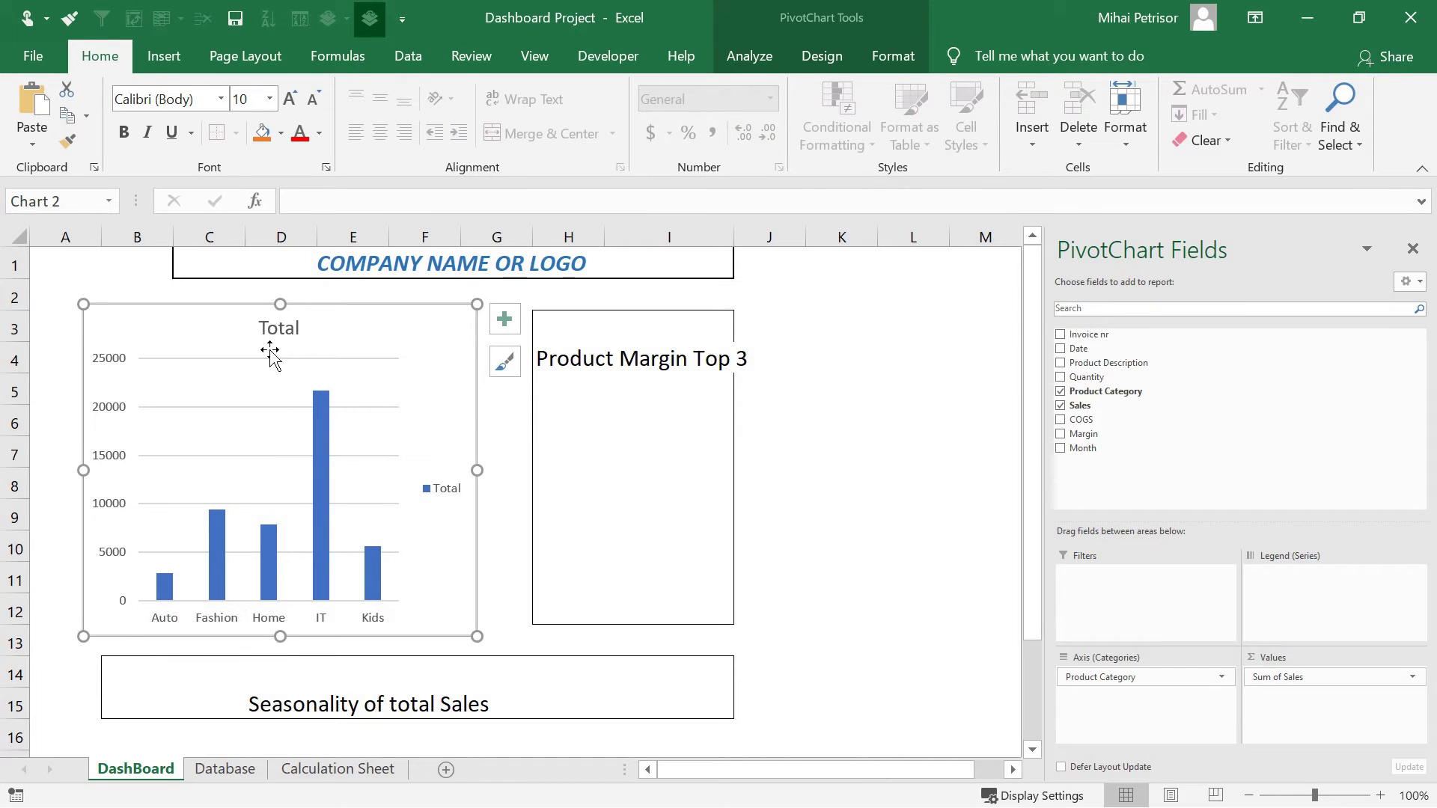
- Change the PivotChart's title to "Total Sales Per Category"
{"action": "left_click", "coordinate": [279, 327]}
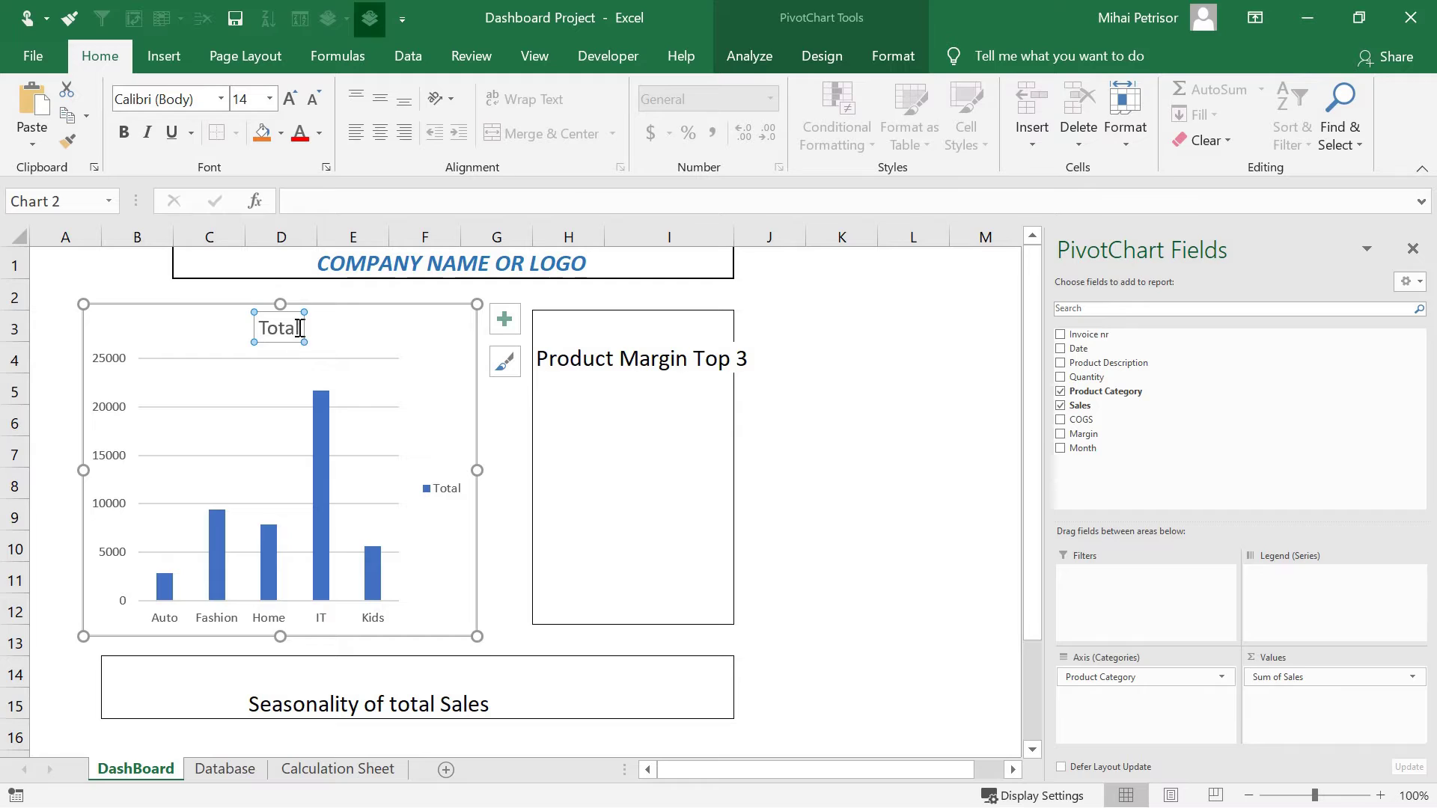
{"action": "left_click", "coordinate": [299, 327]}
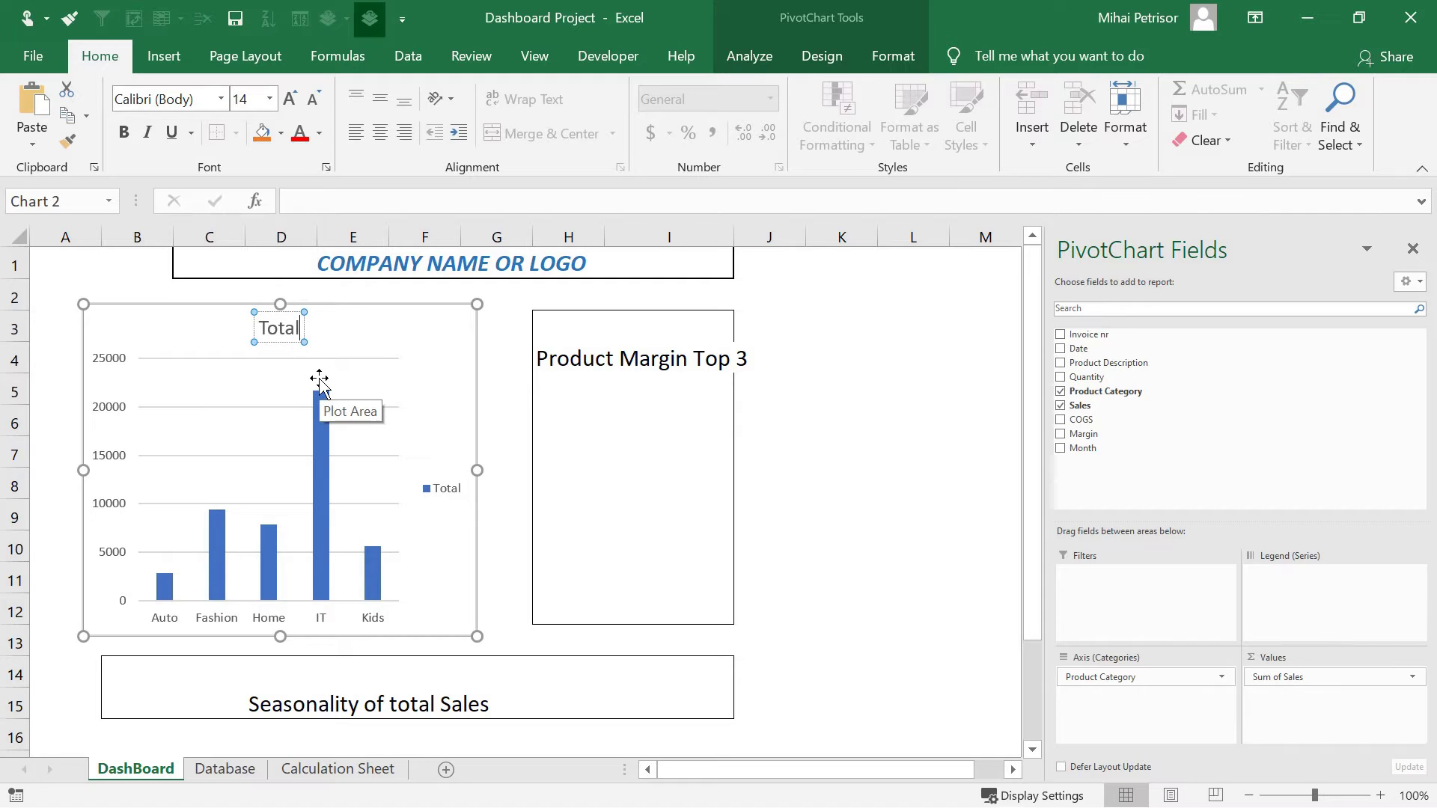
{"action": "type", "text": "Sales"}
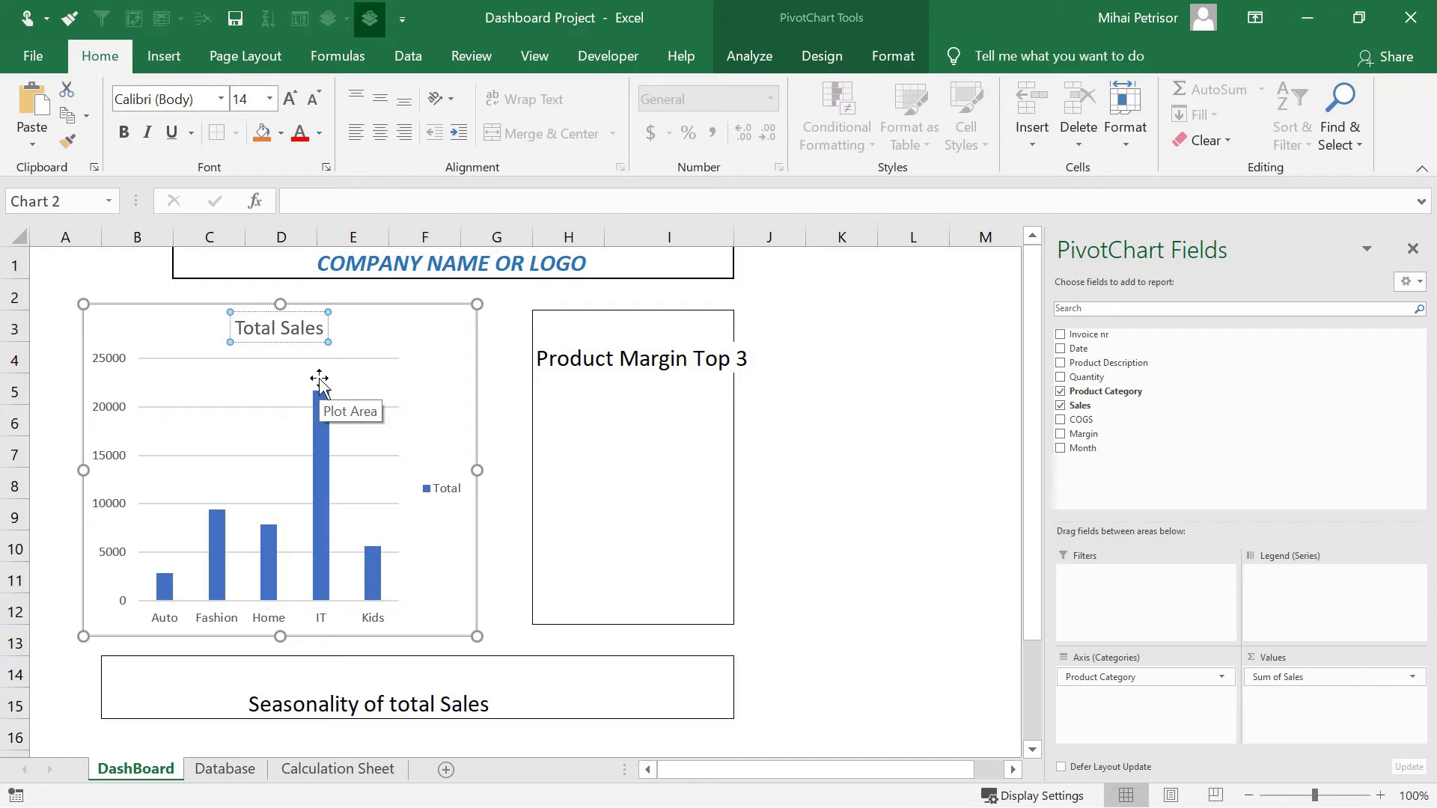
{"action": "type", "text": " Per Categ"}
{"action": "type", "text": "ory"}
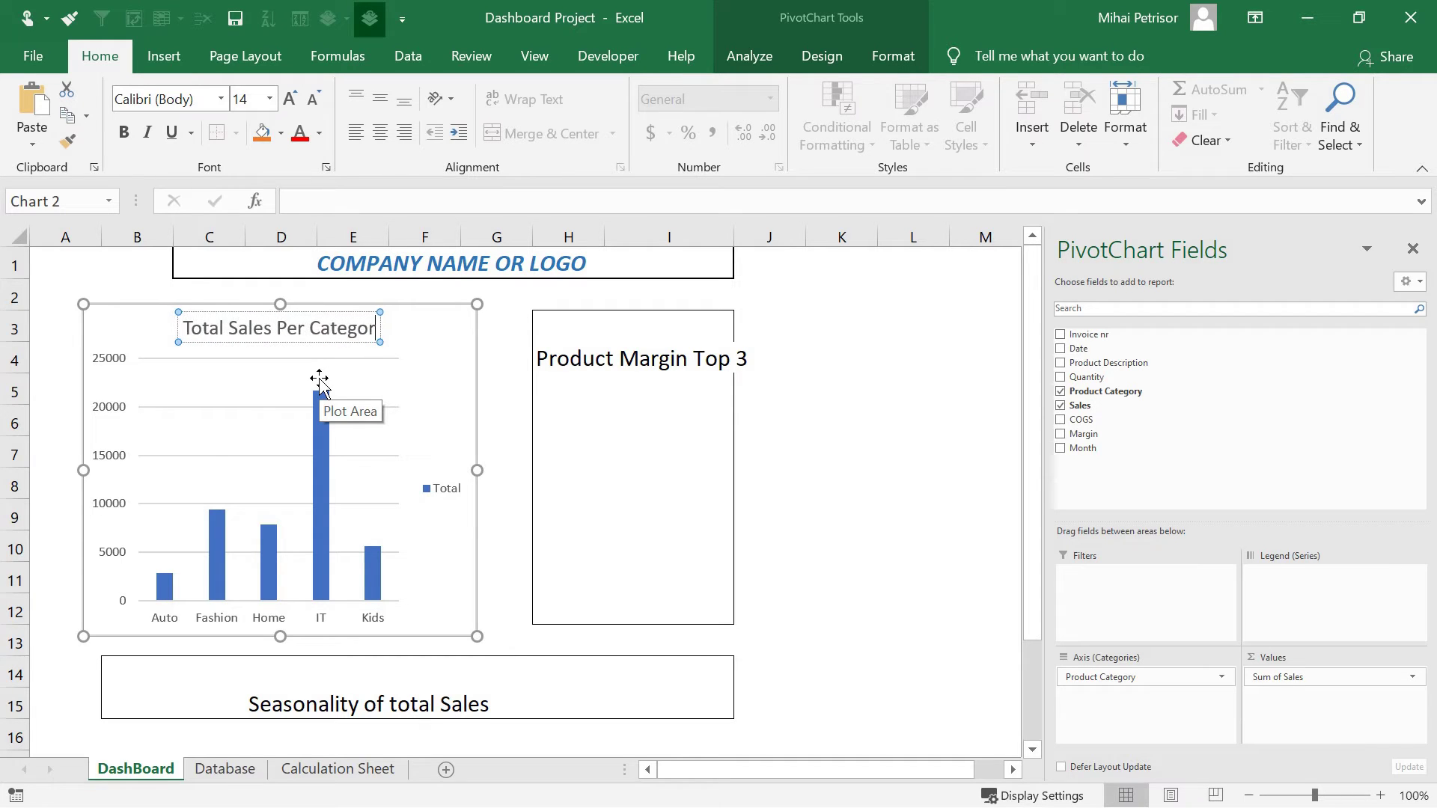
- Delete the legend, vertical value axis and horizontal gridlines from the category sales chart
{"action": "left_click", "coordinate": [451, 494]}
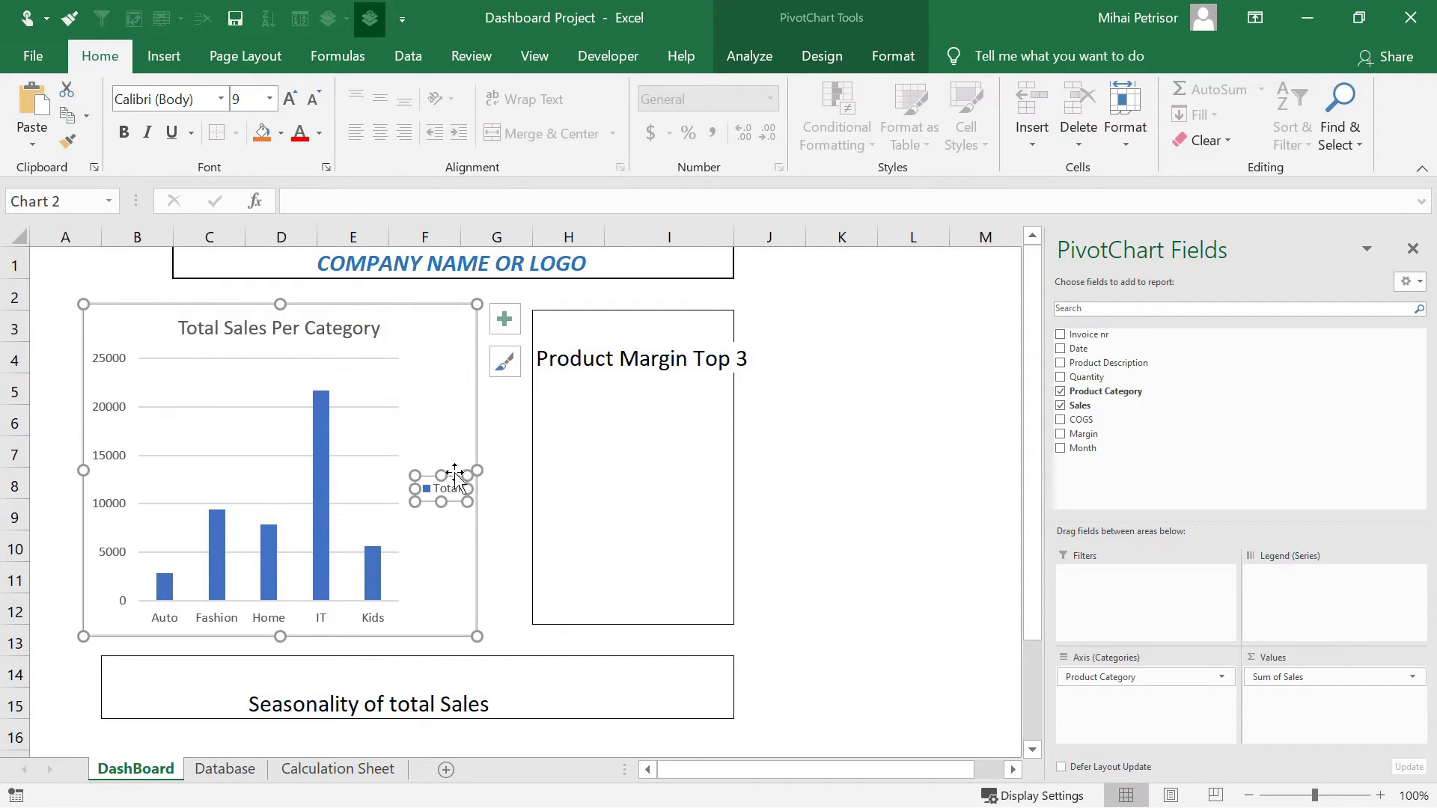
{"action": "key", "text": "Delete"}
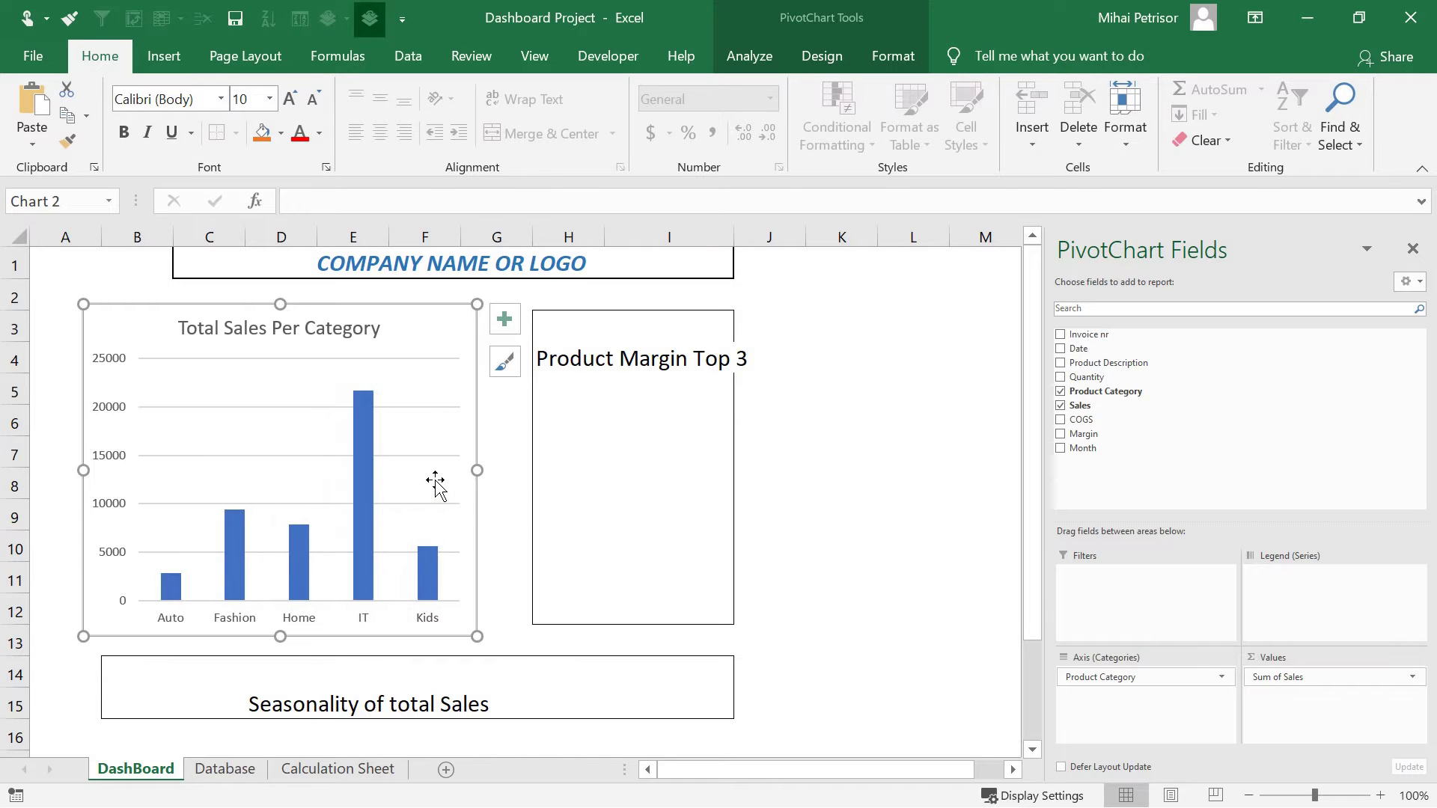
{"action": "left_click", "coordinate": [111, 363]}
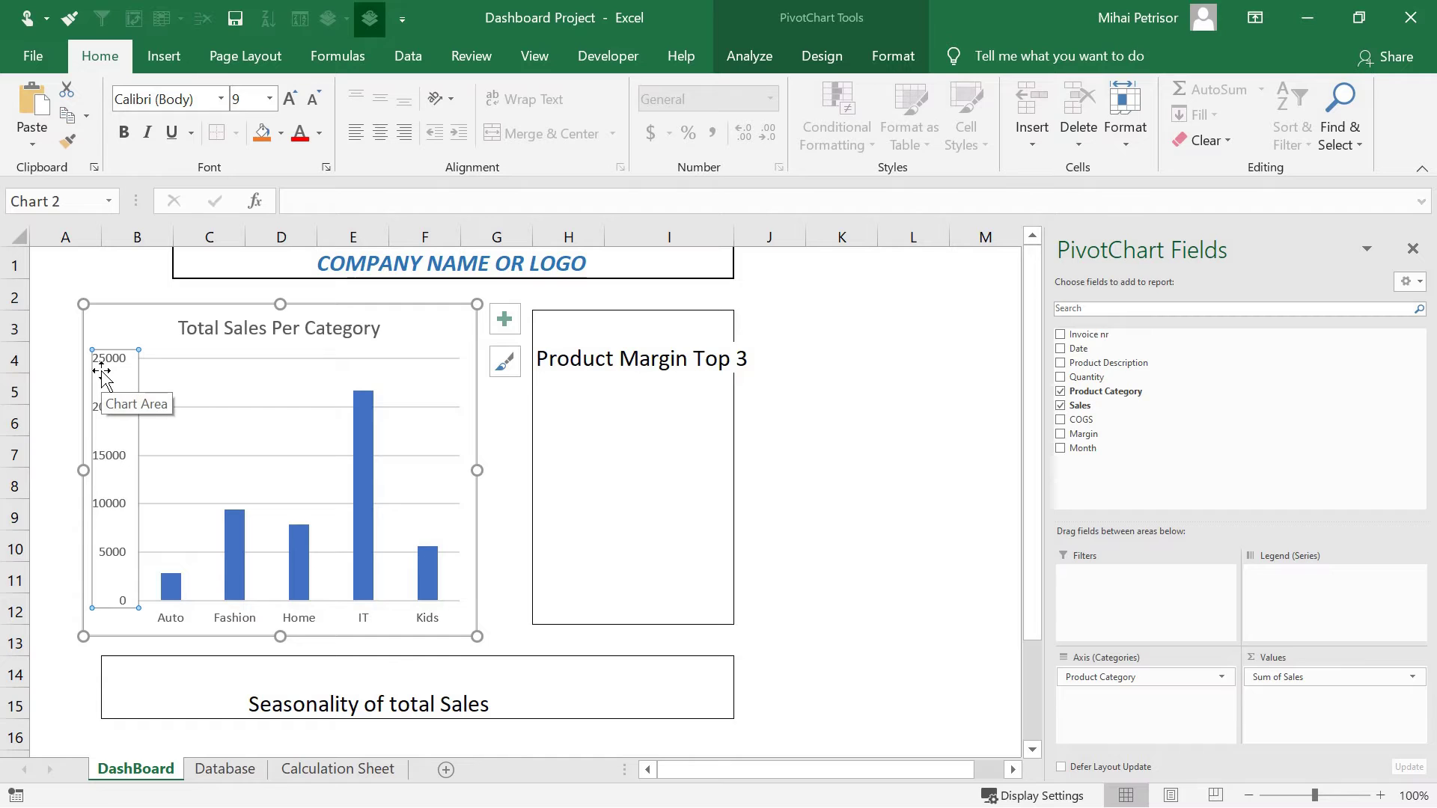
{"action": "key", "text": "Delete"}
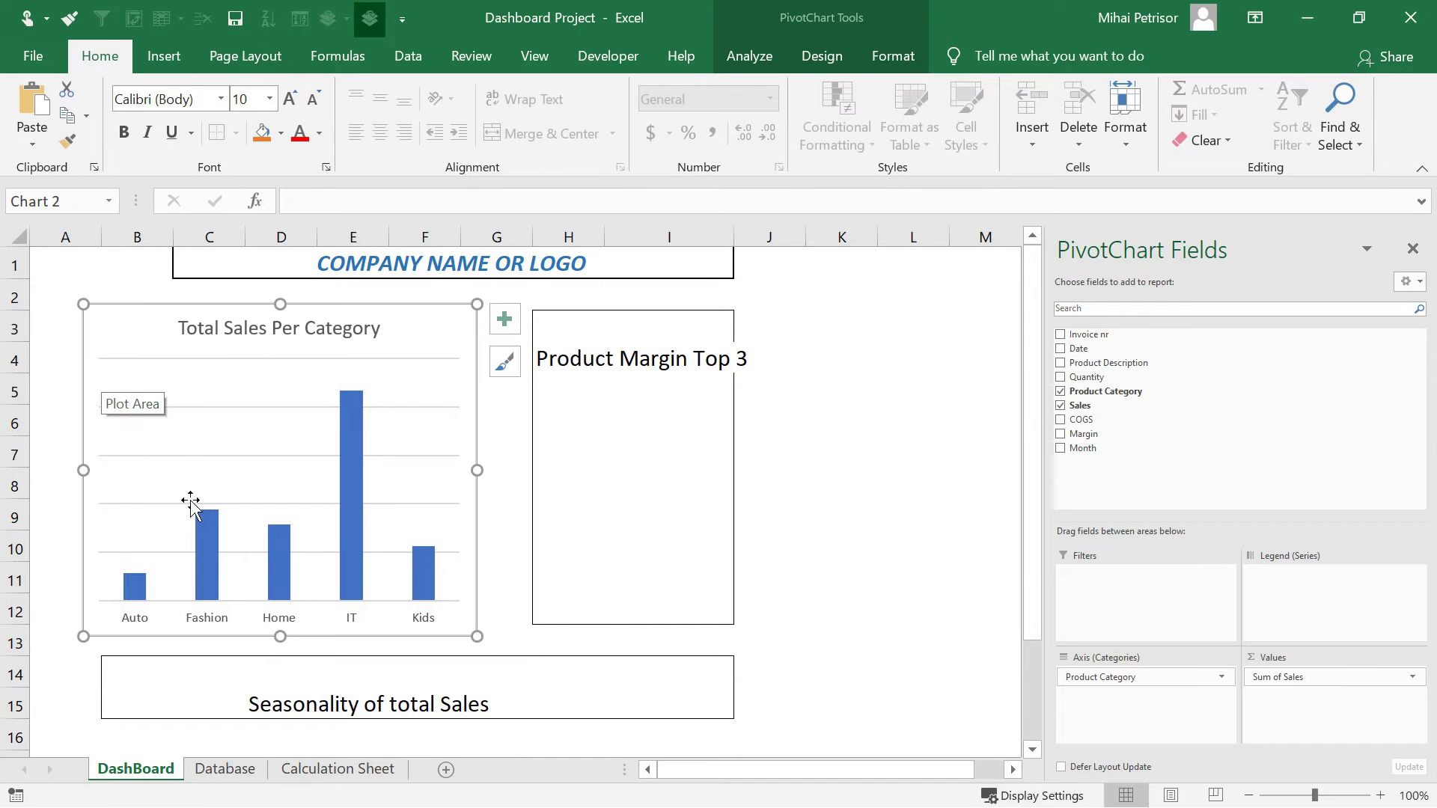
{"action": "left_click", "coordinate": [210, 407]}
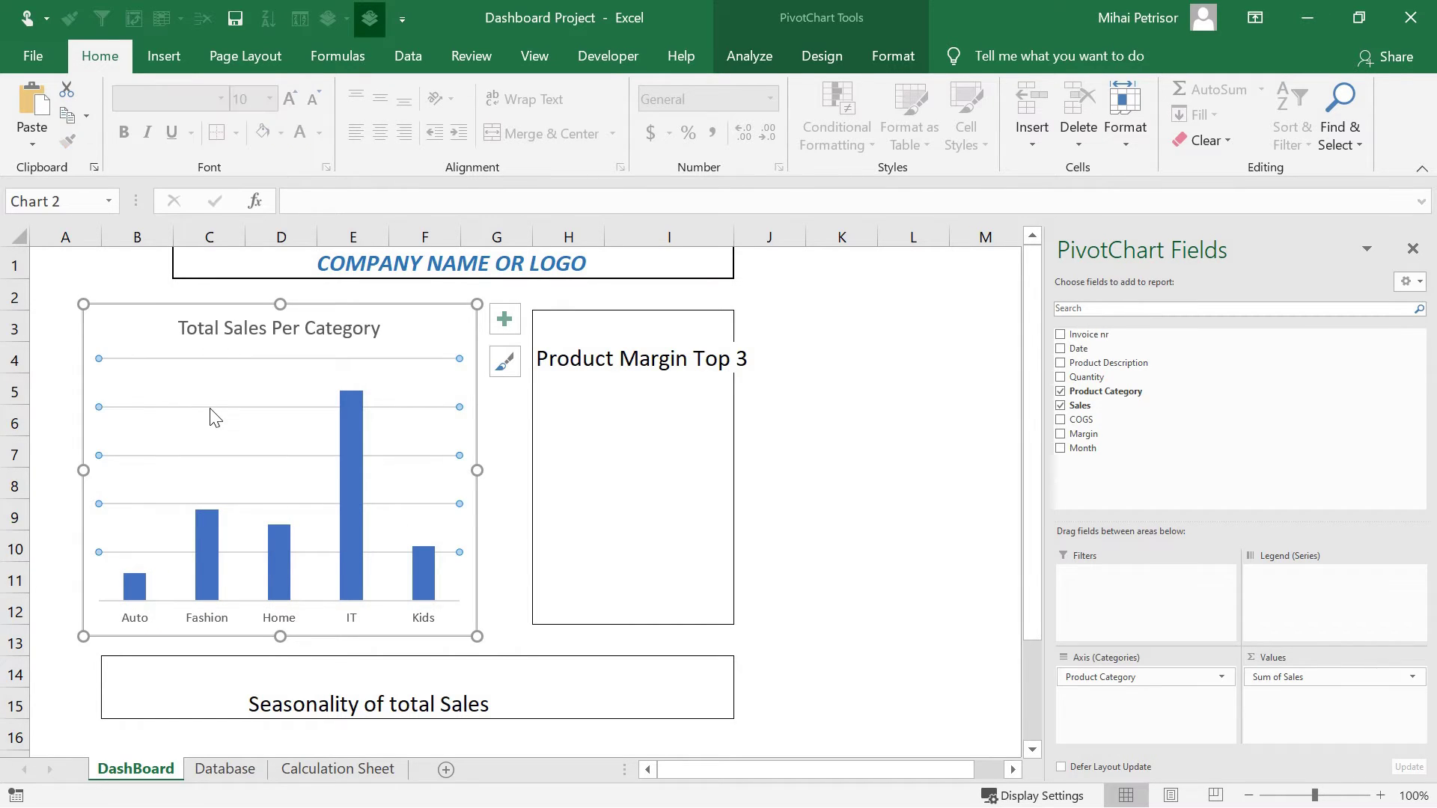
{"action": "key", "text": "Delete"}
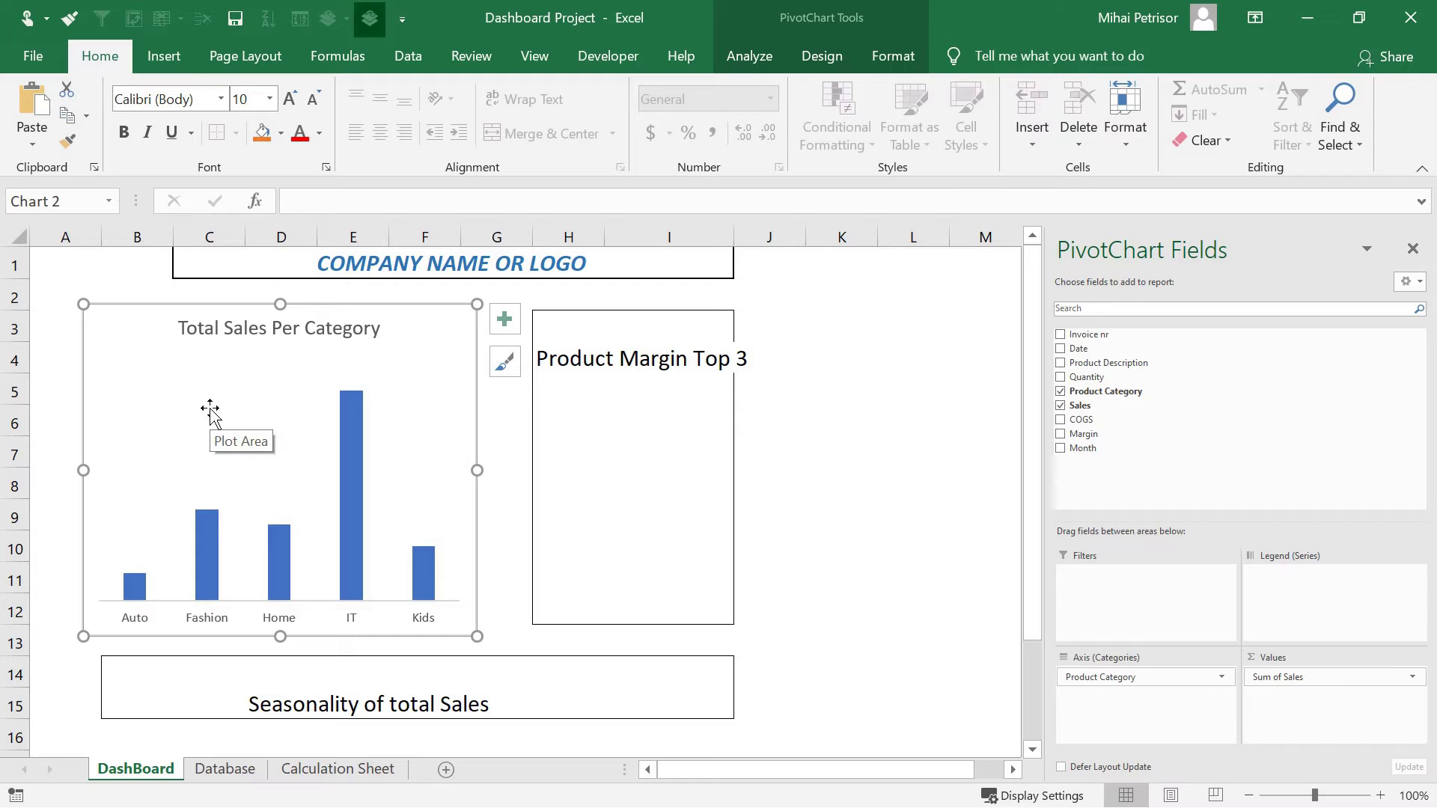
- Open the chart area formatting and set the chart's border to No line
{"action": "right_click", "coordinate": [145, 357]}
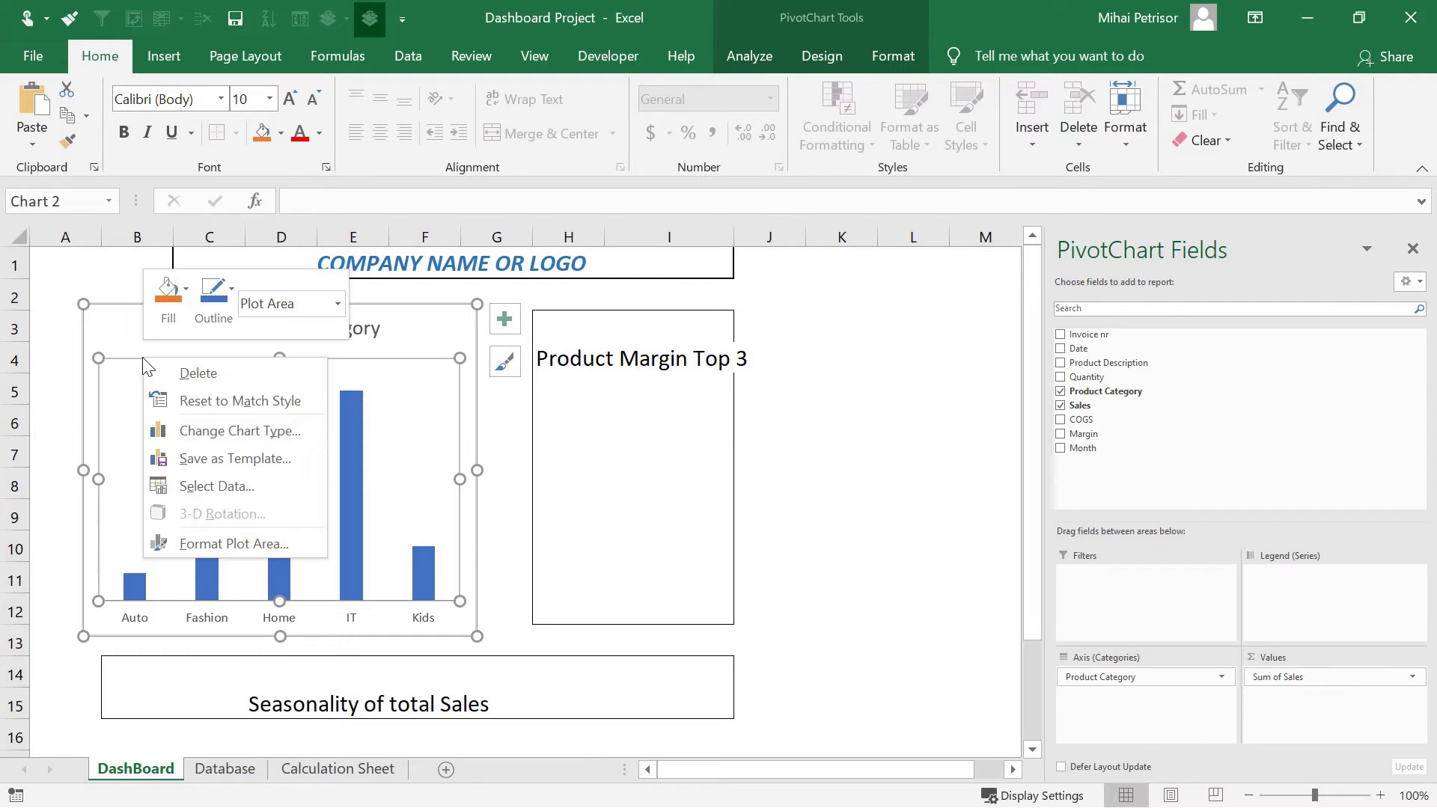
{"action": "key", "text": "Escape"}
{"action": "left_click", "coordinate": [444, 320]}
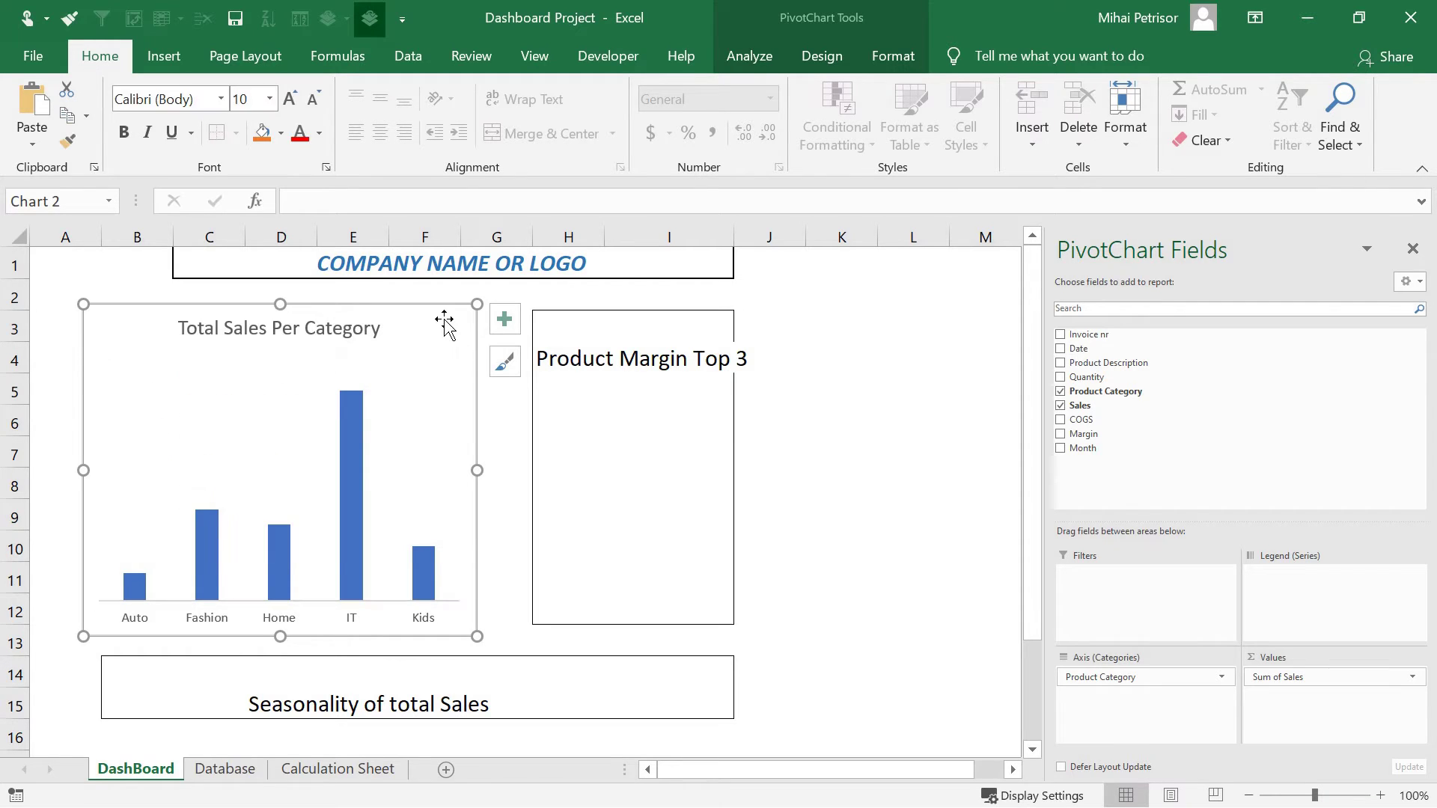
{"action": "right_click", "coordinate": [446, 326]}
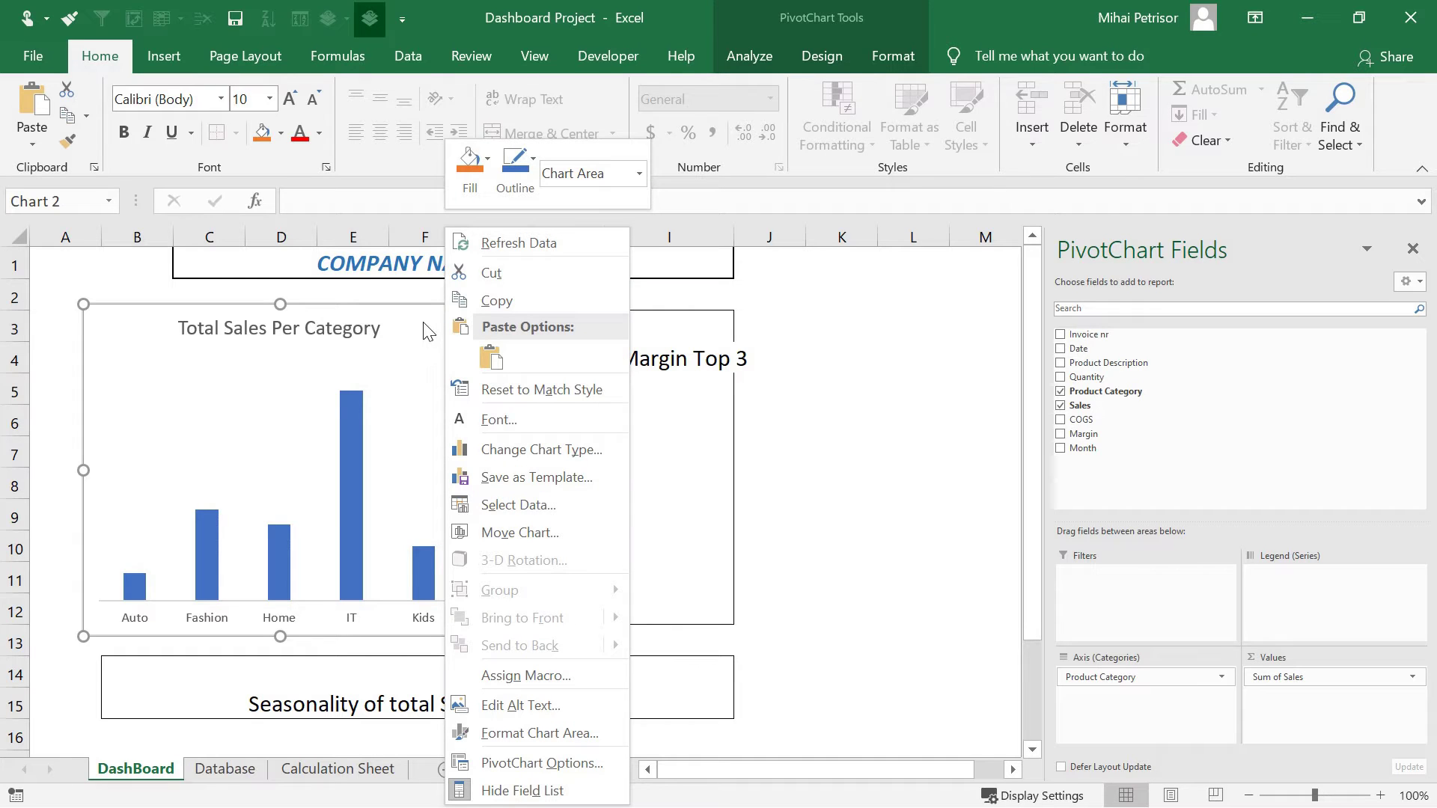
{"action": "key", "text": "Escape"}
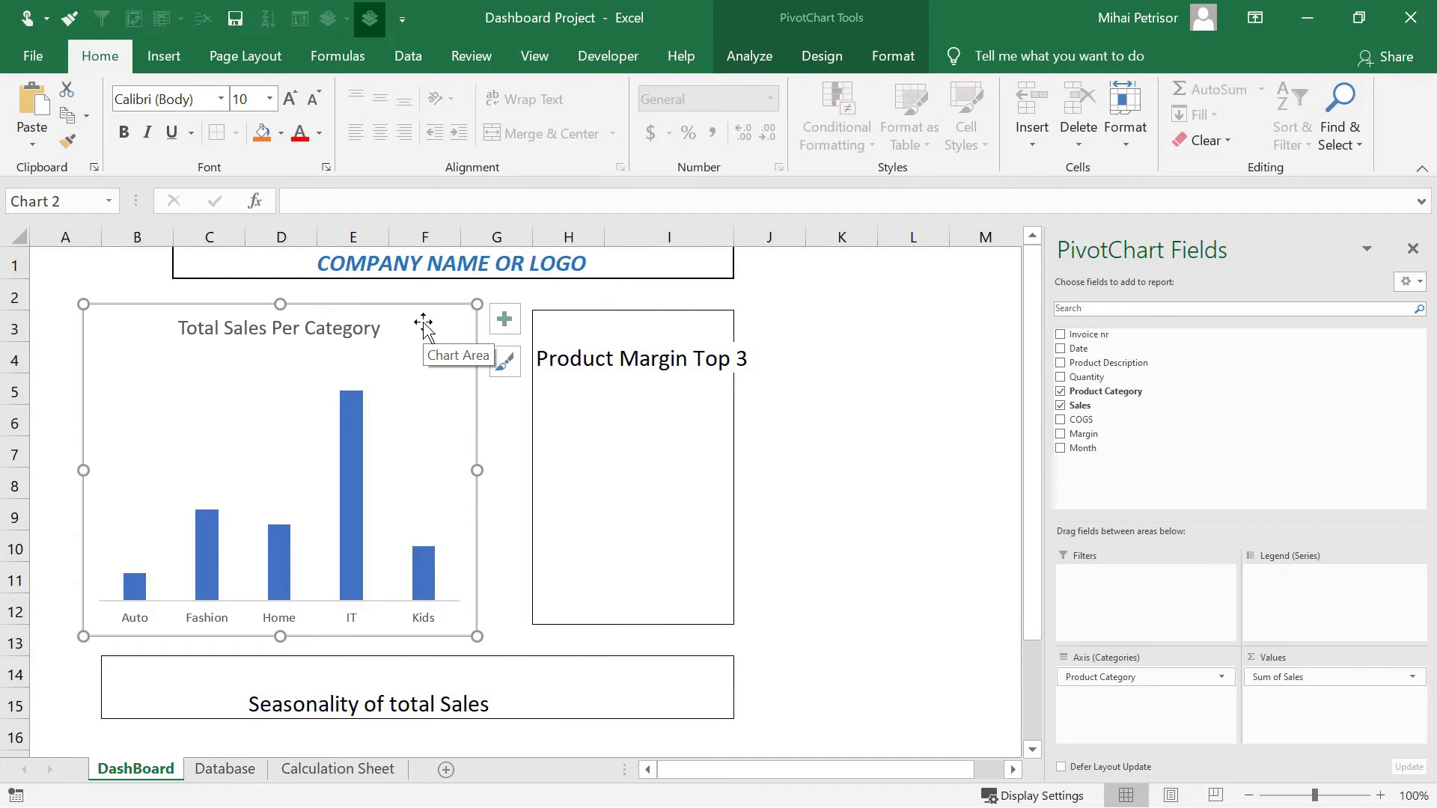
{"action": "right_click", "coordinate": [425, 328]}
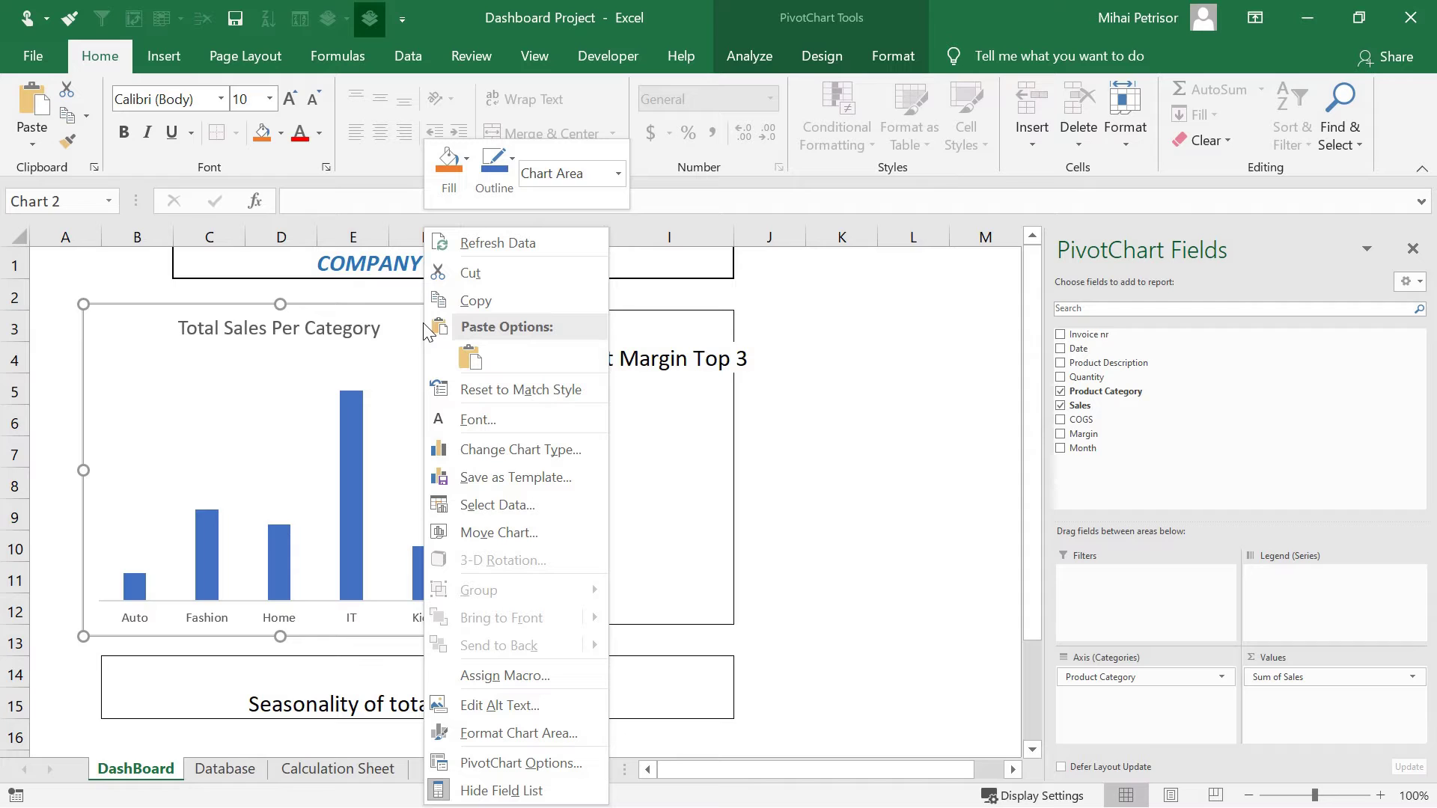
{"action": "left_click", "coordinate": [524, 733]}
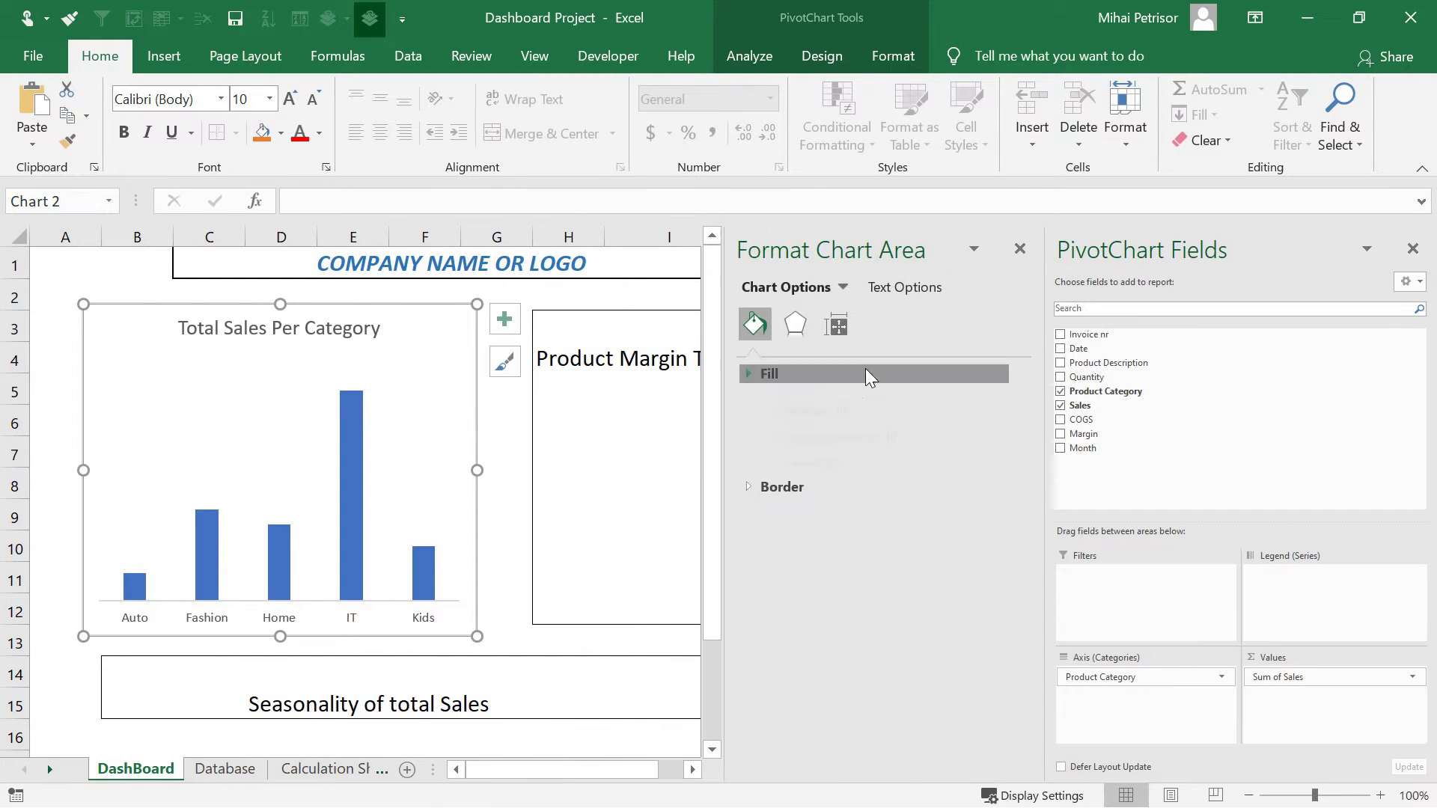
{"action": "left_click", "coordinate": [790, 406]}
{"action": "left_click", "coordinate": [769, 439]}
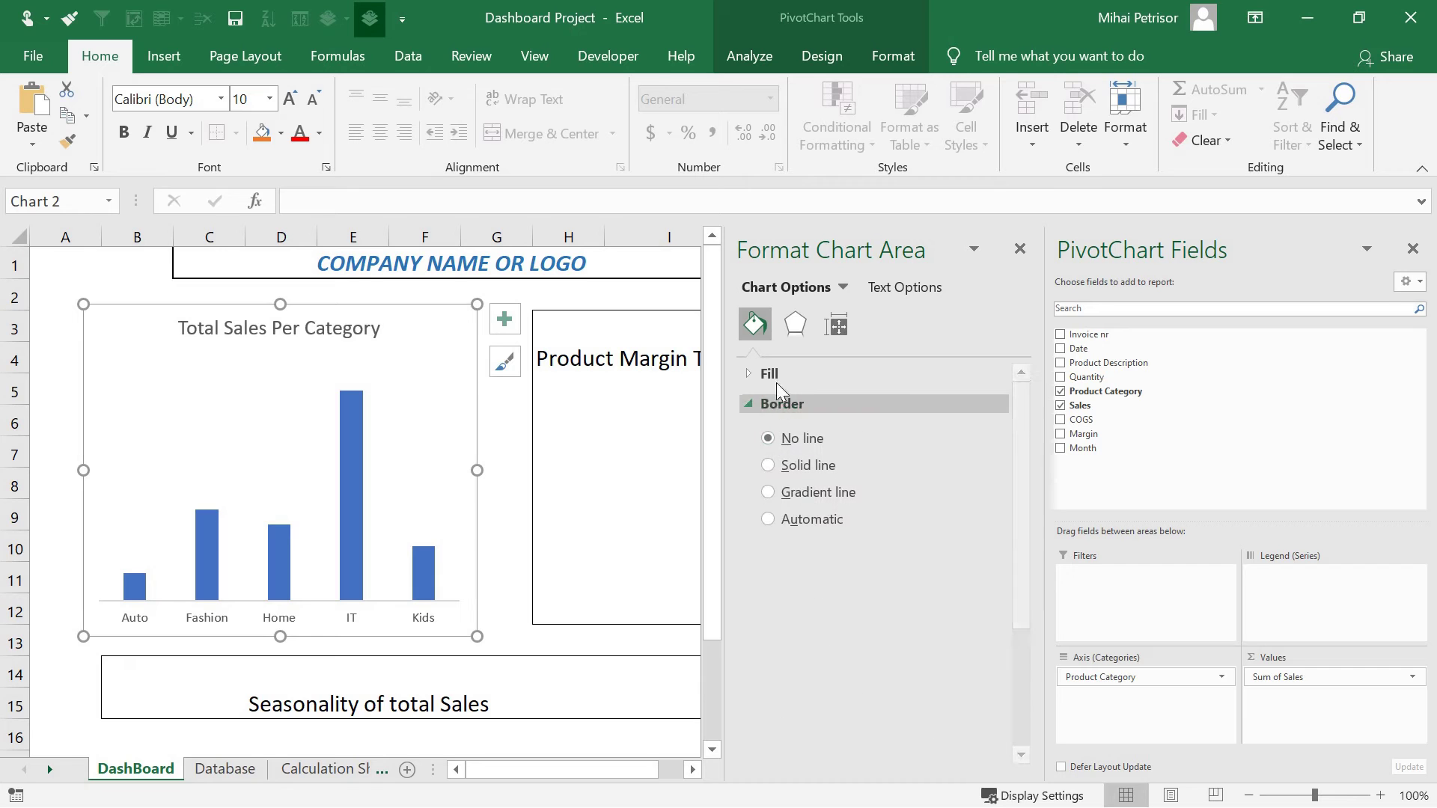
- Try the chart area with No fill over the sheet's Total Sales Per Category box and undo that fill change
{"action": "left_click", "coordinate": [771, 373]}
{"action": "left_click", "coordinate": [767, 409]}
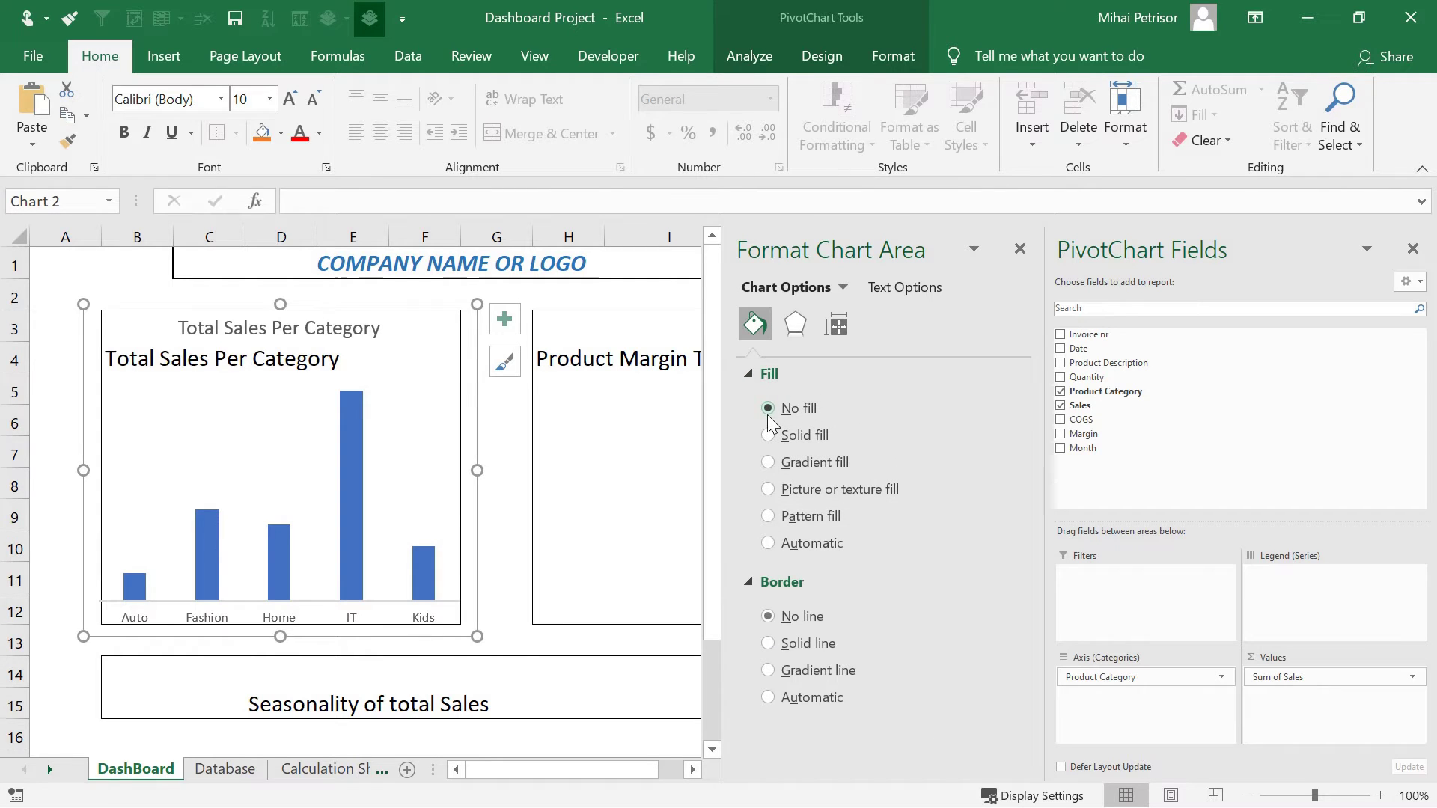
{"action": "left_click", "coordinate": [39, 351]}
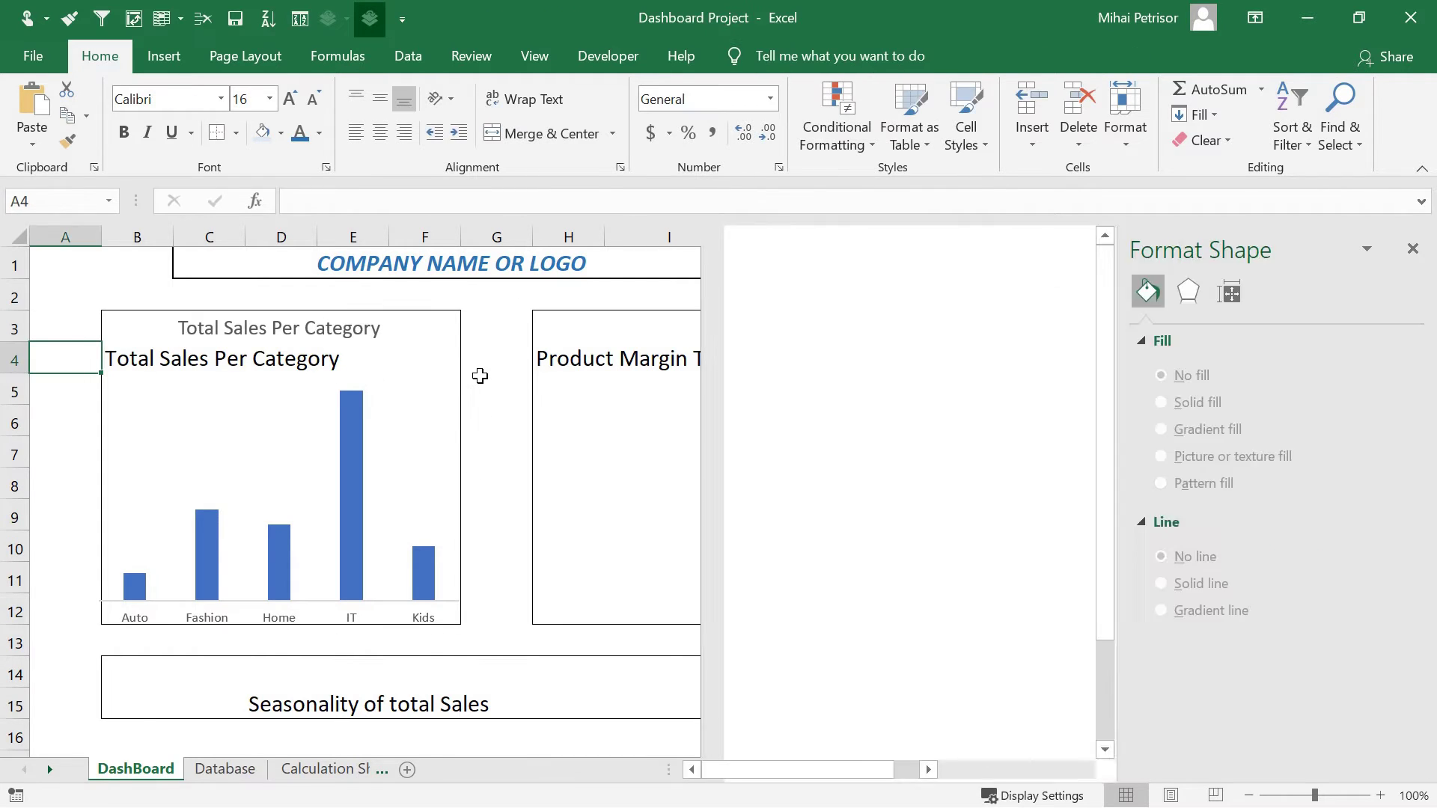
{"action": "left_click", "coordinate": [295, 333]}
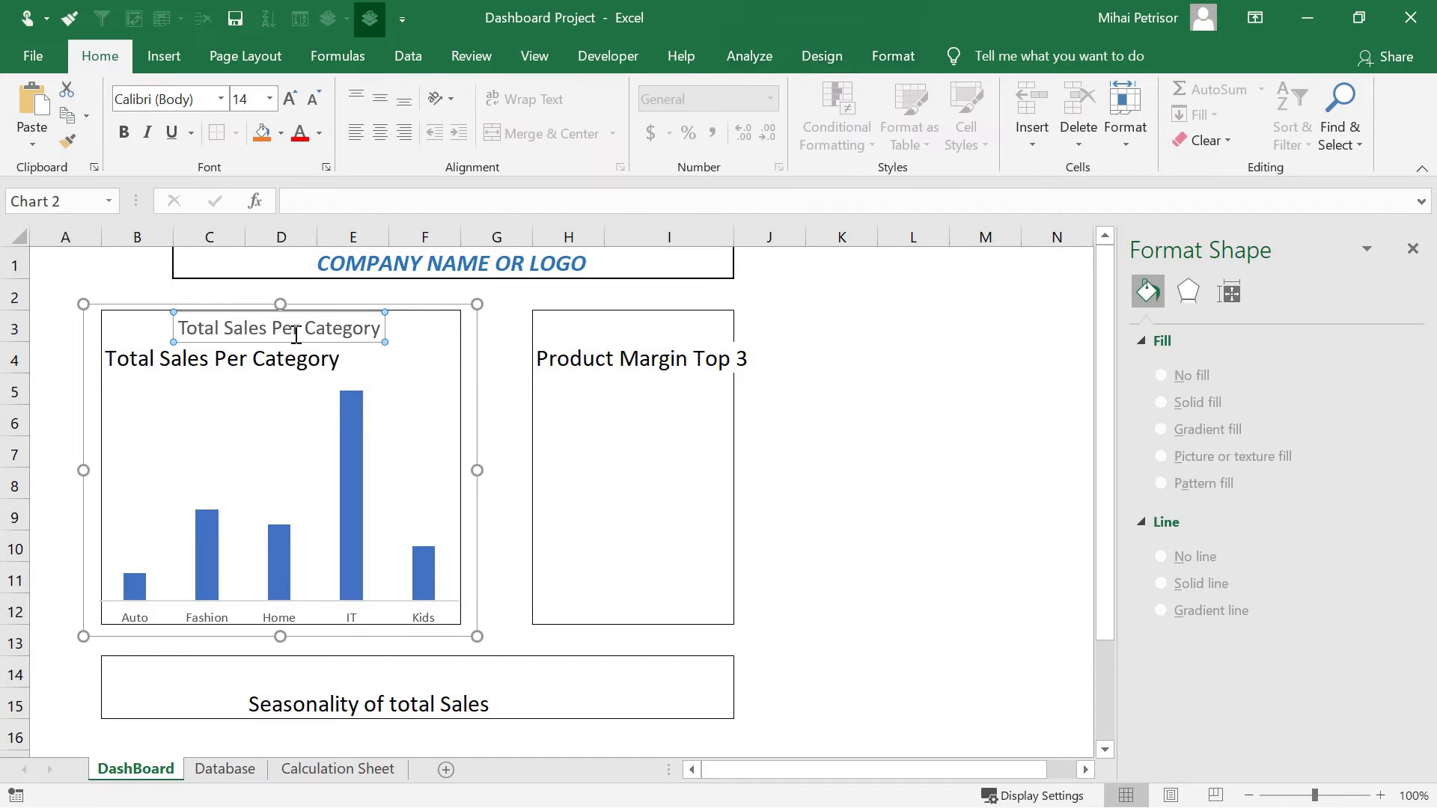
{"action": "left_click", "coordinate": [448, 288]}
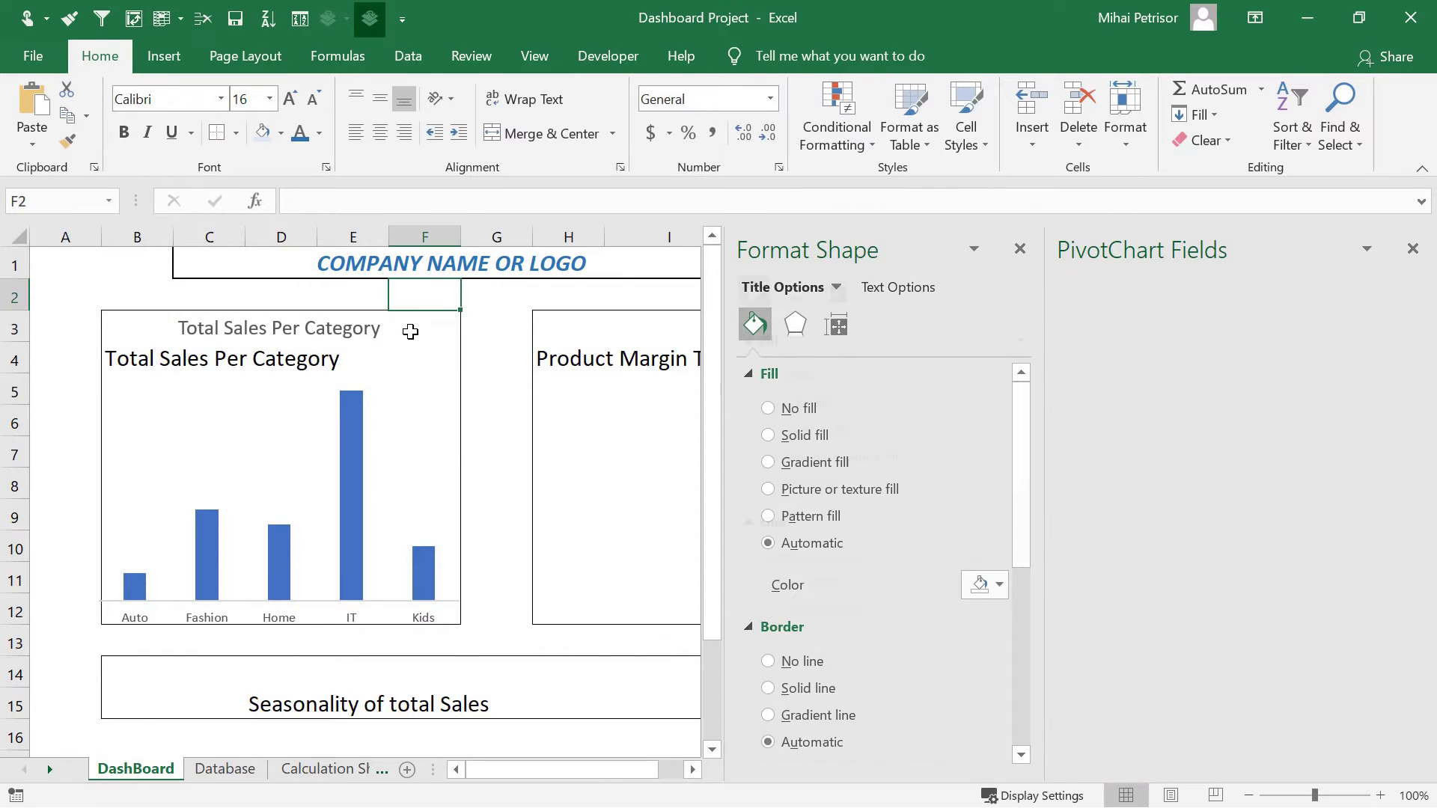
{"action": "left_click", "coordinate": [355, 329]}
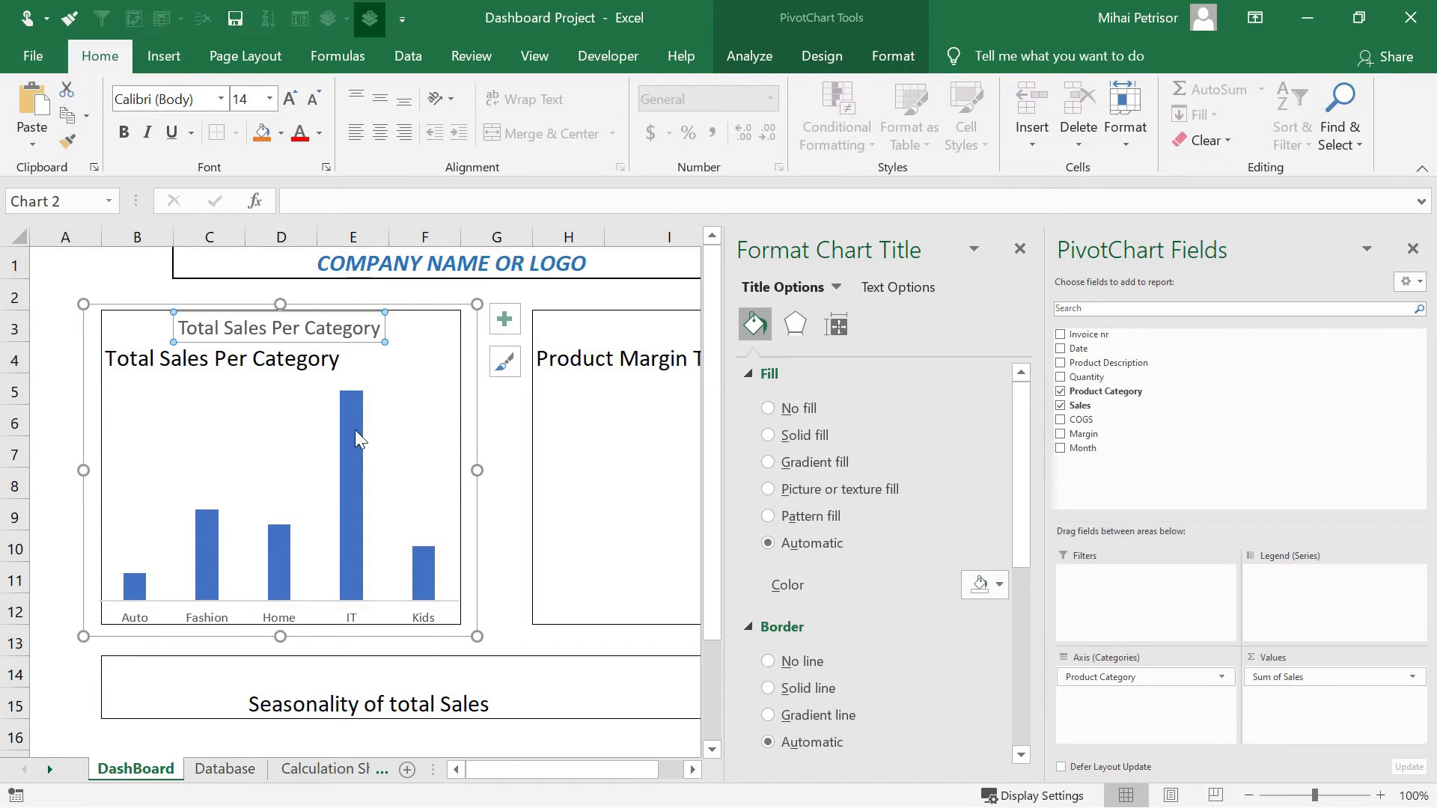
{"action": "left_click", "coordinate": [1412, 249]}
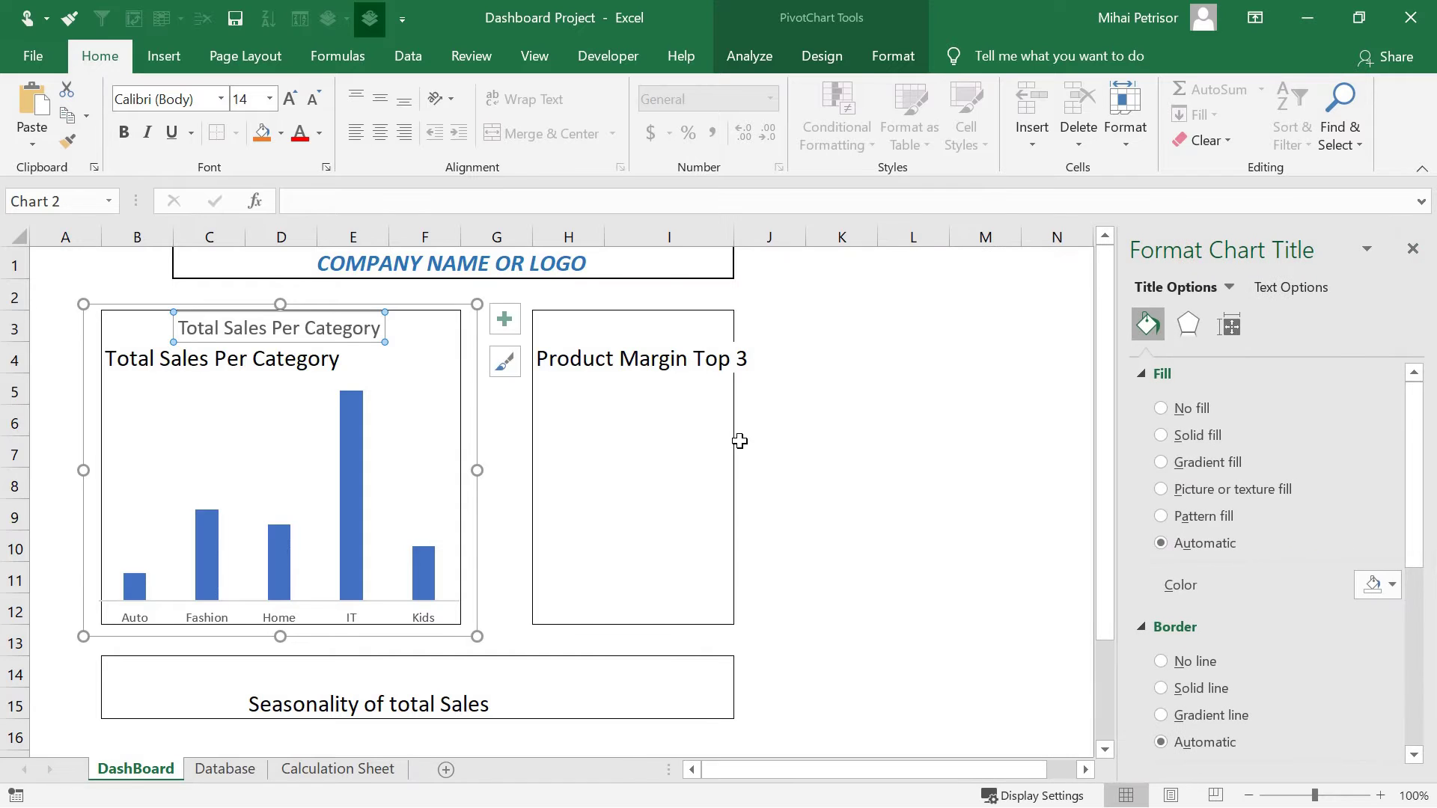
{"action": "left_click", "coordinate": [90, 270]}
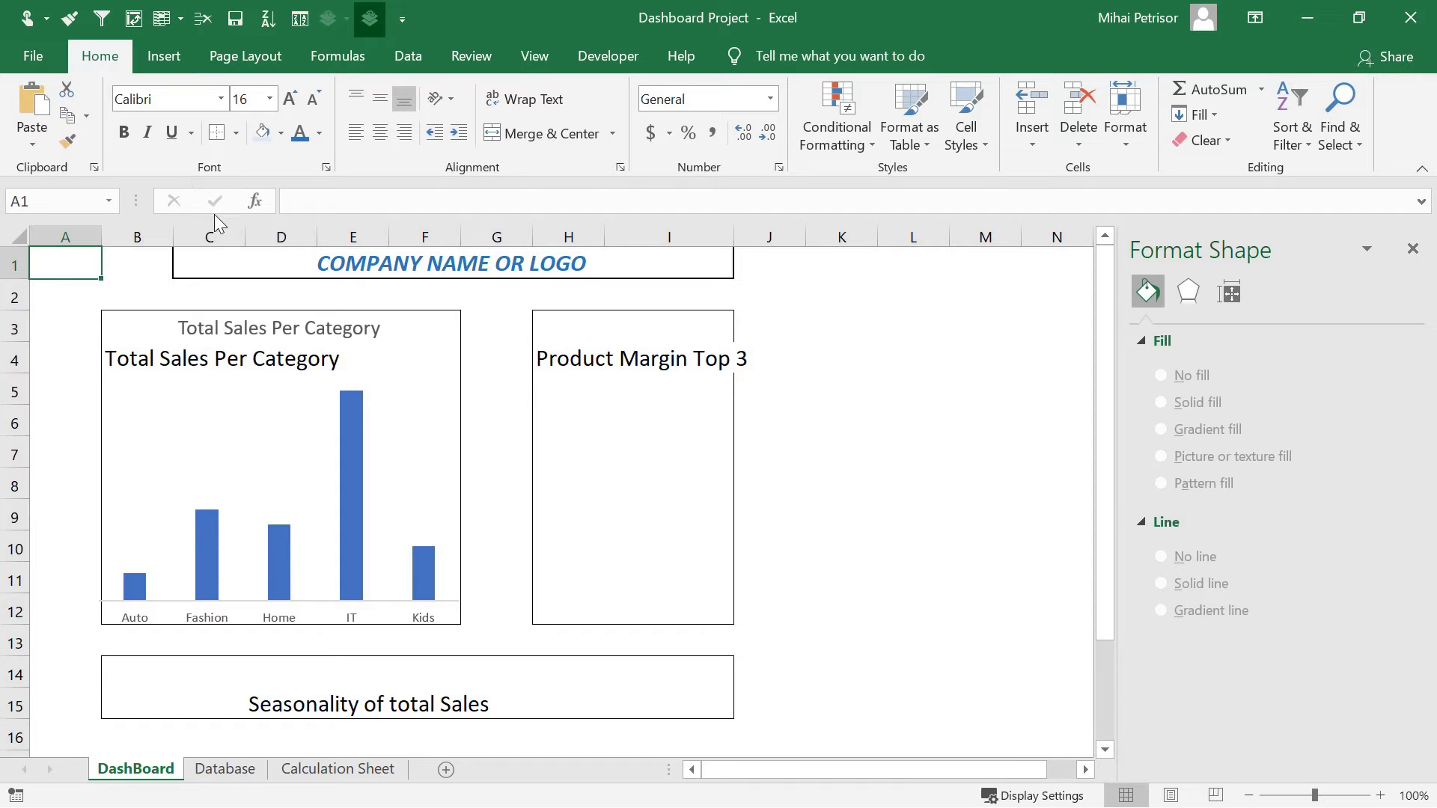
{"action": "key", "text": "ctrl+z"}
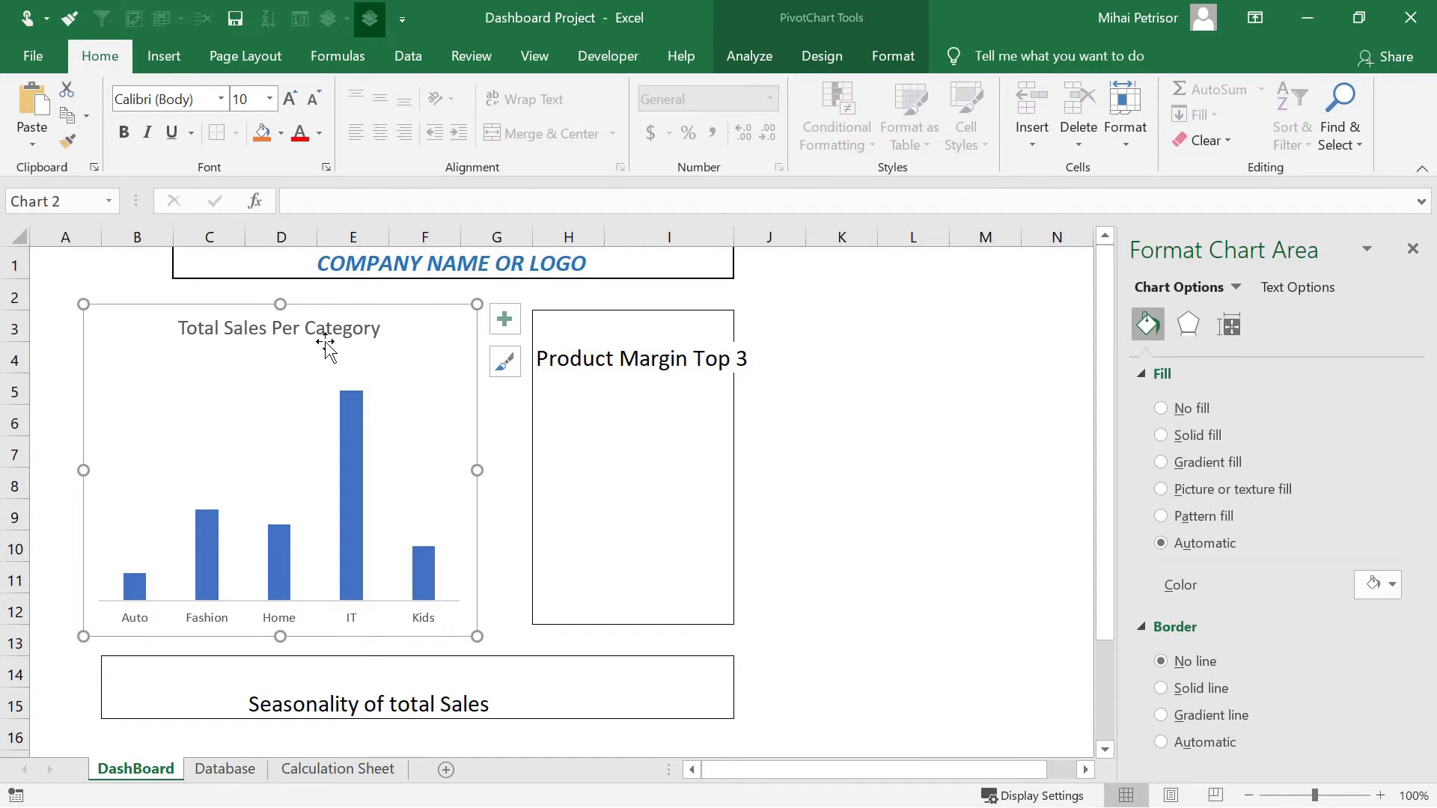
{"action": "left_click", "coordinate": [811, 436]}
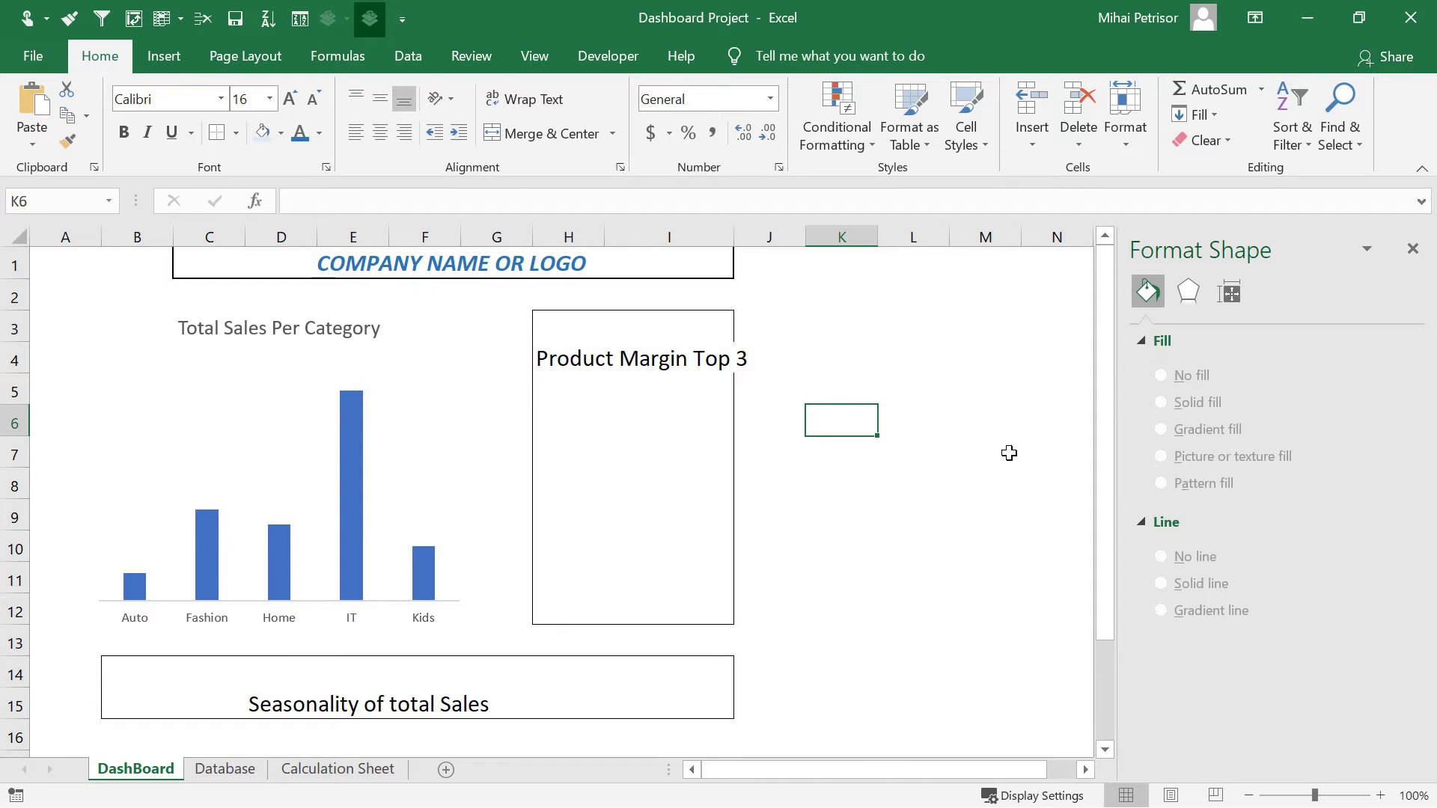
{"action": "left_click", "coordinate": [461, 432]}
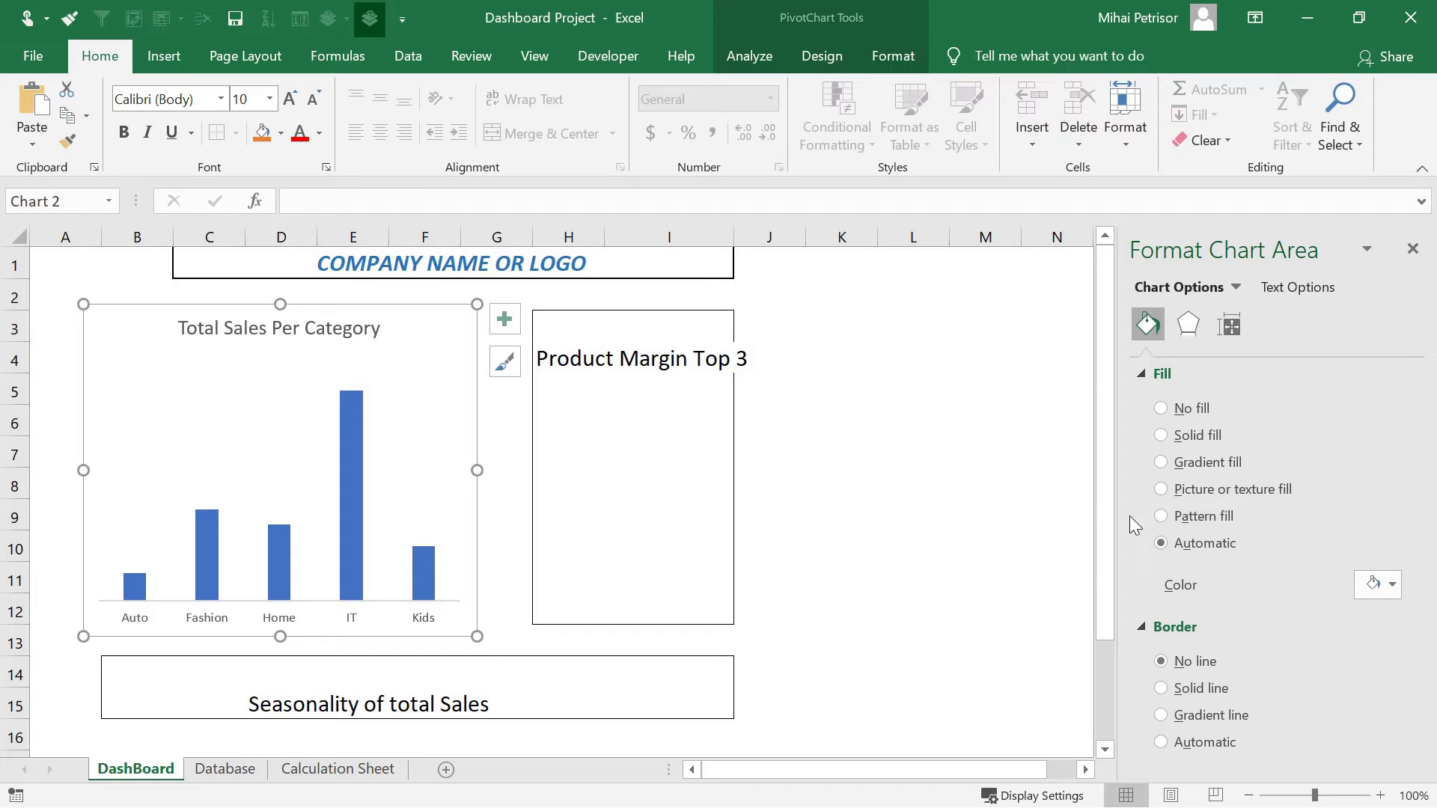
{"action": "left_click", "coordinate": [904, 408]}
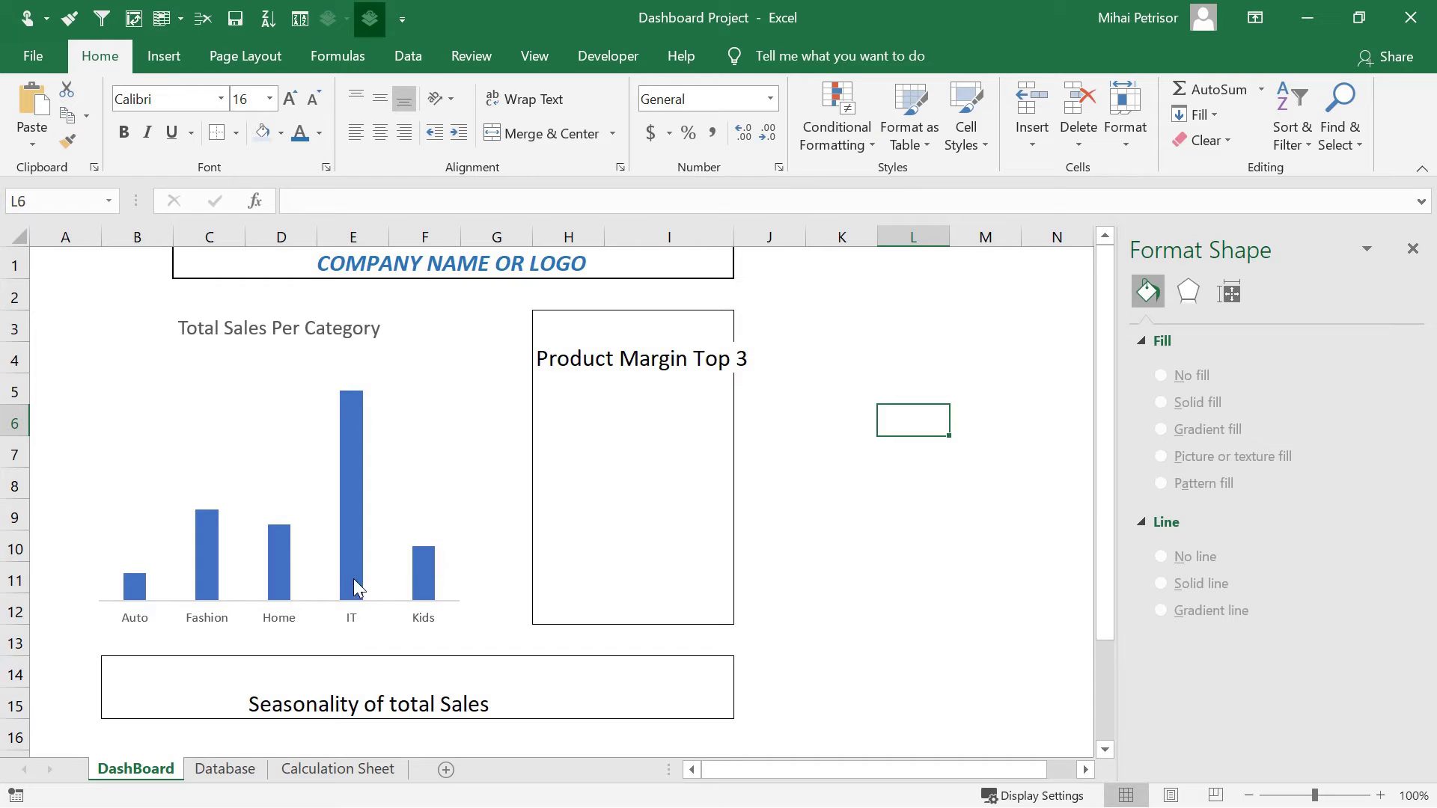
- Add data labels to the columns of the Total Sales Per Category chart
{"action": "mouse_move", "coordinate": [349, 409]}
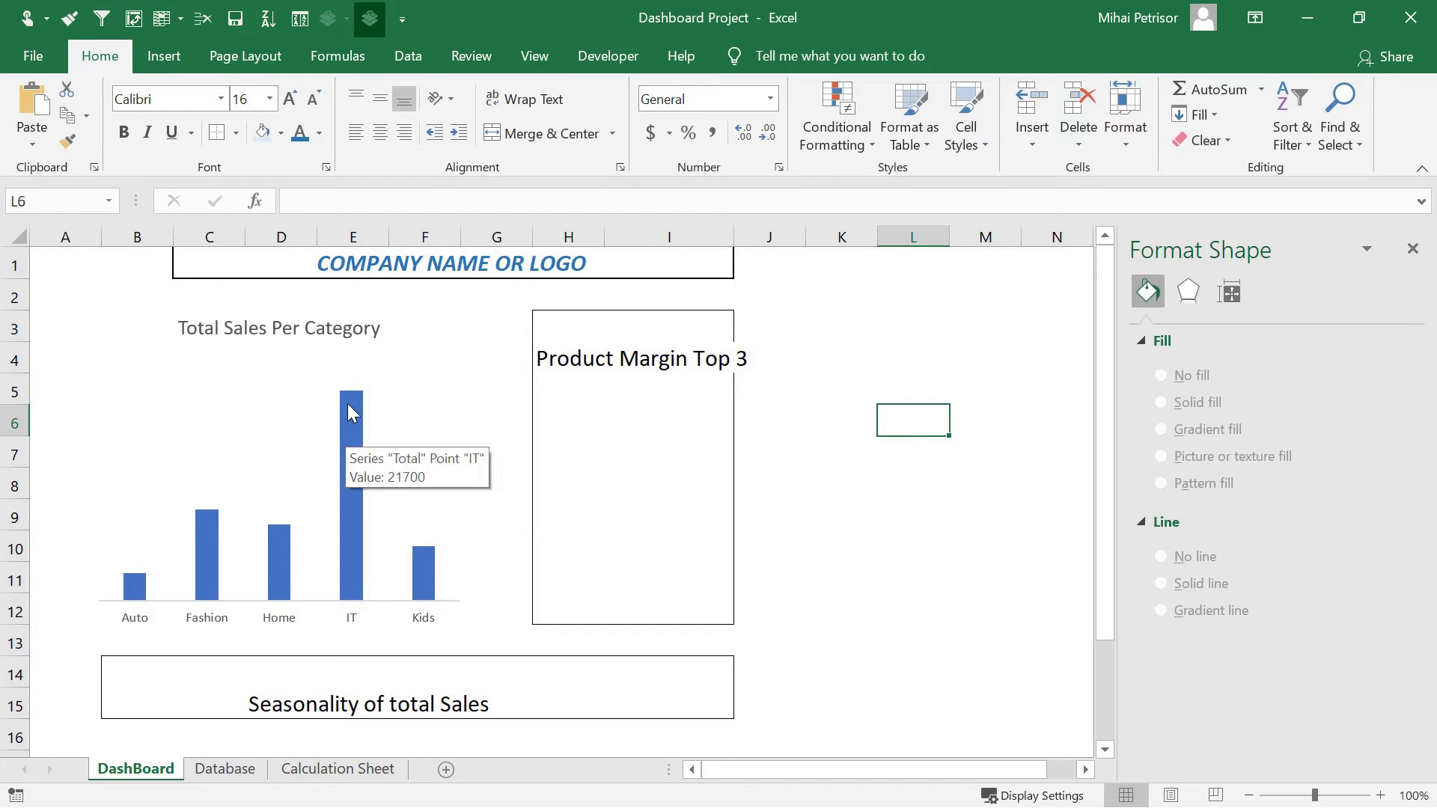
{"action": "right_click", "coordinate": [346, 437]}
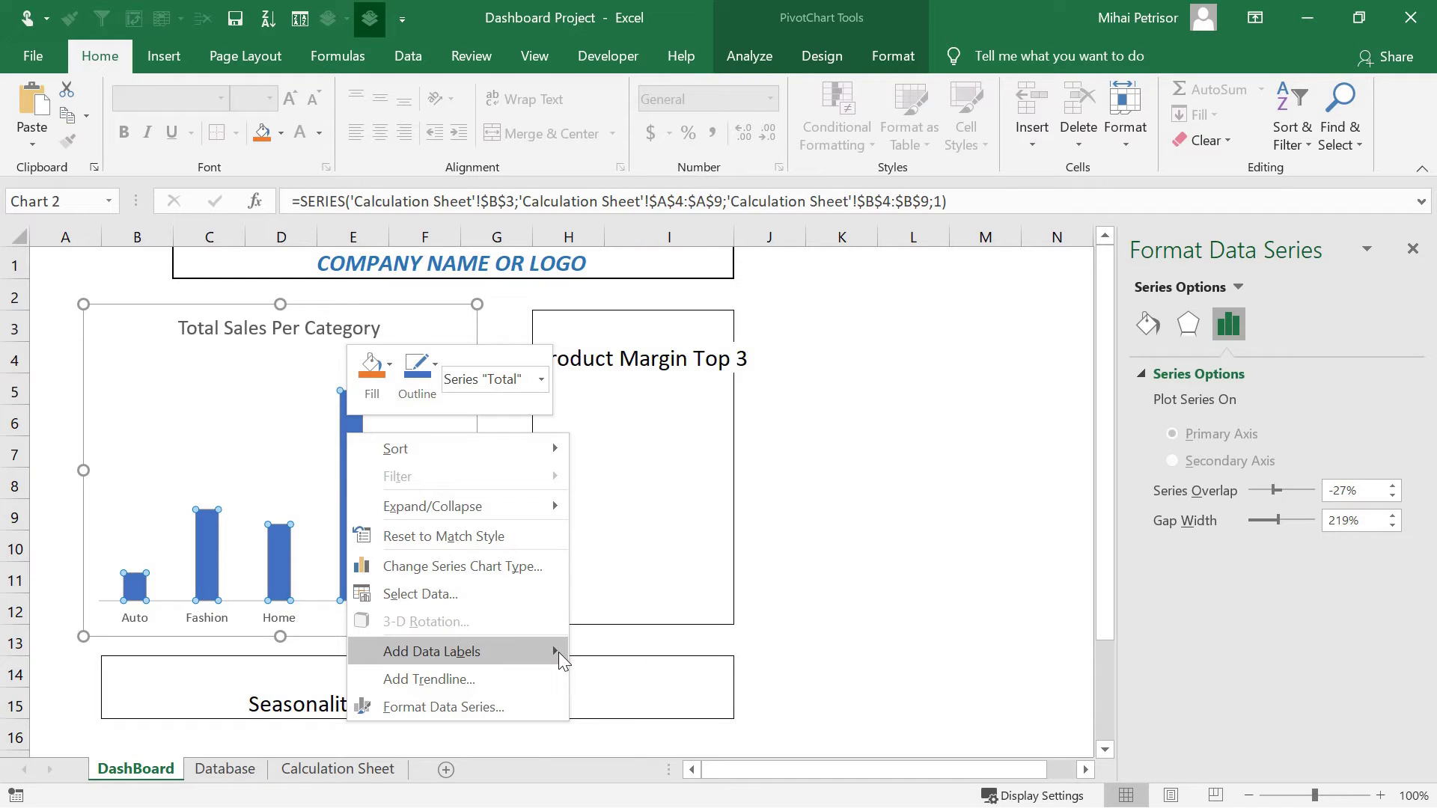
{"action": "mouse_move", "coordinate": [560, 653]}
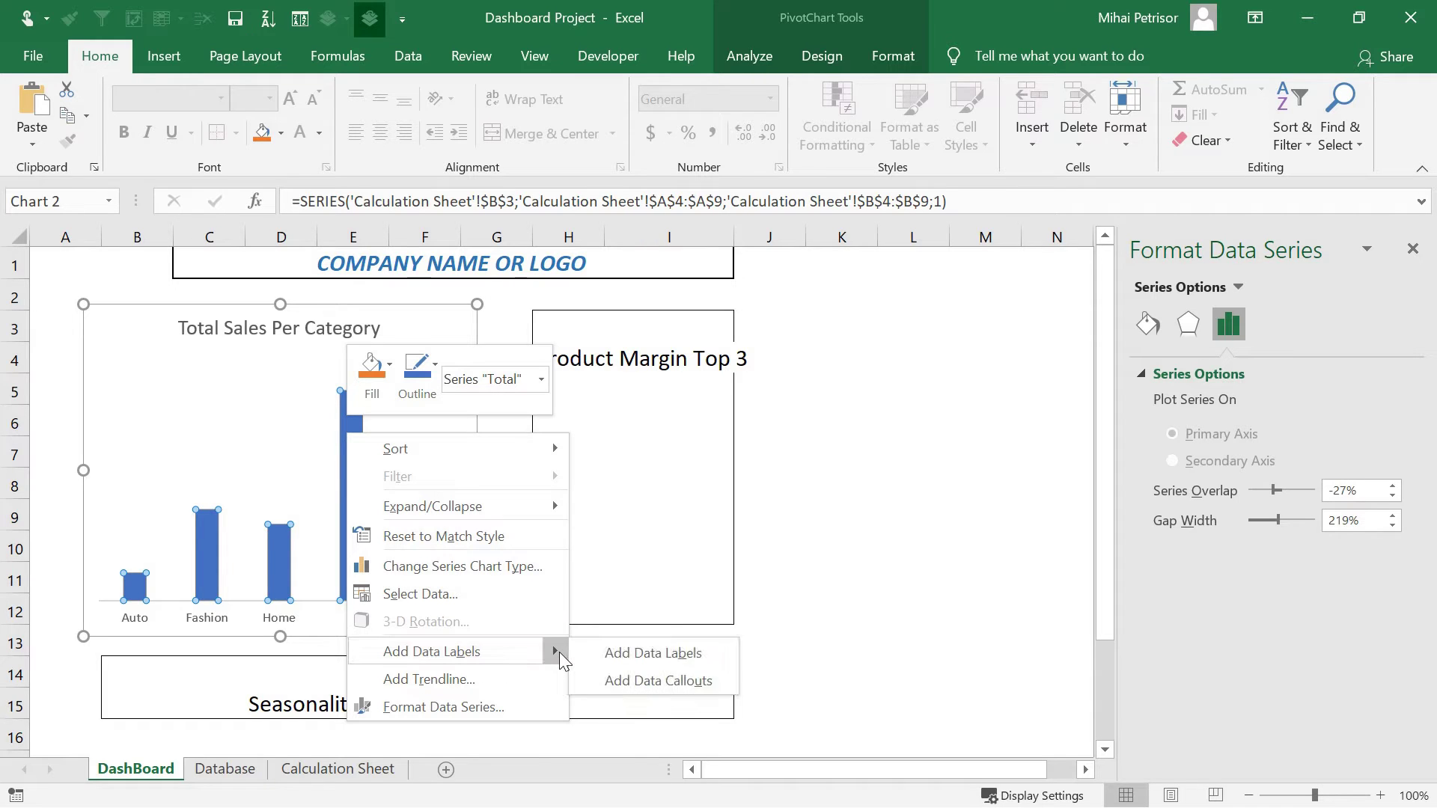
{"action": "left_click", "coordinate": [626, 655]}
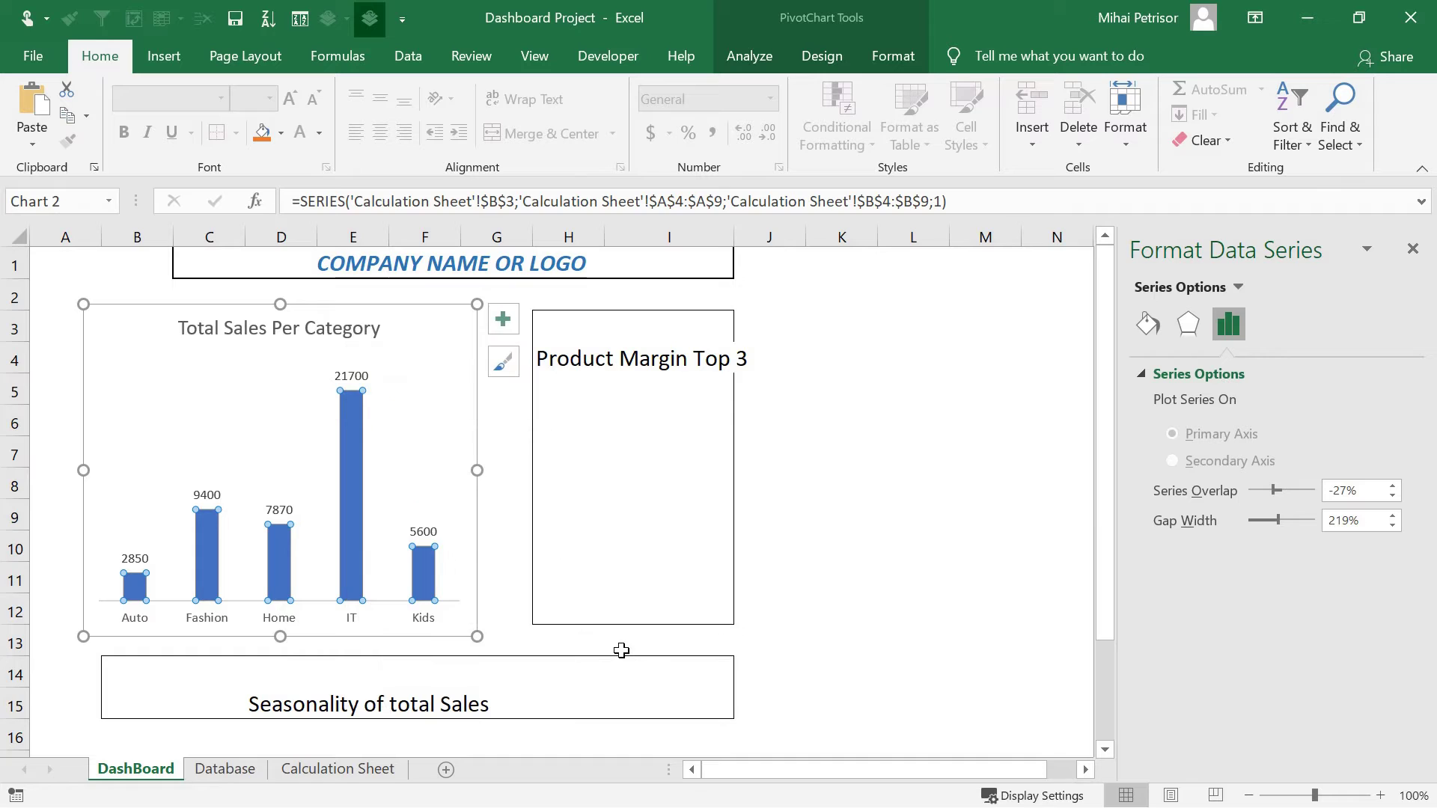
- Widen column I on the dashboard so the Product Margin Top 3 title fits inside its box
{"action": "left_click", "coordinate": [424, 533]}
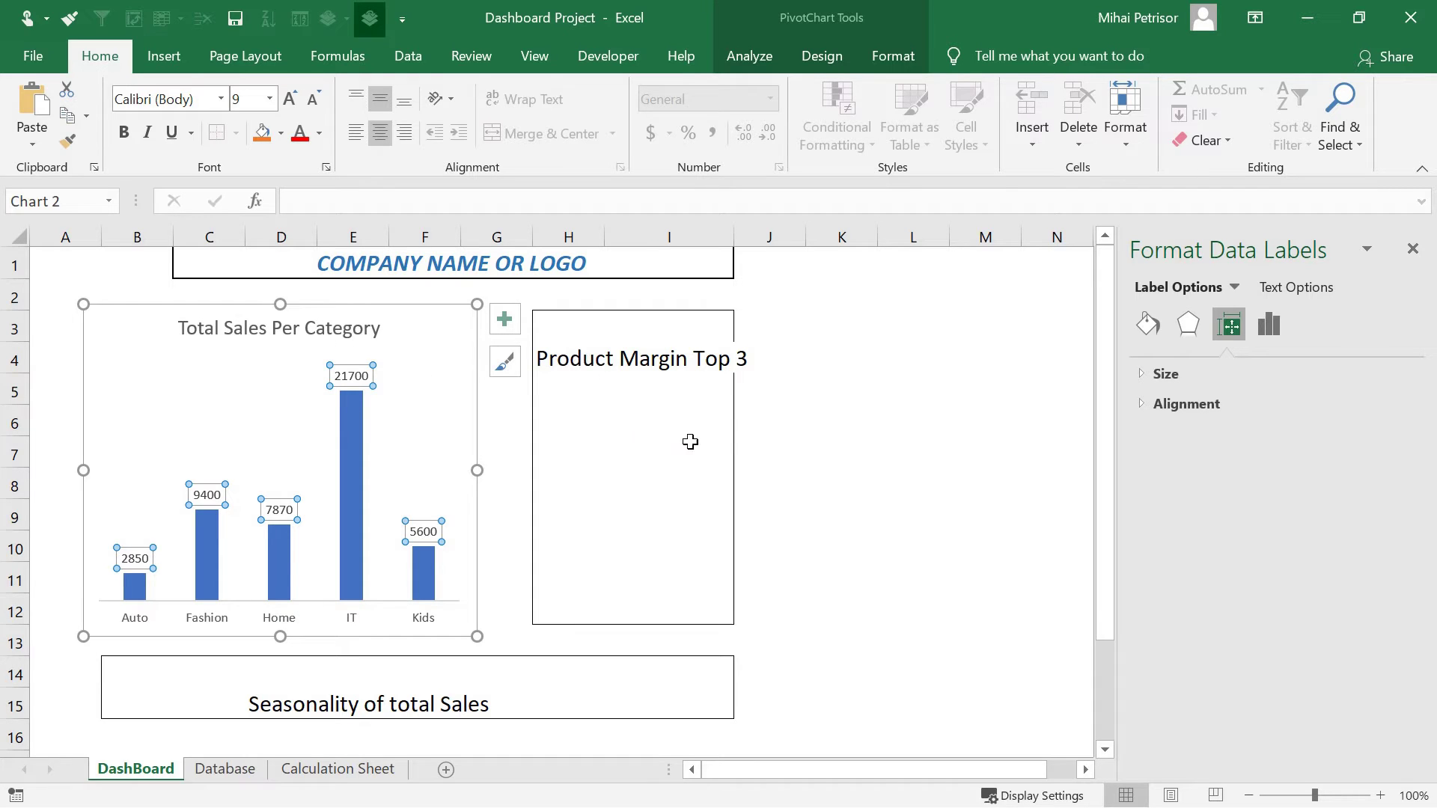
{"action": "left_click", "coordinate": [767, 408]}
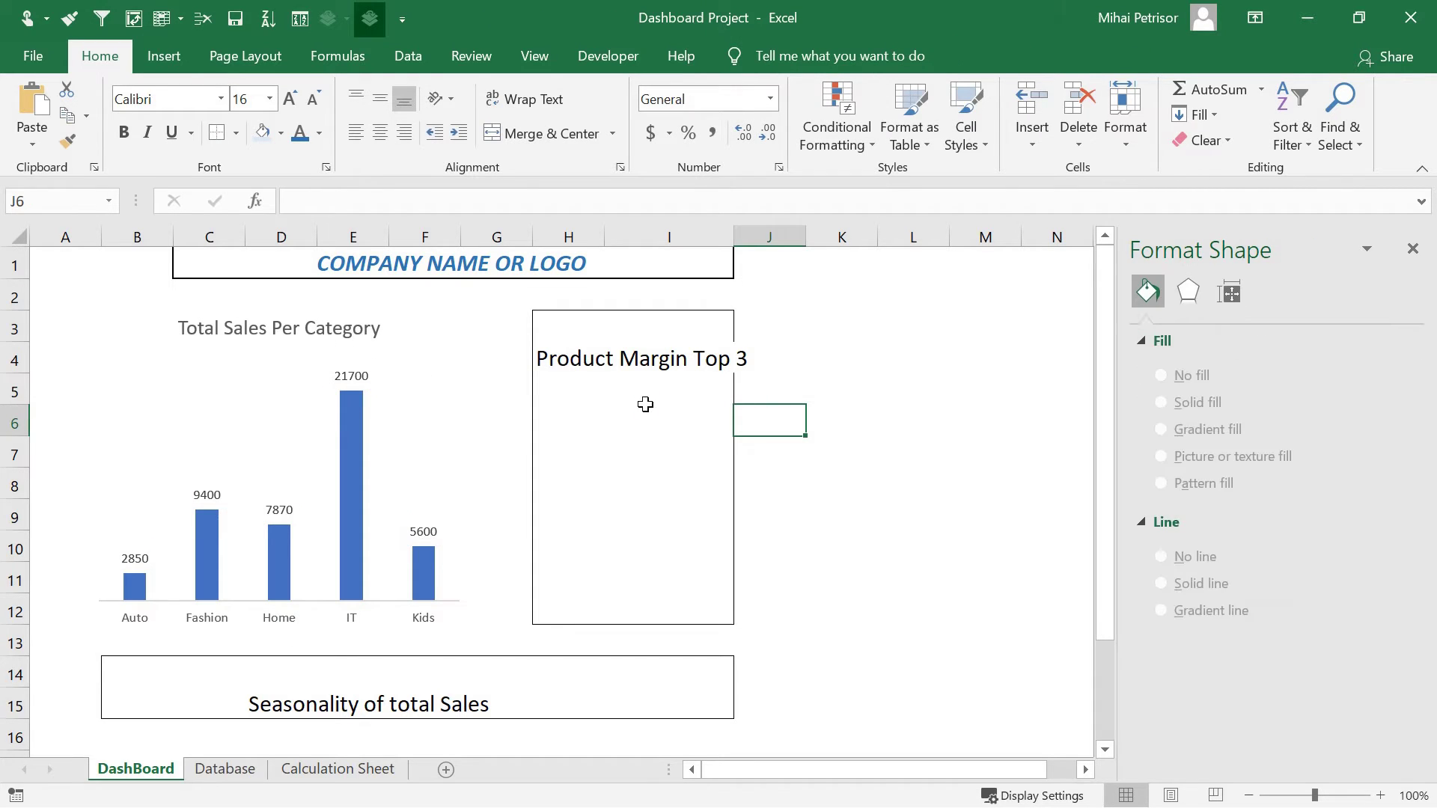
{"action": "scroll", "coordinate": [645, 405], "scroll_direction": "up", "scroll_amount": 1}
{"action": "scroll", "coordinate": [564, 419], "scroll_direction": "up", "scroll_amount": 1}
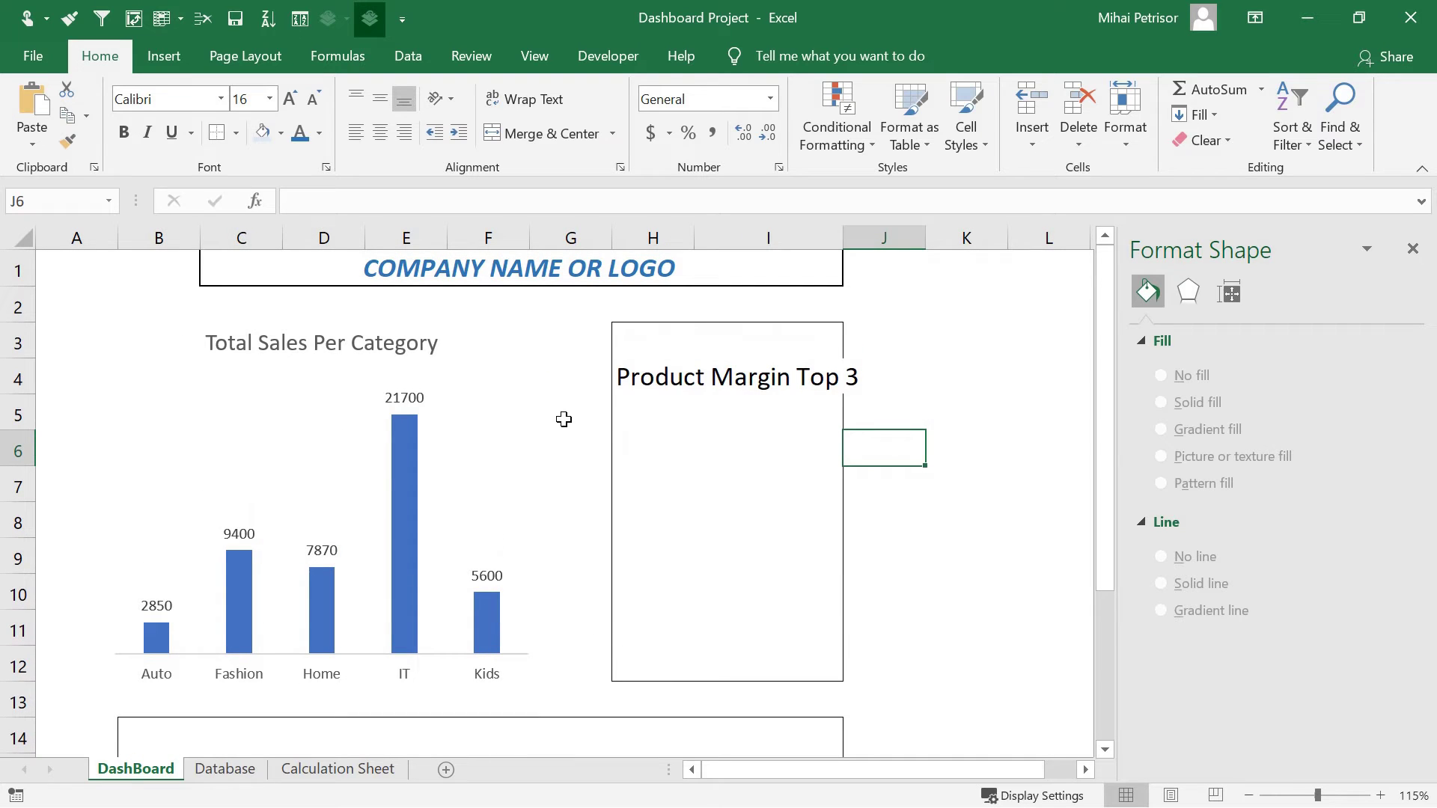
{"action": "left_click", "coordinate": [724, 435]}
{"action": "left_click", "coordinate": [839, 352]}
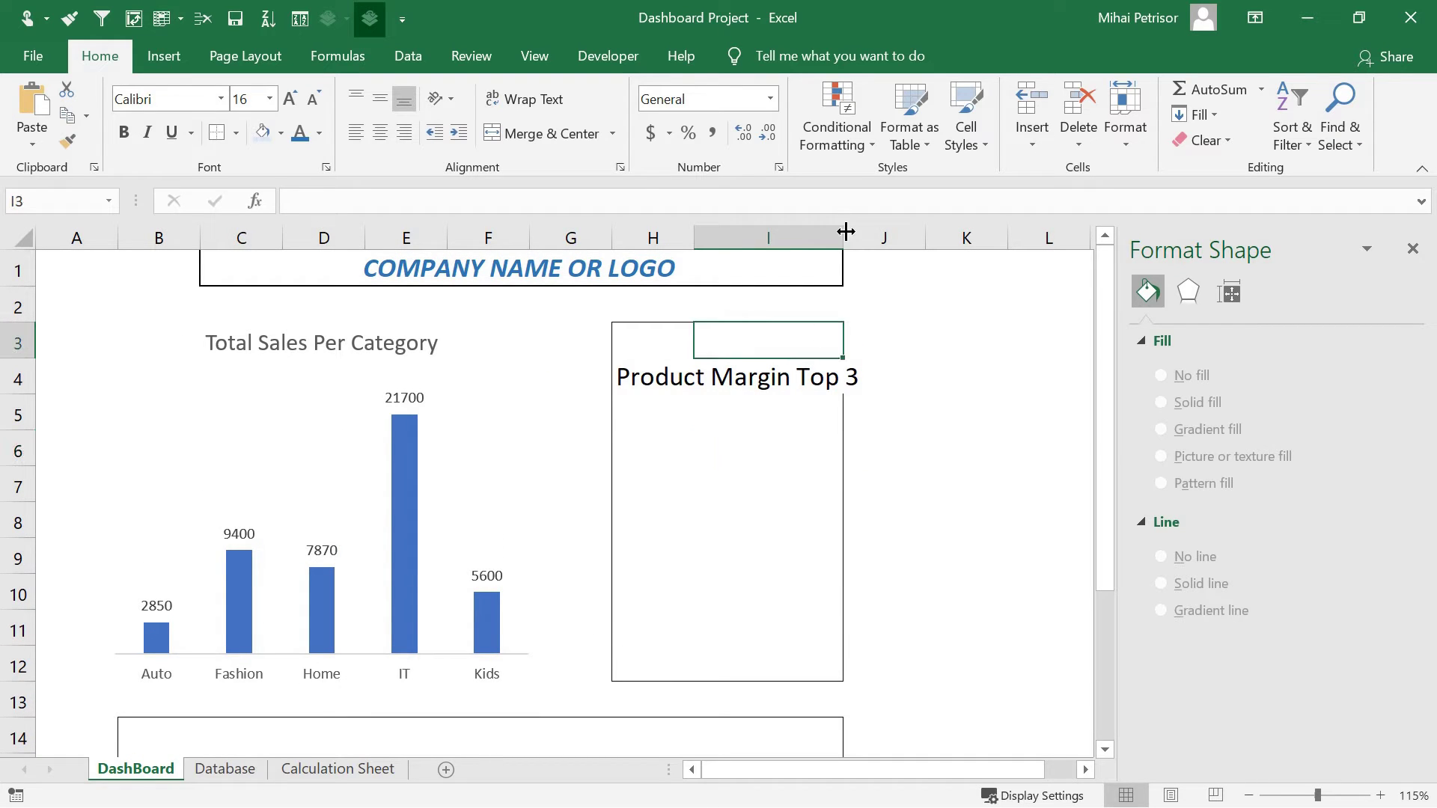
{"action": "left_click_drag", "start_coordinate": [846, 232], "coordinate": [863, 238]}
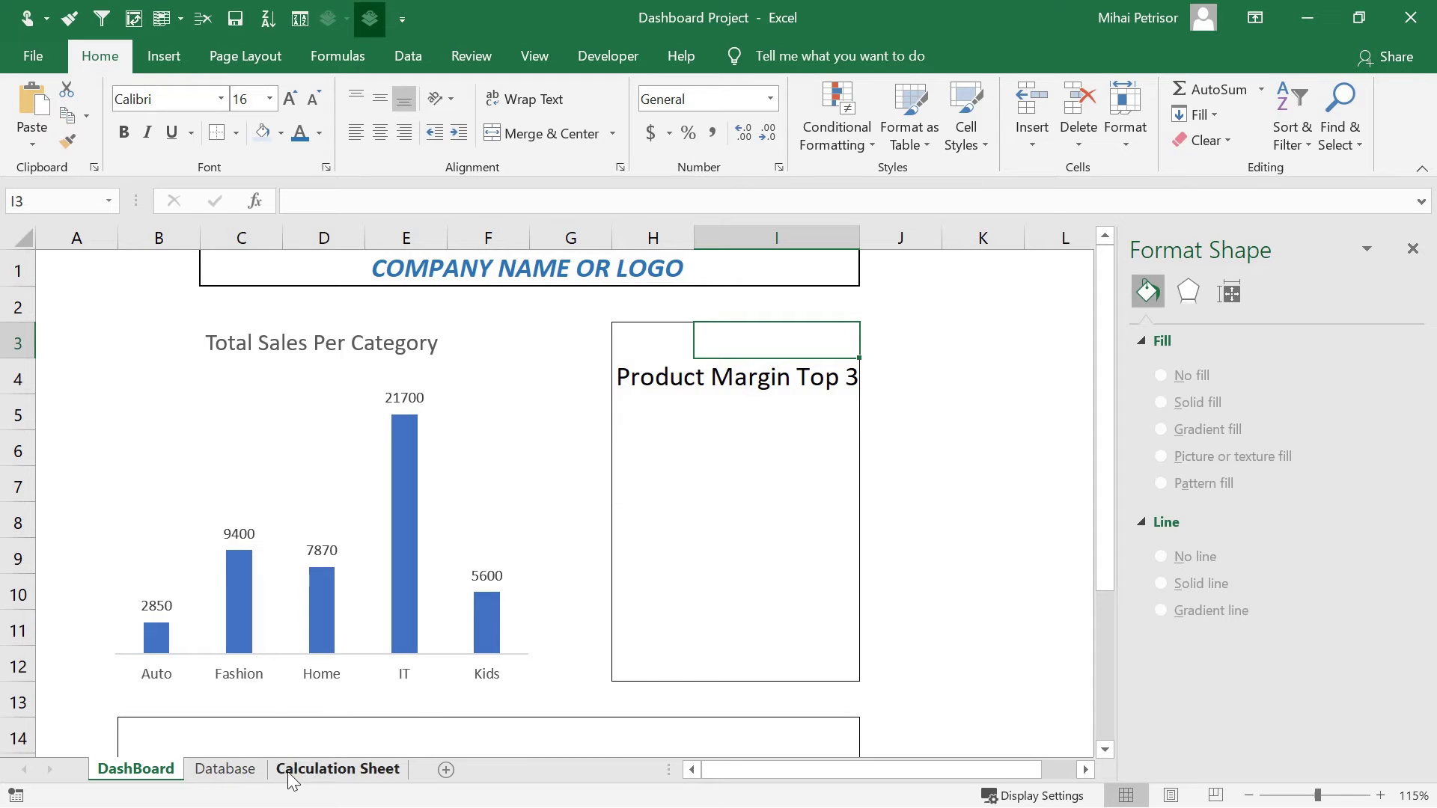
- Insert a PivotTable from the Database sheet range A1:I24, placing it at cell D3 of the existing Calculation Sheet
{"action": "left_click", "coordinate": [330, 770]}
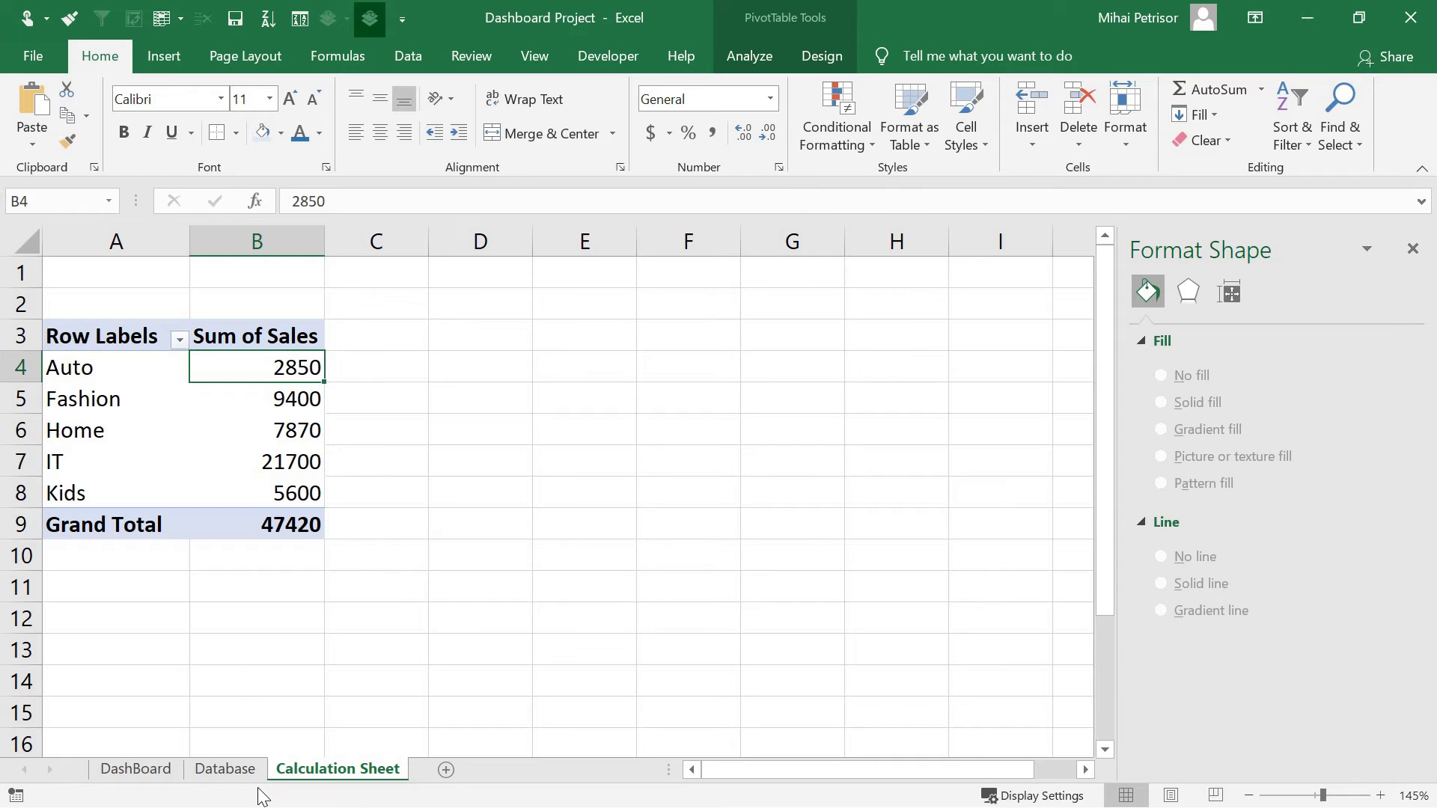
{"action": "left_click", "coordinate": [225, 770]}
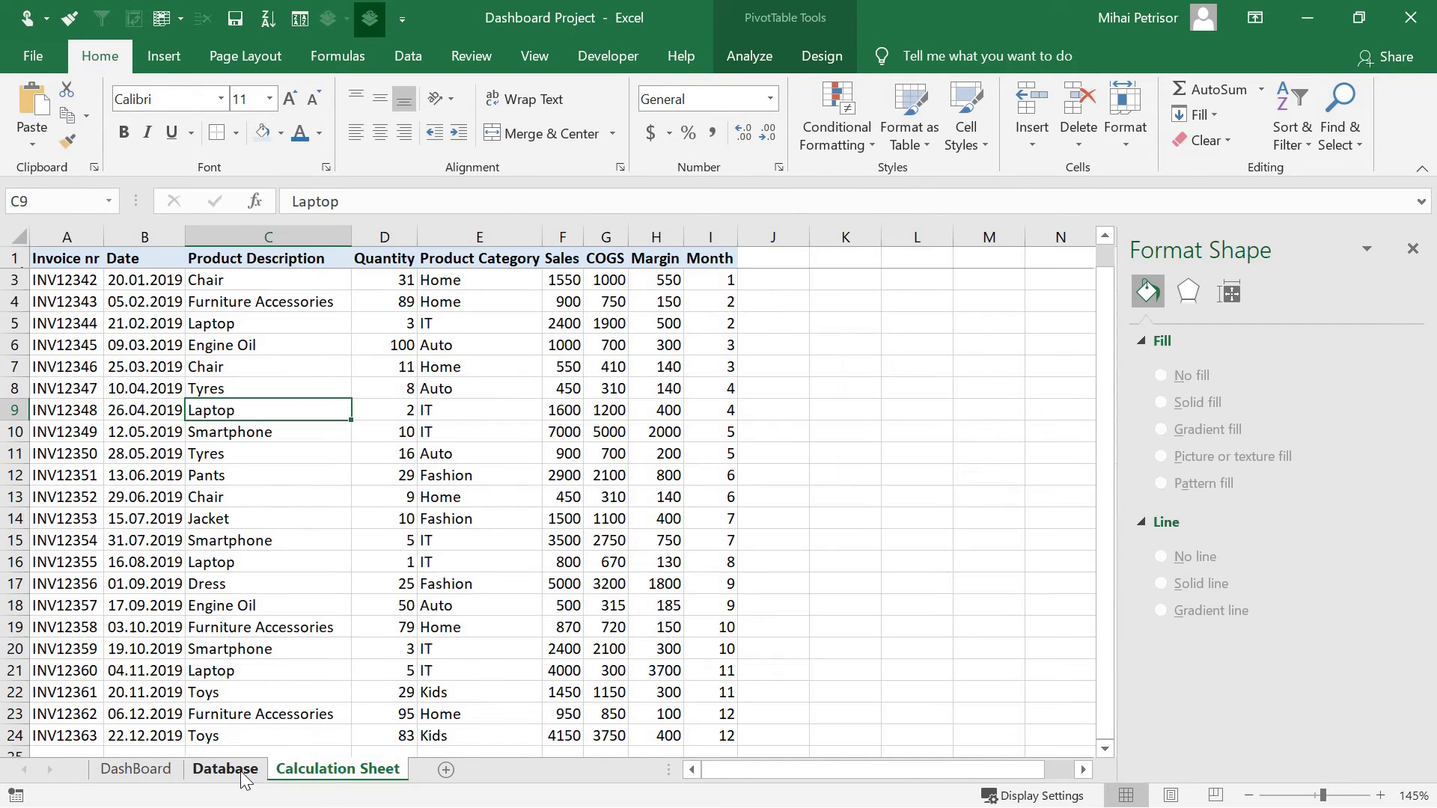
{"action": "left_click", "coordinate": [391, 411]}
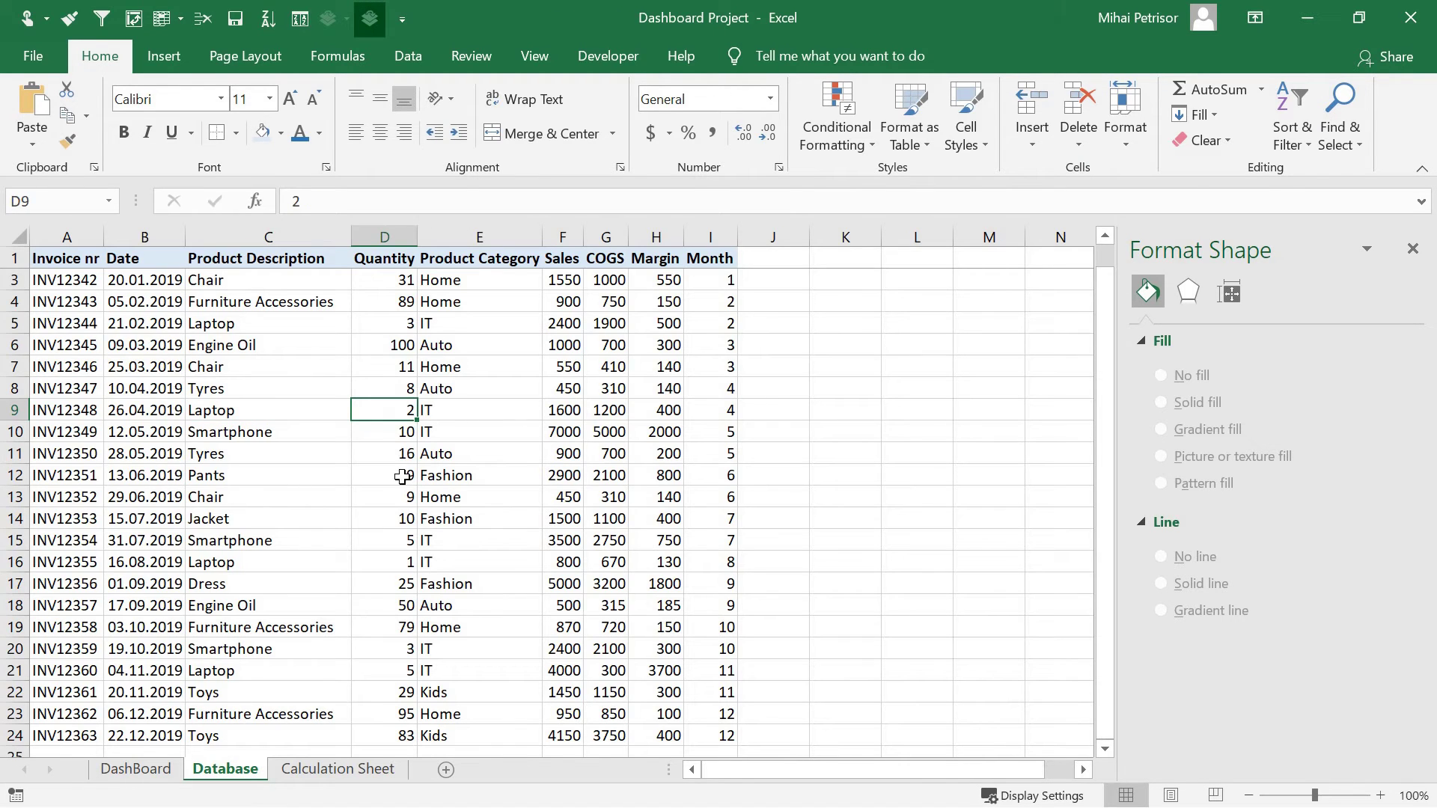
{"action": "left_click", "coordinate": [163, 56]}
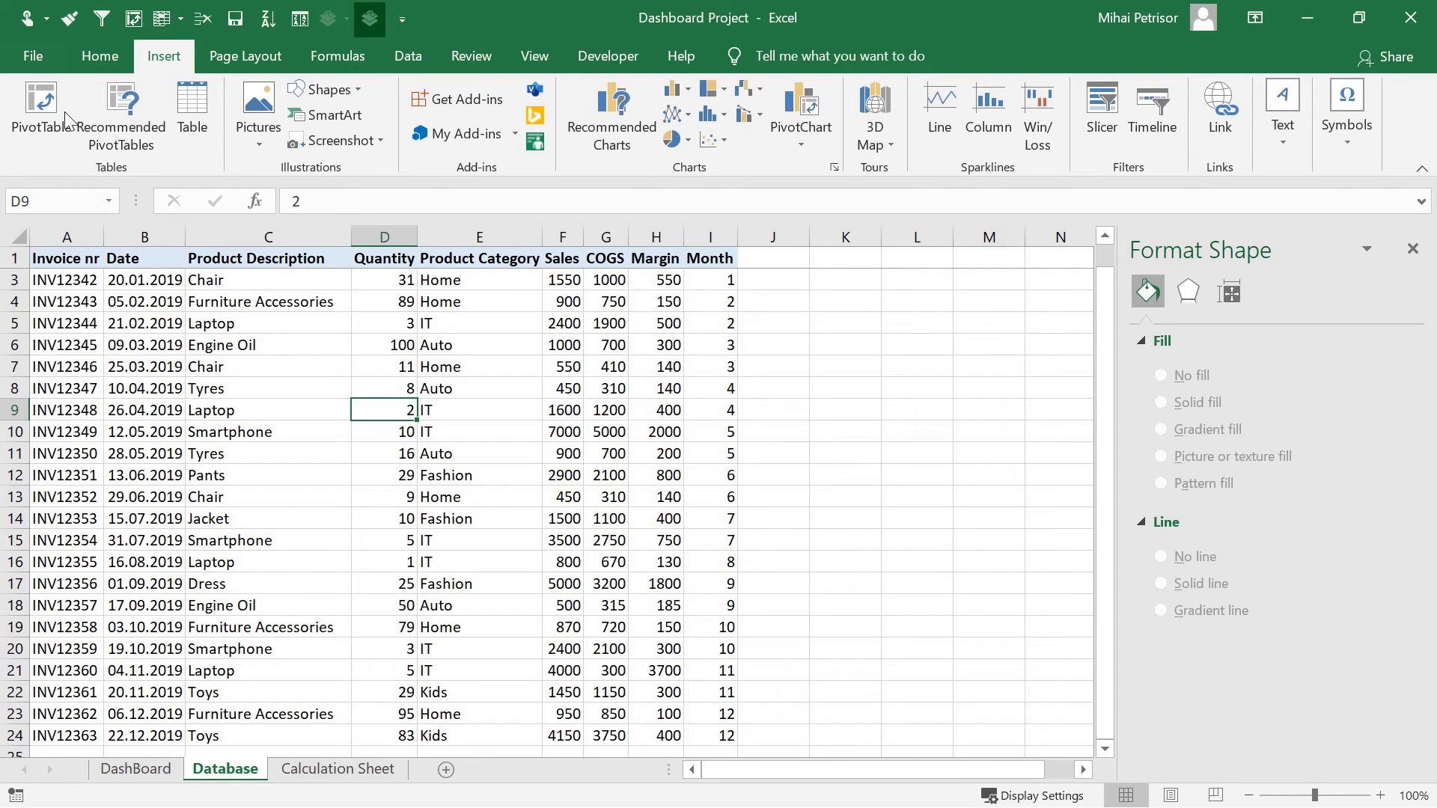
{"action": "left_click", "coordinate": [42, 111]}
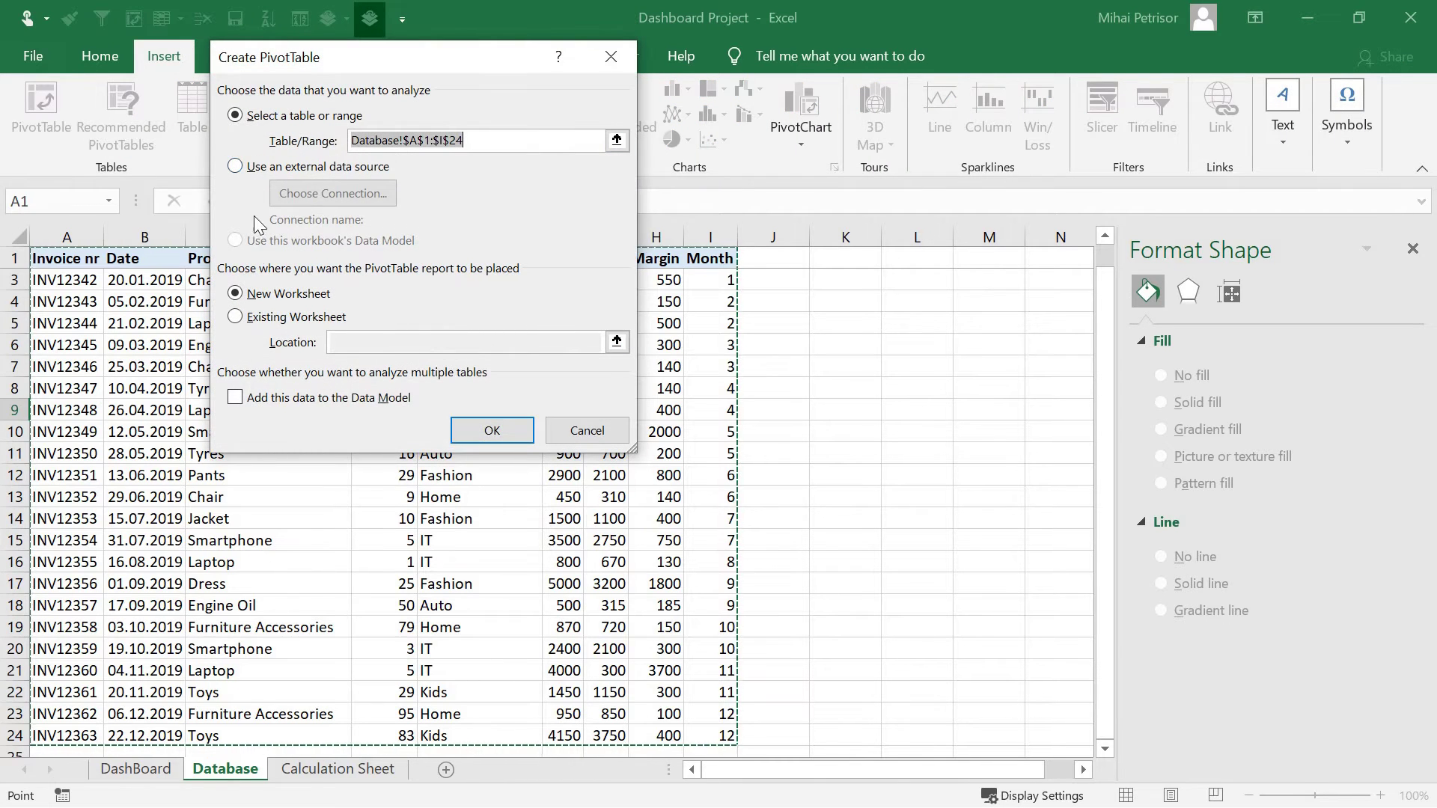
{"action": "left_click", "coordinate": [249, 320]}
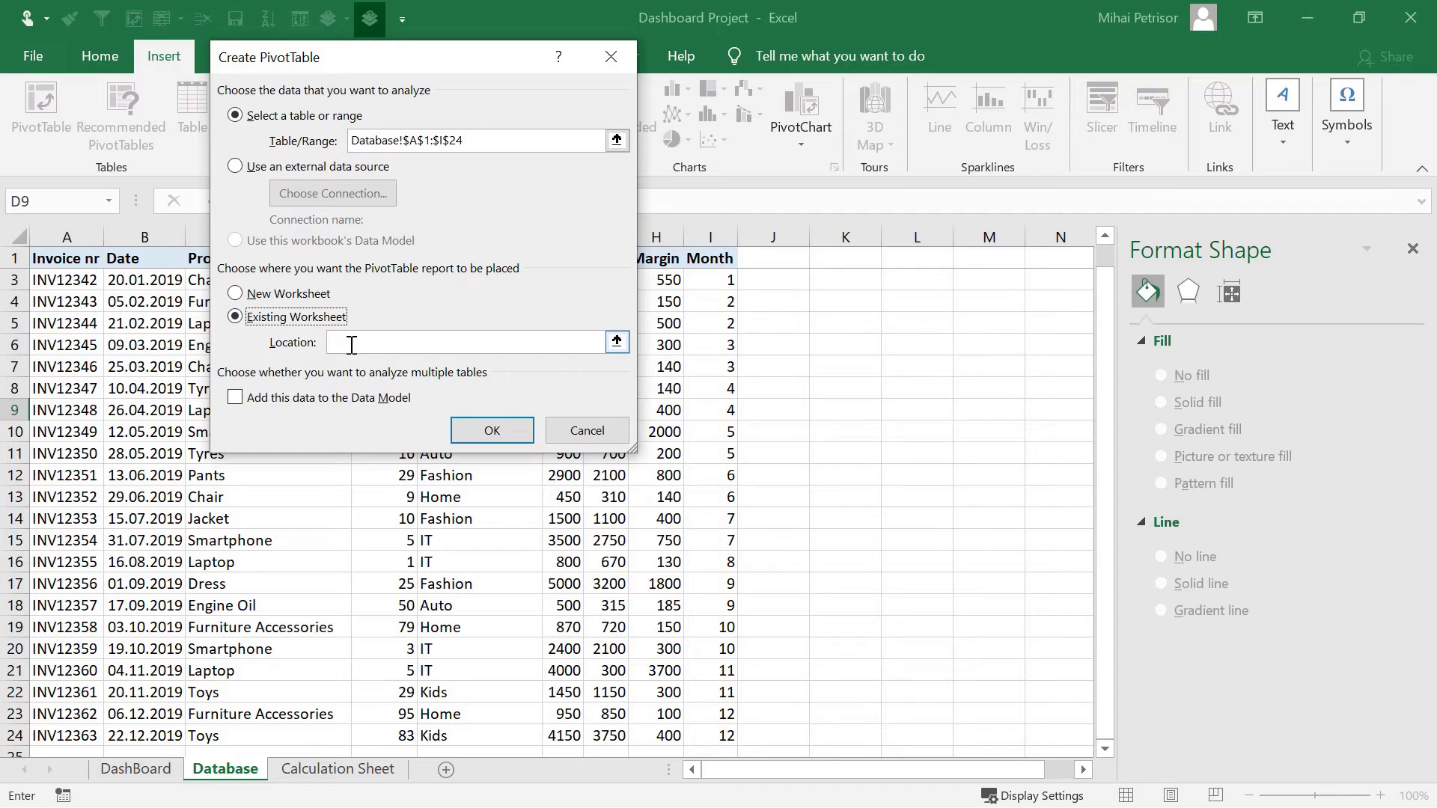
{"action": "left_click", "coordinate": [351, 345]}
{"action": "left_click", "coordinate": [616, 342]}
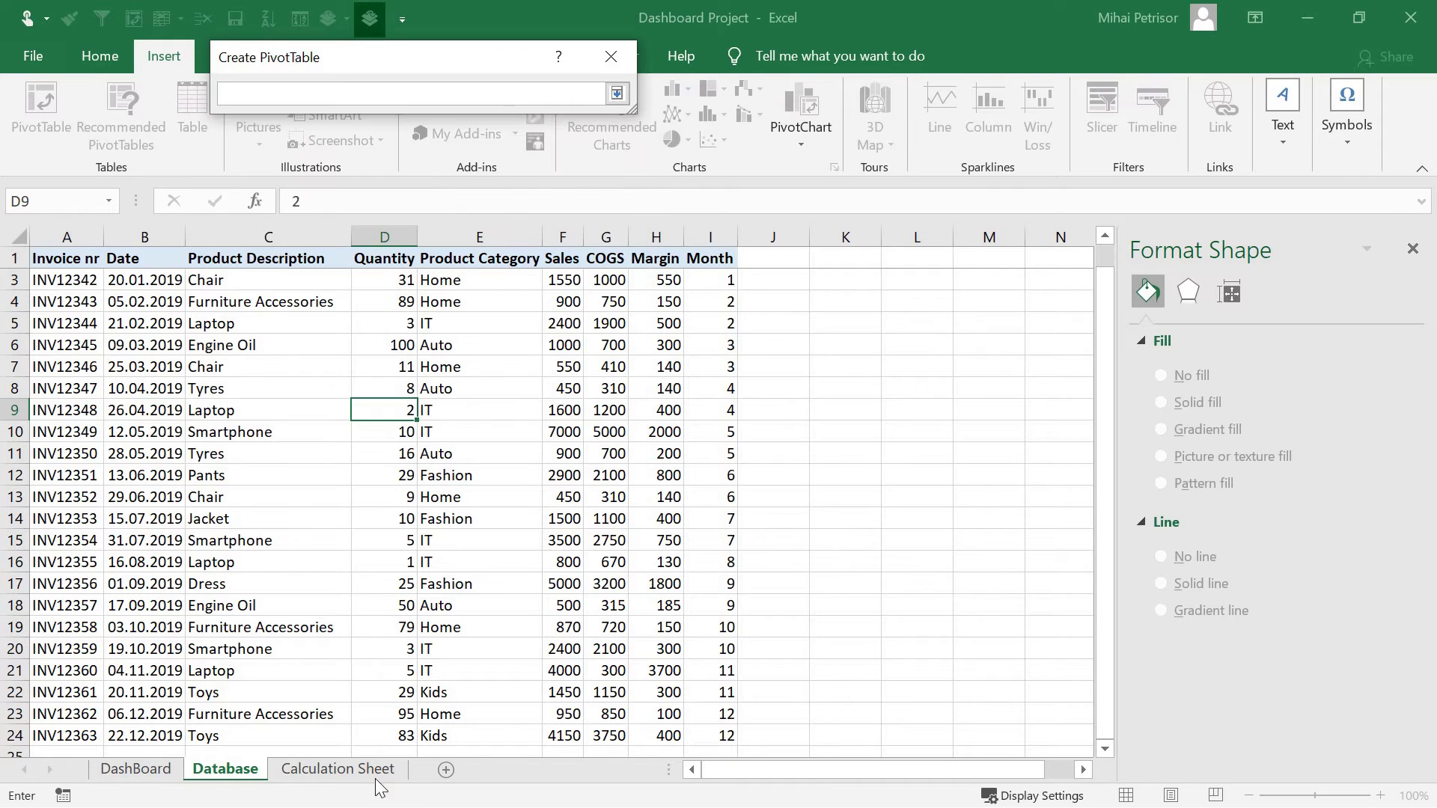
{"action": "left_click", "coordinate": [345, 771]}
{"action": "left_click", "coordinate": [488, 338]}
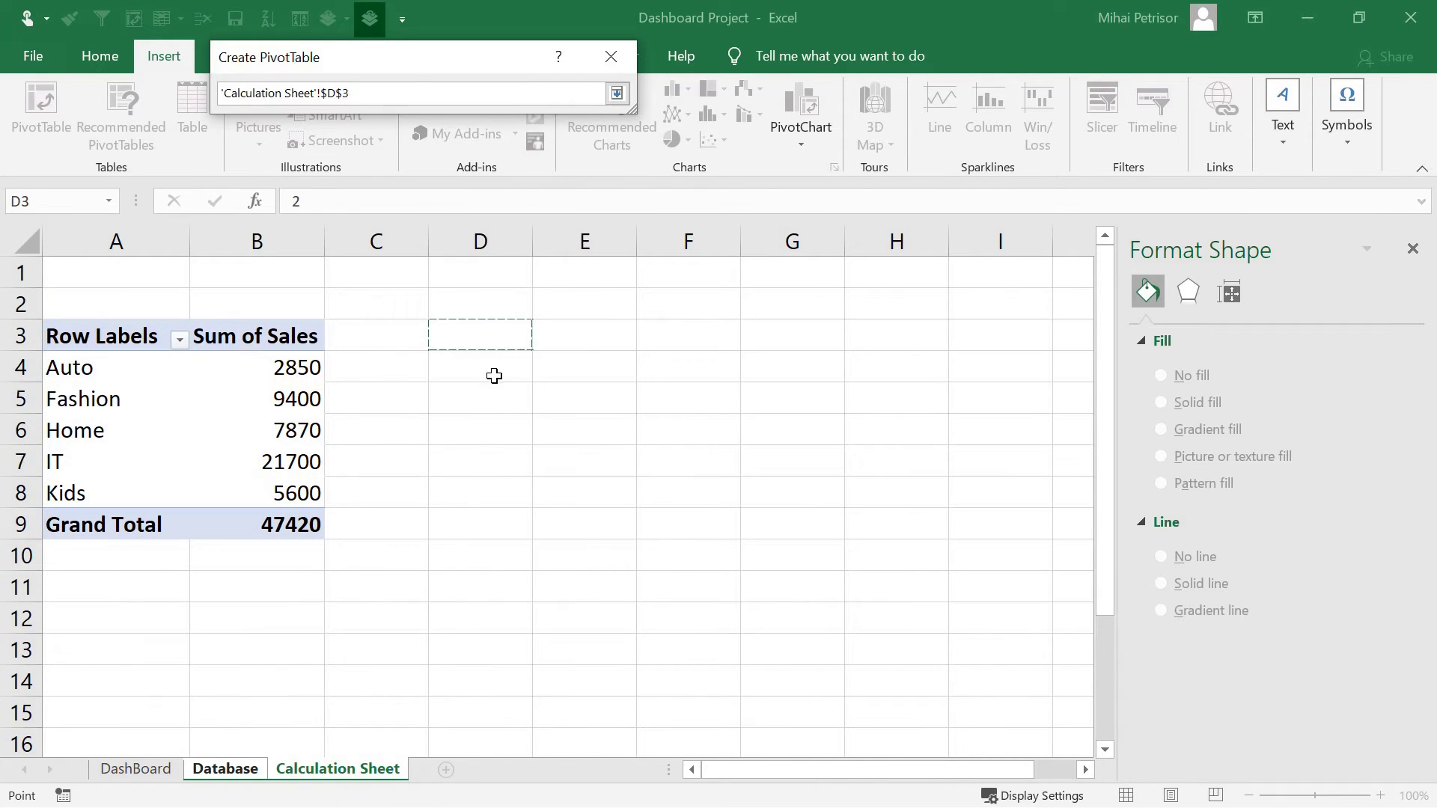
{"action": "left_click", "coordinate": [618, 93]}
{"action": "left_click", "coordinate": [491, 432]}
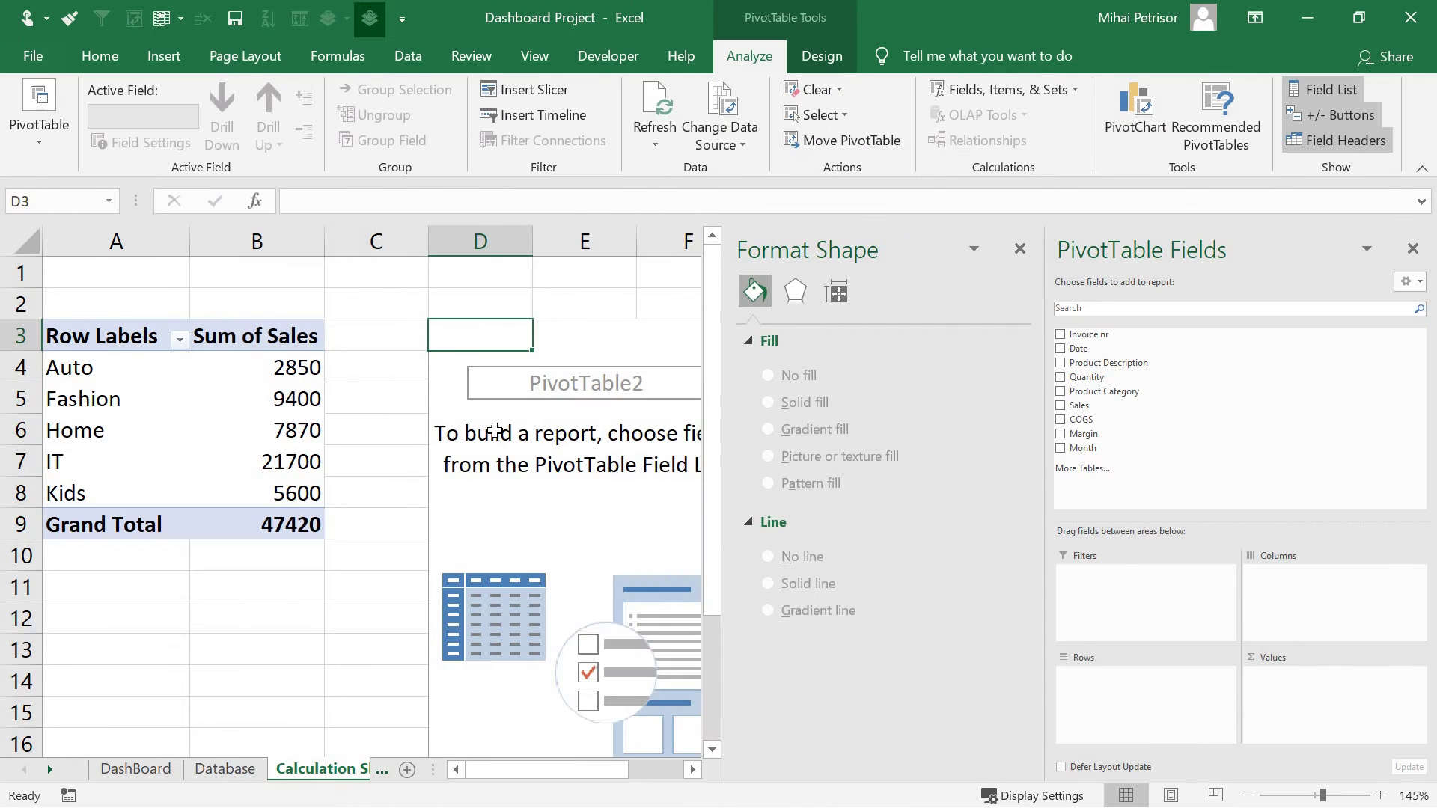
- Build the new PivotTable with Product Description as rows and Margin as summed values, closing the side panes
{"action": "left_click", "coordinate": [1019, 249]}
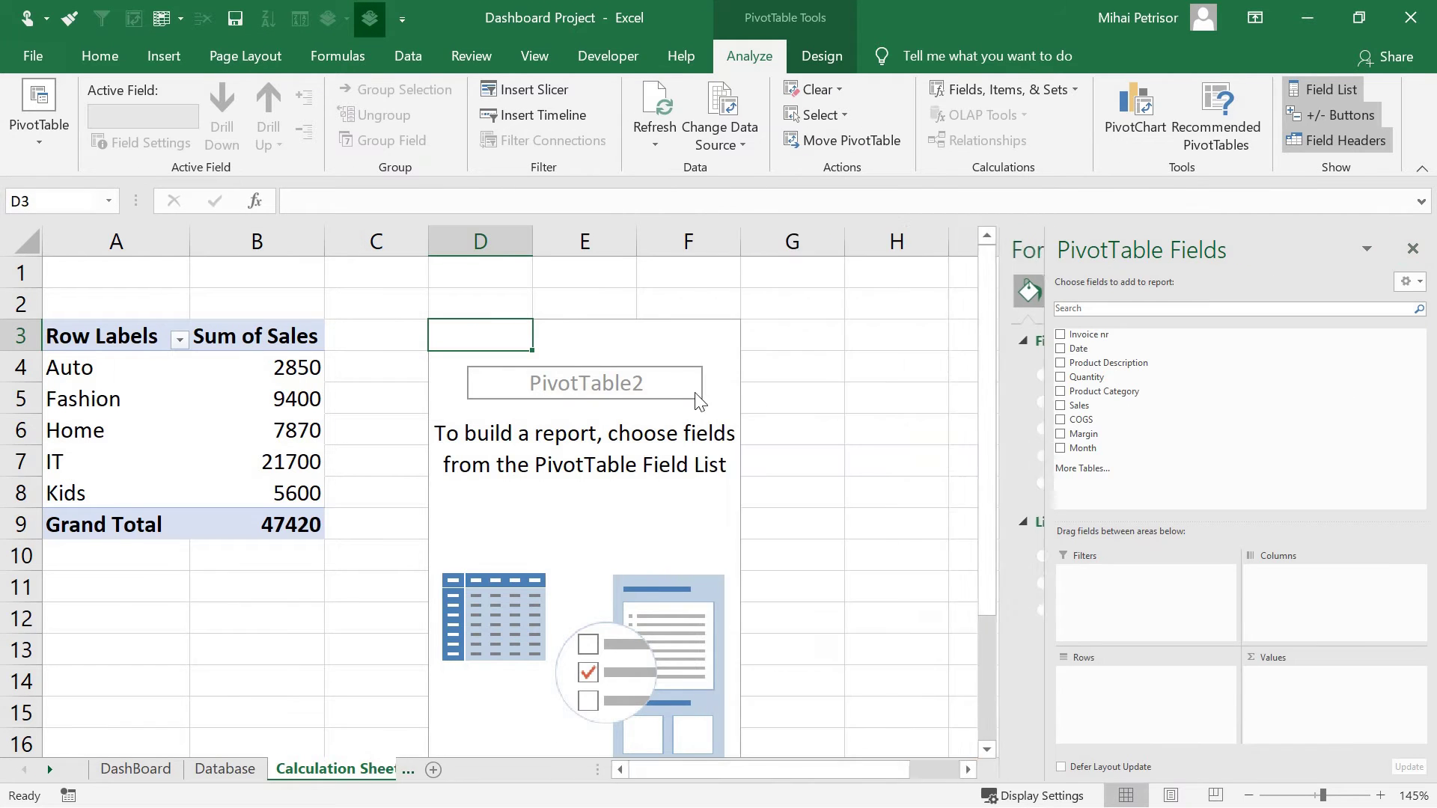
{"action": "left_click", "coordinate": [609, 367]}
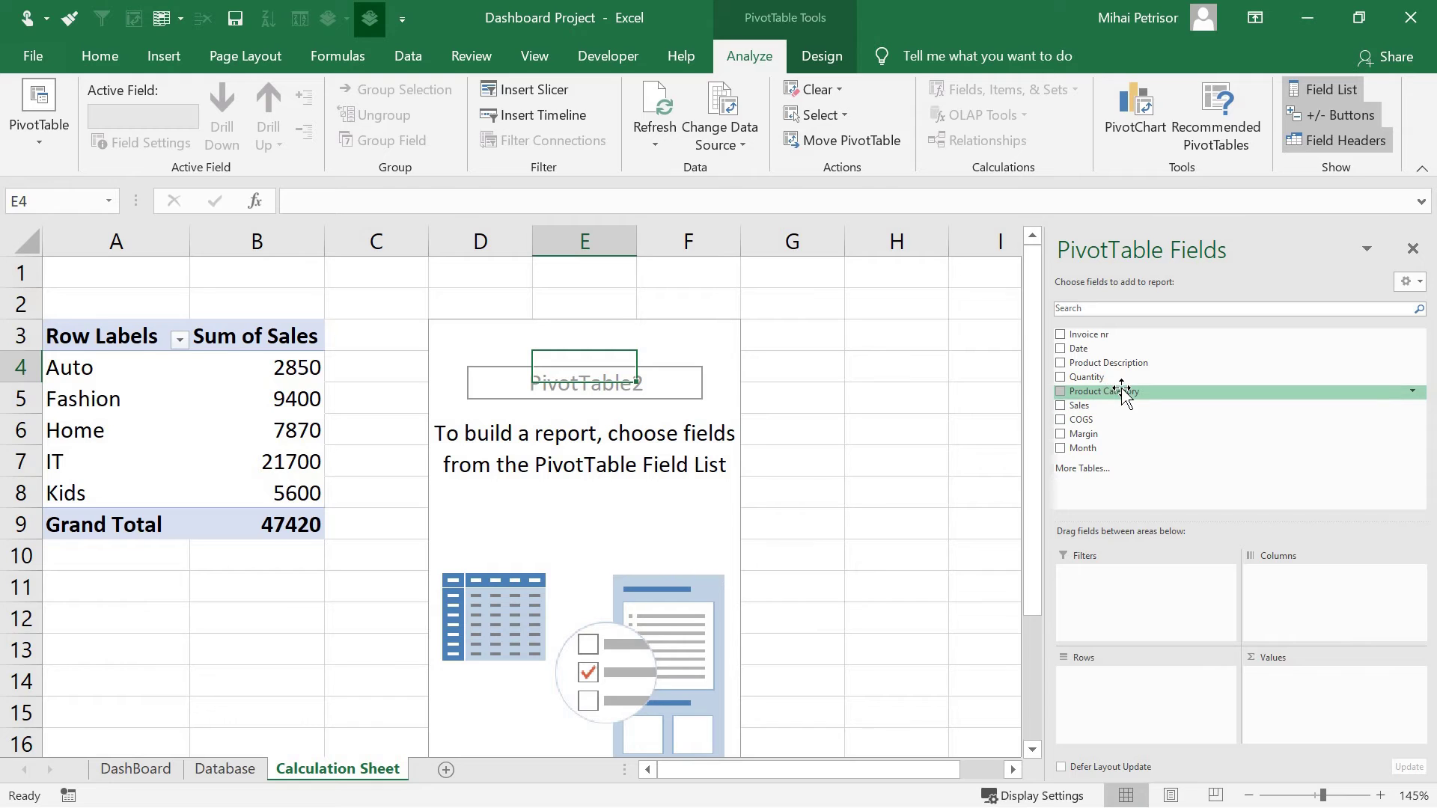
{"action": "left_click_drag", "start_coordinate": [1115, 362], "coordinate": [1138, 709]}
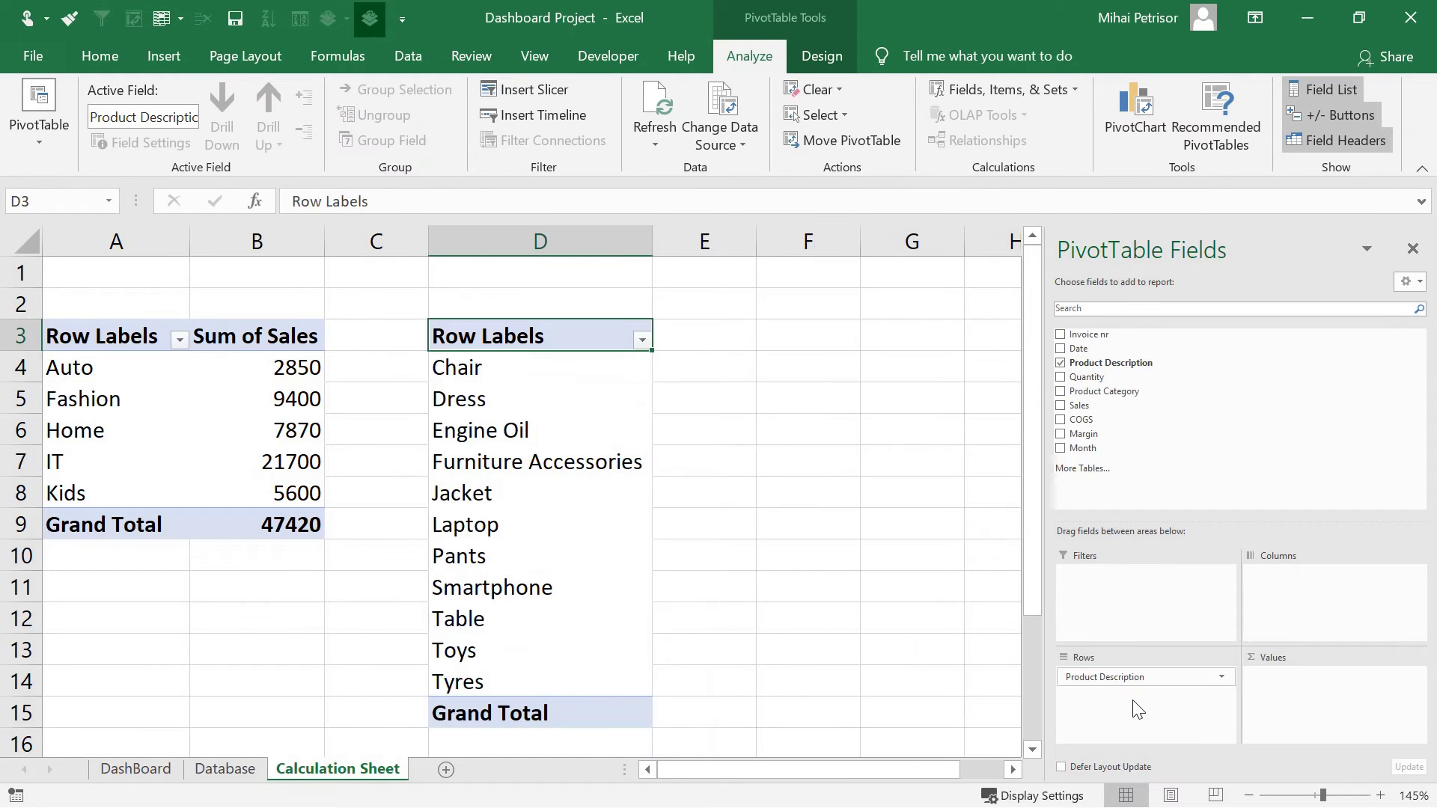
{"action": "left_click_drag", "start_coordinate": [1122, 434], "coordinate": [1319, 690]}
{"action": "left_click", "coordinate": [777, 410]}
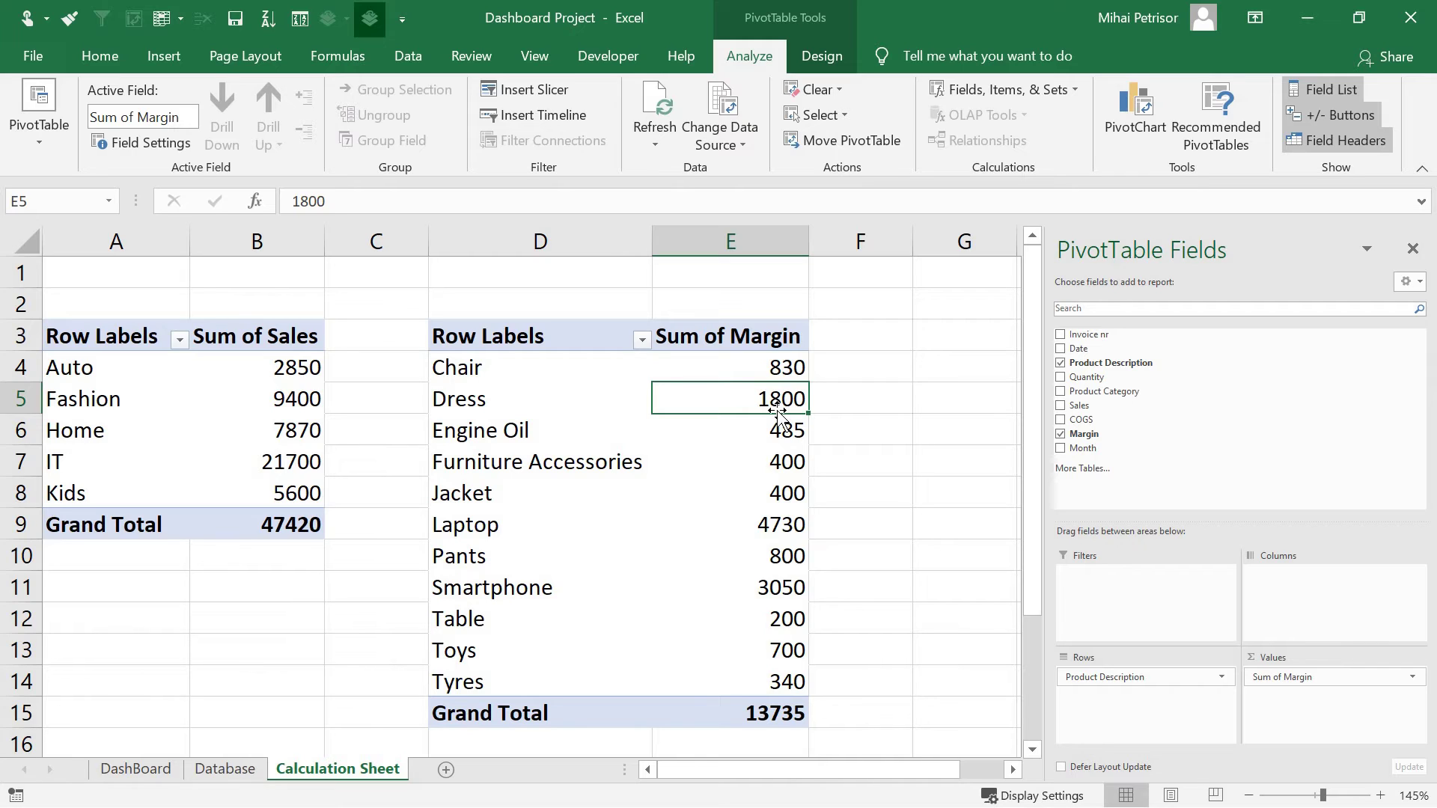
{"action": "left_click", "coordinate": [1412, 249]}
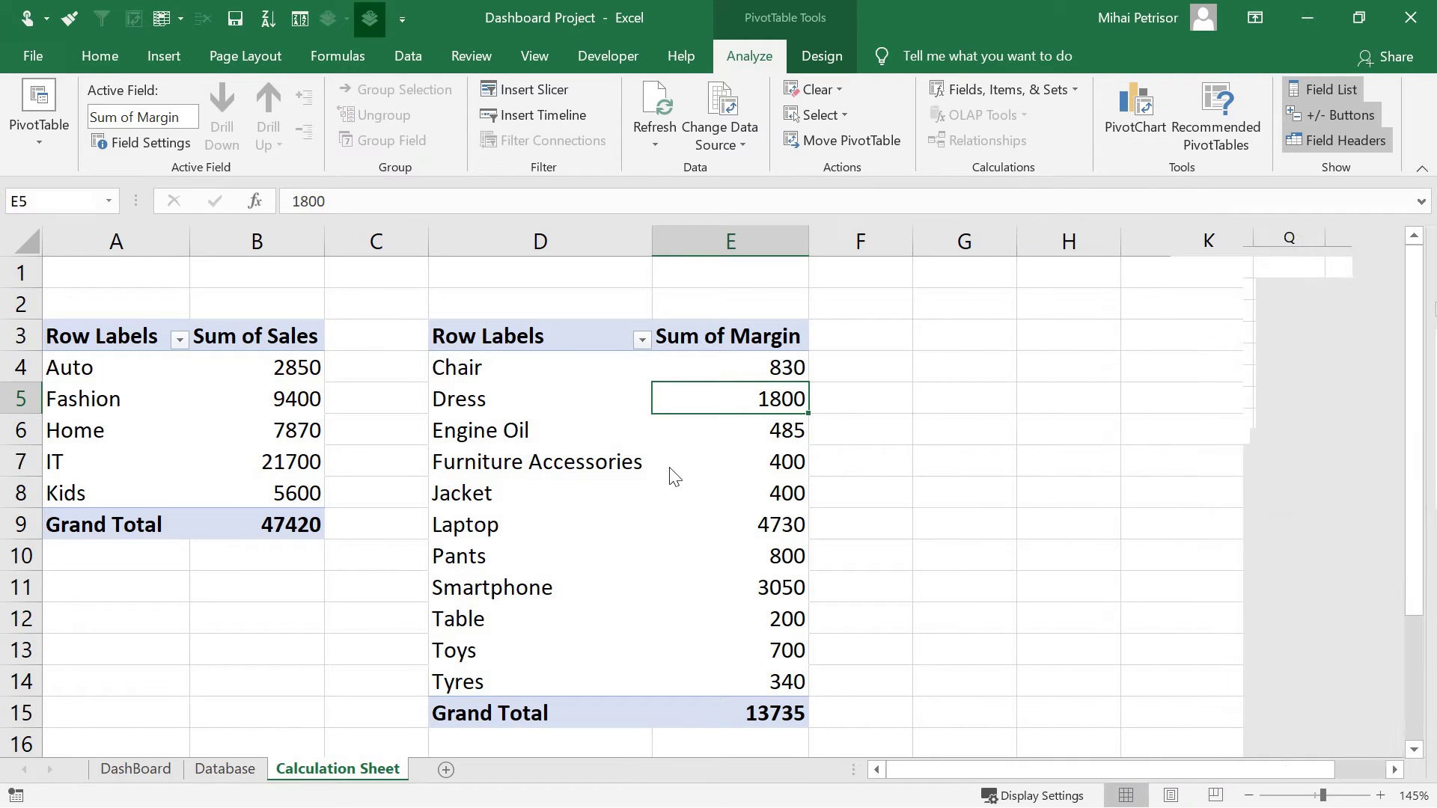
- Sort the product PivotTable by Sum of Margin from largest to smallest
{"action": "mouse_move", "coordinate": [662, 469]}
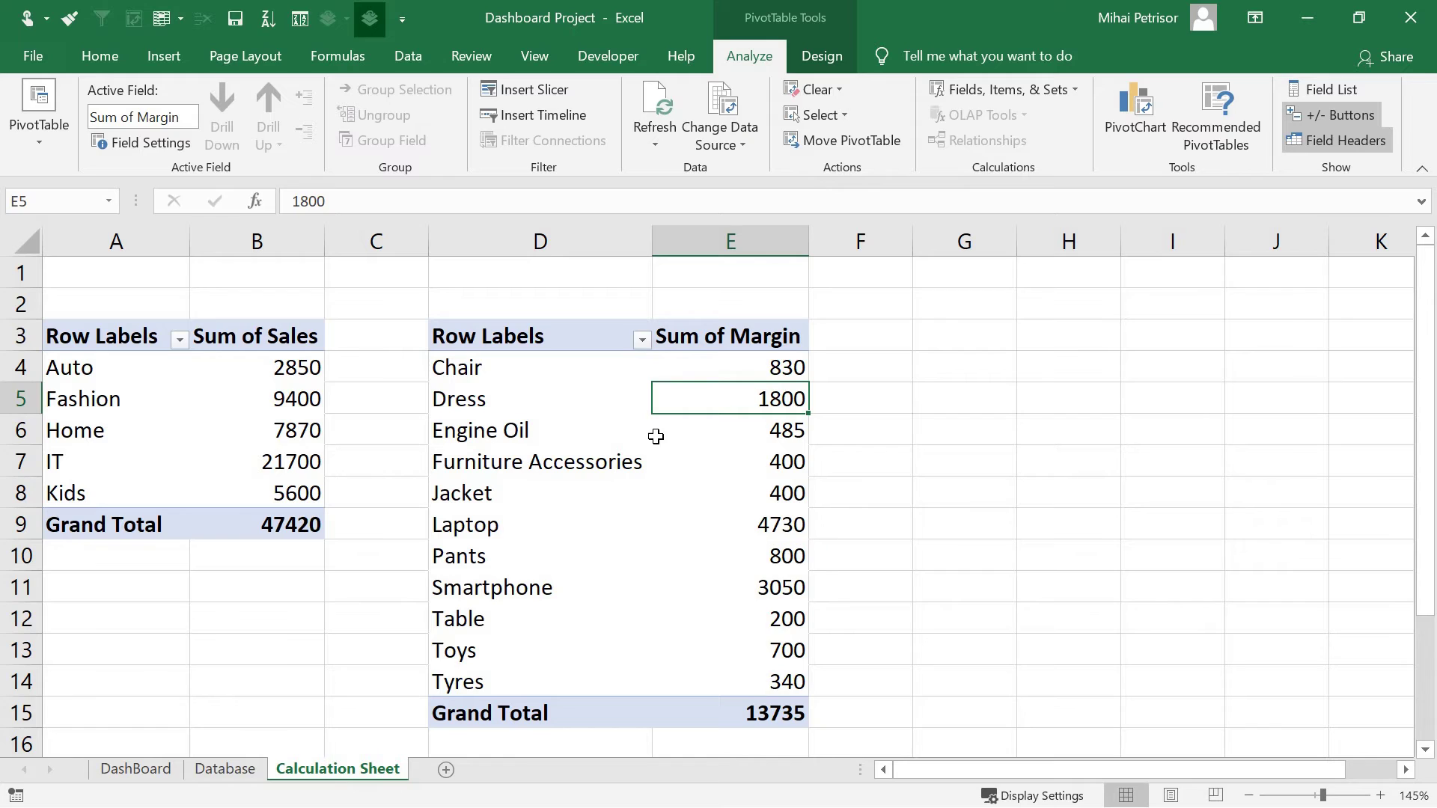
{"action": "left_click", "coordinate": [703, 367]}
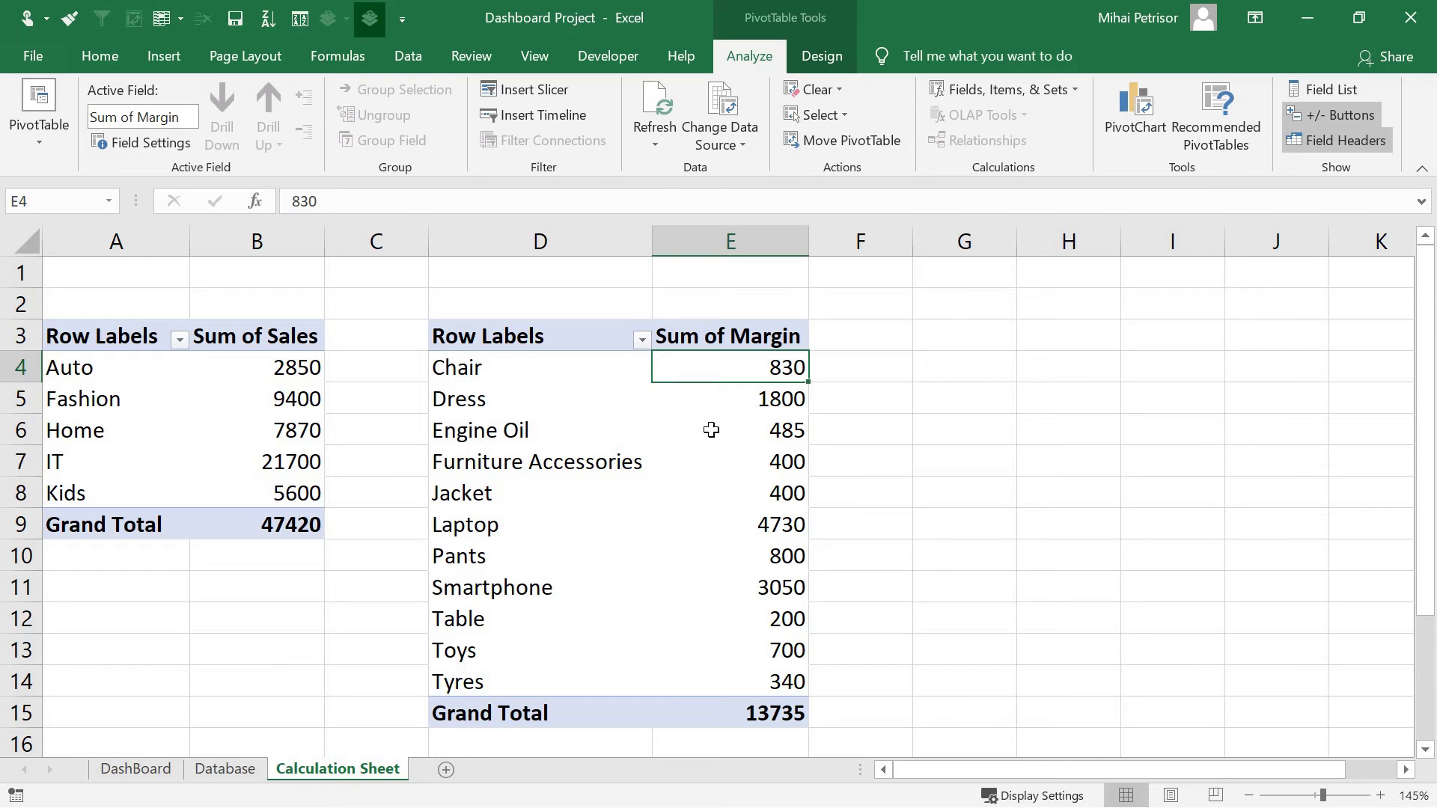
{"action": "left_click", "coordinate": [717, 406]}
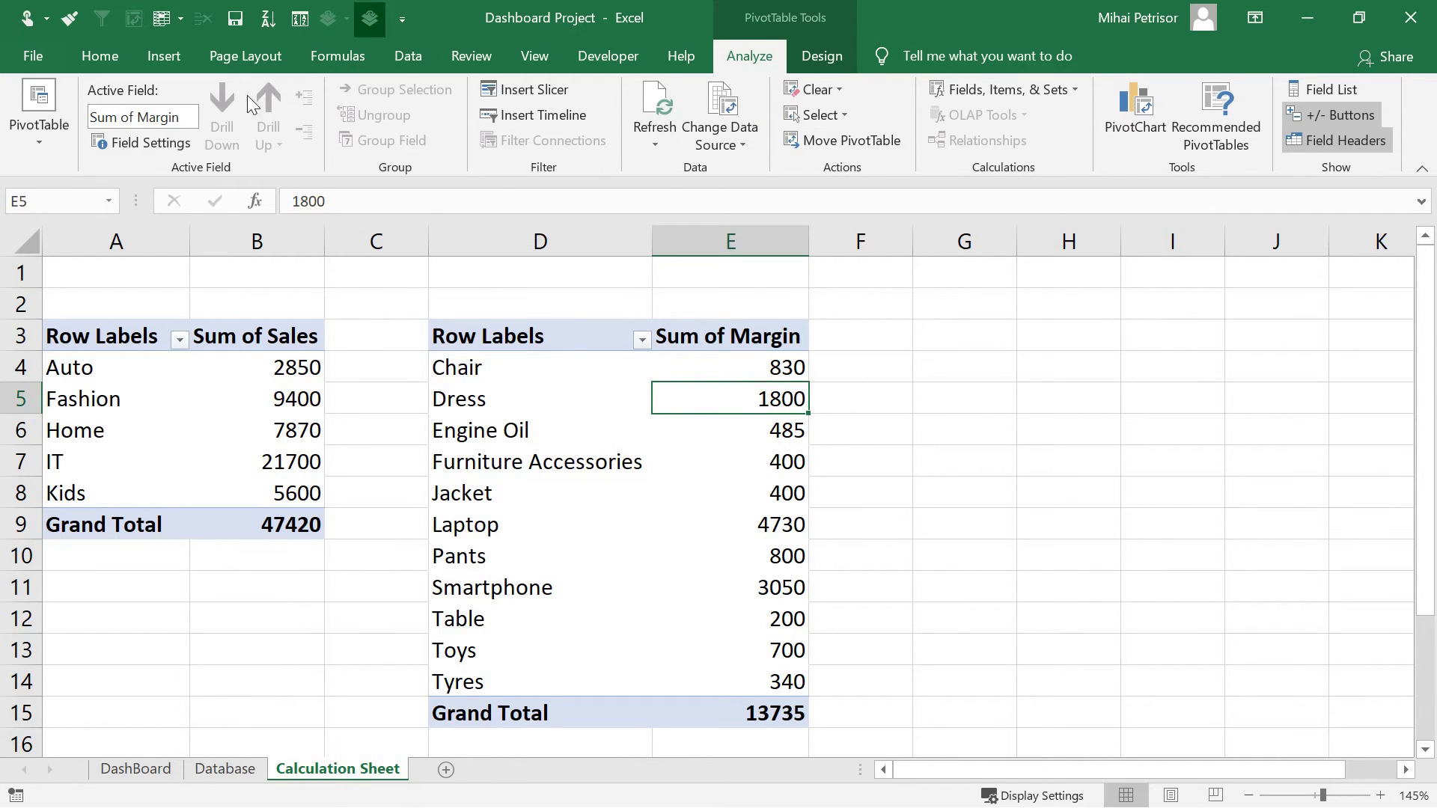
{"action": "left_click", "coordinate": [404, 57]}
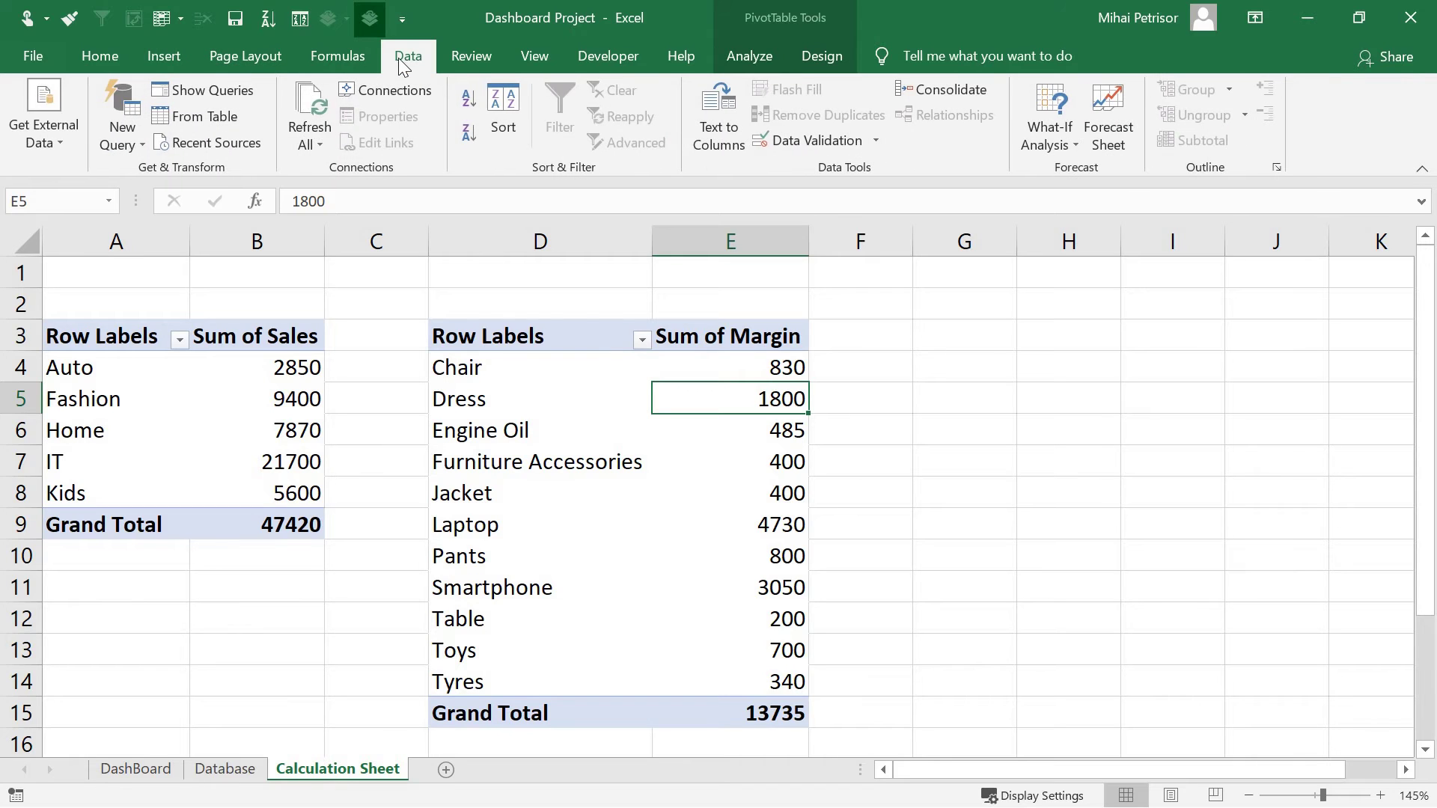
{"action": "left_click", "coordinate": [468, 136]}
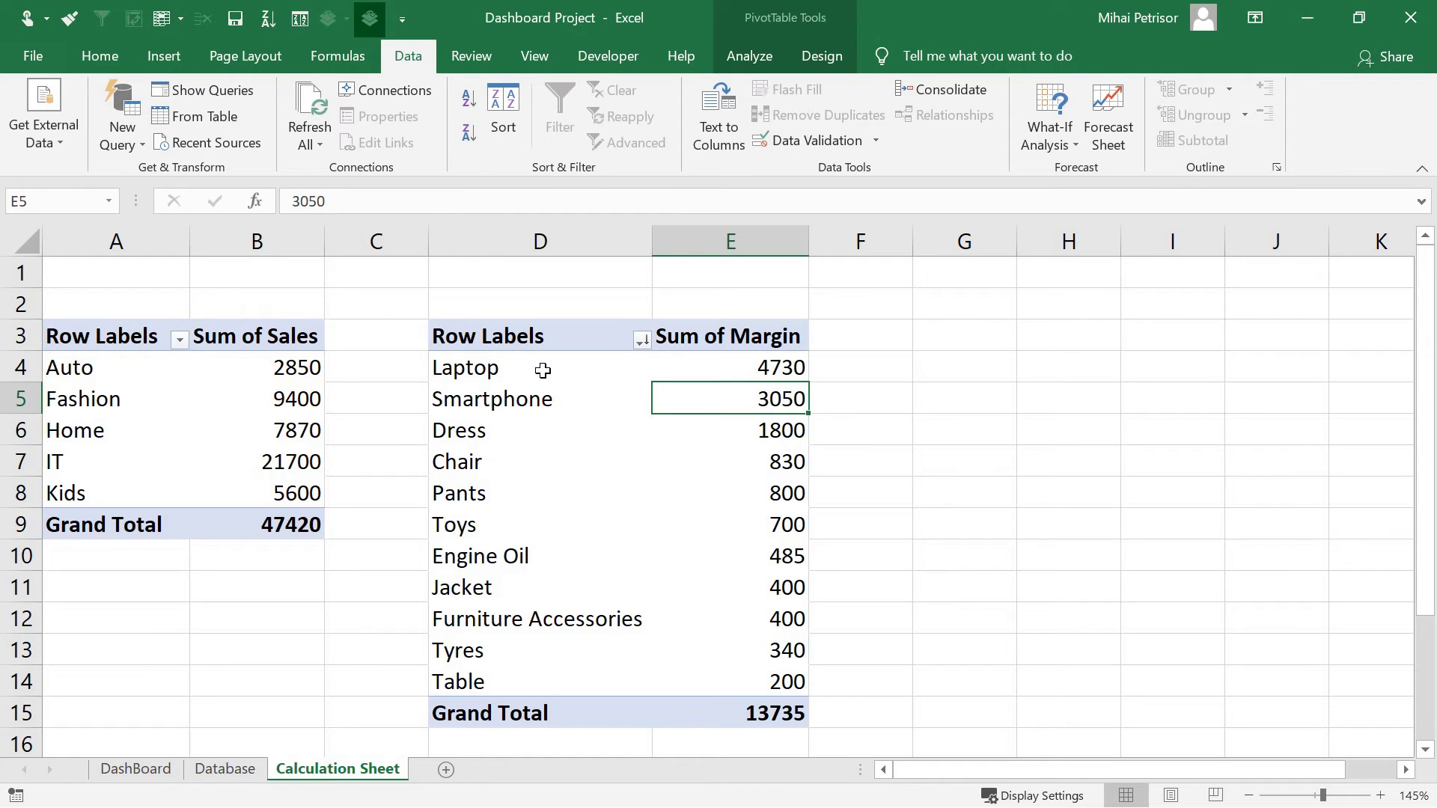
- Filter the product PivotTable's row labels to the top 3 items by Sum of Margin
{"action": "left_click", "coordinate": [543, 370]}
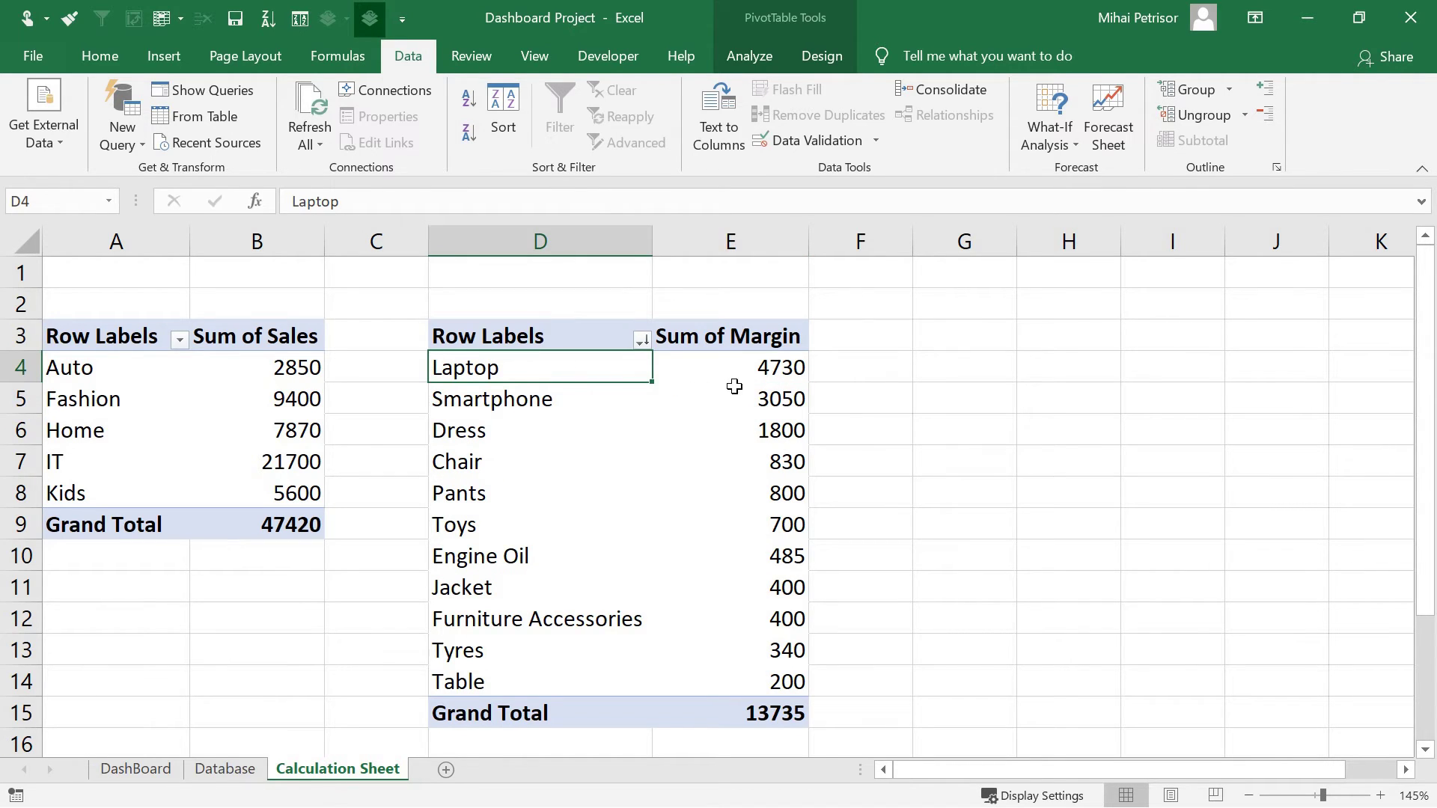
{"action": "left_click", "coordinate": [642, 340]}
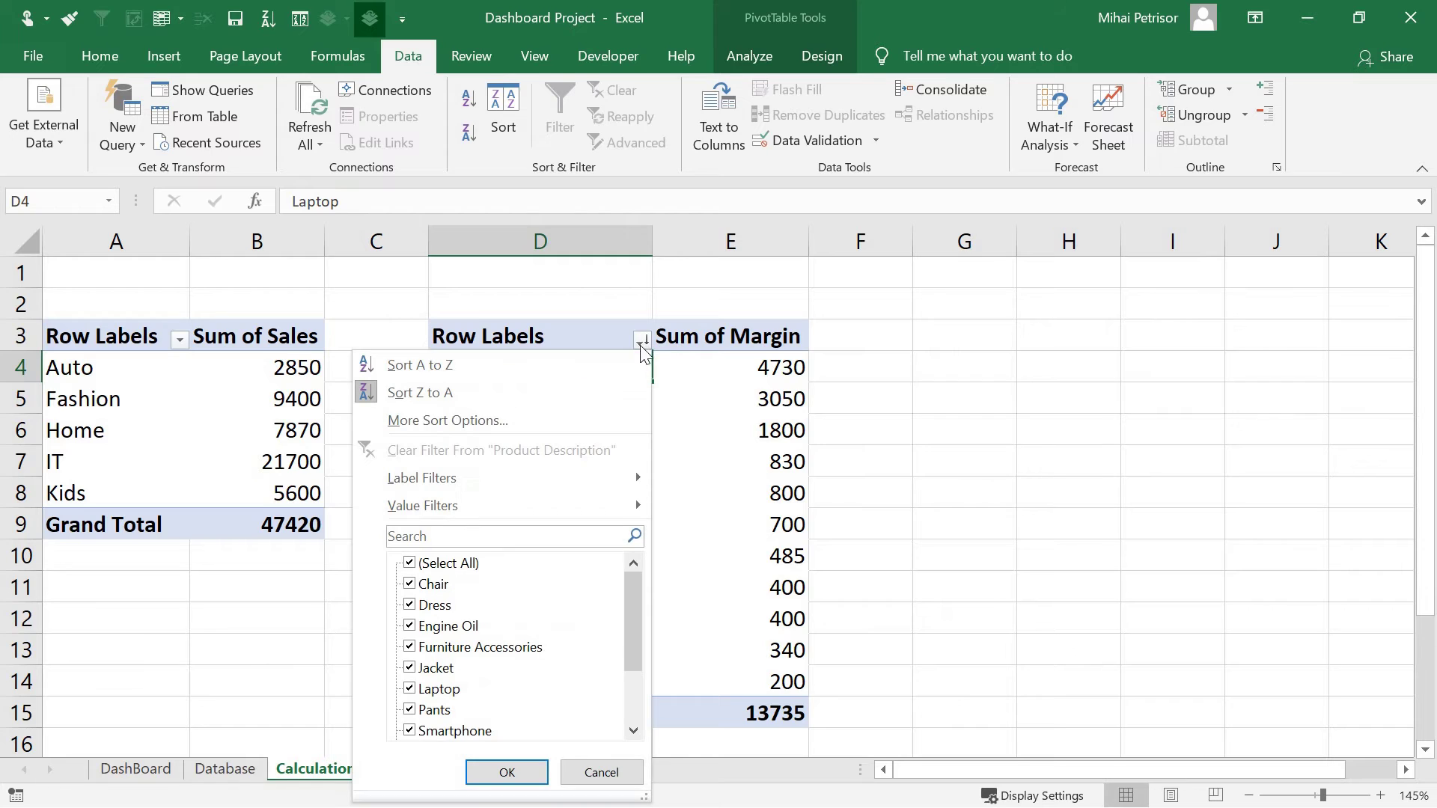
{"action": "mouse_move", "coordinate": [573, 502]}
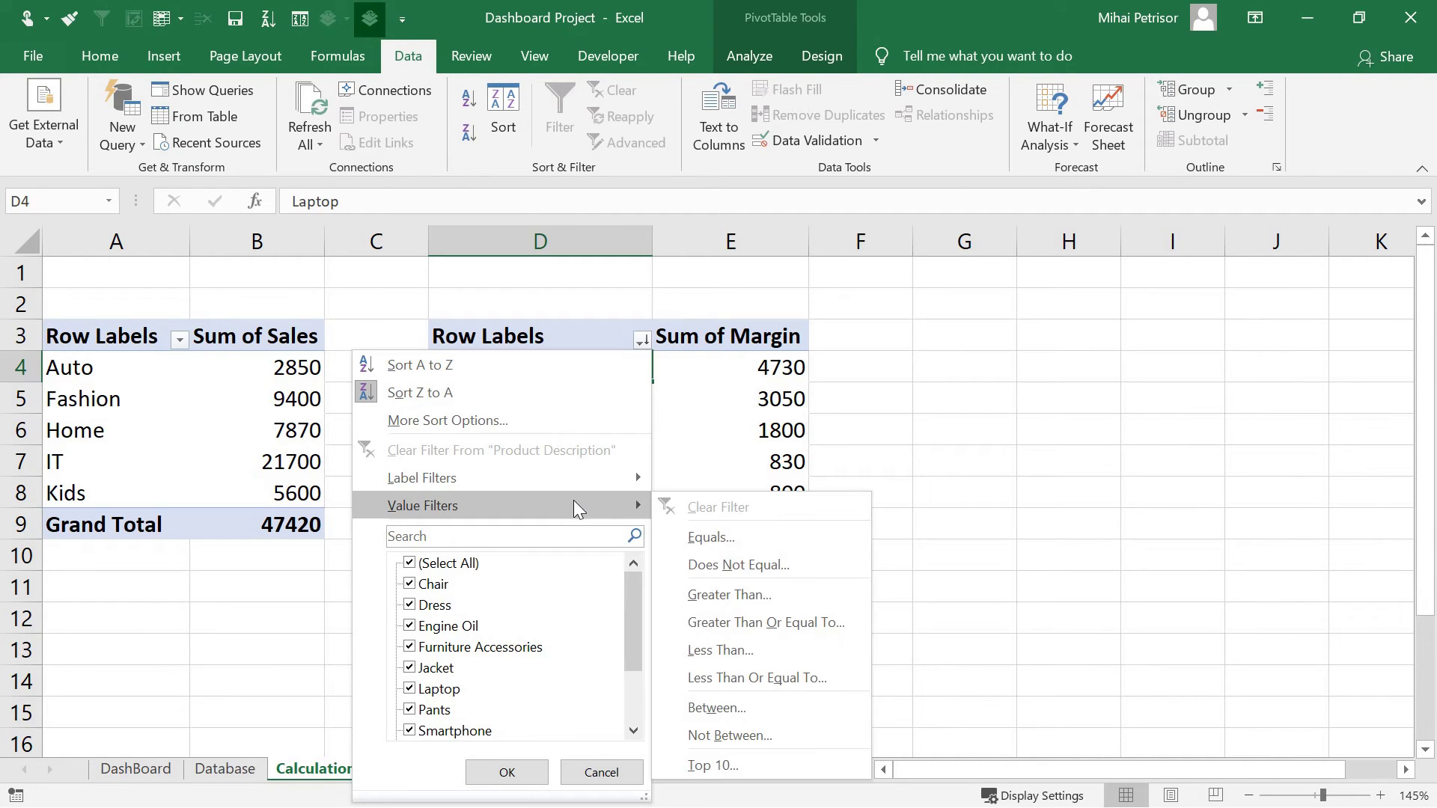
{"action": "left_click", "coordinate": [724, 769]}
{"action": "left_click_drag", "start_coordinate": [436, 199], "coordinate": [488, 231]}
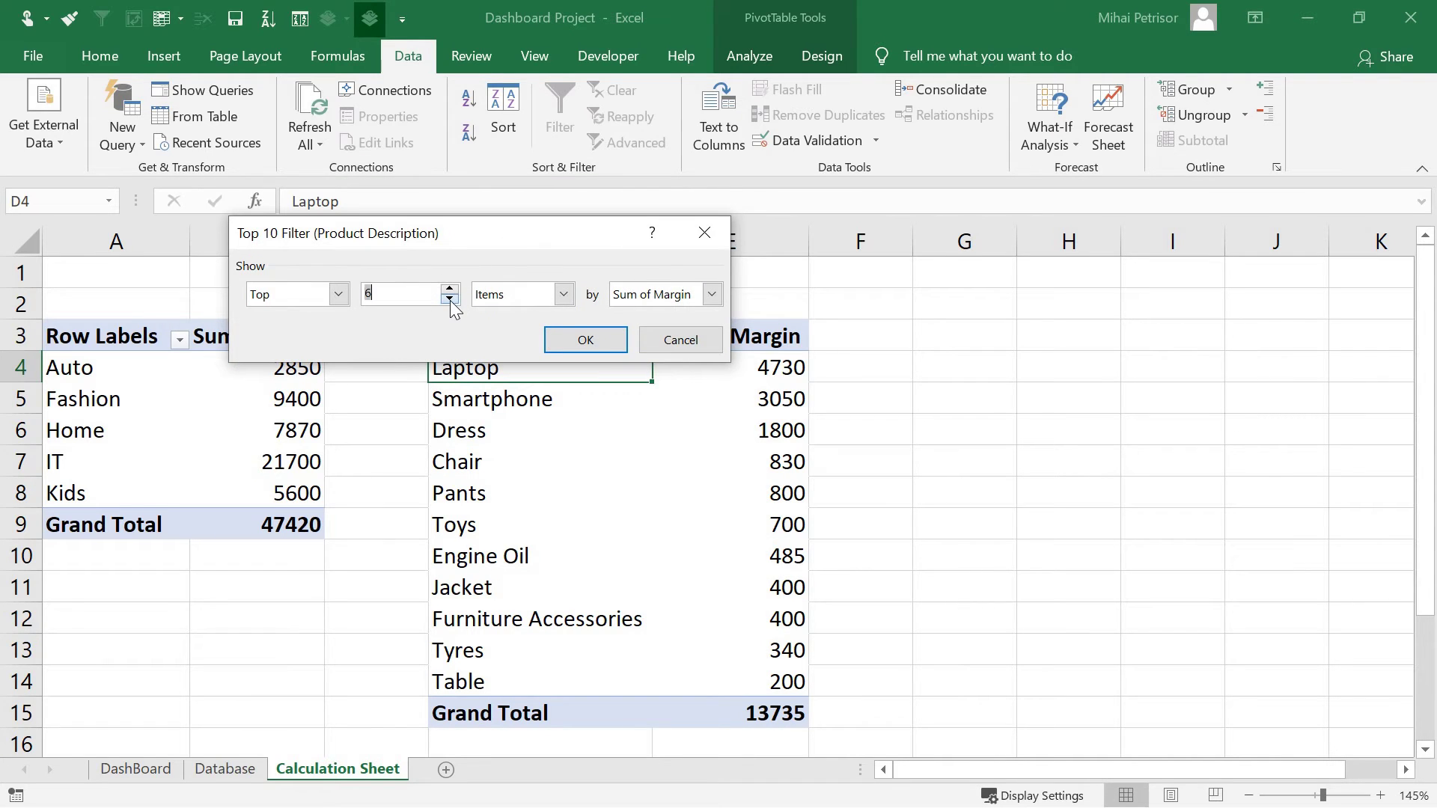
{"action": "type", "text": "3"}
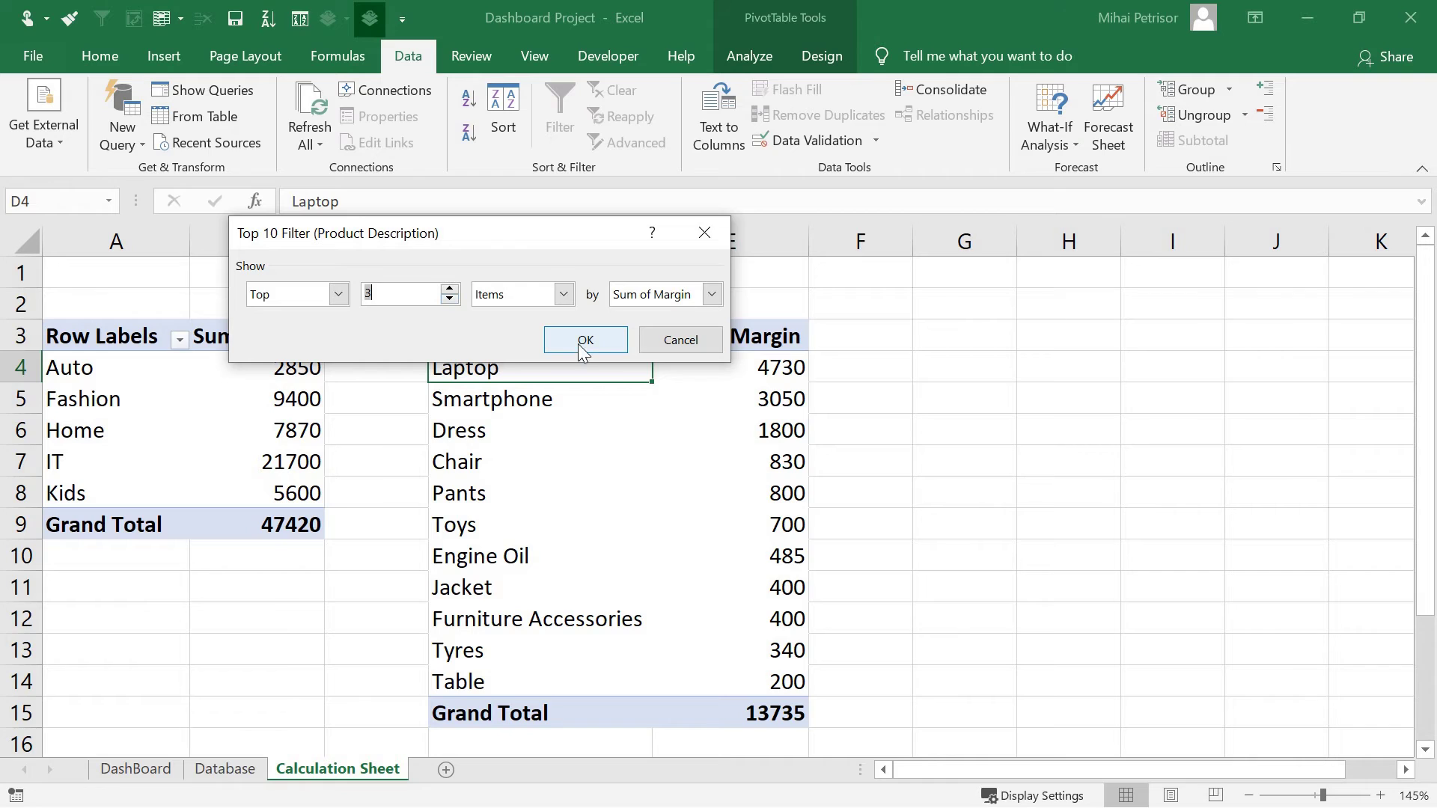
{"action": "left_click", "coordinate": [585, 341]}
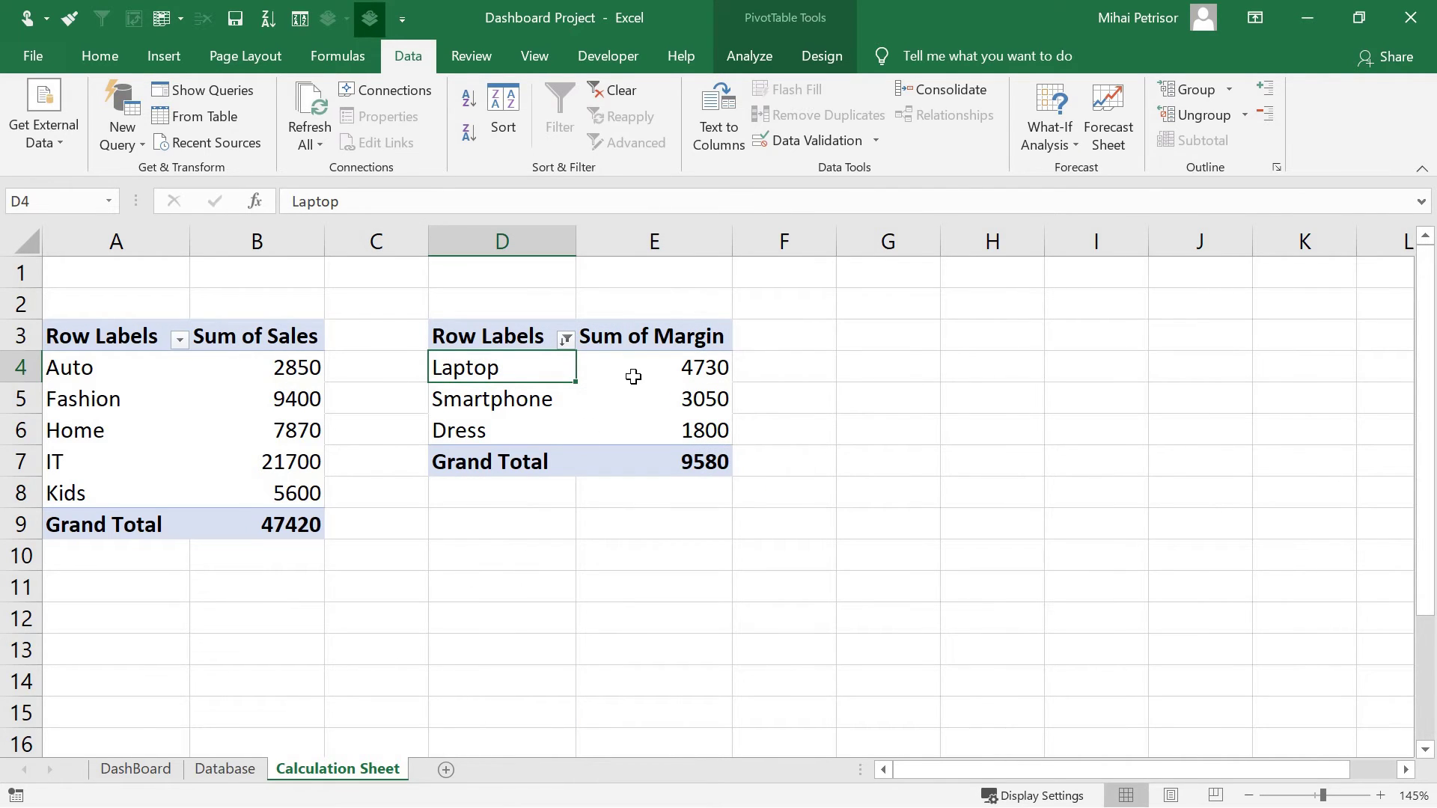
- Remove the borders from range H3:I12 on the DashBoard sheet
{"action": "left_click", "coordinate": [136, 771]}
{"action": "left_click", "coordinate": [654, 424]}
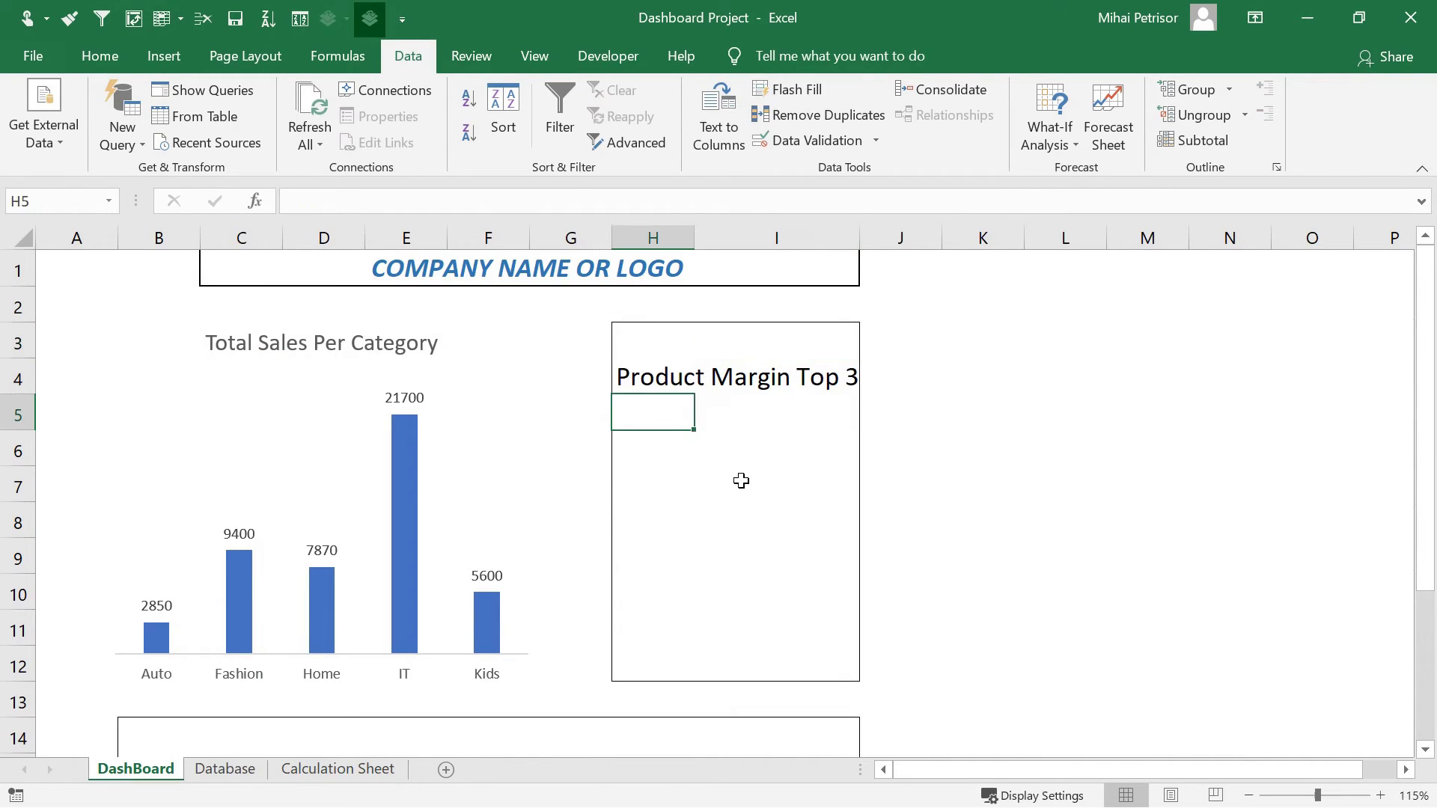
{"action": "left_click", "coordinate": [801, 460]}
{"action": "left_click", "coordinate": [832, 320]}
{"action": "left_click", "coordinate": [642, 335]}
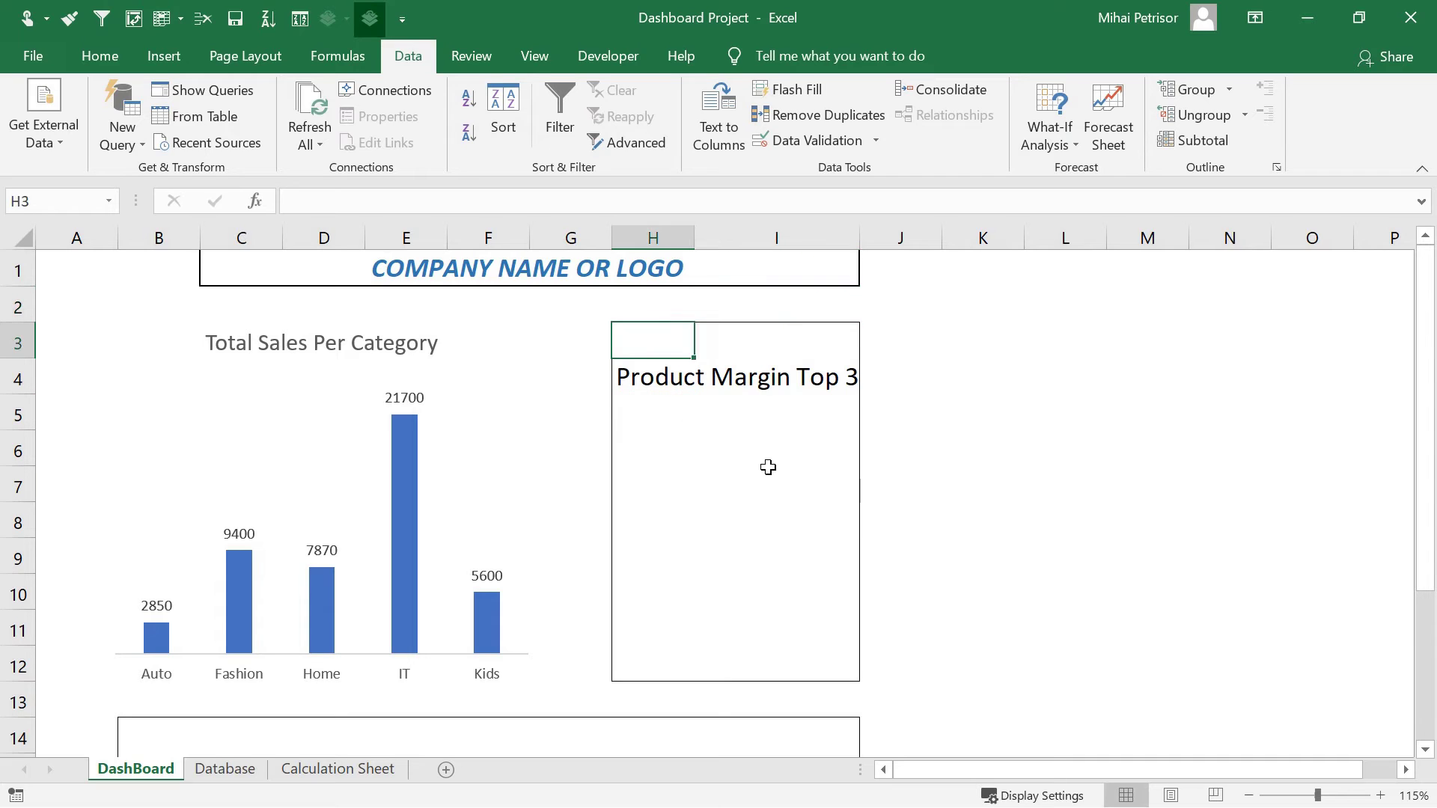
{"action": "left_click", "coordinate": [768, 479]}
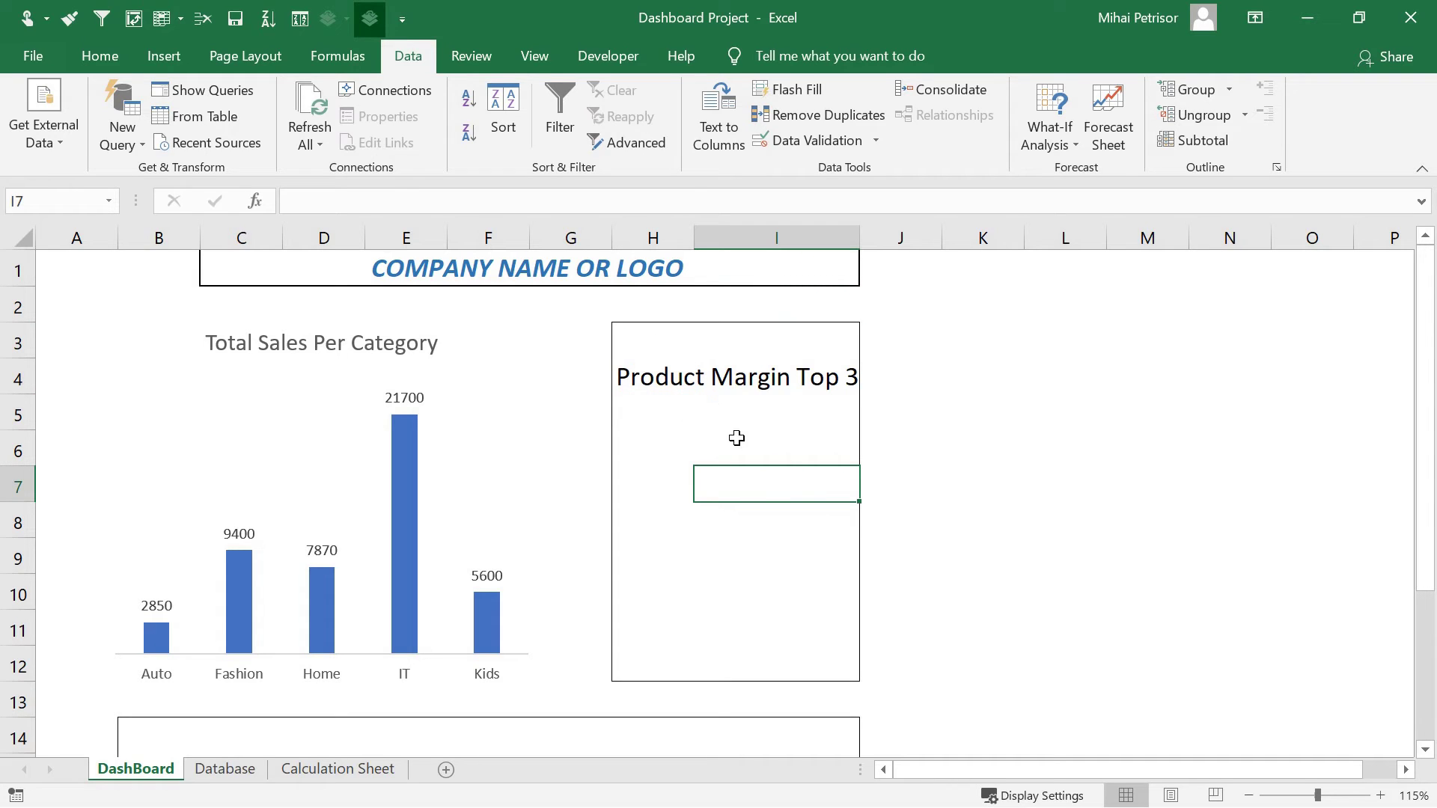
{"action": "left_click", "coordinate": [663, 425]}
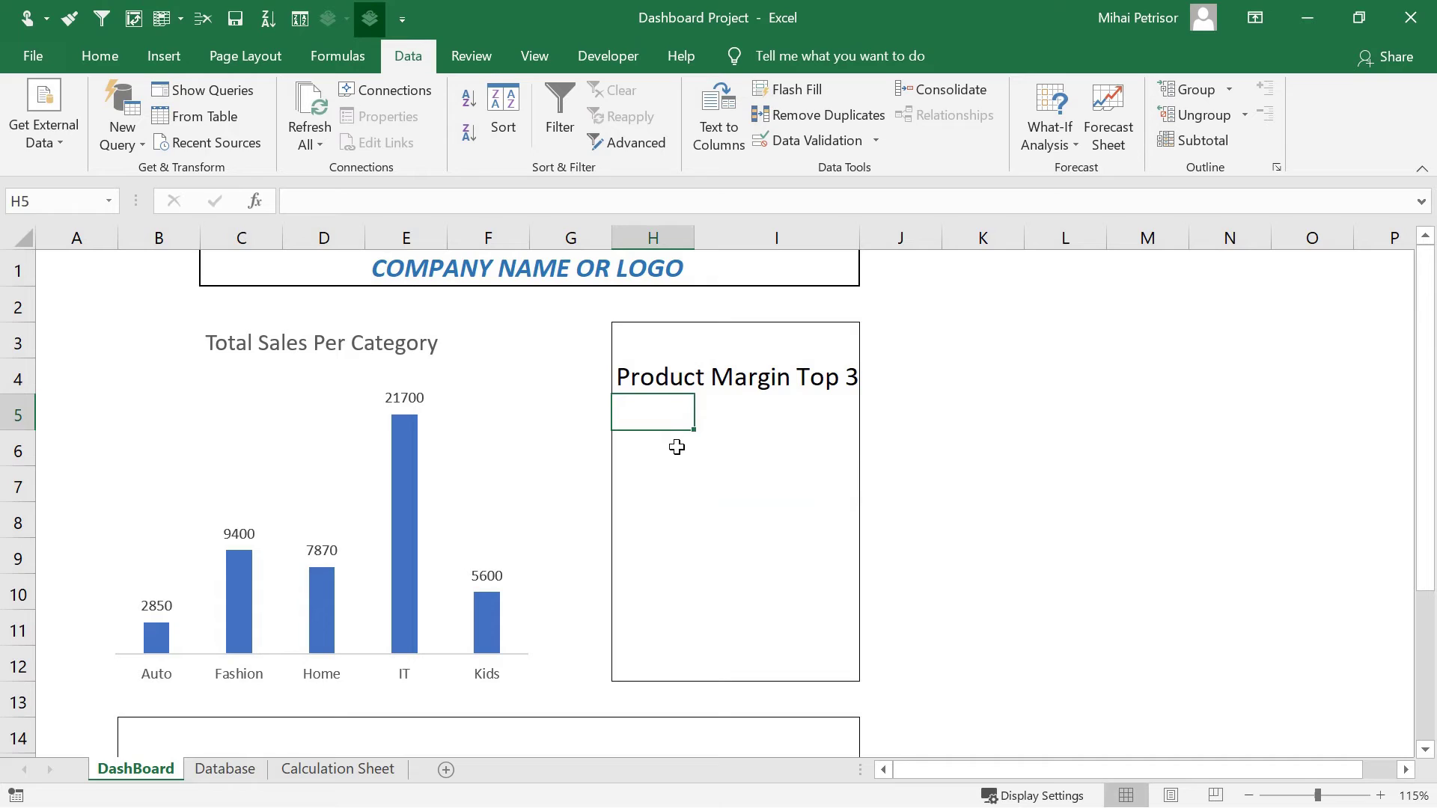
{"action": "left_click_drag", "start_coordinate": [642, 334], "coordinate": [802, 664]}
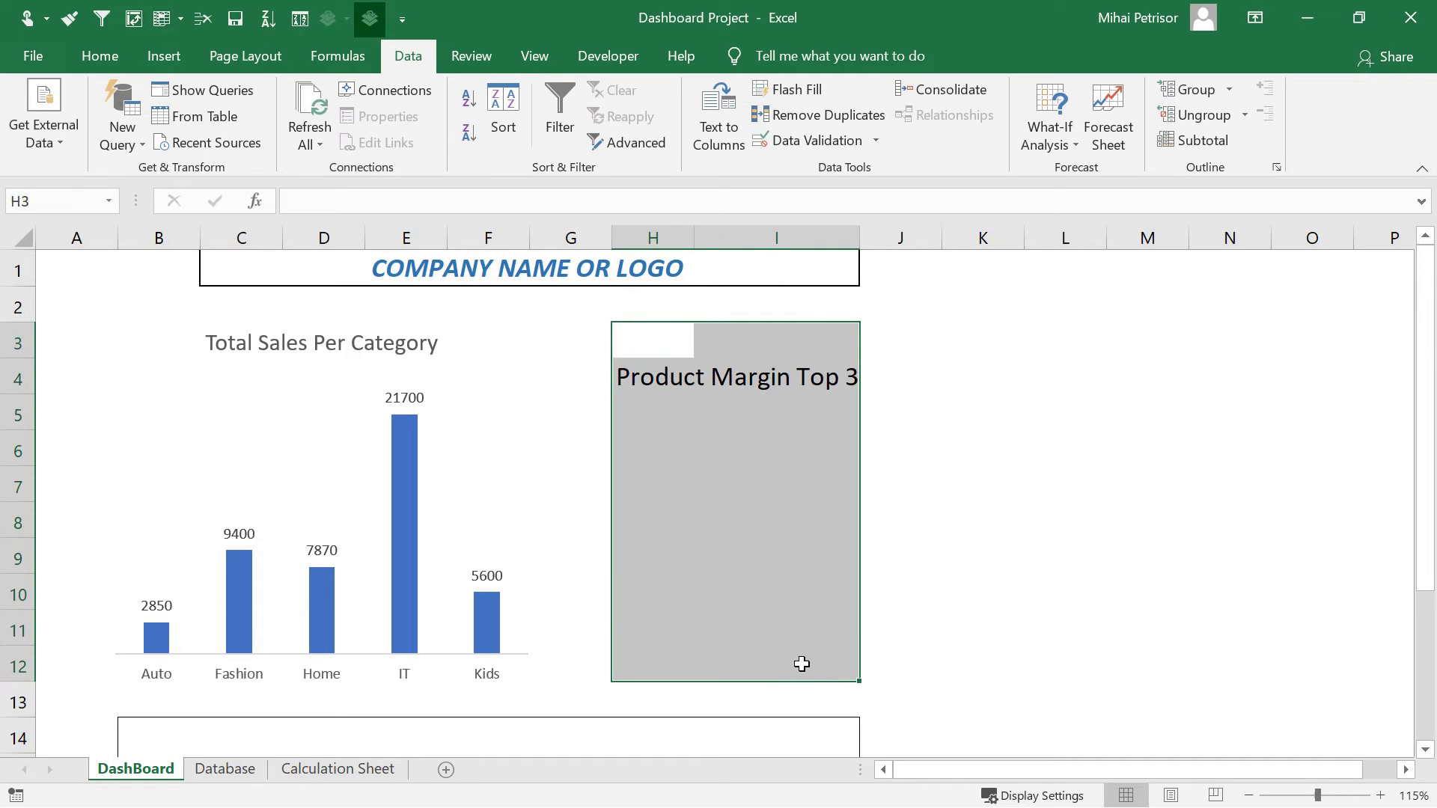
{"action": "left_click", "coordinate": [117, 52]}
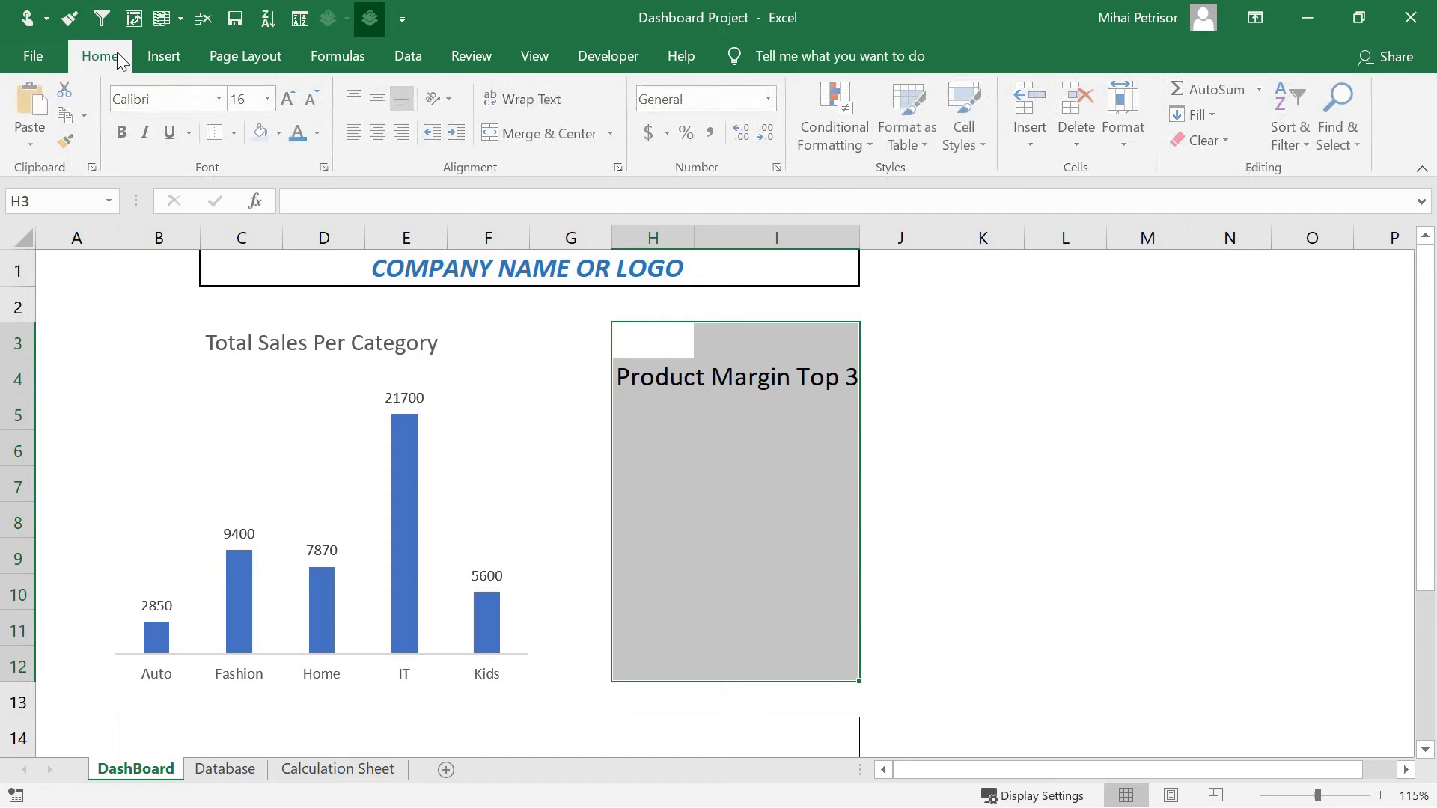
{"action": "left_click", "coordinate": [236, 134]}
{"action": "left_click", "coordinate": [274, 332]}
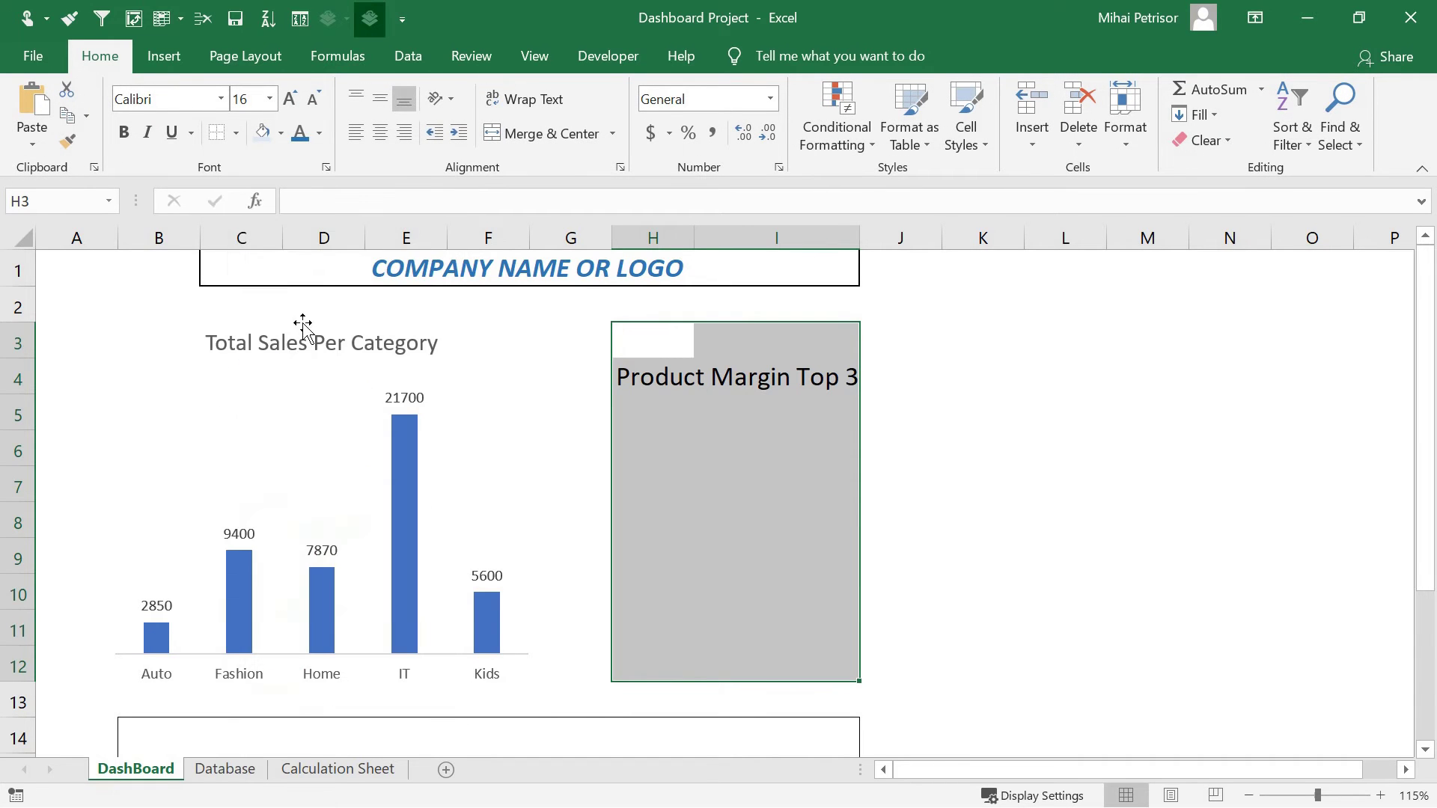
{"action": "left_click", "coordinate": [701, 402]}
{"action": "left_click", "coordinate": [709, 376]}
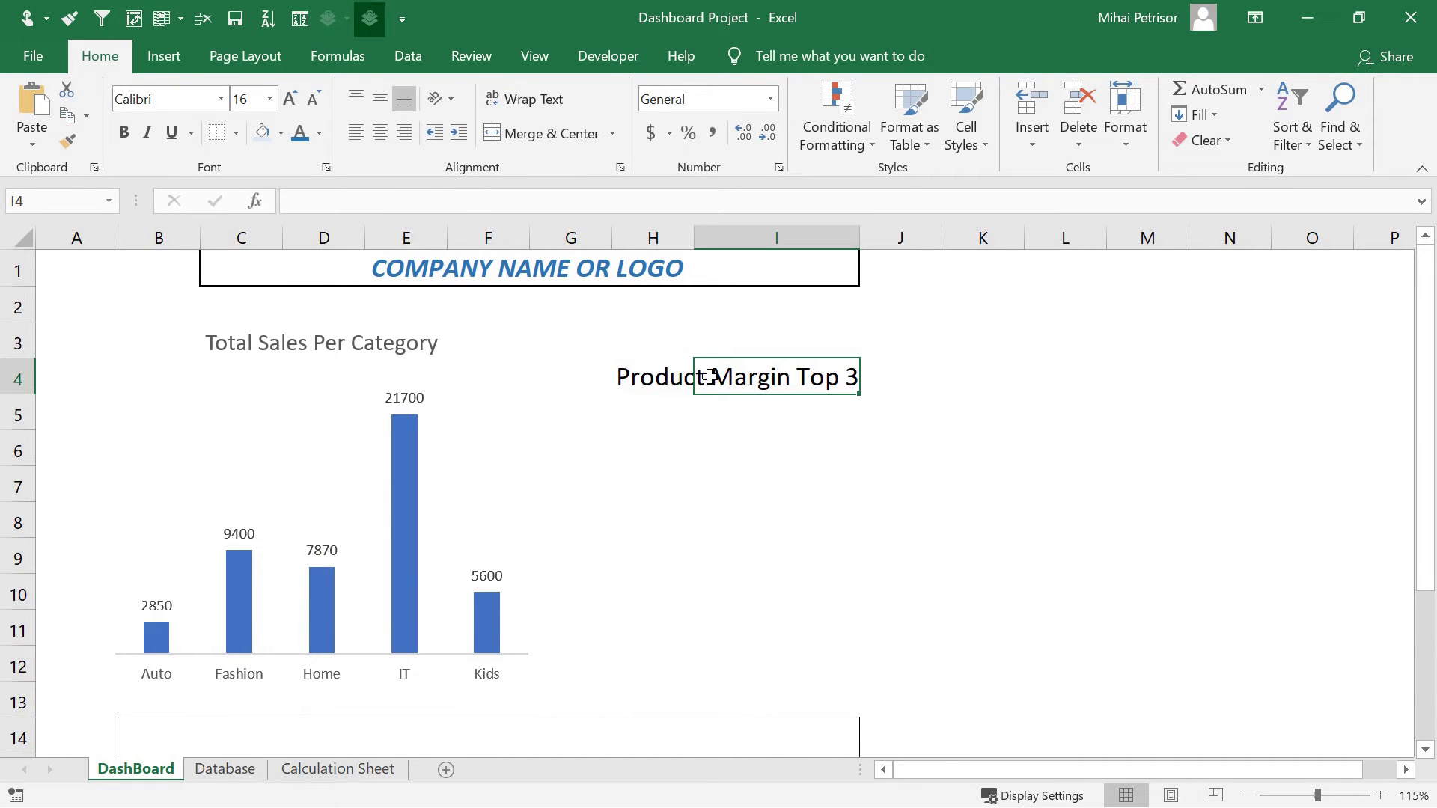
{"action": "key", "text": "Left"}
{"action": "key", "text": "Delete"}
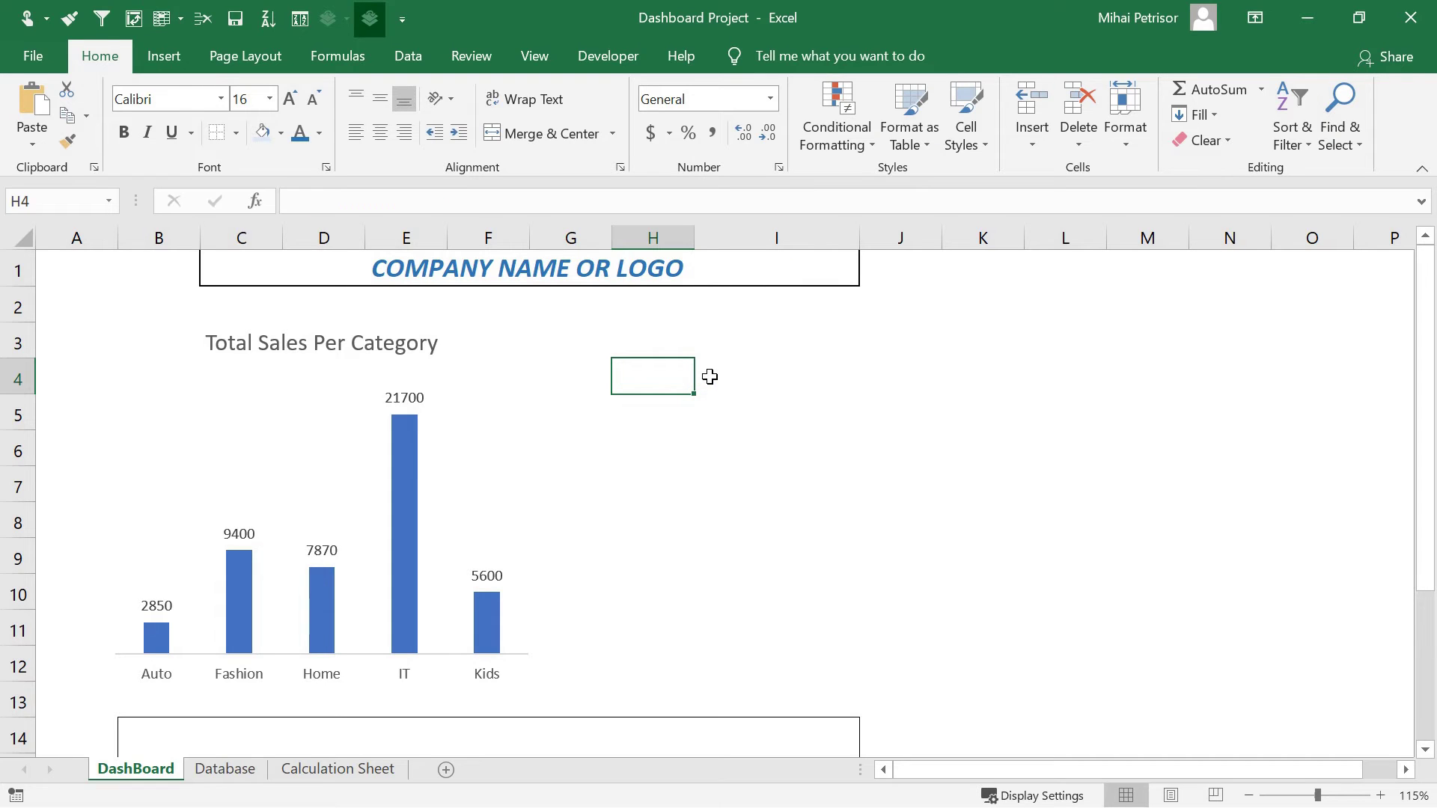
{"action": "left_click", "coordinate": [730, 379]}
{"action": "left_click", "coordinate": [660, 369]}
{"action": "key", "text": "ctrl+z"}
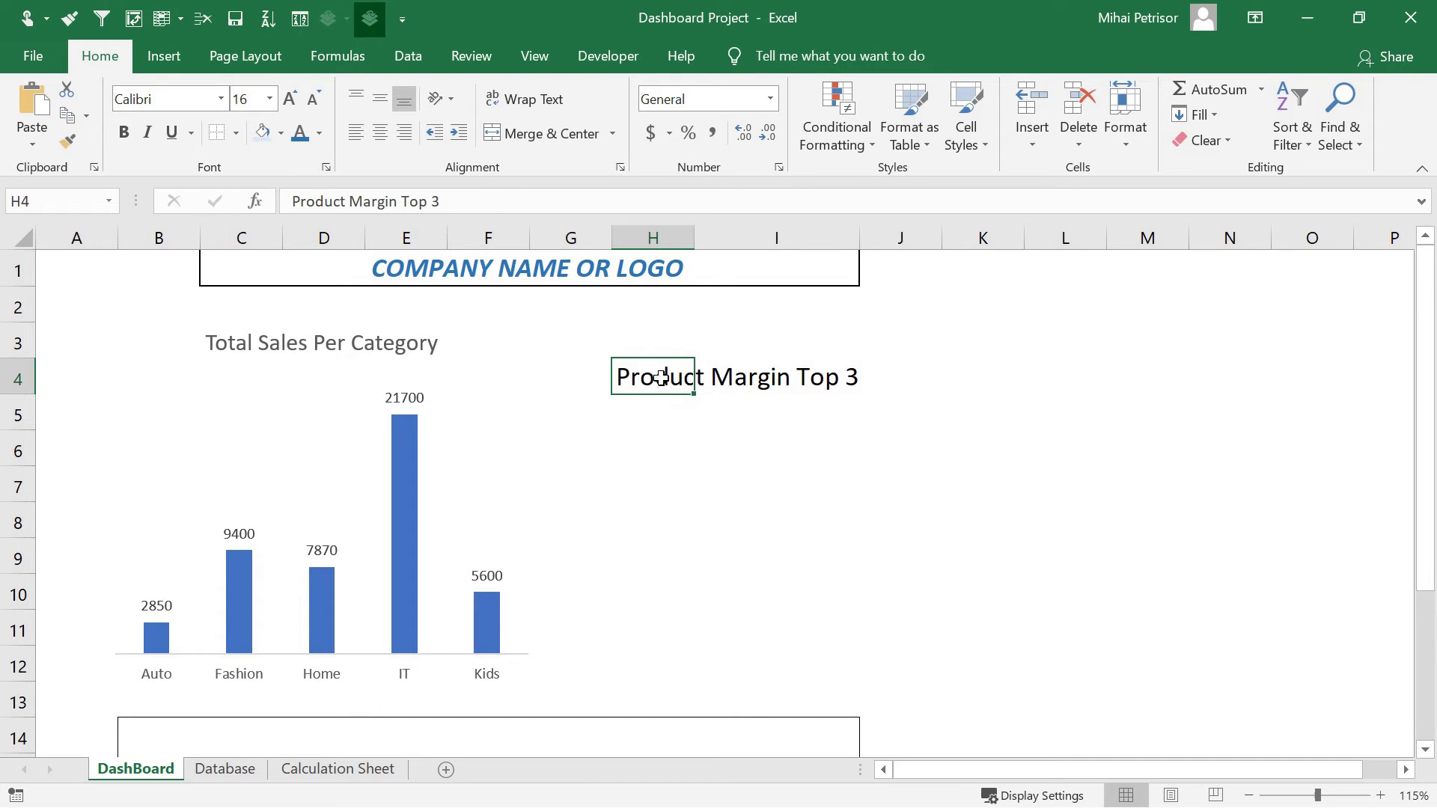
- Format the "Product Margin Top 3" title in H4 with font size 12 and a gray font color
{"action": "left_click", "coordinate": [657, 440]}
{"action": "left_click", "coordinate": [654, 380]}
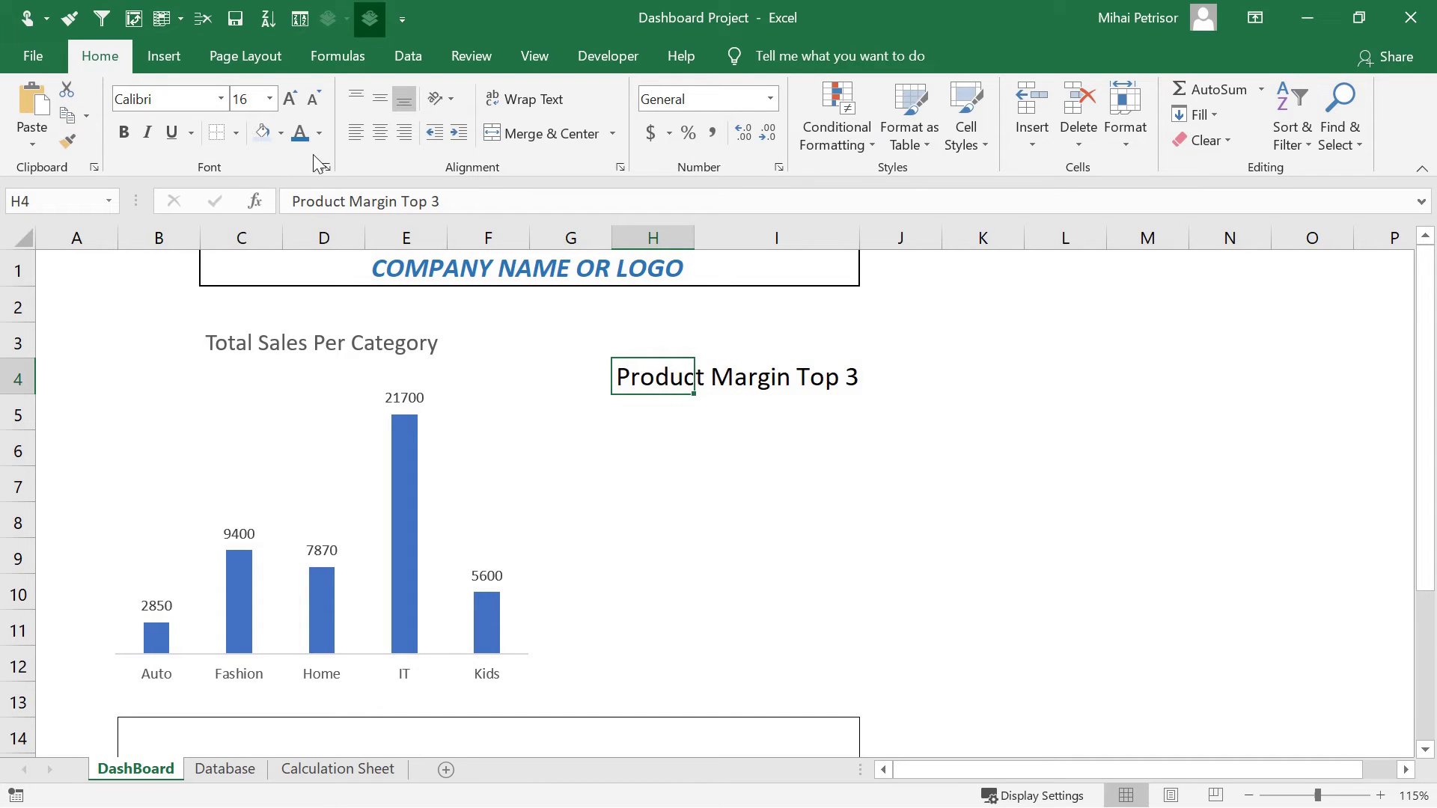
{"action": "left_click", "coordinate": [314, 100]}
{"action": "left_click", "coordinate": [318, 104]}
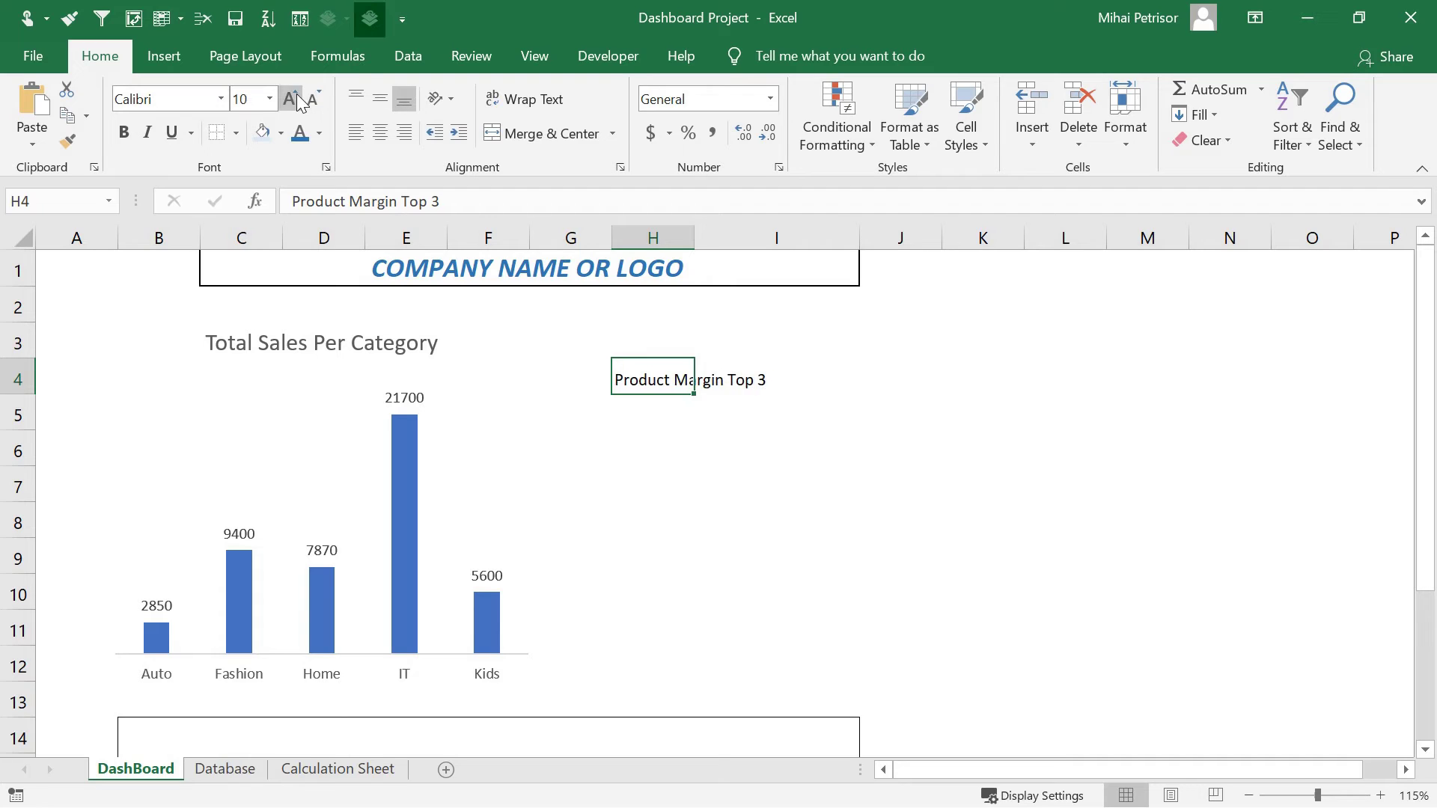
{"action": "left_click", "coordinate": [297, 101]}
{"action": "left_click", "coordinate": [297, 101]}
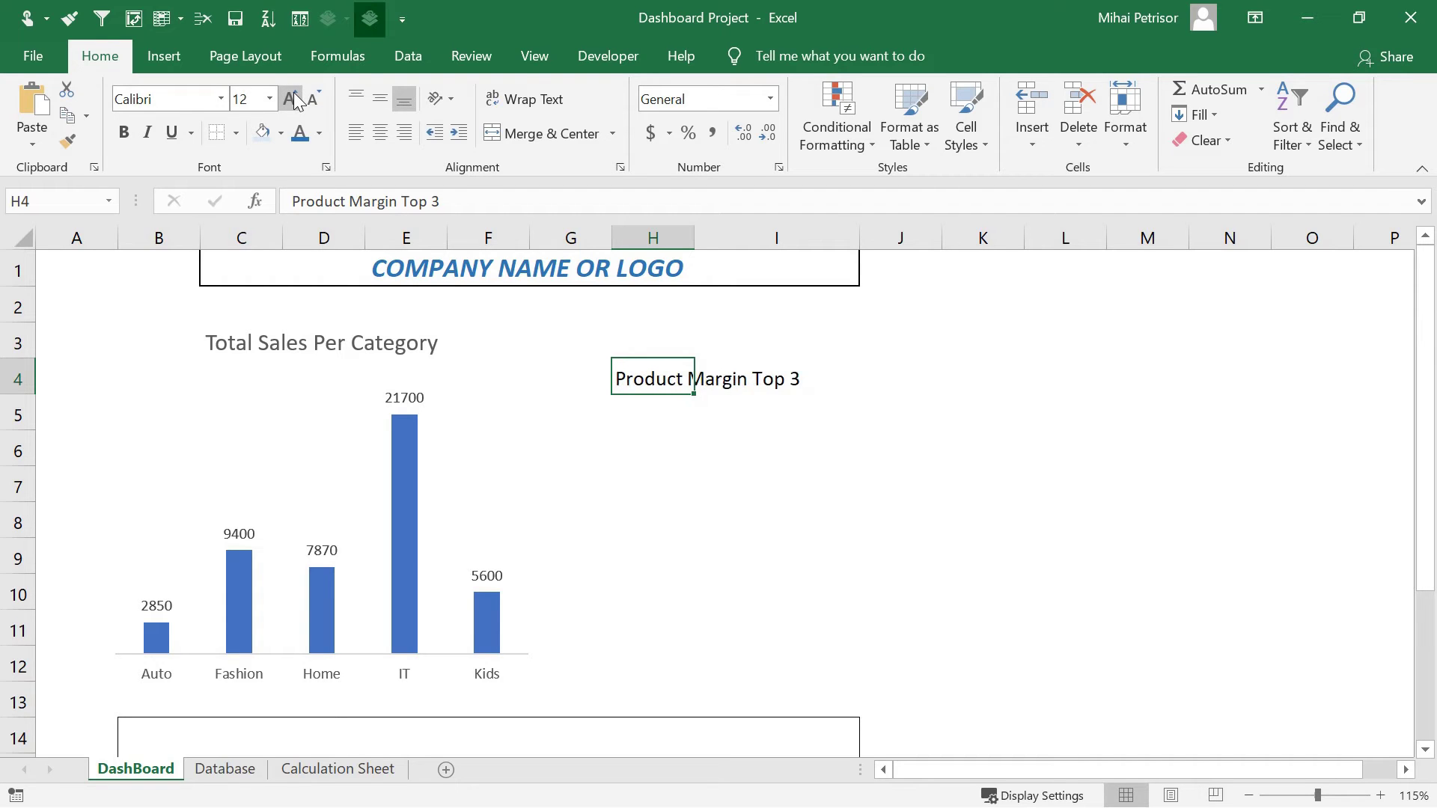
{"action": "left_click", "coordinate": [321, 133]}
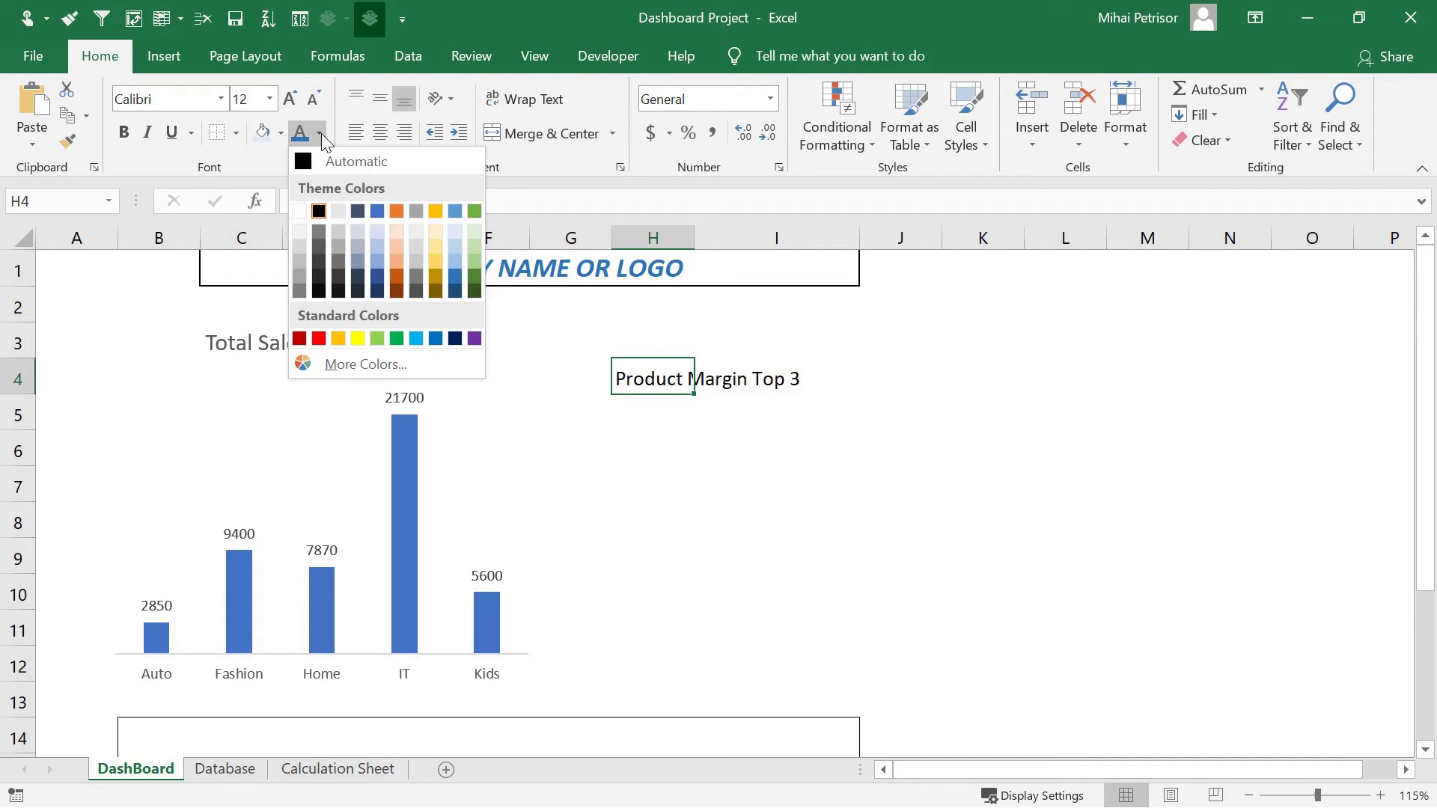
{"action": "left_click", "coordinate": [336, 262]}
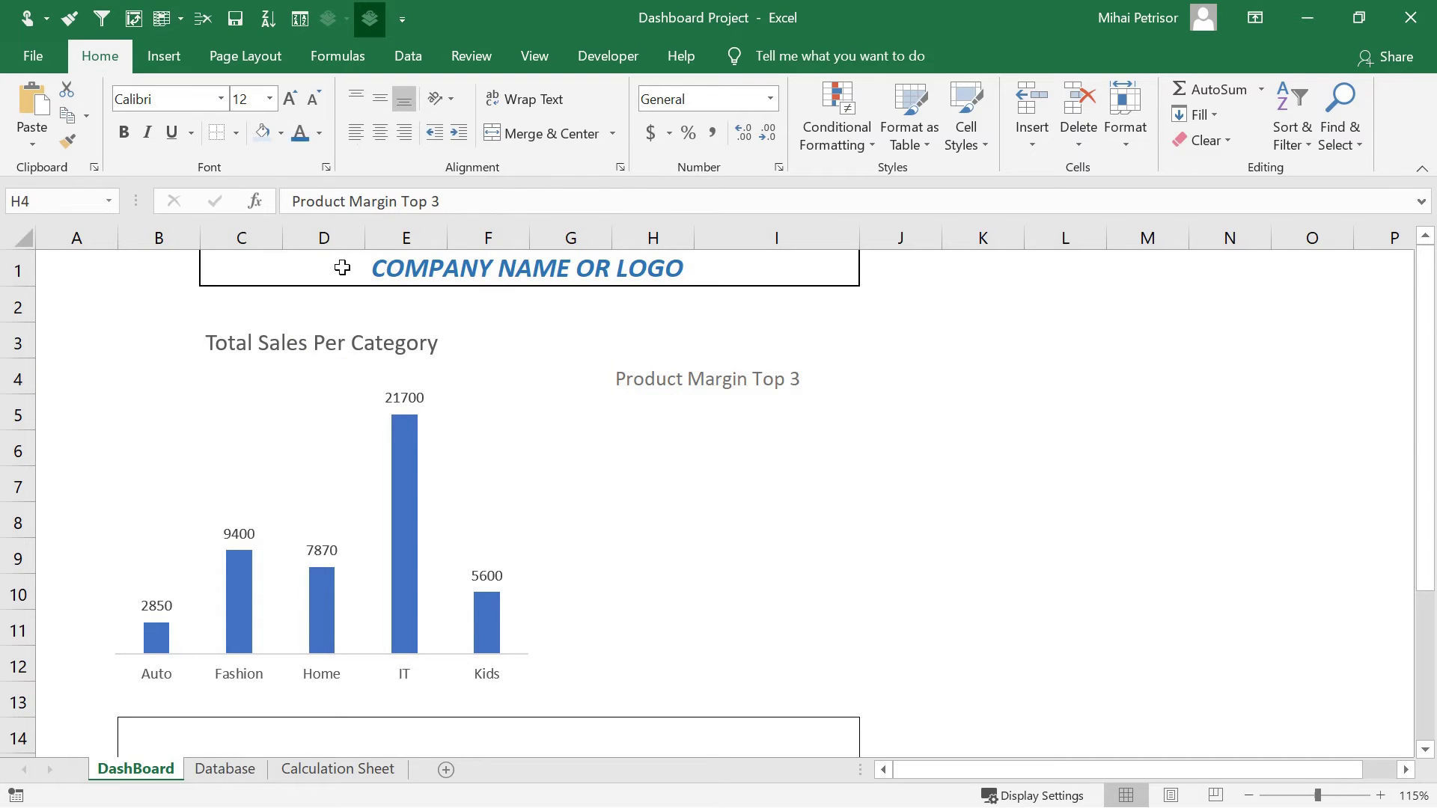
- Move the "Product Margin Top 3" title from H4 to H3 and make it bold
{"action": "key", "text": "ctrl+x"}
{"action": "left_click", "coordinate": [652, 339]}
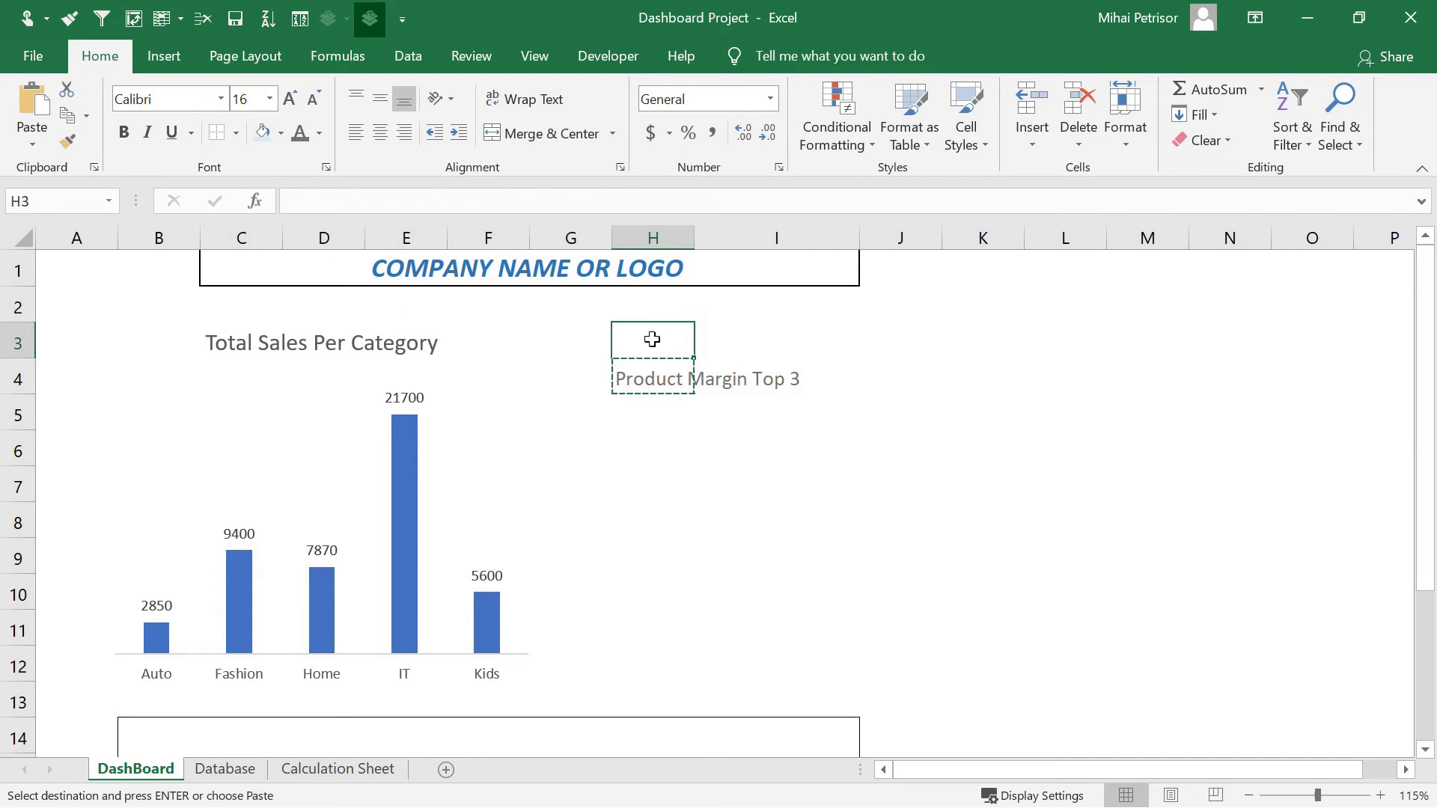
{"action": "key", "text": "ctrl+v"}
{"action": "left_click", "coordinate": [652, 413]}
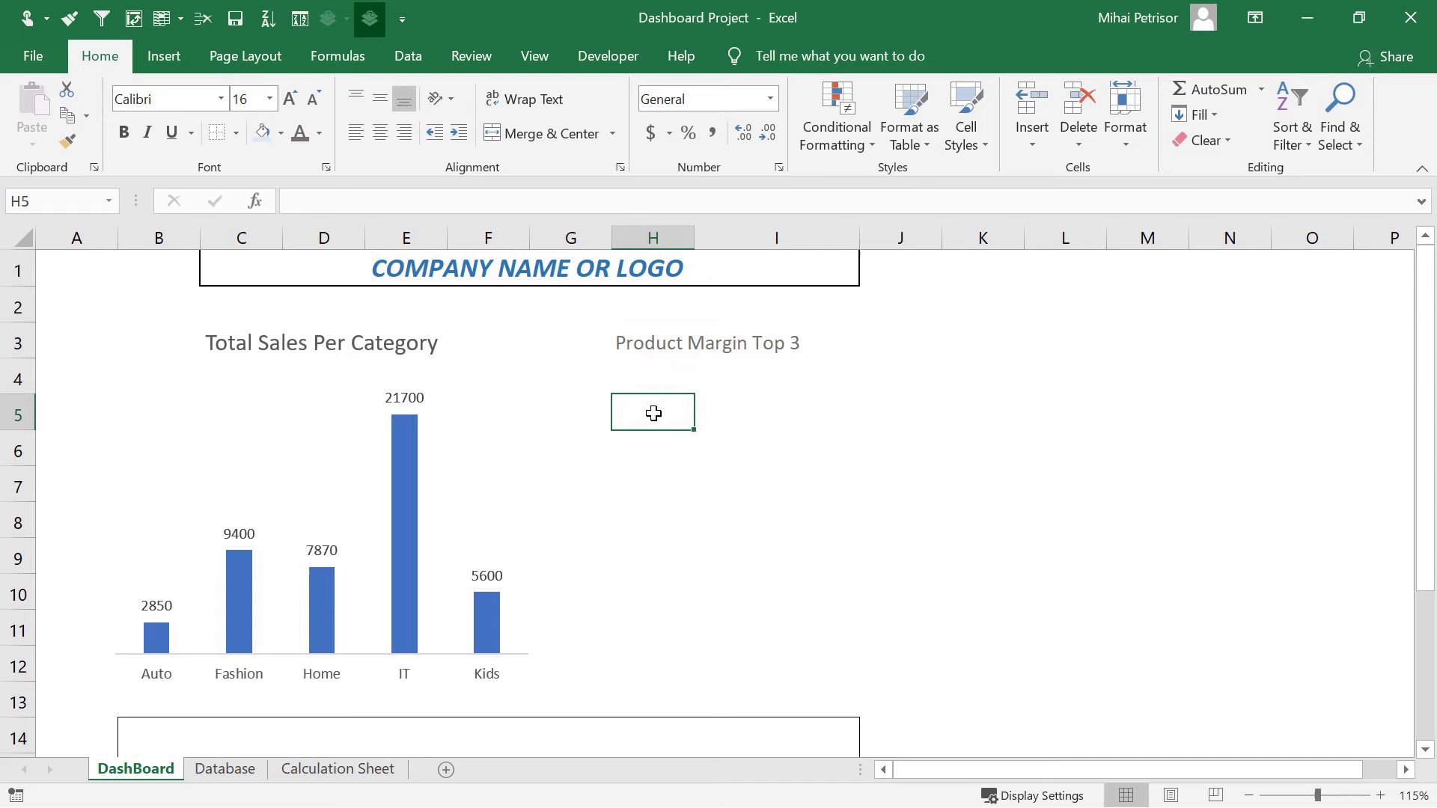
{"action": "left_click", "coordinate": [668, 346]}
{"action": "left_click", "coordinate": [123, 133]}
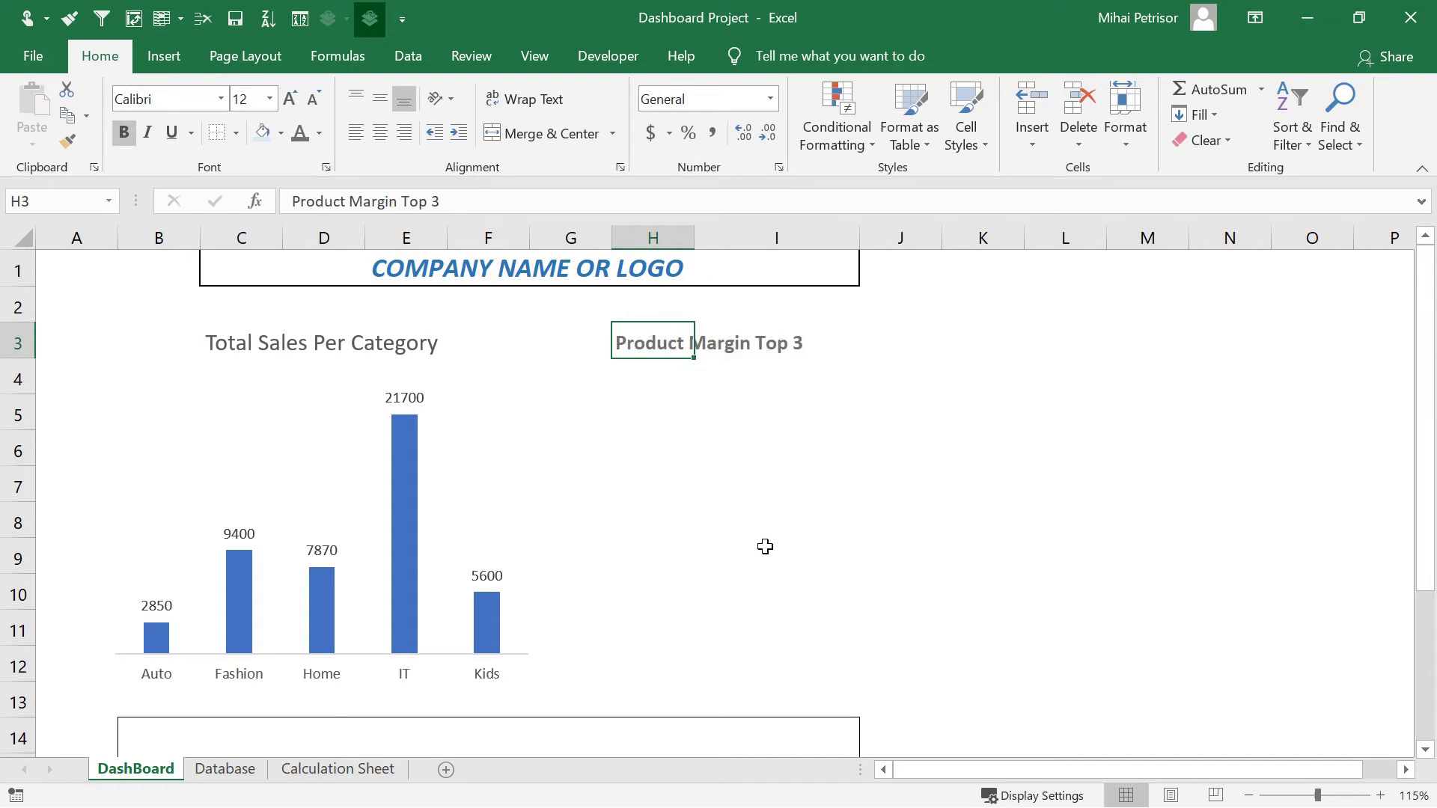
{"action": "left_click", "coordinate": [307, 346]}
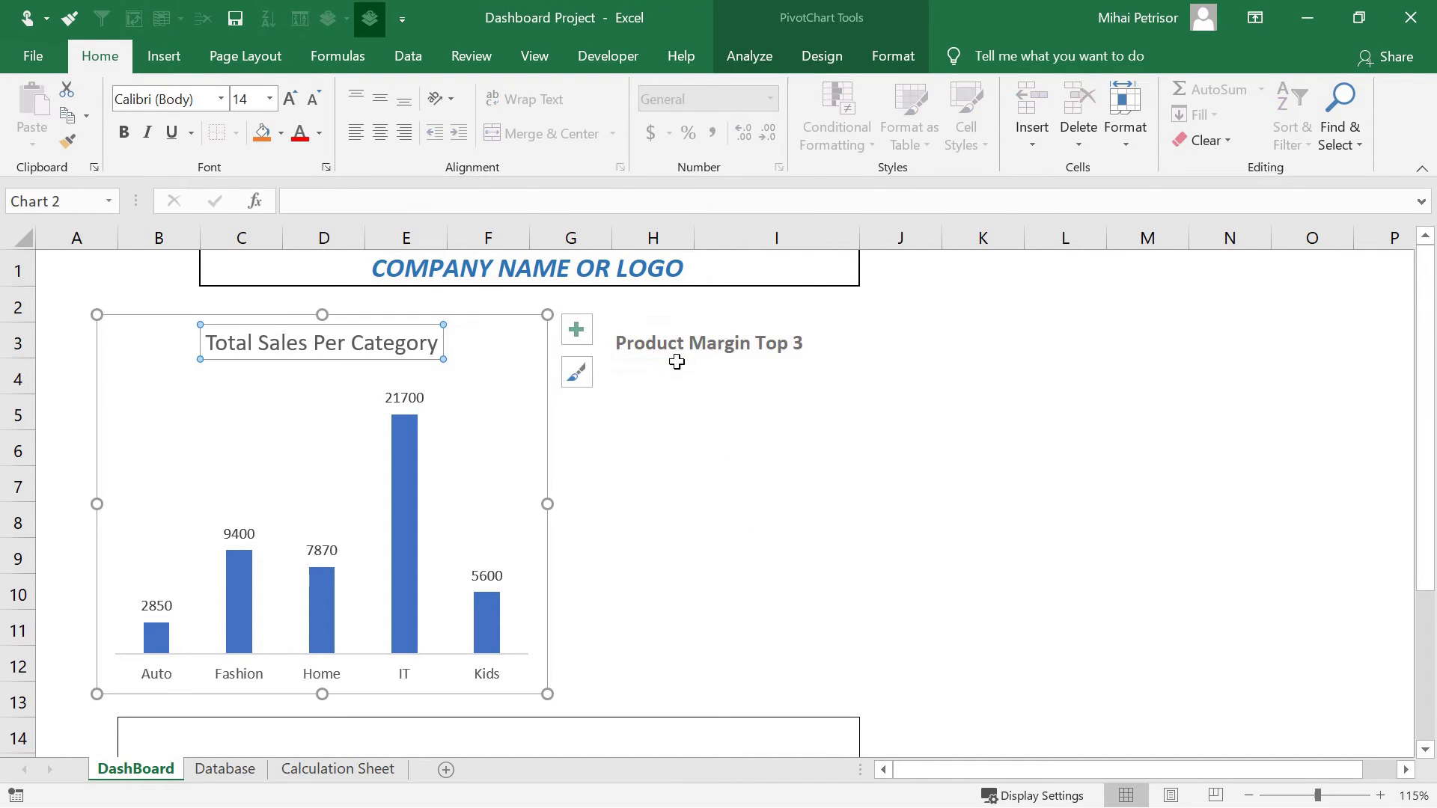
{"action": "left_click", "coordinate": [730, 388]}
{"action": "left_click", "coordinate": [727, 341]}
{"action": "left_click", "coordinate": [661, 408]}
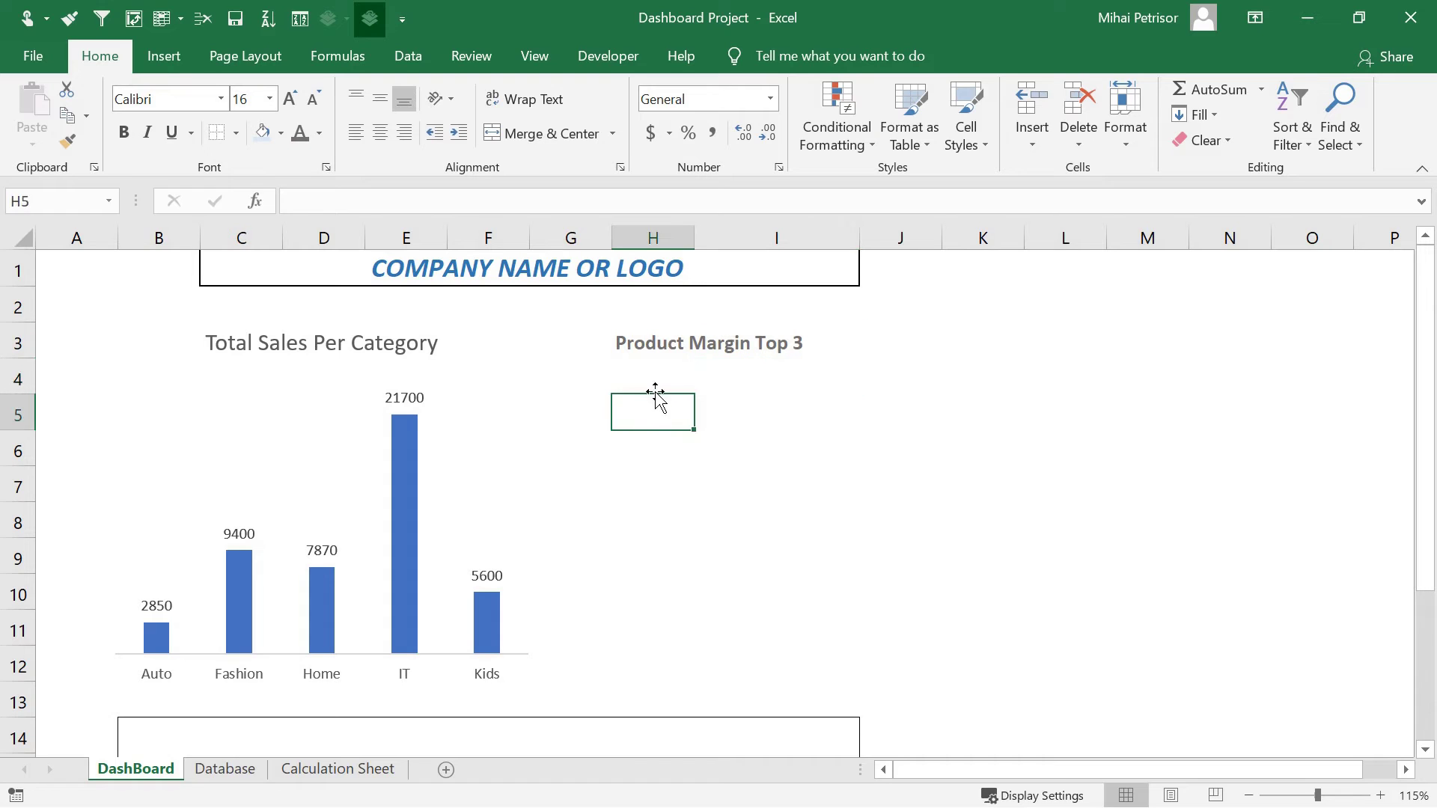
{"action": "left_click", "coordinate": [657, 386]}
{"action": "left_click", "coordinate": [731, 379]}
- Link H4 to the first product name with ='Calculation Sheet'!D4 and fill the formula down to H6
{"action": "left_click", "coordinate": [652, 374]}
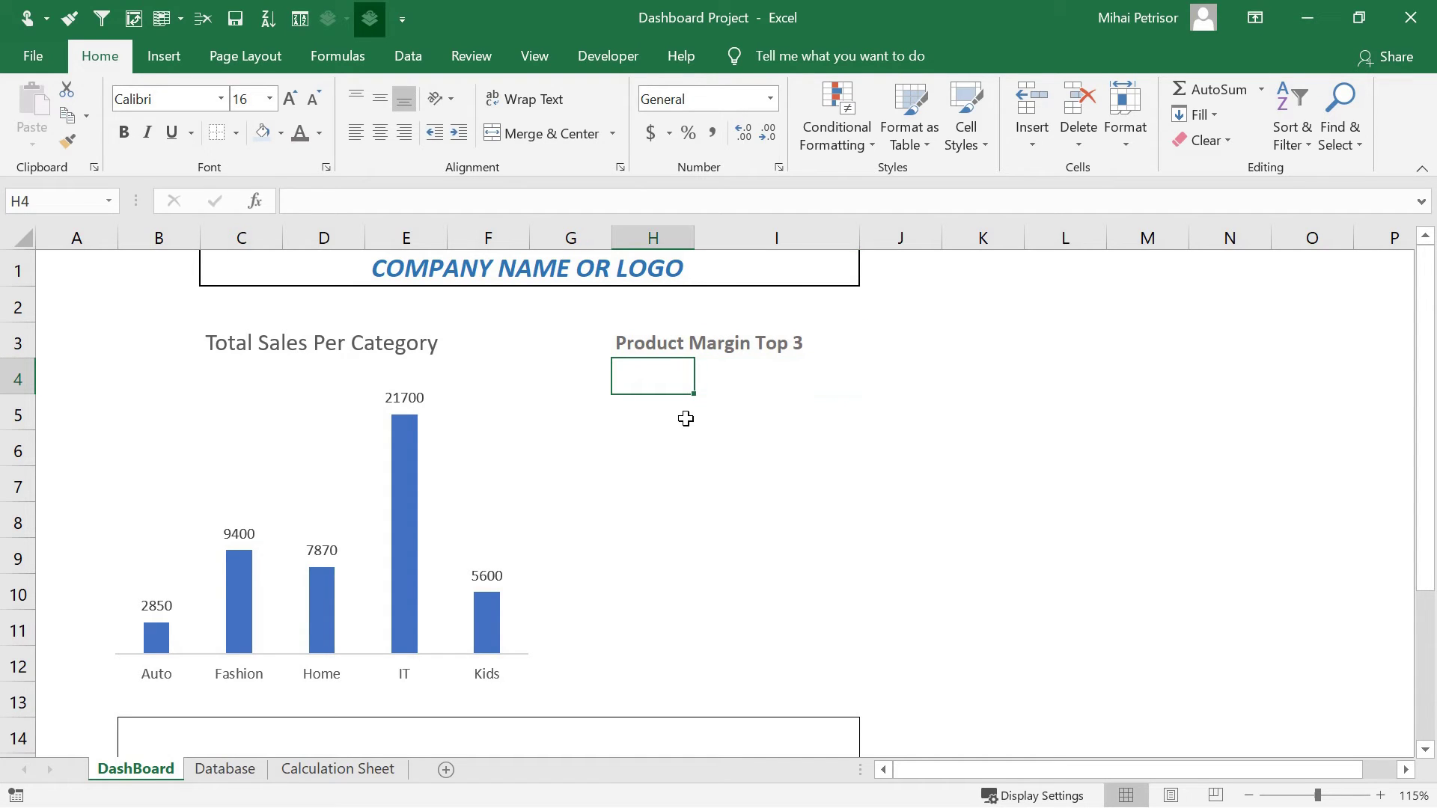
{"action": "type", "text": "="}
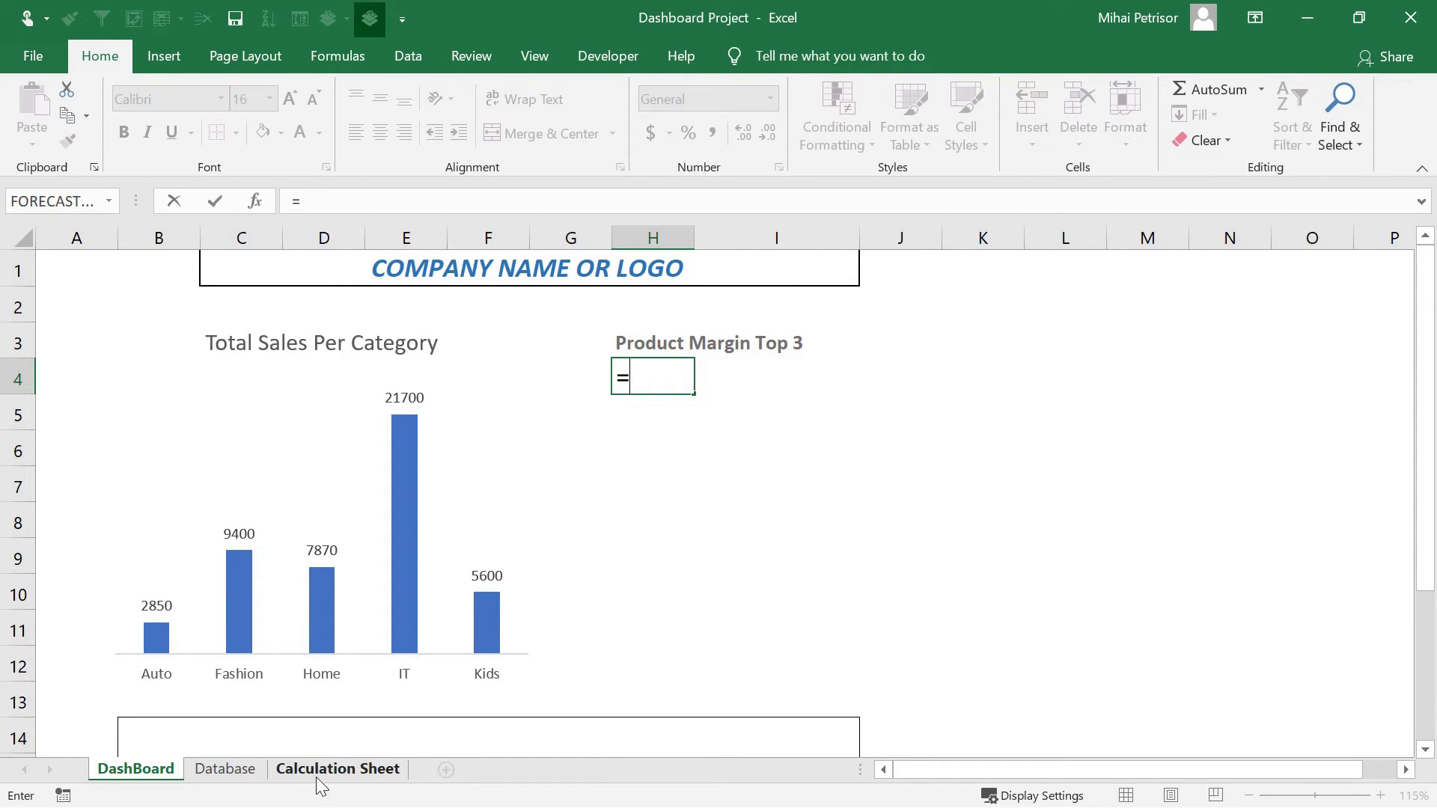
{"action": "left_click", "coordinate": [317, 773]}
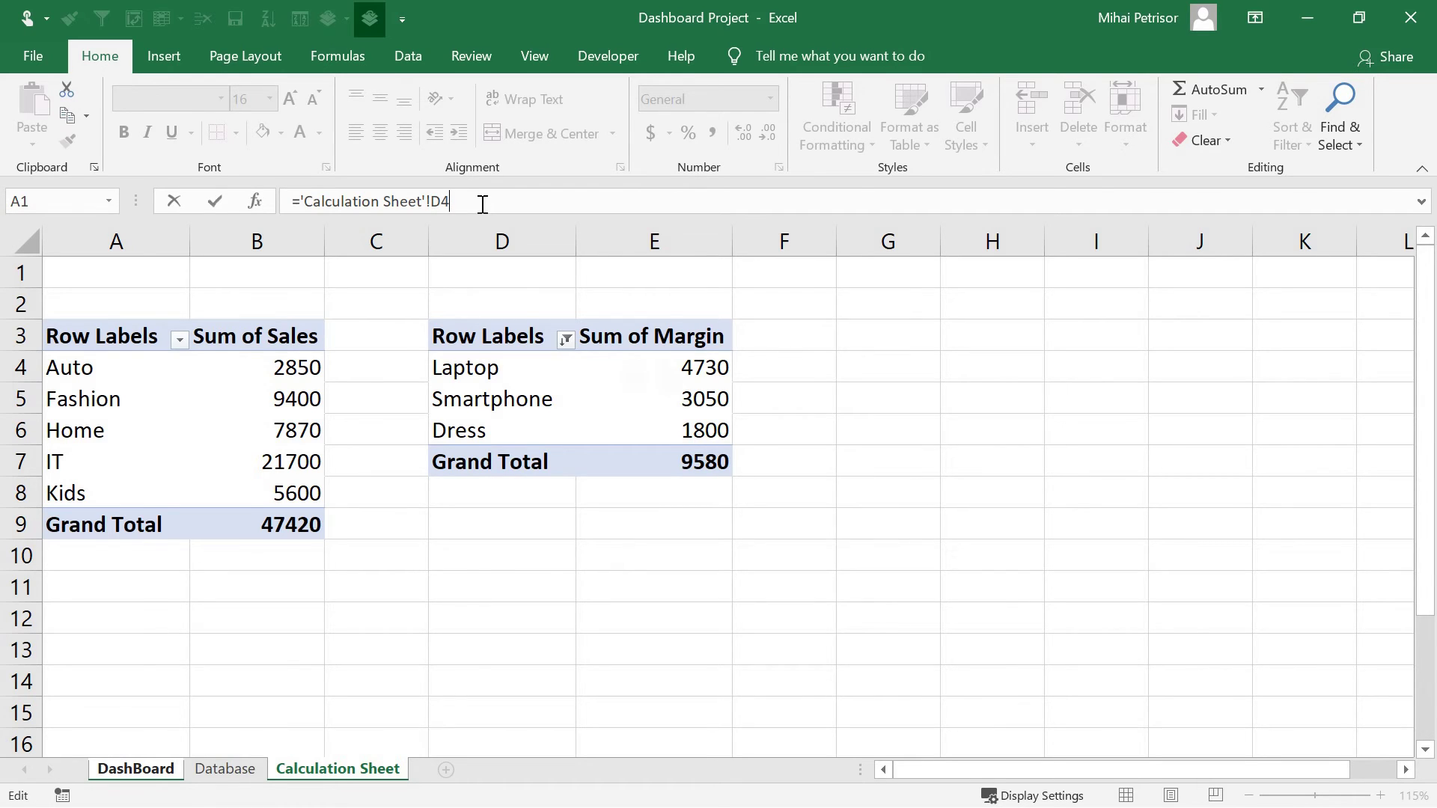
{"action": "key", "text": "Return"}
{"action": "left_click", "coordinate": [673, 375]}
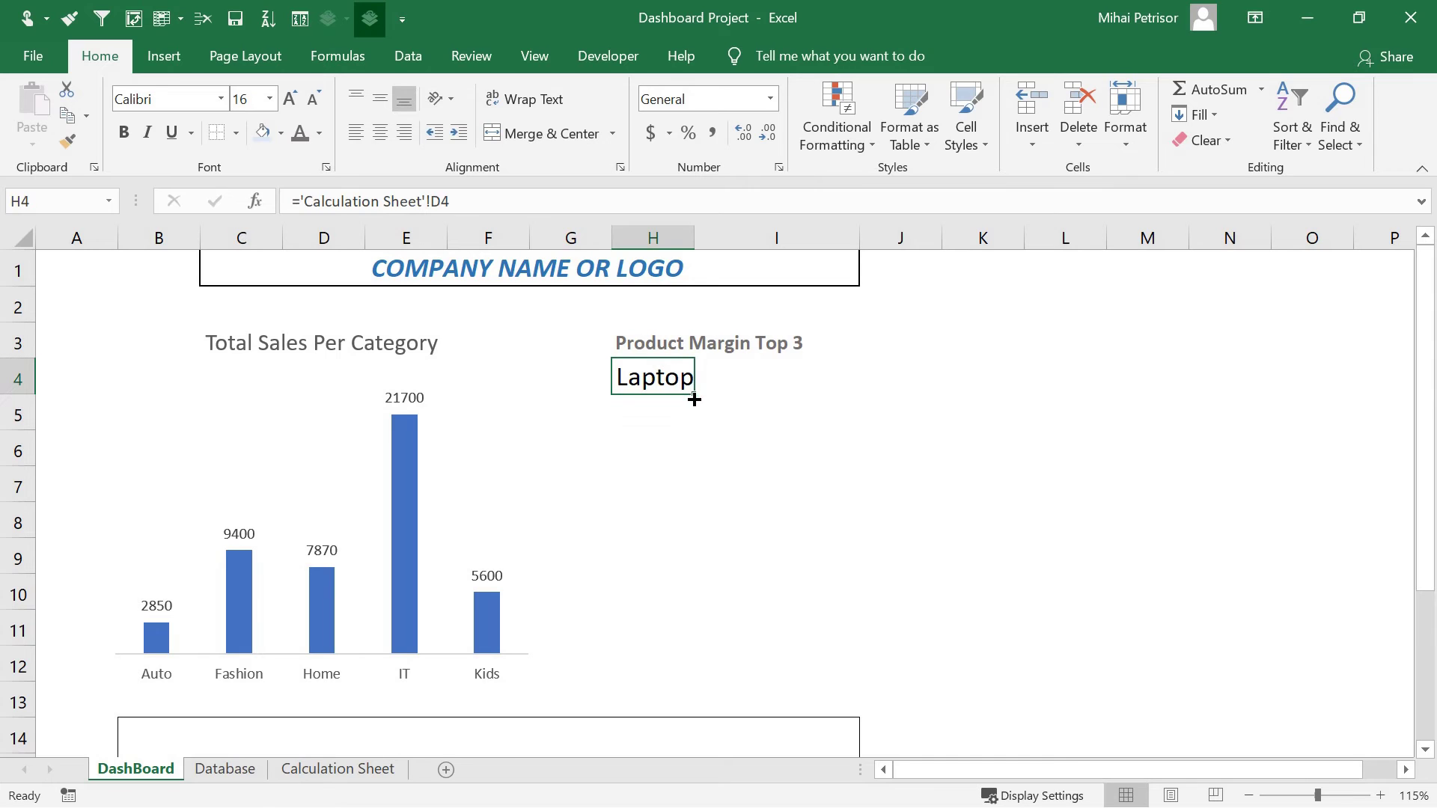
{"action": "left_click_drag", "start_coordinate": [695, 399], "coordinate": [695, 458]}
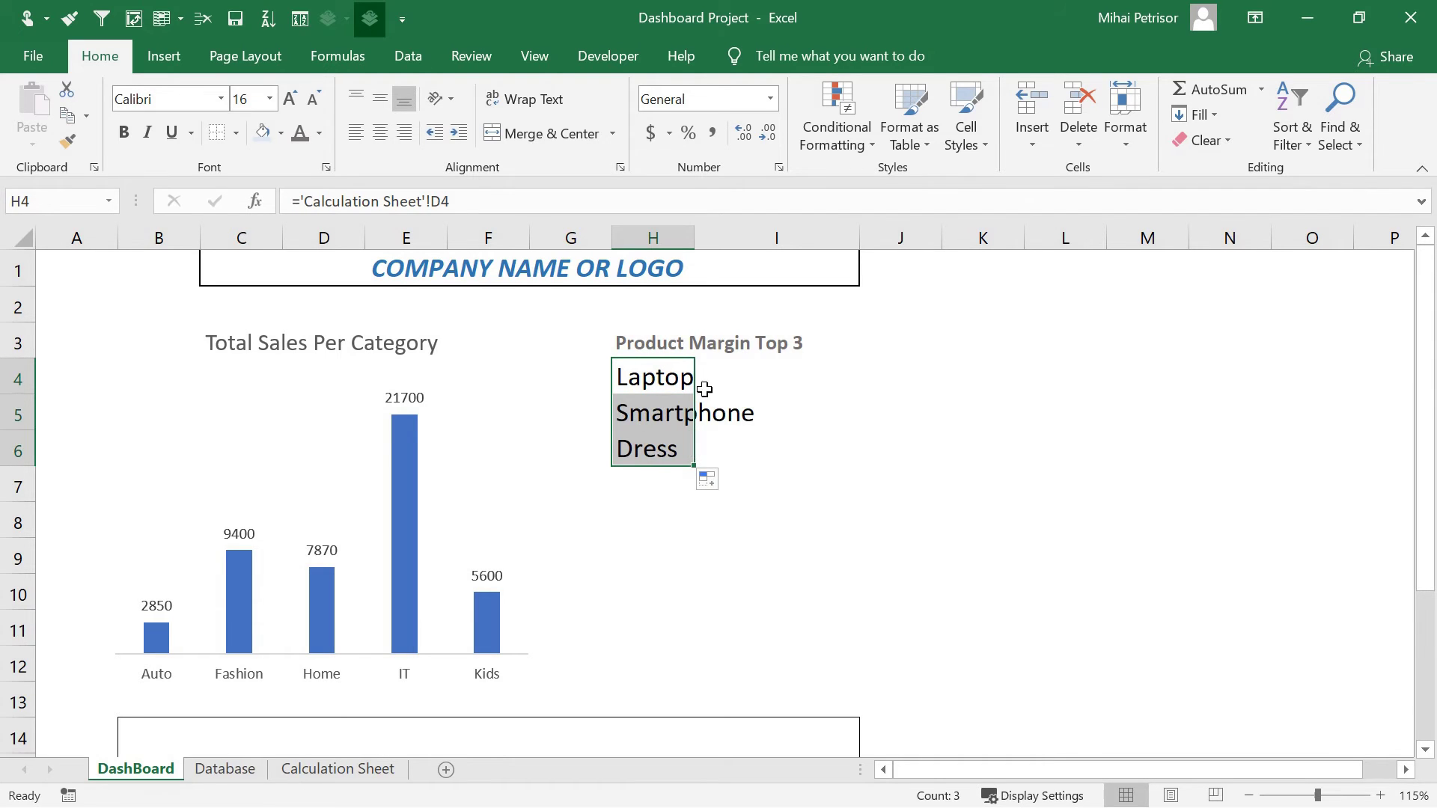
- Format the product names in H4:H6 with font size 12, italic and a dark blue font color
{"action": "left_click", "coordinate": [312, 99]}
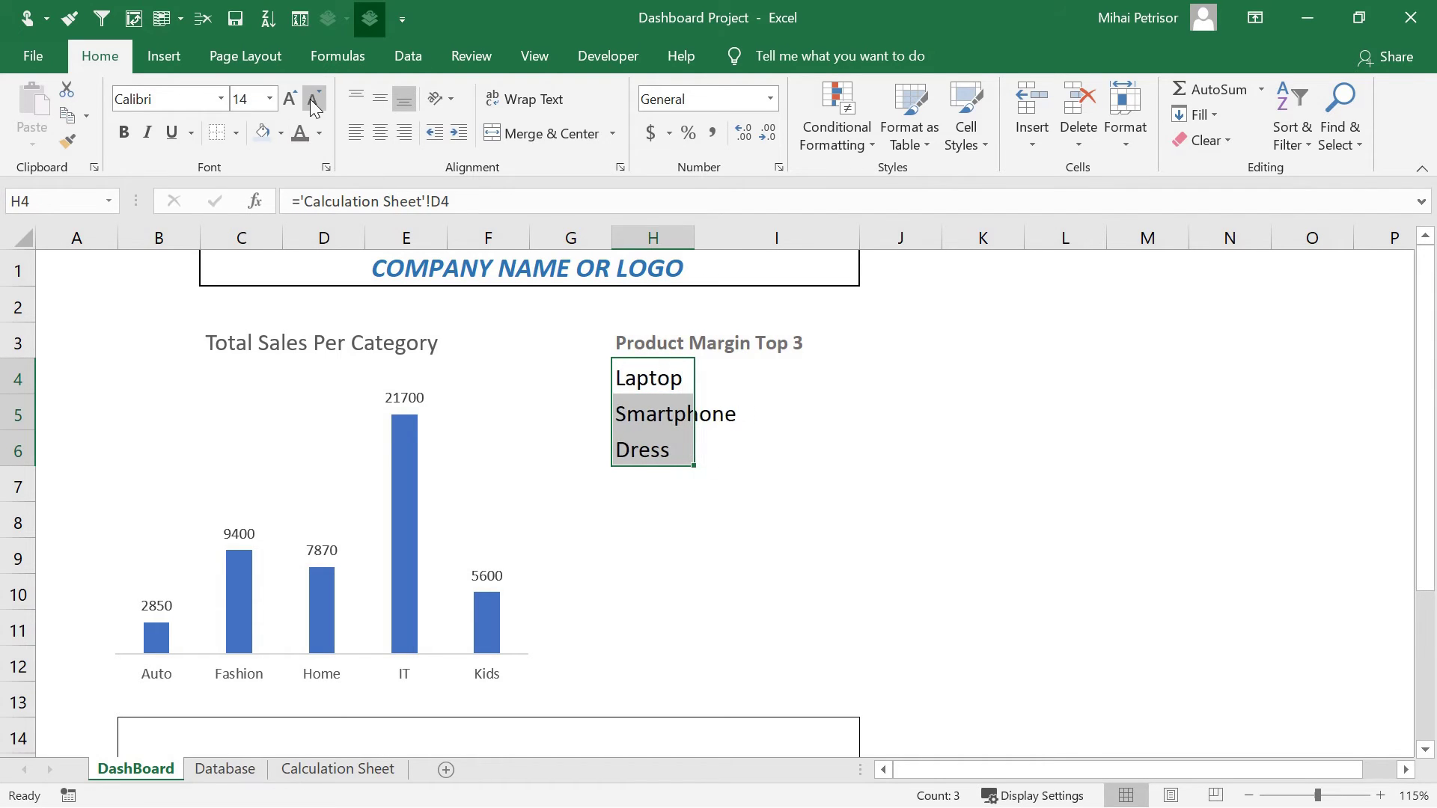
{"action": "left_click", "coordinate": [311, 99]}
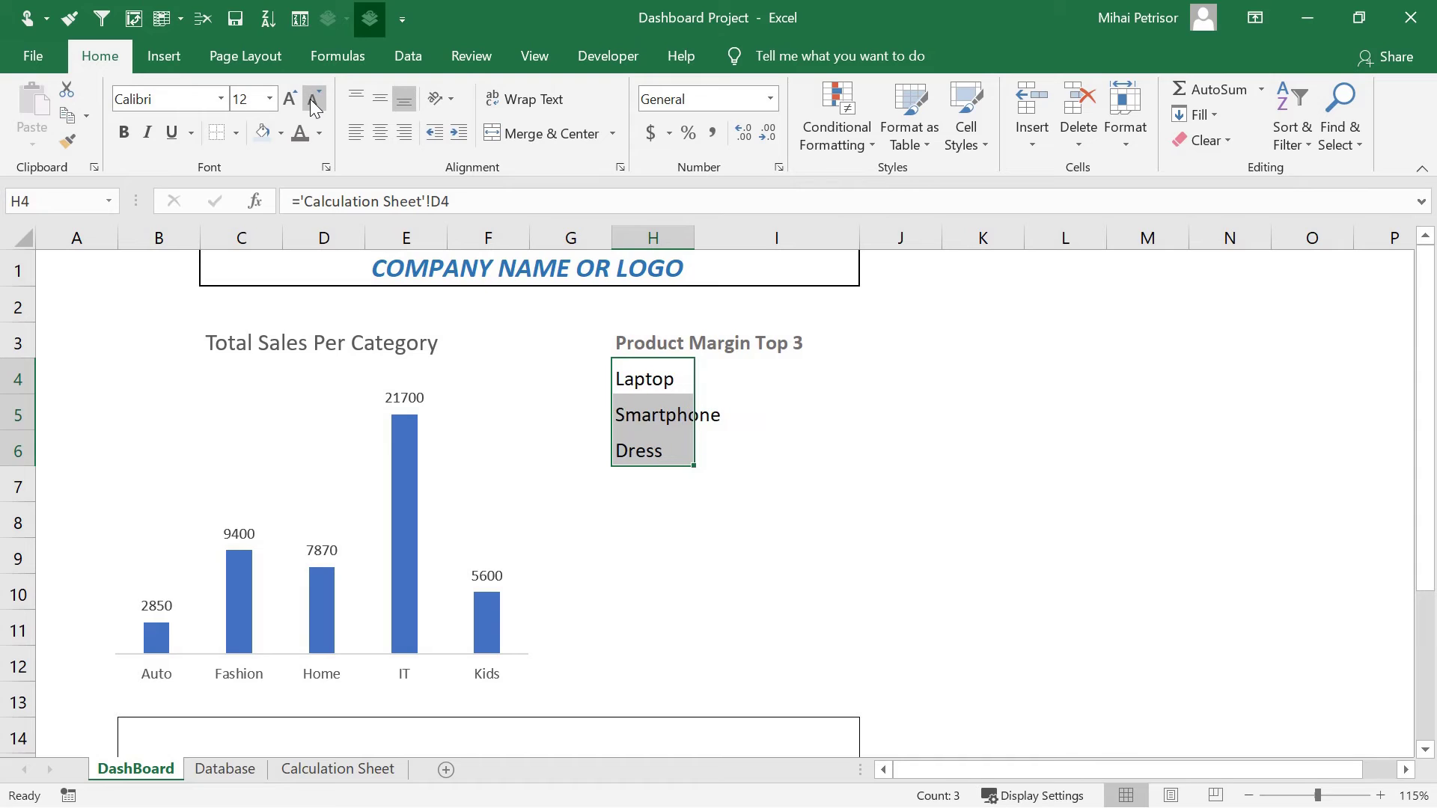
{"action": "left_click", "coordinate": [153, 133]}
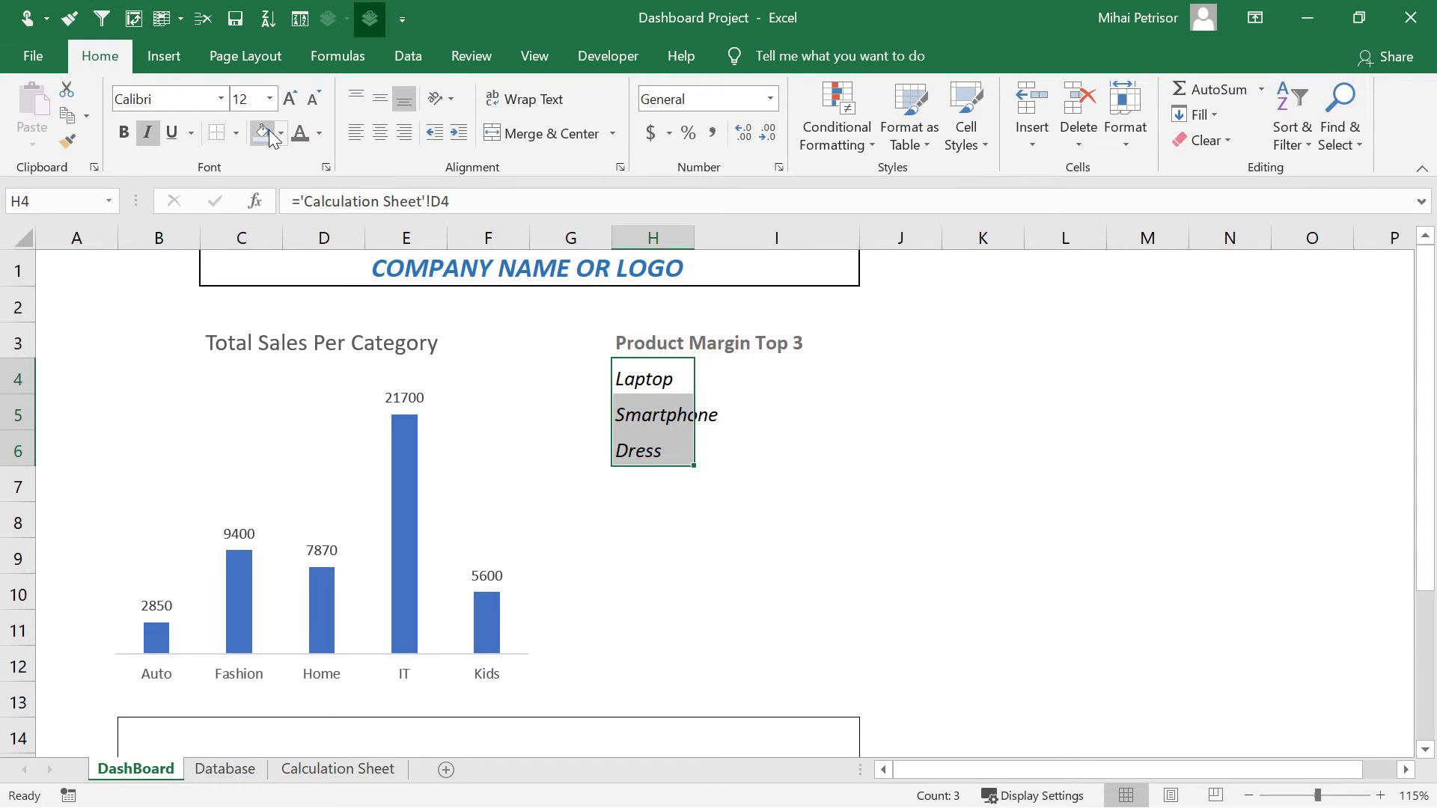
{"action": "left_click", "coordinate": [320, 134]}
{"action": "left_click", "coordinate": [378, 275]}
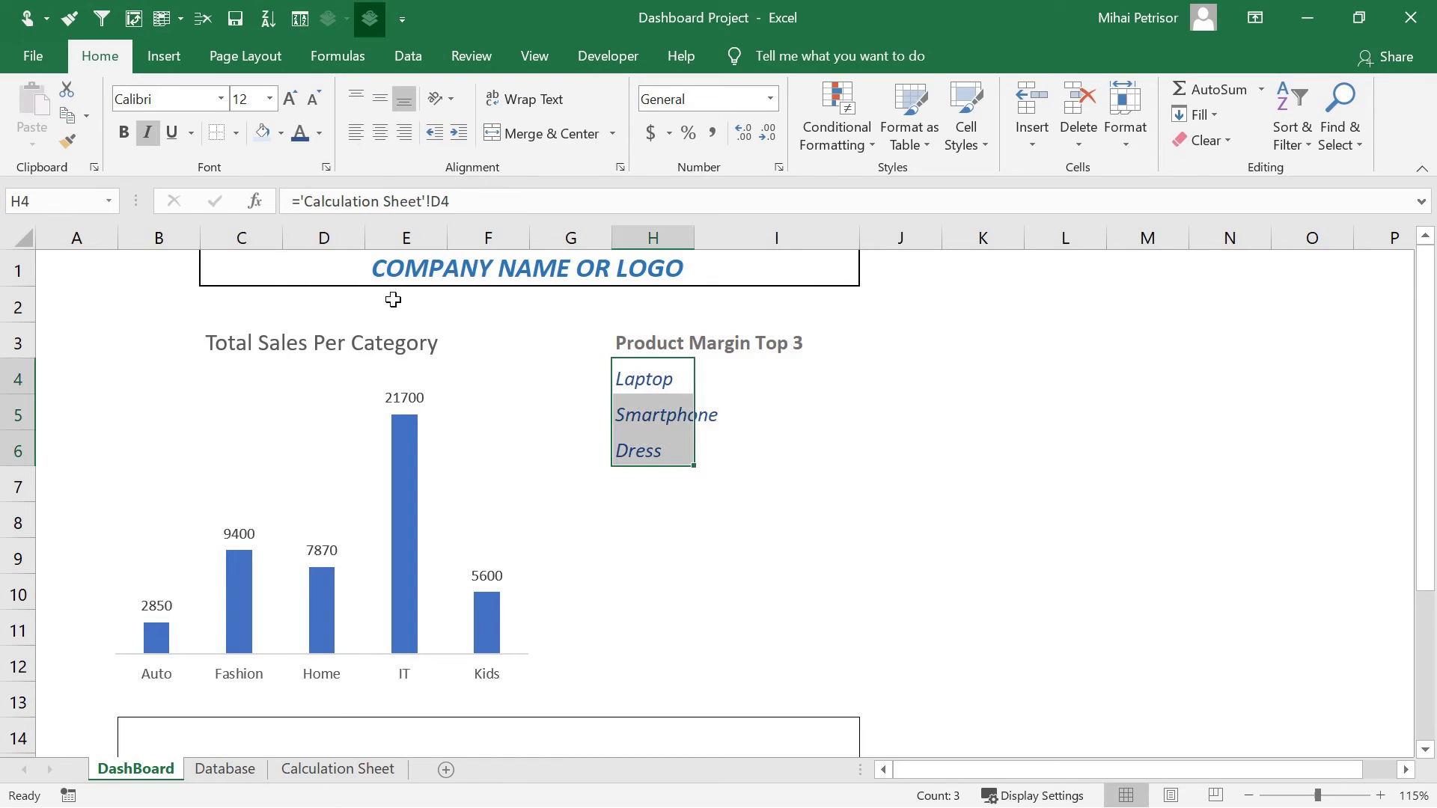
- Merge and center the "Product Margin Top 3" title across H3:I3 and size column H to just fit the product names
{"action": "double_click", "coordinate": [694, 238]}
{"action": "left_click", "coordinate": [797, 387]}
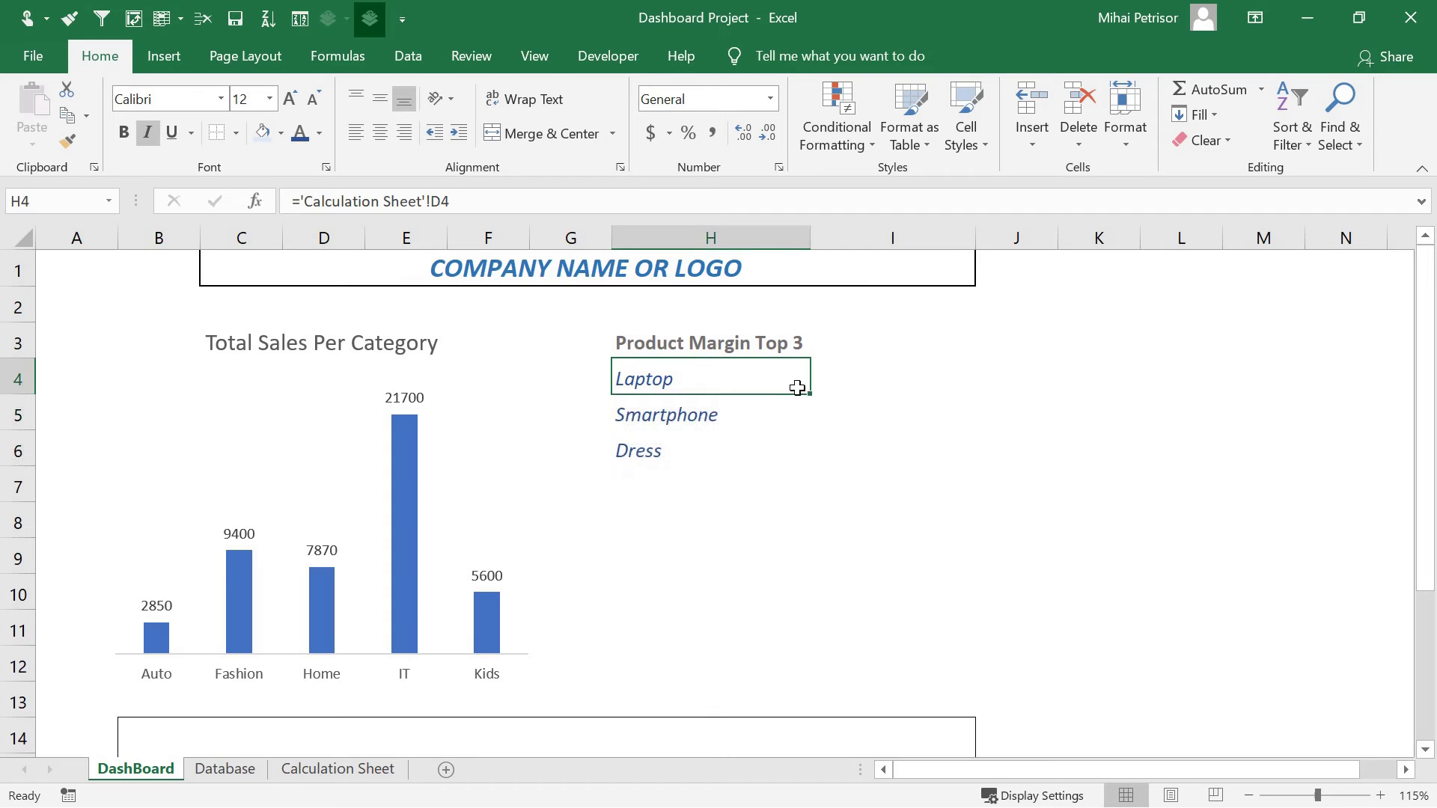
{"action": "key", "text": "Up"}
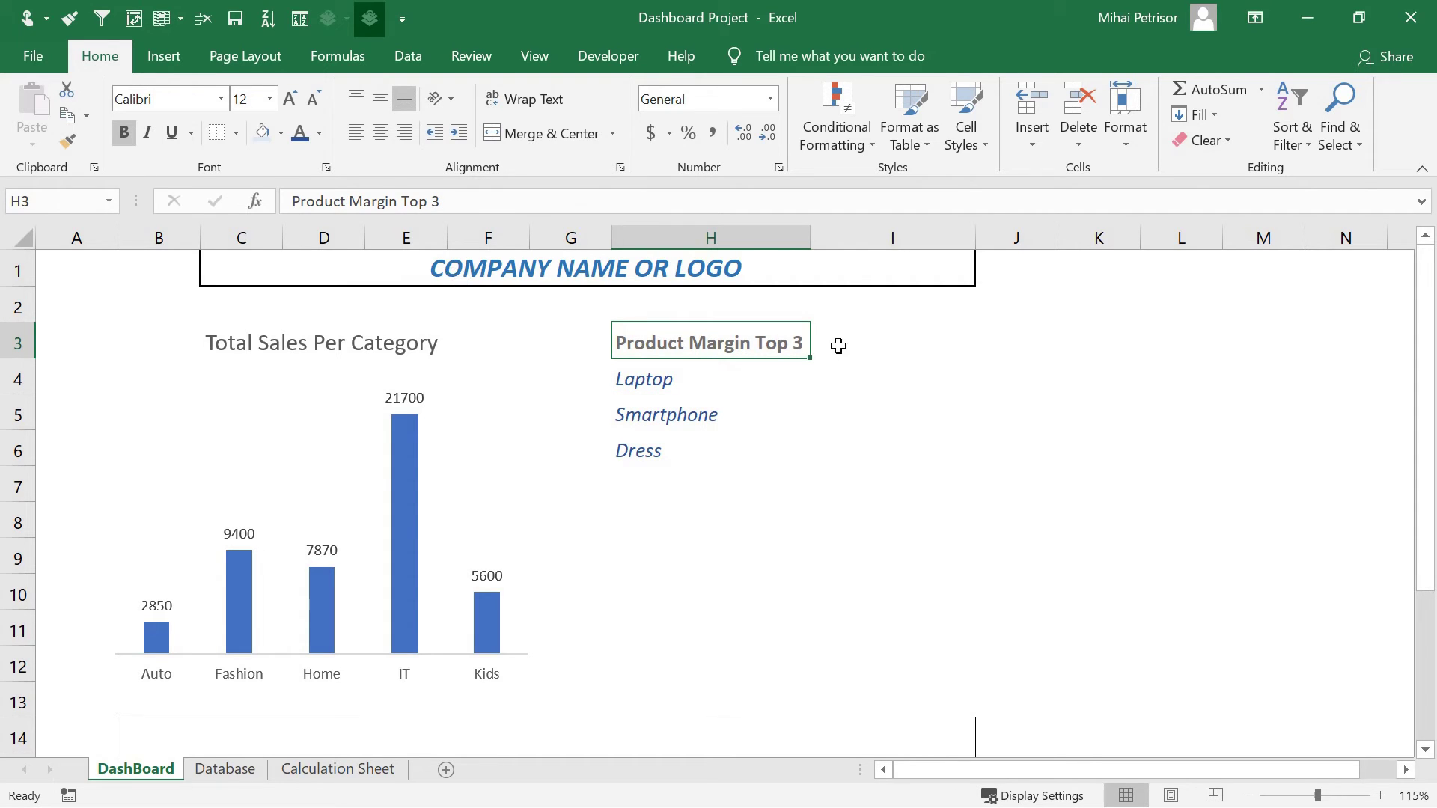
{"action": "left_click_drag", "start_coordinate": [837, 347], "coordinate": [711, 346]}
{"action": "left_click", "coordinate": [524, 133]}
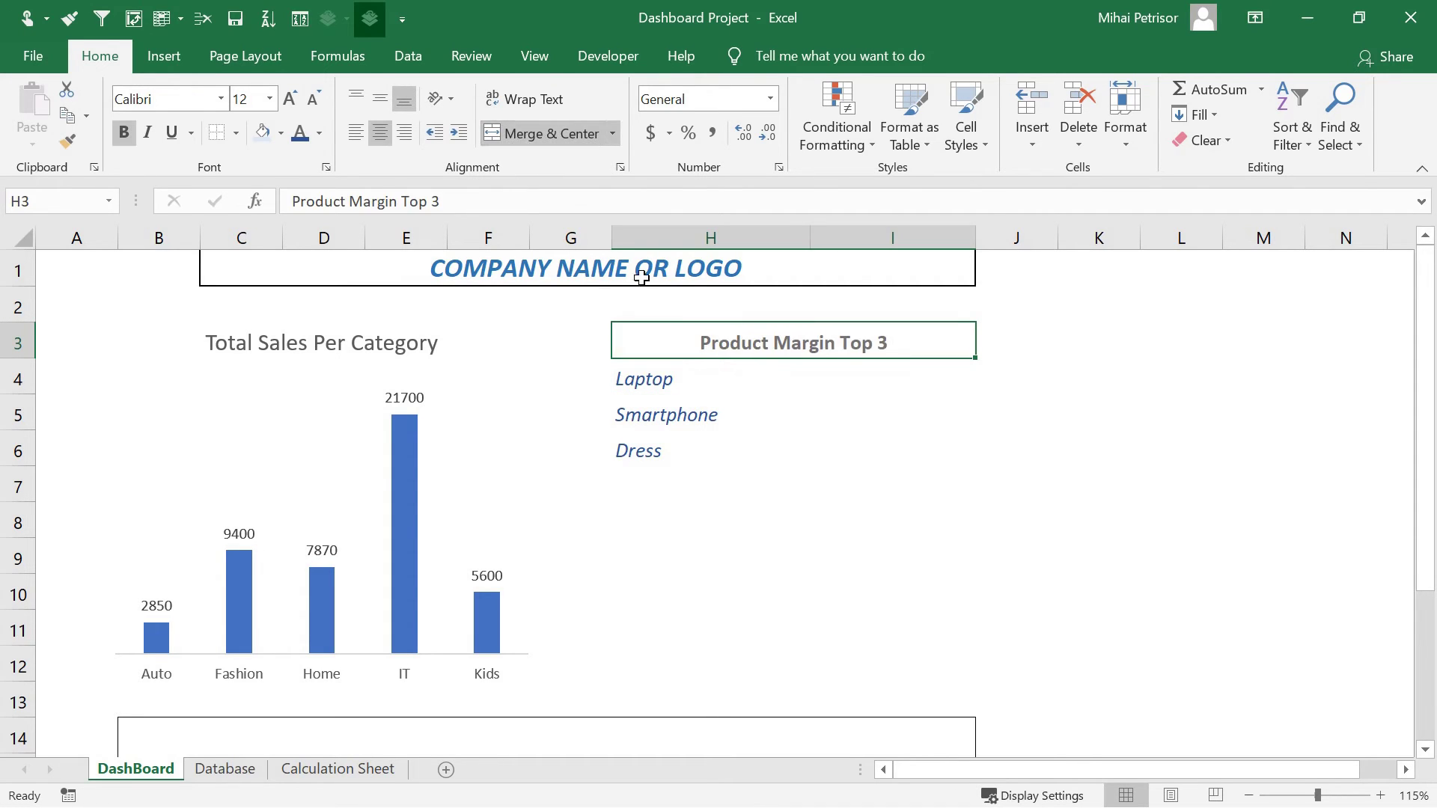
{"action": "left_click", "coordinate": [801, 440]}
{"action": "left_click_drag", "start_coordinate": [809, 235], "coordinate": [736, 230]}
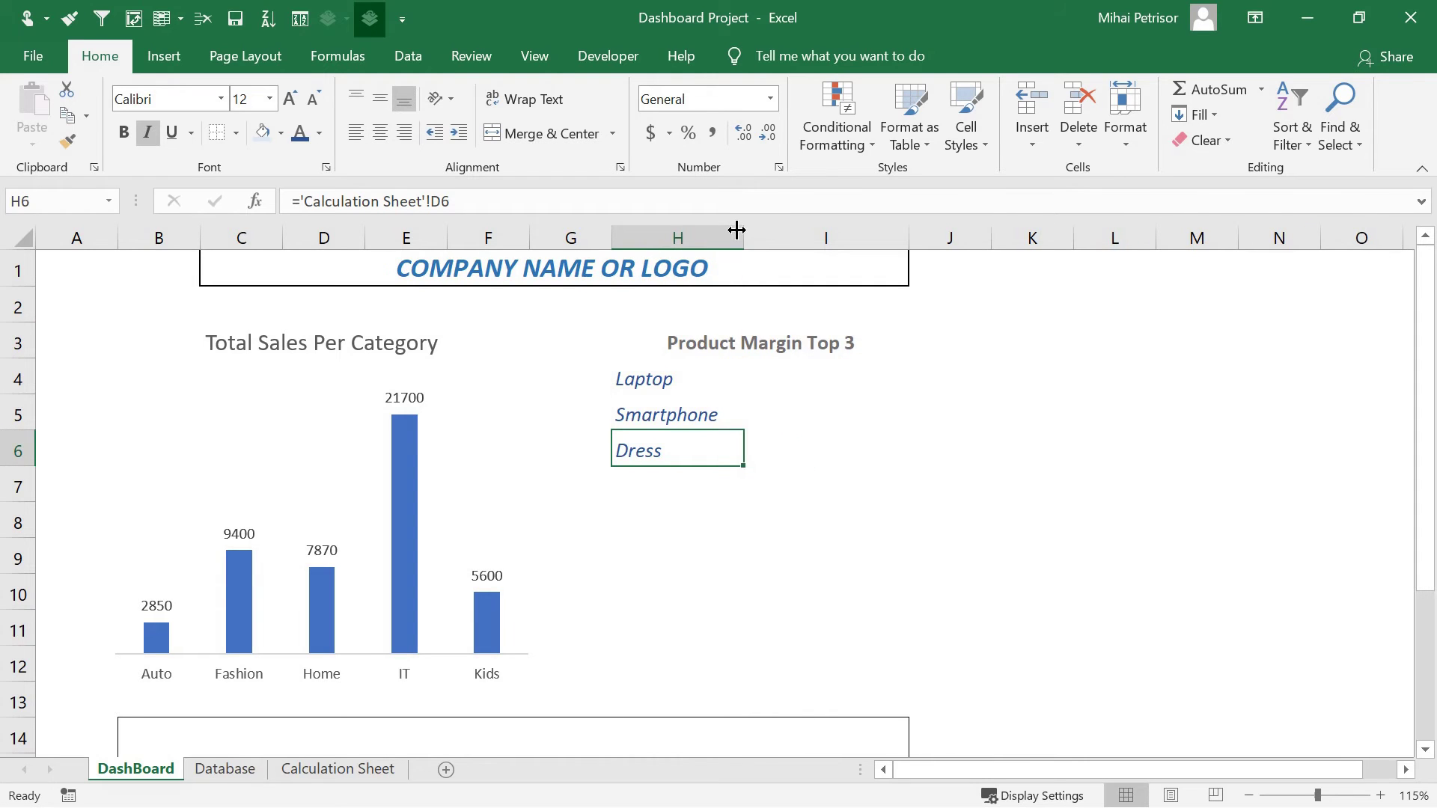
- Link I4 to the first product's margin with ='Calculation Sheet'!E4 and fill the formula down to I6
{"action": "left_click", "coordinate": [786, 412]}
{"action": "left_click", "coordinate": [810, 371]}
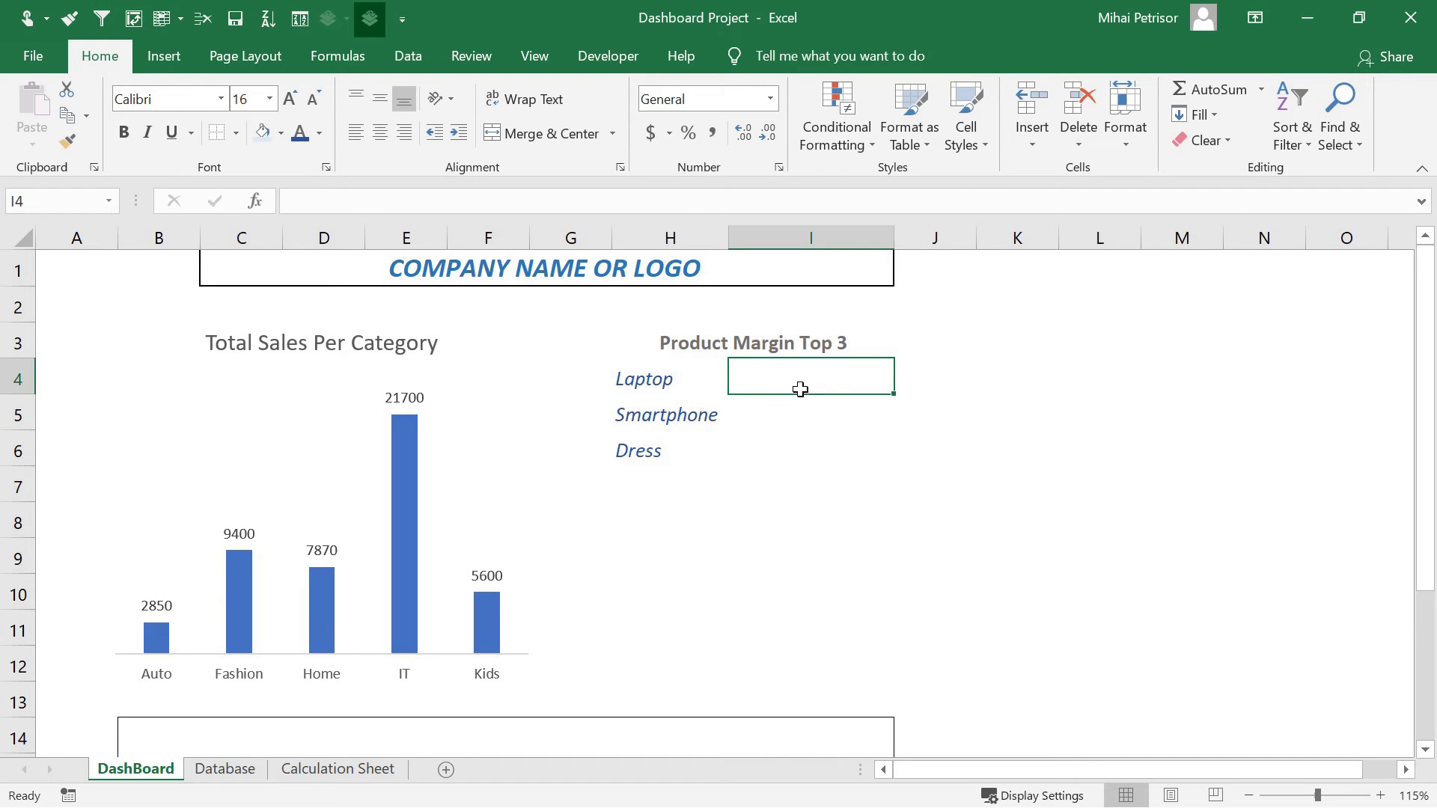
{"action": "type", "text": "="}
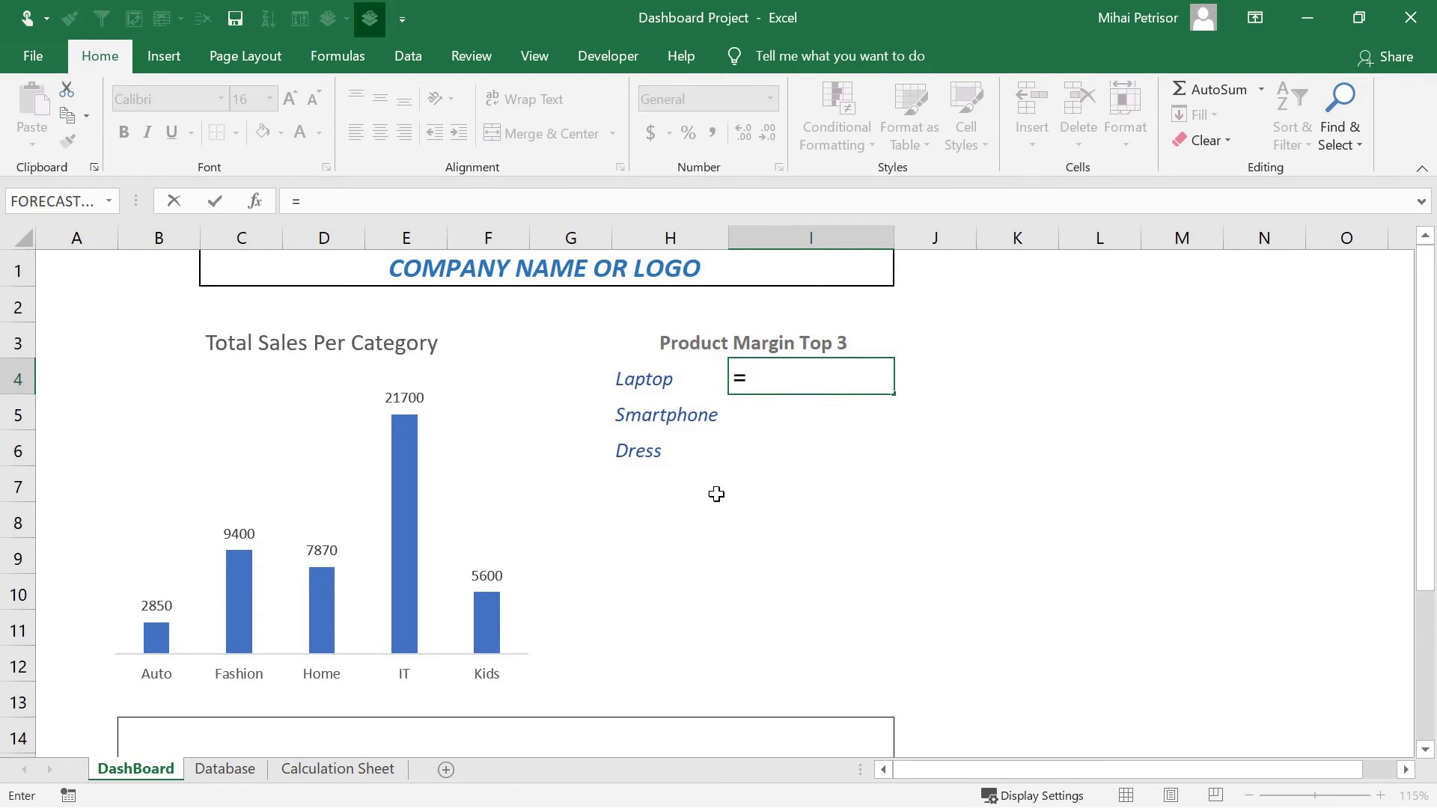
{"action": "left_click", "coordinate": [337, 768]}
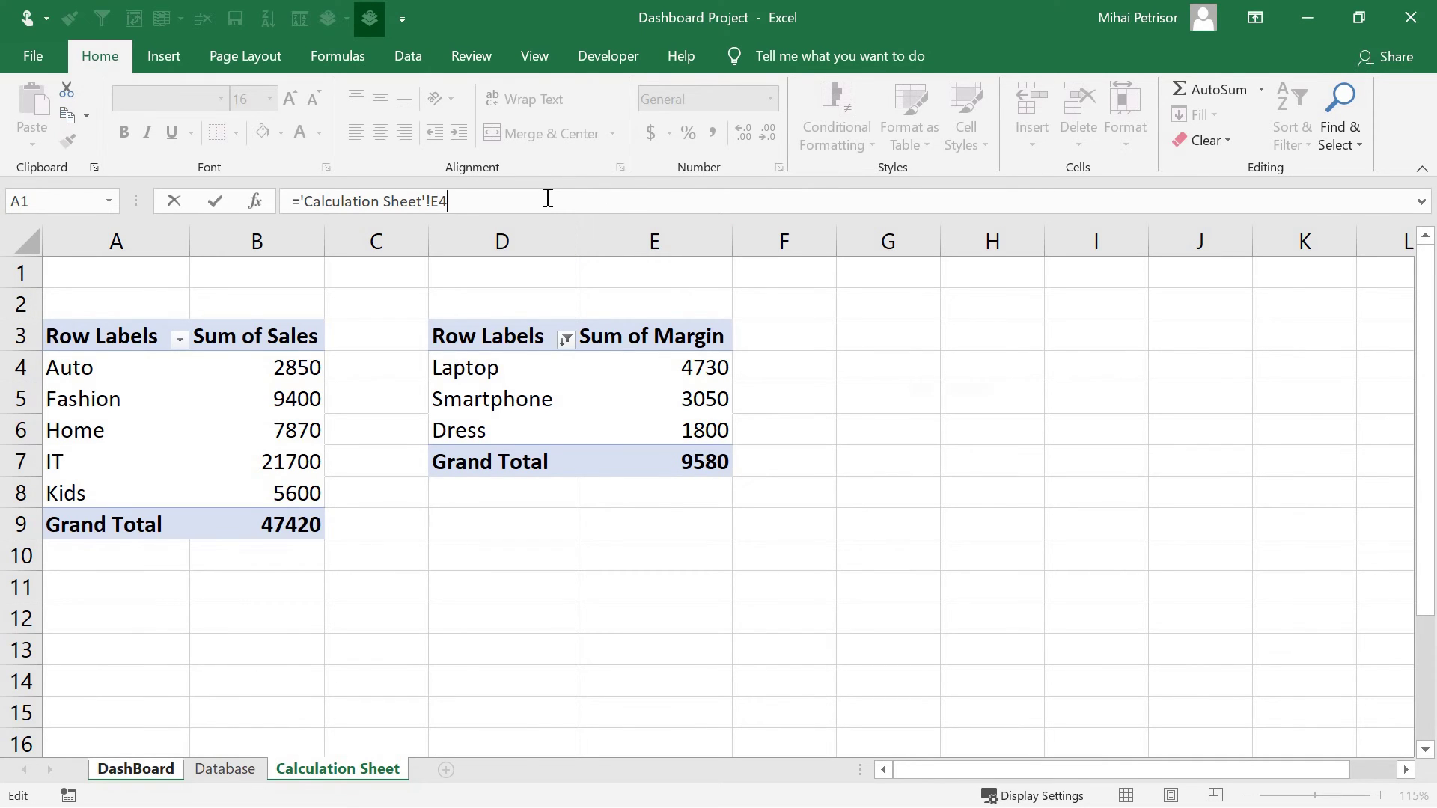
{"action": "key", "text": "Return"}
{"action": "left_click", "coordinate": [810, 366]}
{"action": "left_click_drag", "start_coordinate": [894, 396], "coordinate": [873, 469]}
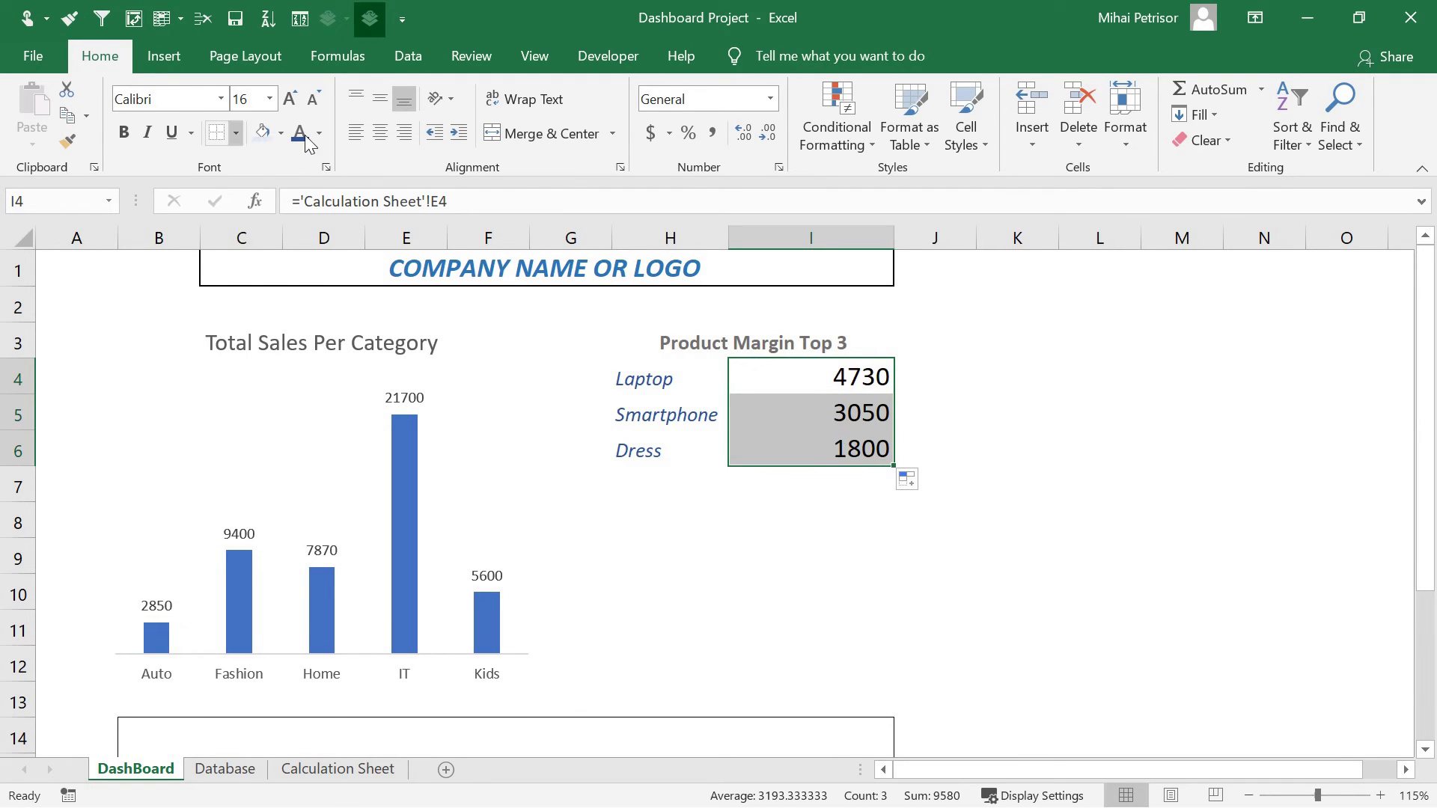
- Format the margin values in I4:I6 with font size 12, bold and left alignment
{"action": "left_click", "coordinate": [314, 99]}
{"action": "left_click", "coordinate": [313, 99]}
{"action": "left_click", "coordinate": [123, 132]}
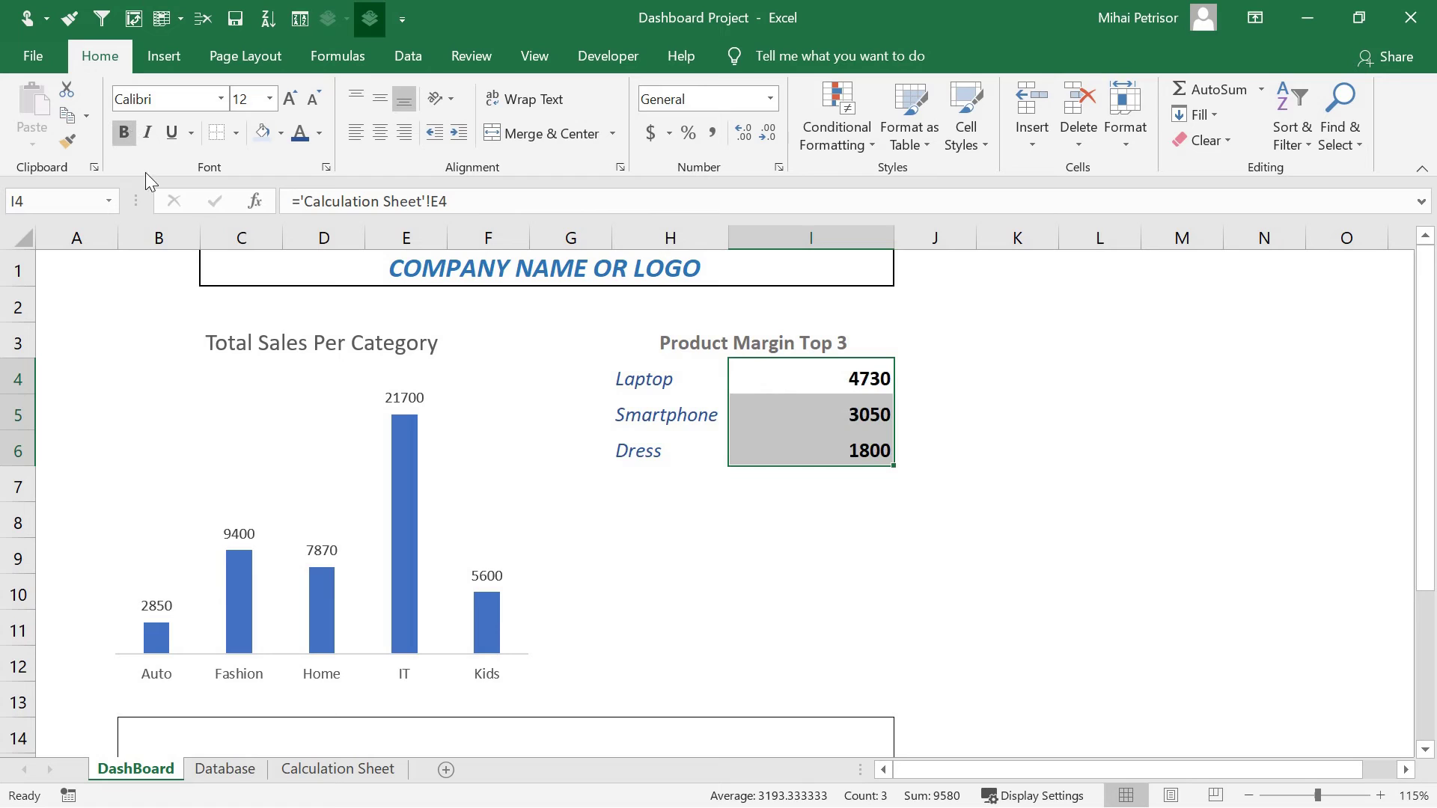
{"action": "left_click", "coordinate": [354, 134]}
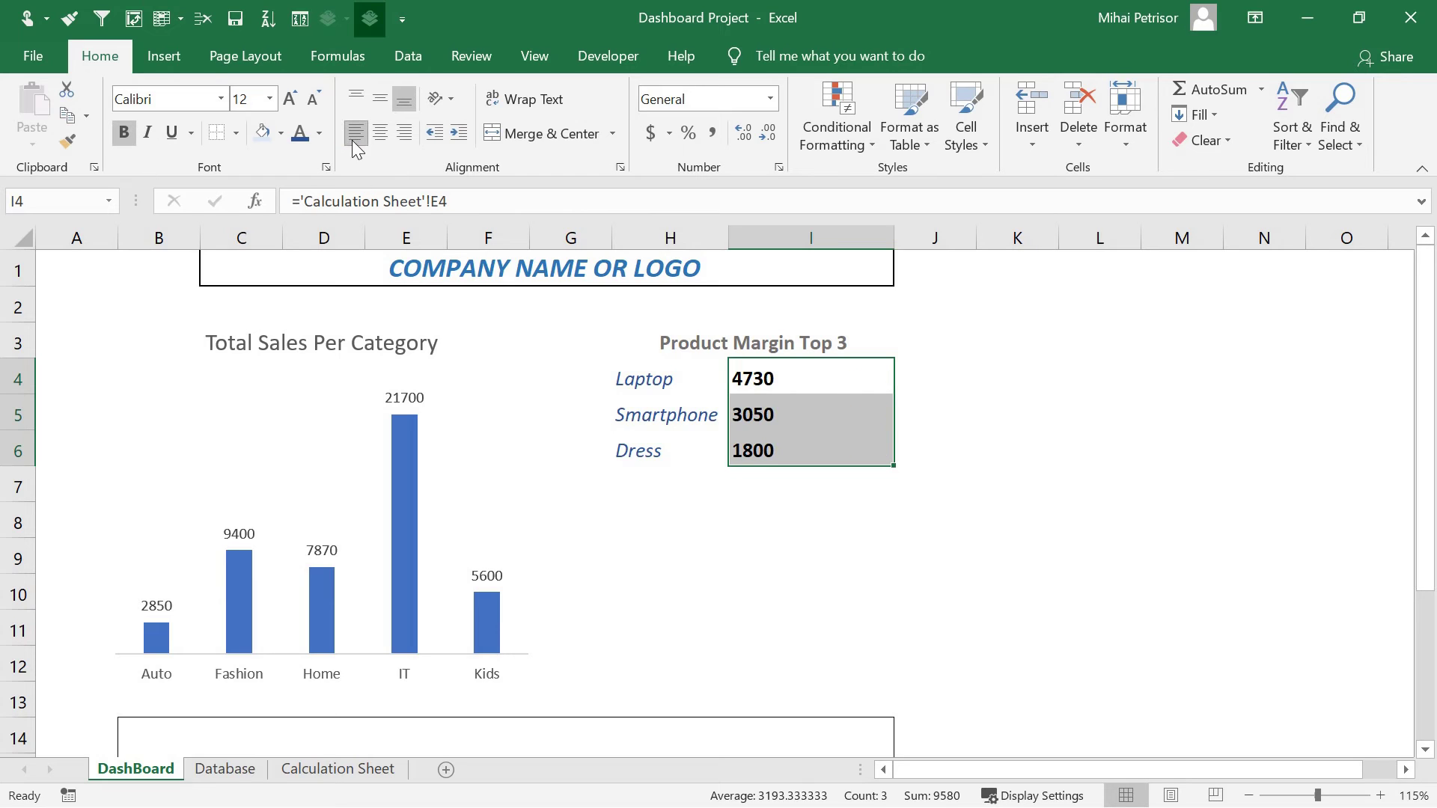
- Give the margin values in I4:I6 a blue font color and italic style, and remove their bold
{"action": "left_click_drag", "start_coordinate": [687, 382], "coordinate": [674, 445]}
{"action": "left_click_drag", "start_coordinate": [773, 379], "coordinate": [769, 447]}
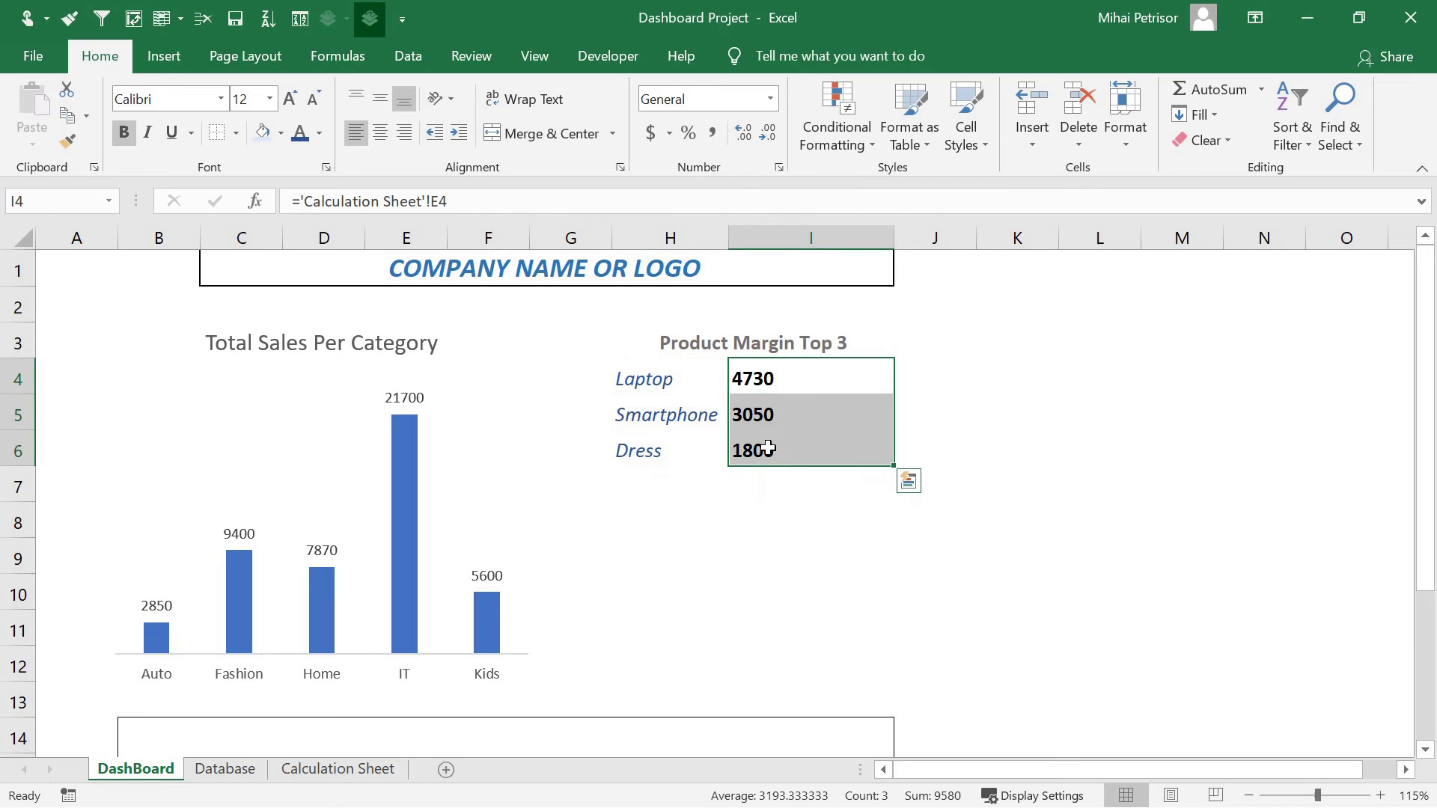
{"action": "left_click", "coordinate": [318, 137]}
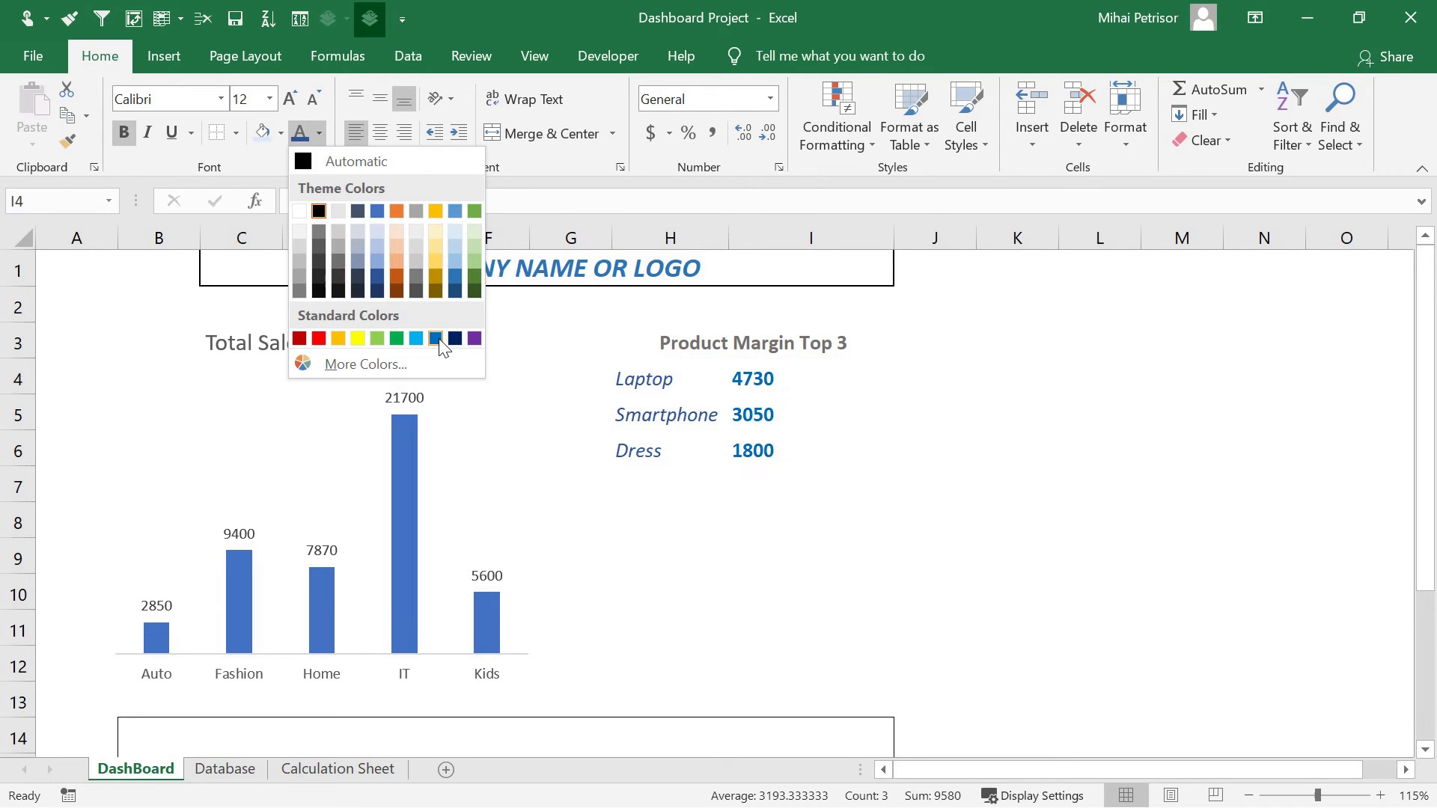
{"action": "left_click", "coordinate": [454, 338]}
{"action": "left_click", "coordinate": [150, 133]}
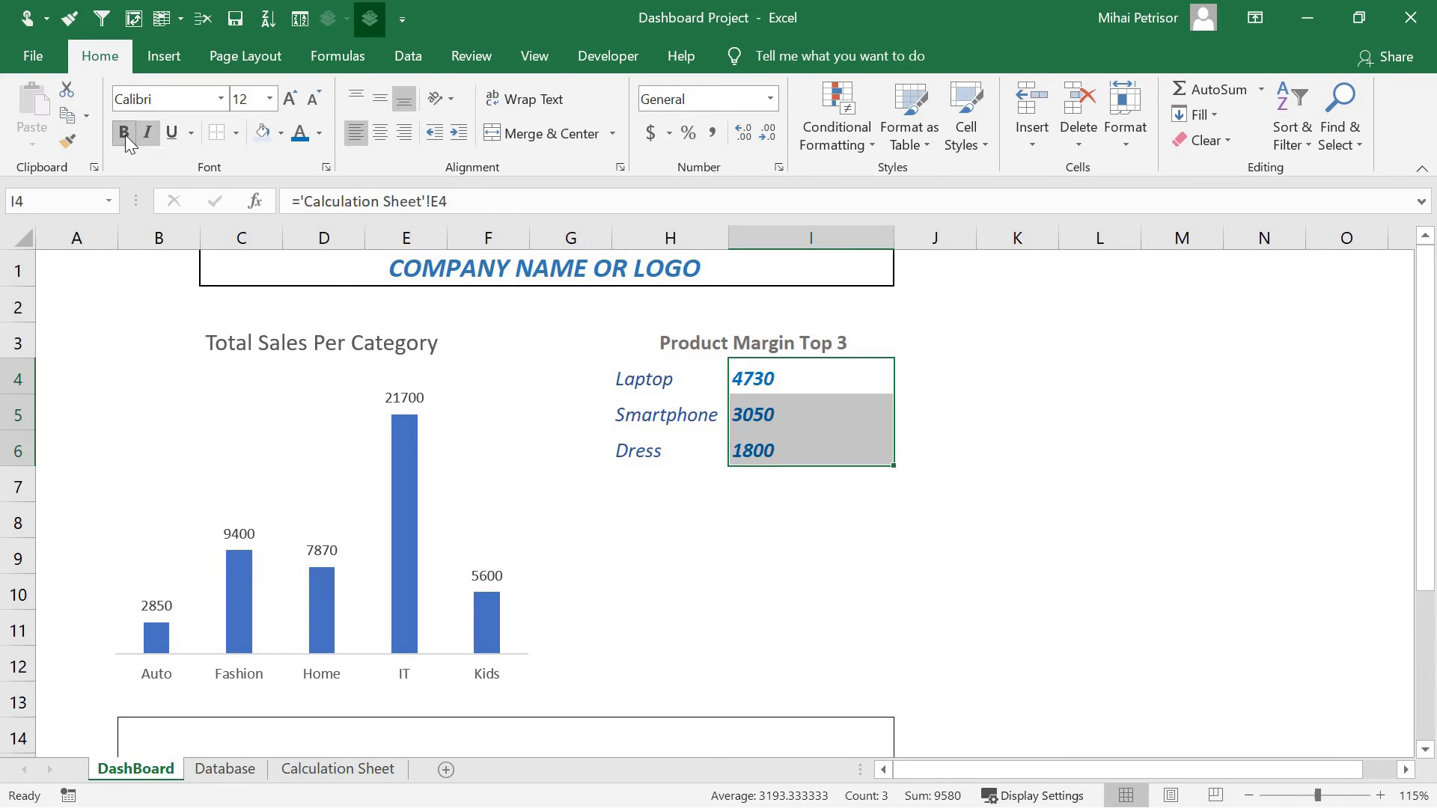
{"action": "left_click", "coordinate": [123, 132]}
{"action": "left_click", "coordinate": [757, 556]}
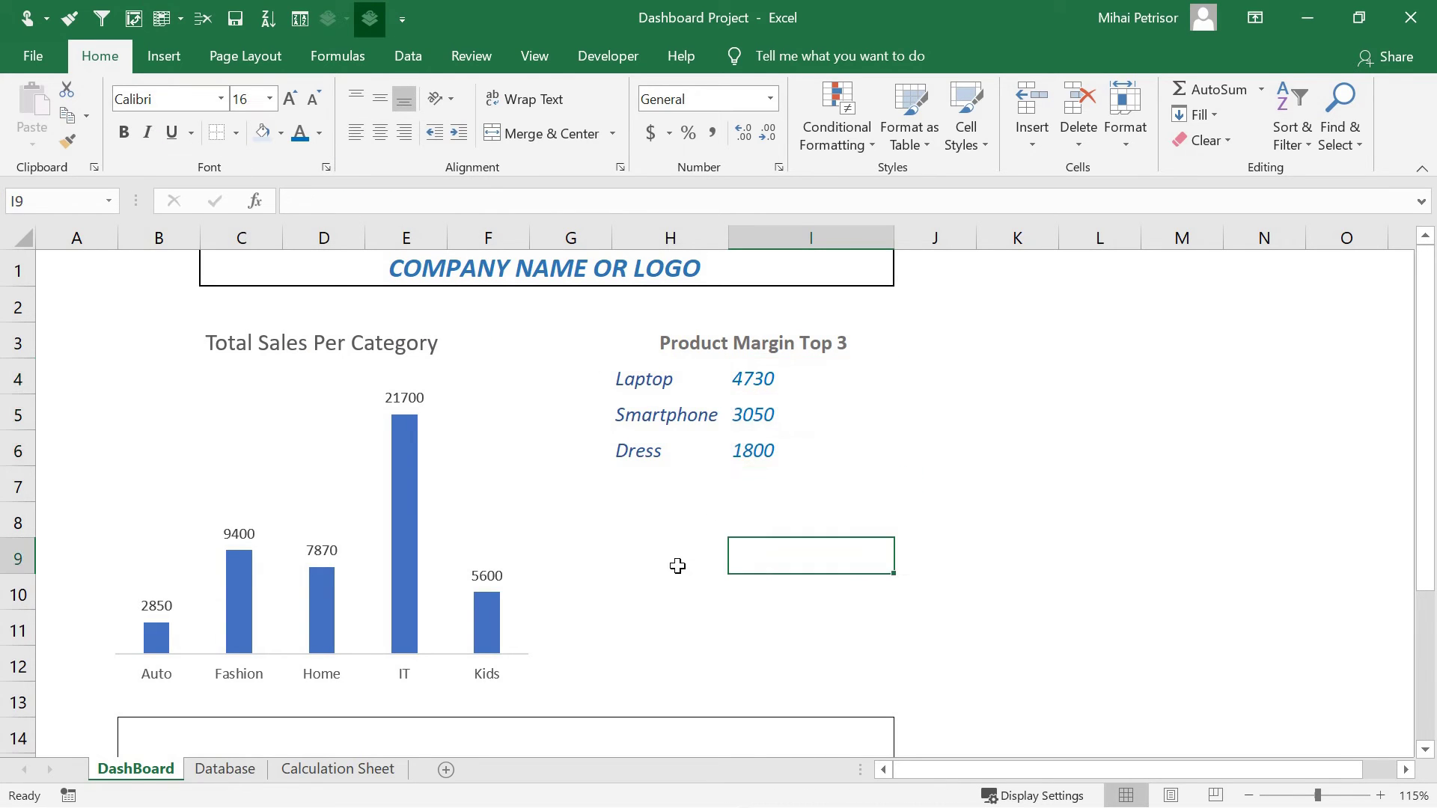
- Move the product names and margins from H4:I6 down to H6:I8
{"action": "left_click", "coordinate": [735, 343]}
{"action": "left_click", "coordinate": [695, 519]}
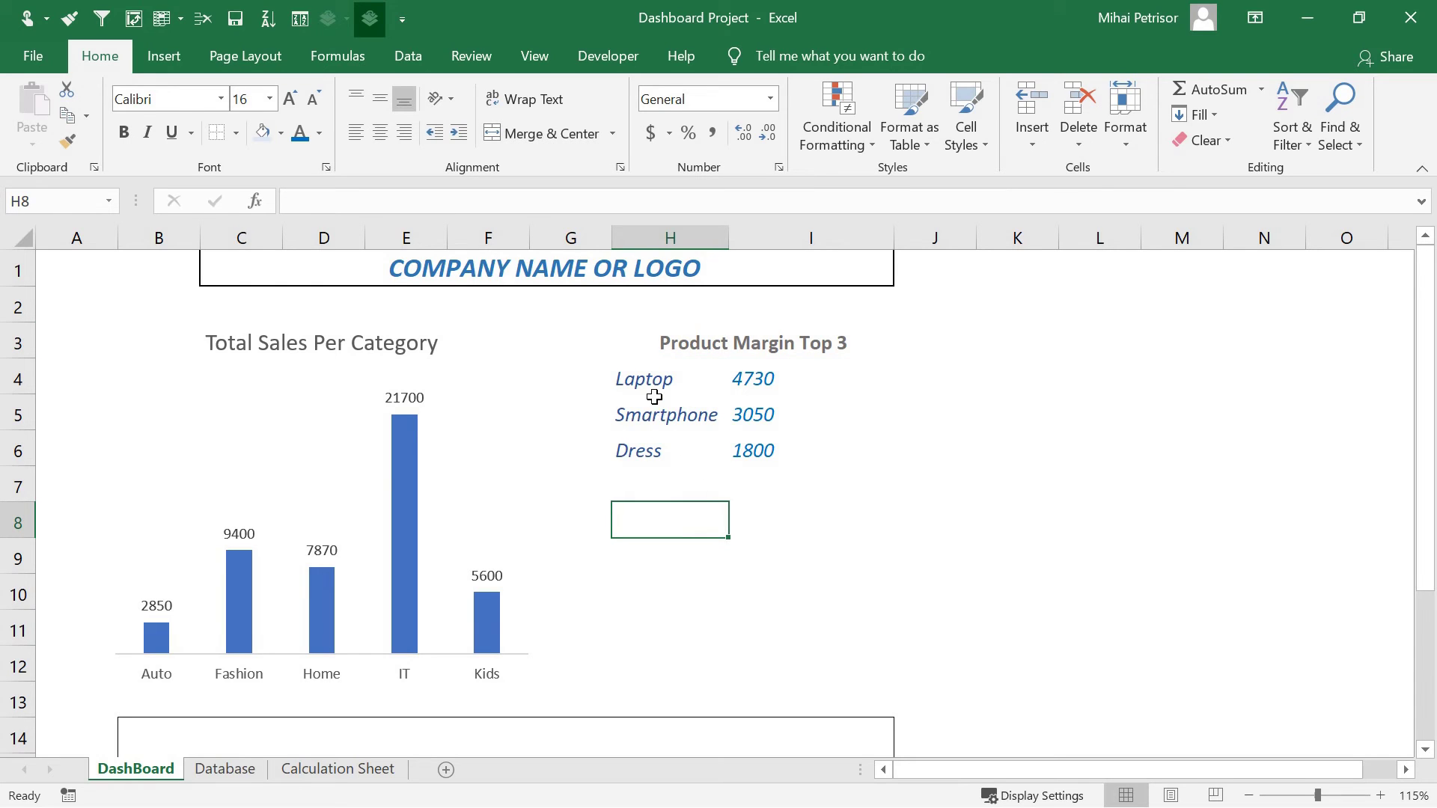
{"action": "left_click_drag", "start_coordinate": [680, 381], "coordinate": [740, 460]}
{"action": "key", "text": "ctrl+c"}
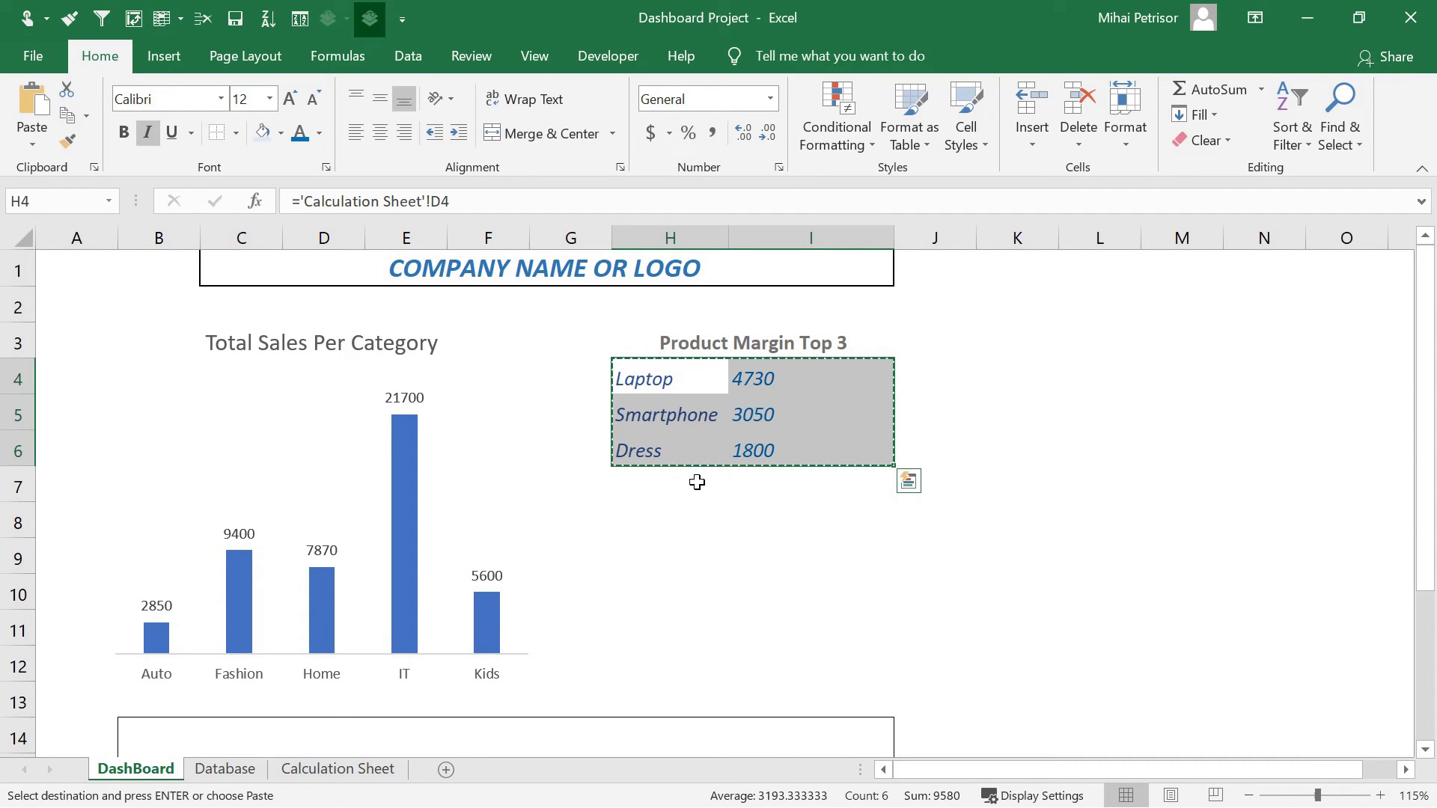
{"action": "left_click", "coordinate": [691, 419]}
{"action": "left_click", "coordinate": [686, 448]}
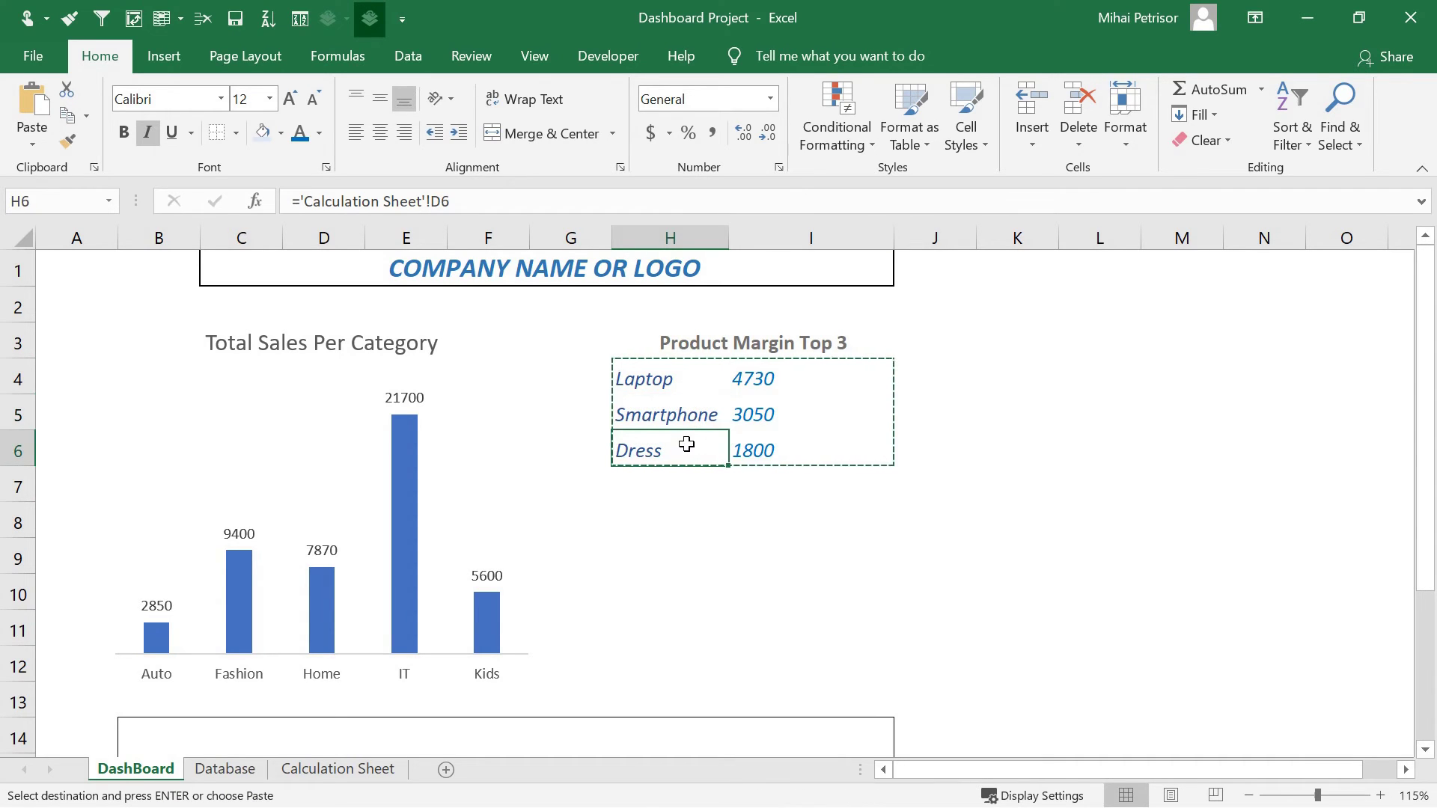
{"action": "key", "text": "ctrl+v"}
{"action": "left_click", "coordinate": [765, 588]}
- Move the merged "Product Margin Top 3" title from H3:I3 down to H4:I4
{"action": "left_click", "coordinate": [763, 353]}
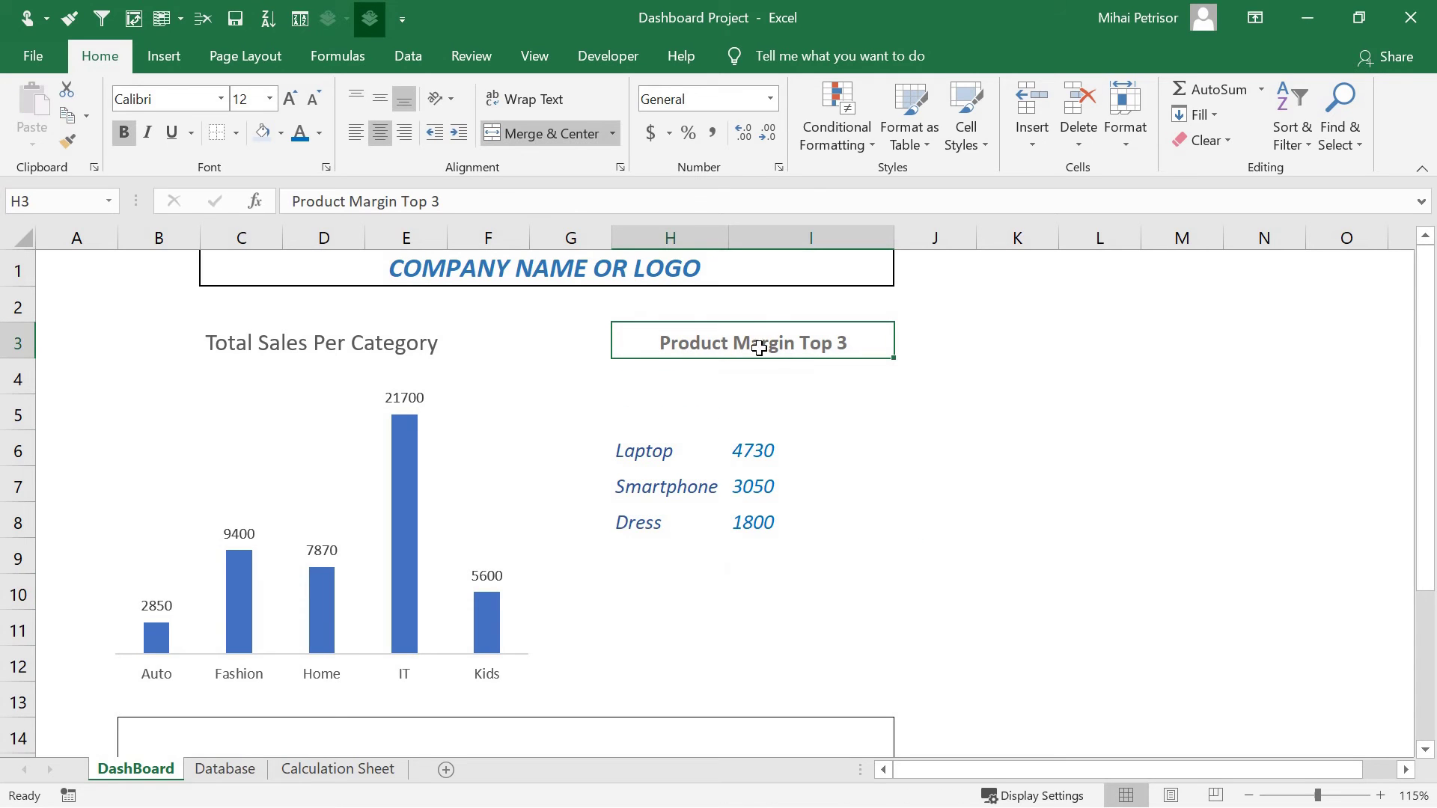
{"action": "key", "text": "ctrl+c"}
{"action": "left_click", "coordinate": [677, 378]}
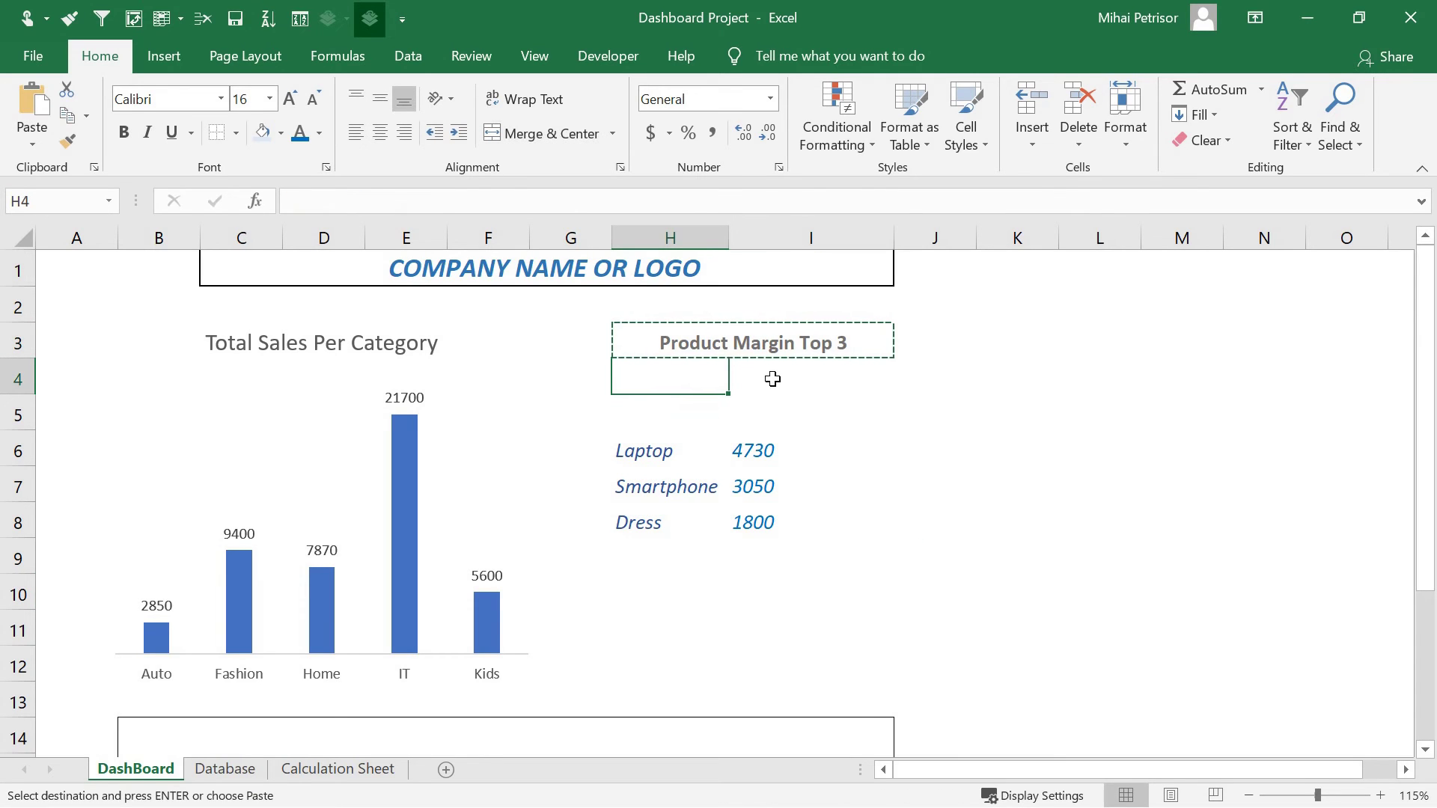
{"action": "left_click_drag", "start_coordinate": [827, 374], "coordinate": [699, 378]}
{"action": "key", "text": "Return"}
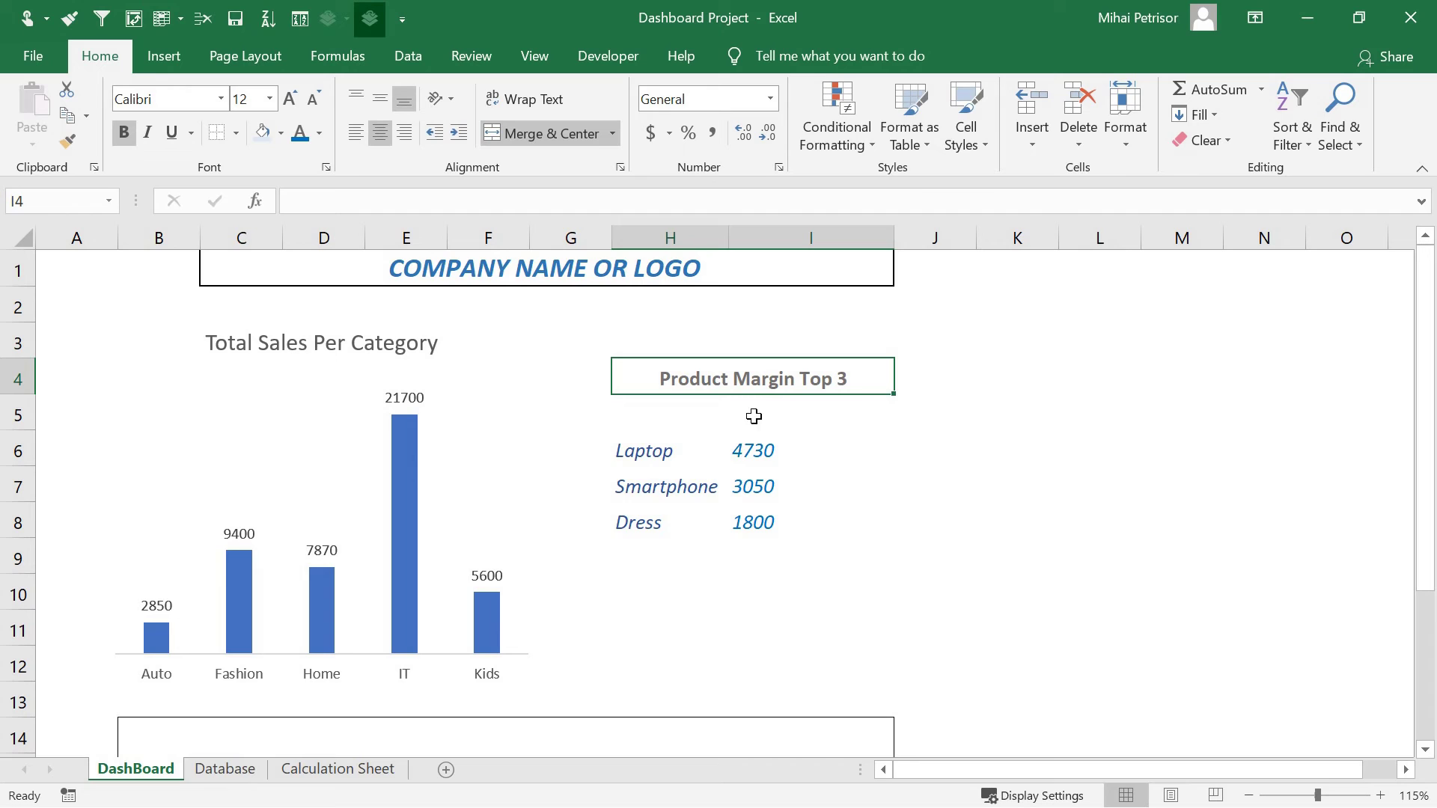
- Reduce the height of empty row 5 below the list title and of rows 2 and 3 above it
{"action": "left_click", "coordinate": [677, 415]}
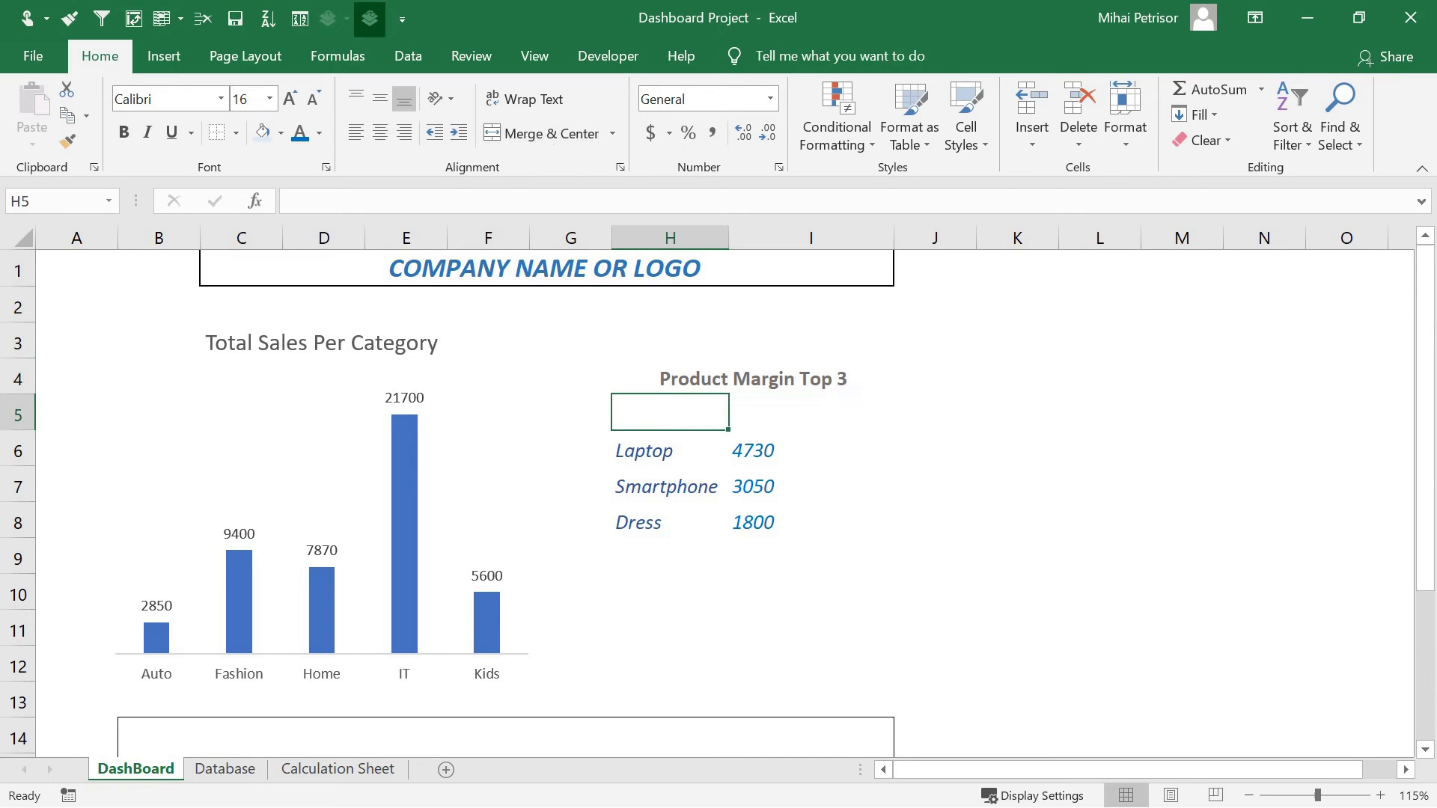
{"action": "left_click_drag", "start_coordinate": [18, 432], "coordinate": [19, 409]}
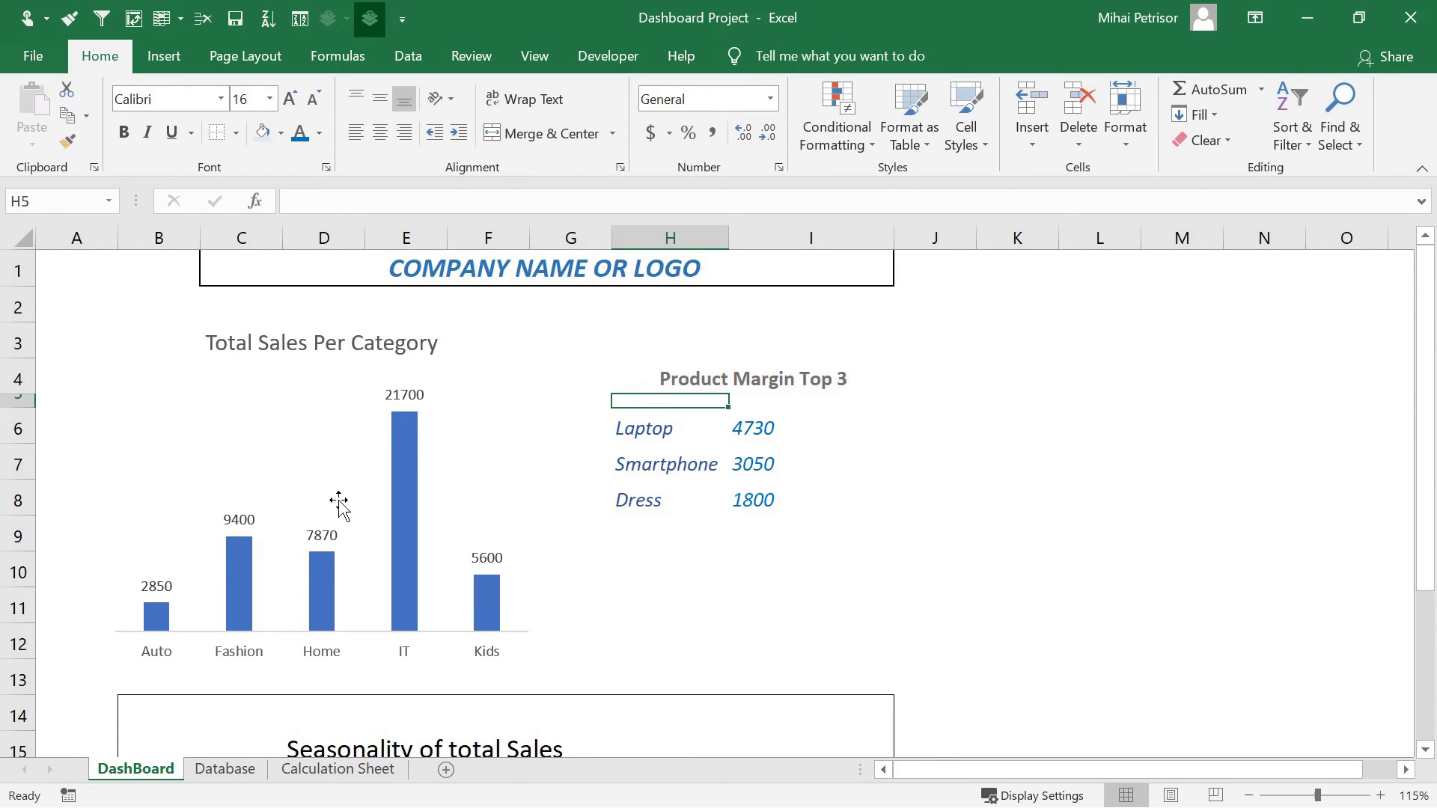
{"action": "left_click", "coordinate": [720, 558]}
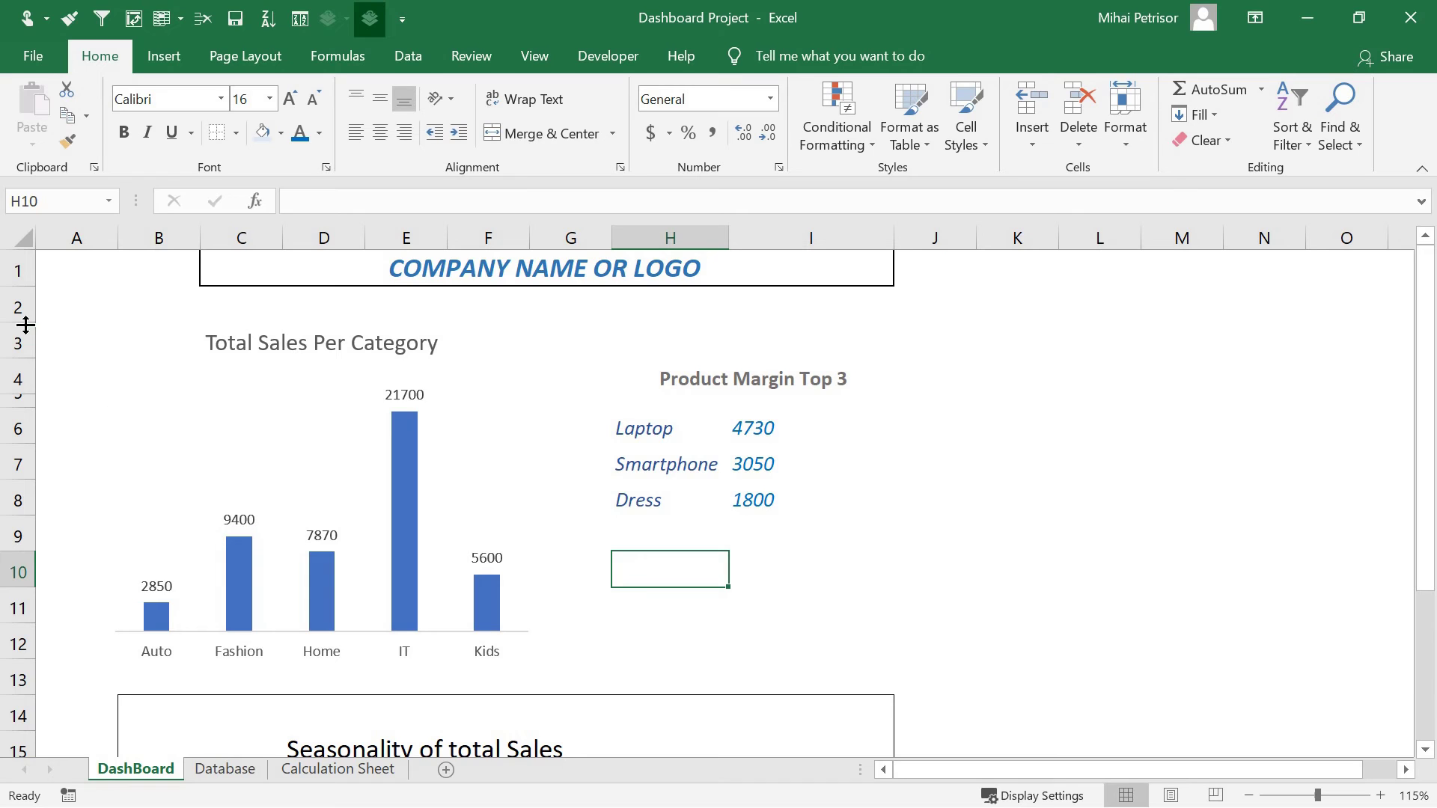
{"action": "mouse_move", "coordinate": [21, 325]}
{"action": "left_mouse_down"}
{"action": "mouse_move", "coordinate": [21, 305]}
{"action": "mouse_move", "coordinate": [21, 320]}
{"action": "left_mouse_up"}
{"action": "left_click", "coordinate": [479, 665]}
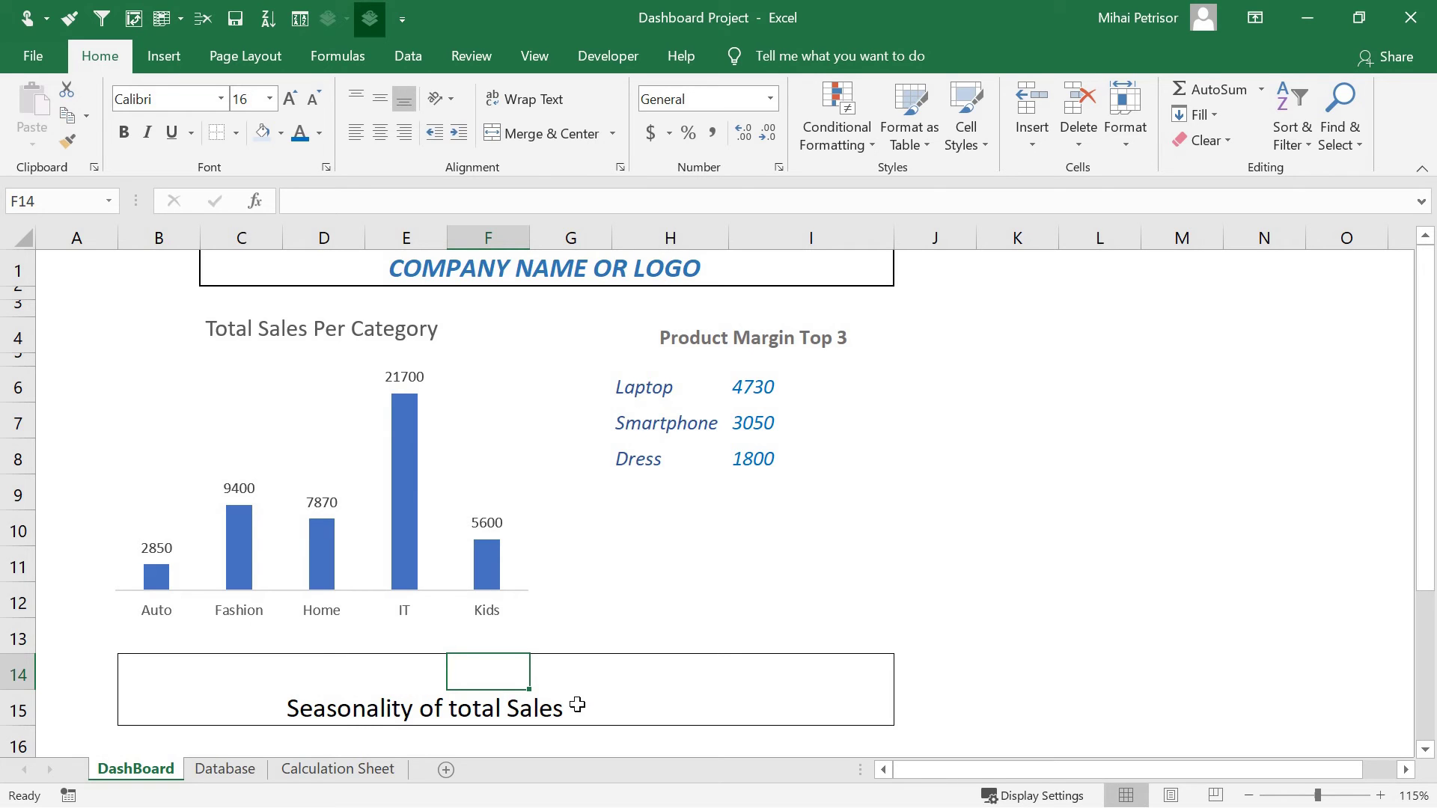
- Create a PivotTable from Database!$A$1:$I$24 on the existing Calculation Sheet at cell D10
{"action": "left_click", "coordinate": [338, 769]}
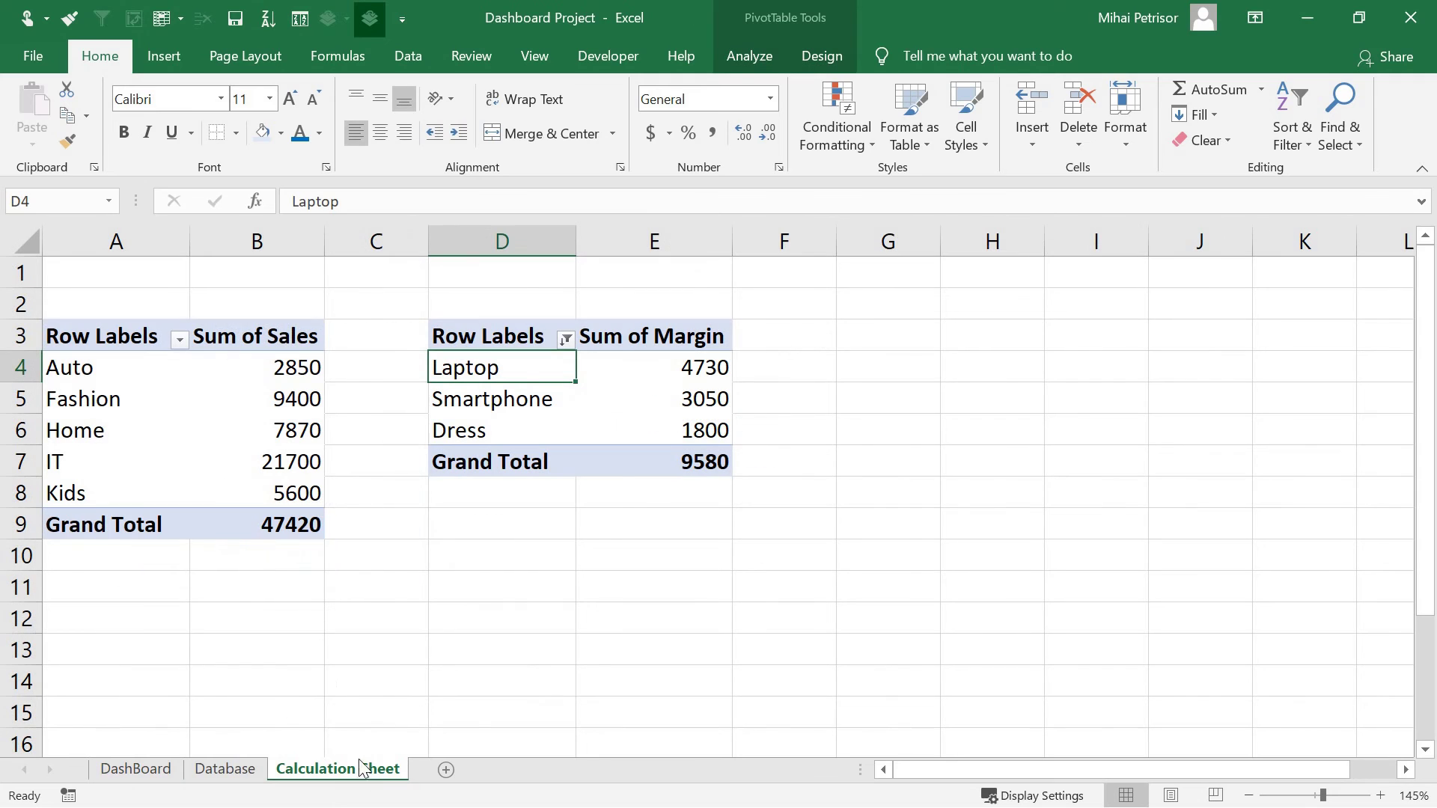
{"action": "left_click", "coordinate": [226, 771]}
{"action": "left_click", "coordinate": [399, 431]}
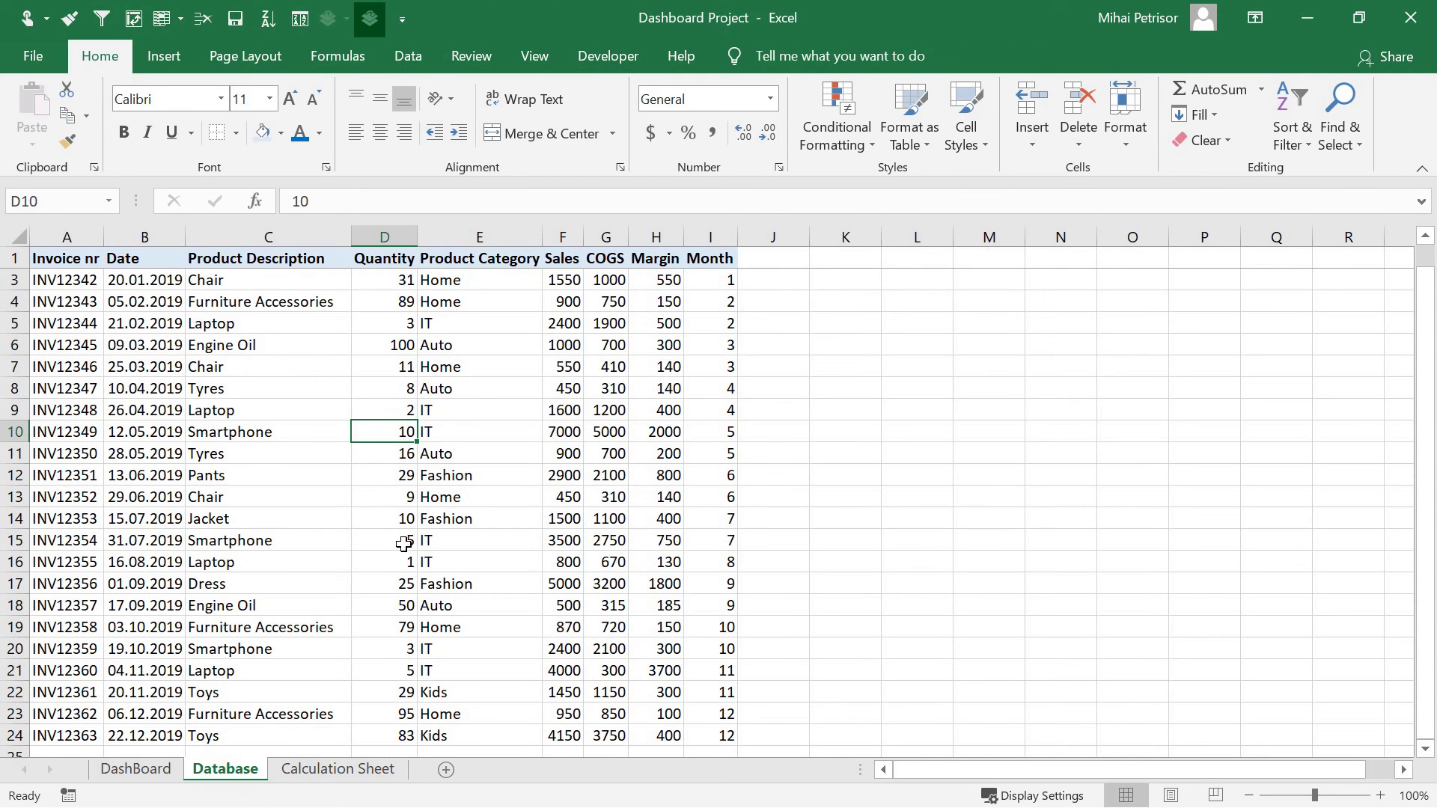
{"action": "left_click", "coordinate": [408, 56]}
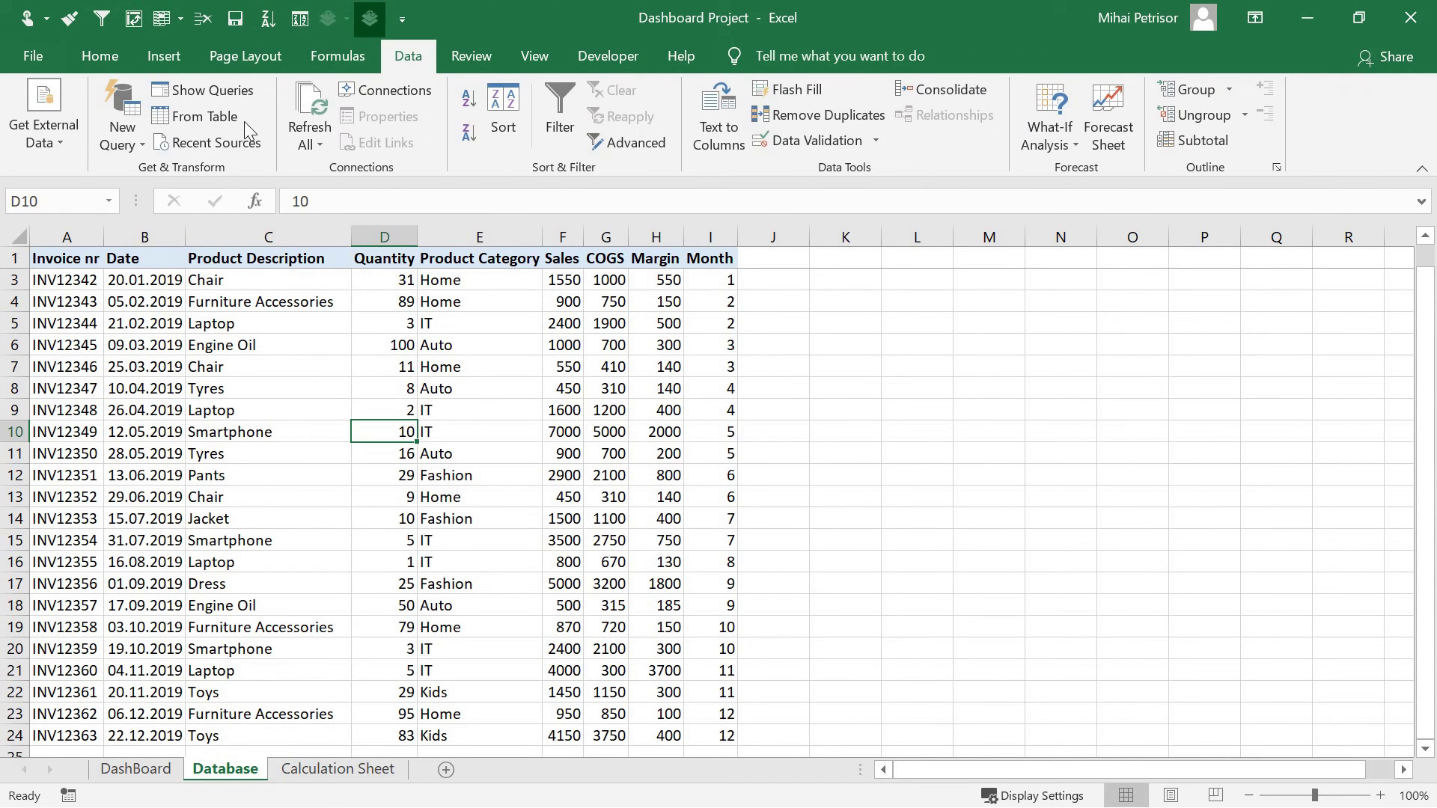
{"action": "left_click", "coordinate": [163, 56]}
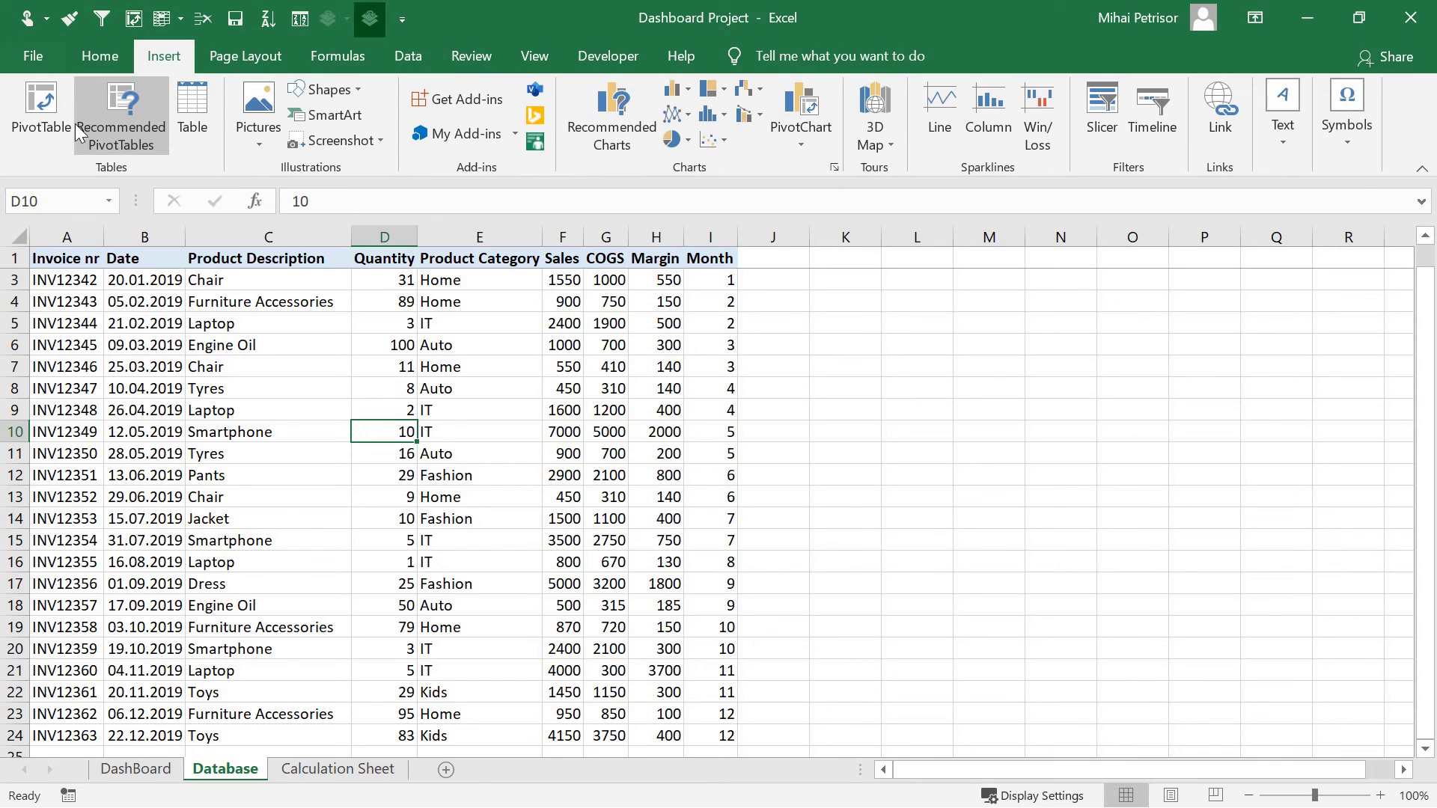
{"action": "left_click", "coordinate": [41, 116]}
{"action": "left_click", "coordinate": [314, 360]}
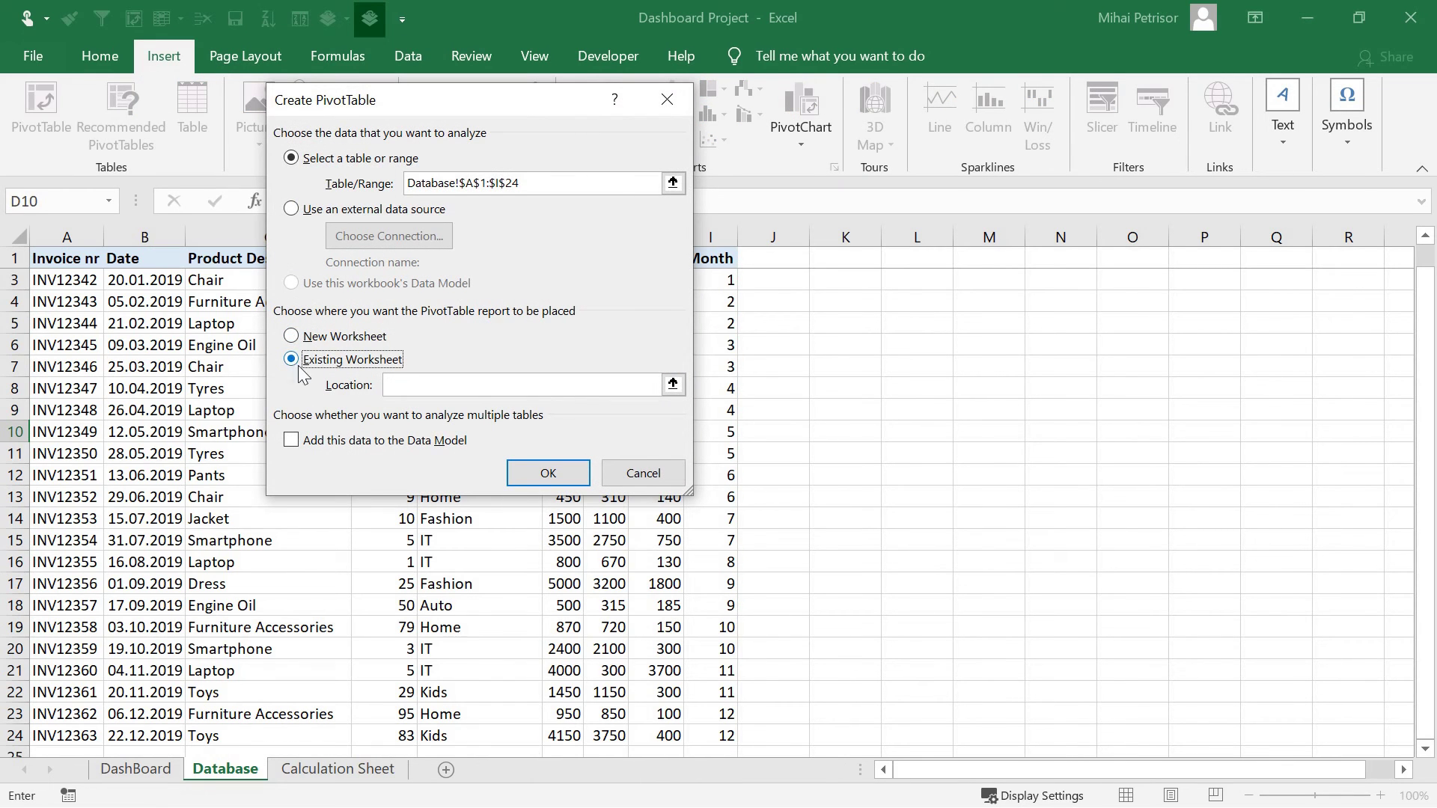
{"action": "left_click", "coordinate": [673, 384]}
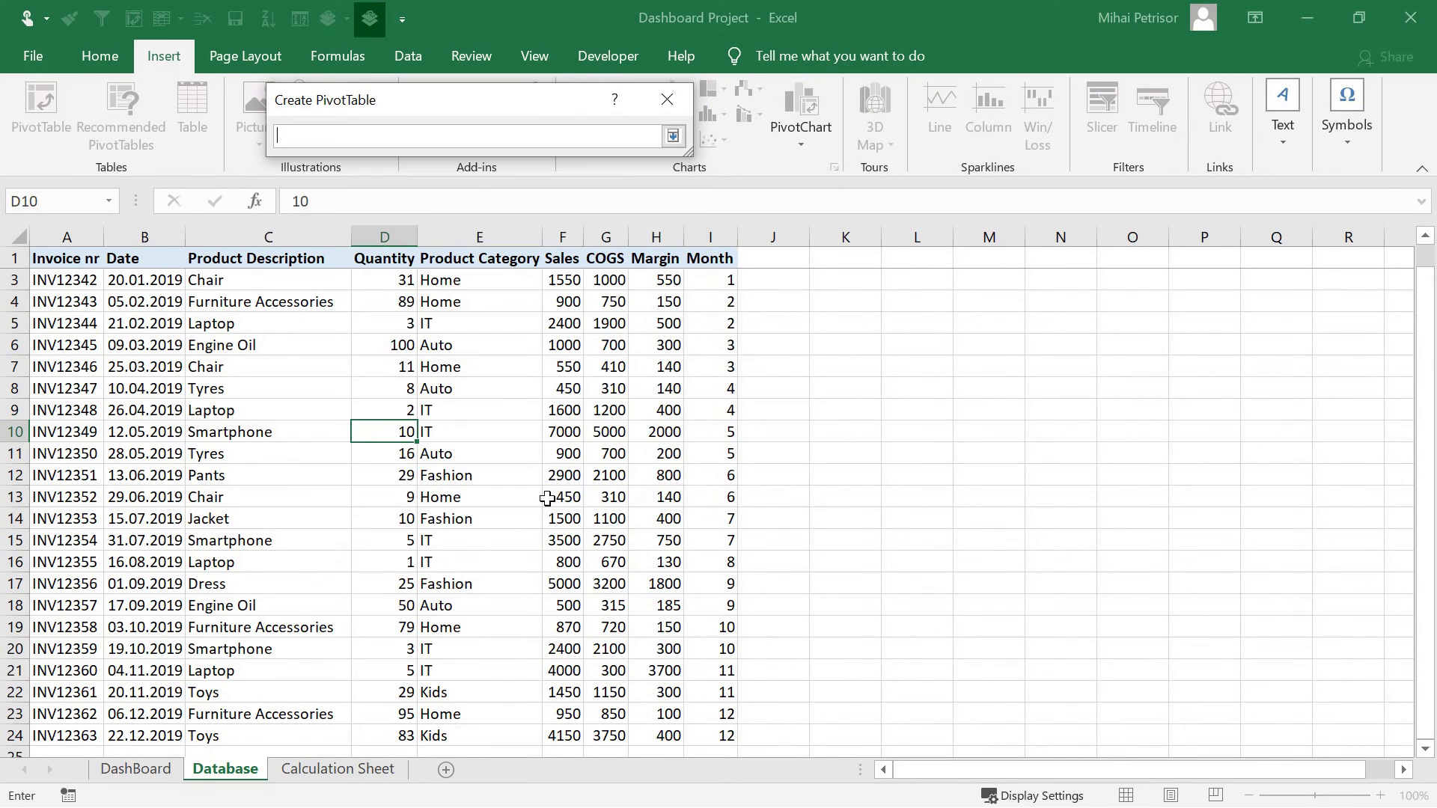
{"action": "left_click", "coordinate": [312, 771]}
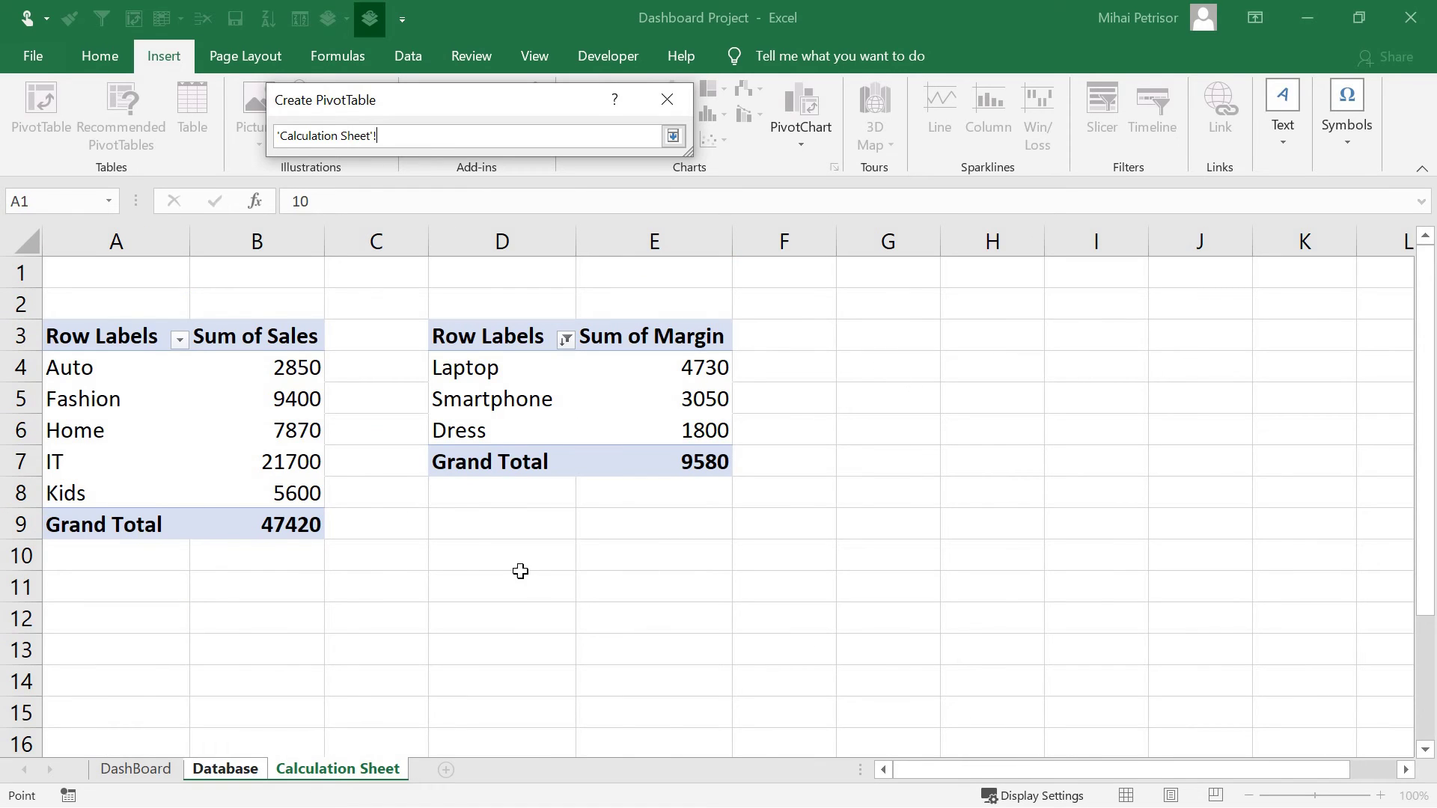
{"action": "left_click", "coordinate": [471, 563]}
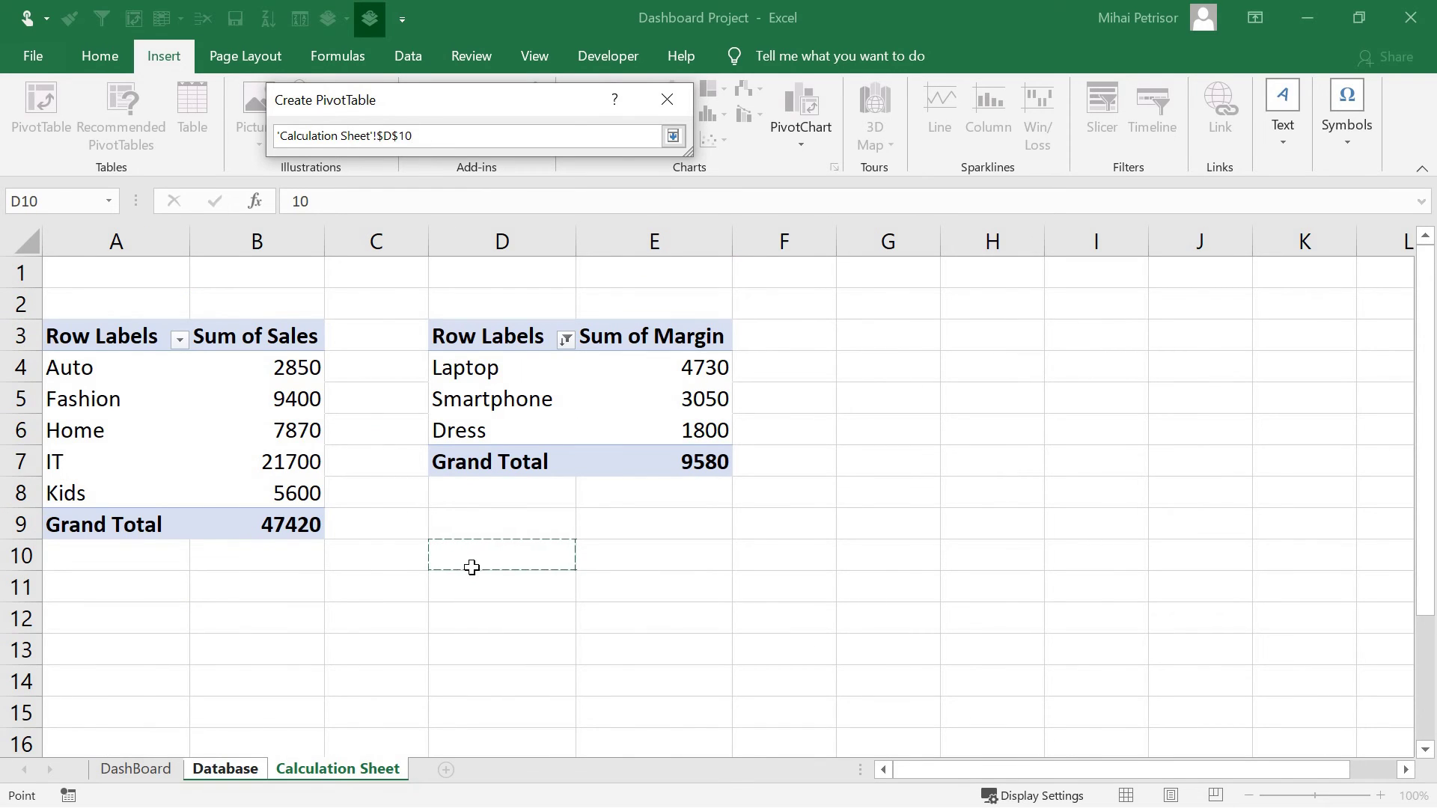
{"action": "left_click", "coordinate": [673, 135]}
{"action": "left_click", "coordinate": [548, 472]}
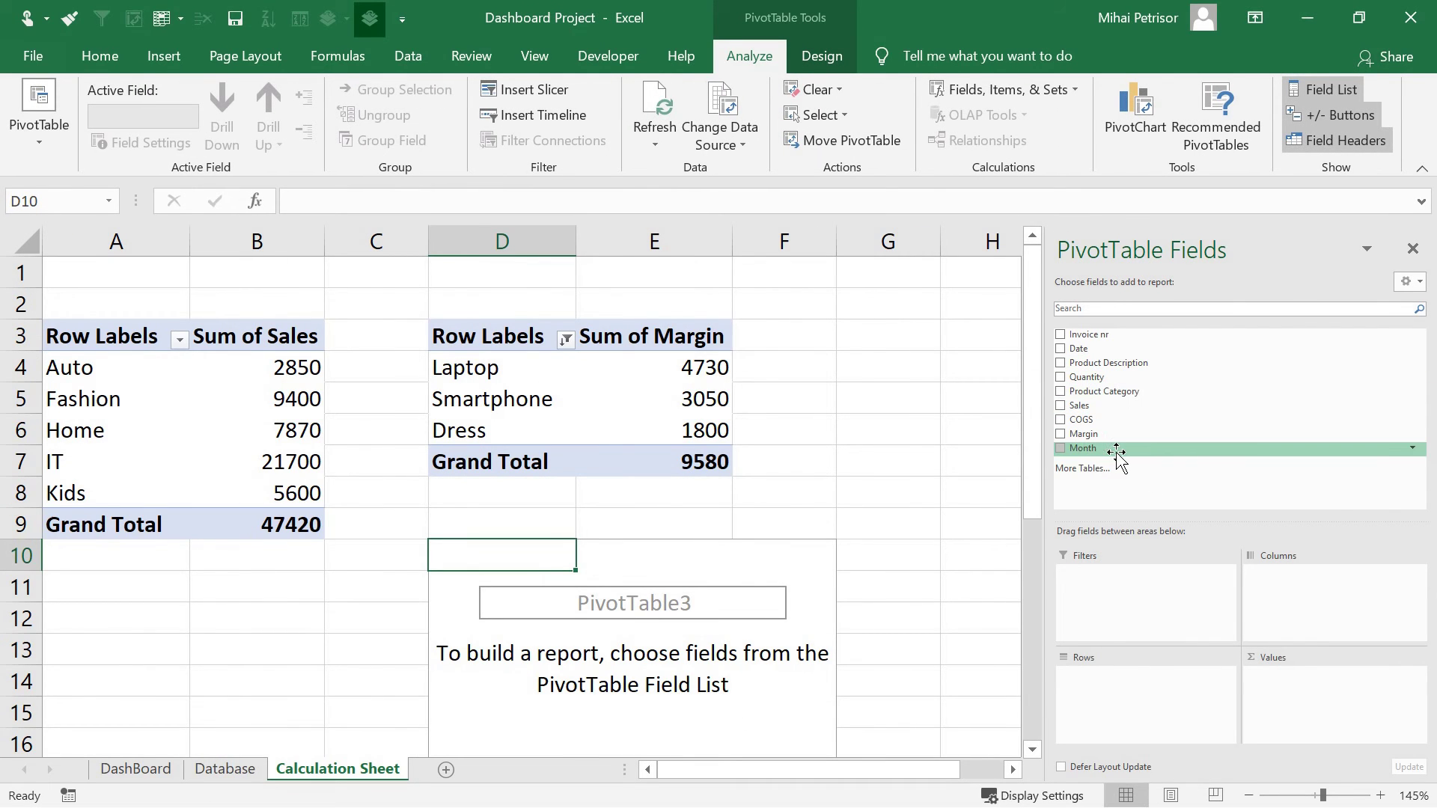
- Add Month to the rows and Sales to the values of the new PivotTable at D10
{"action": "left_click_drag", "start_coordinate": [1119, 449], "coordinate": [1134, 689]}
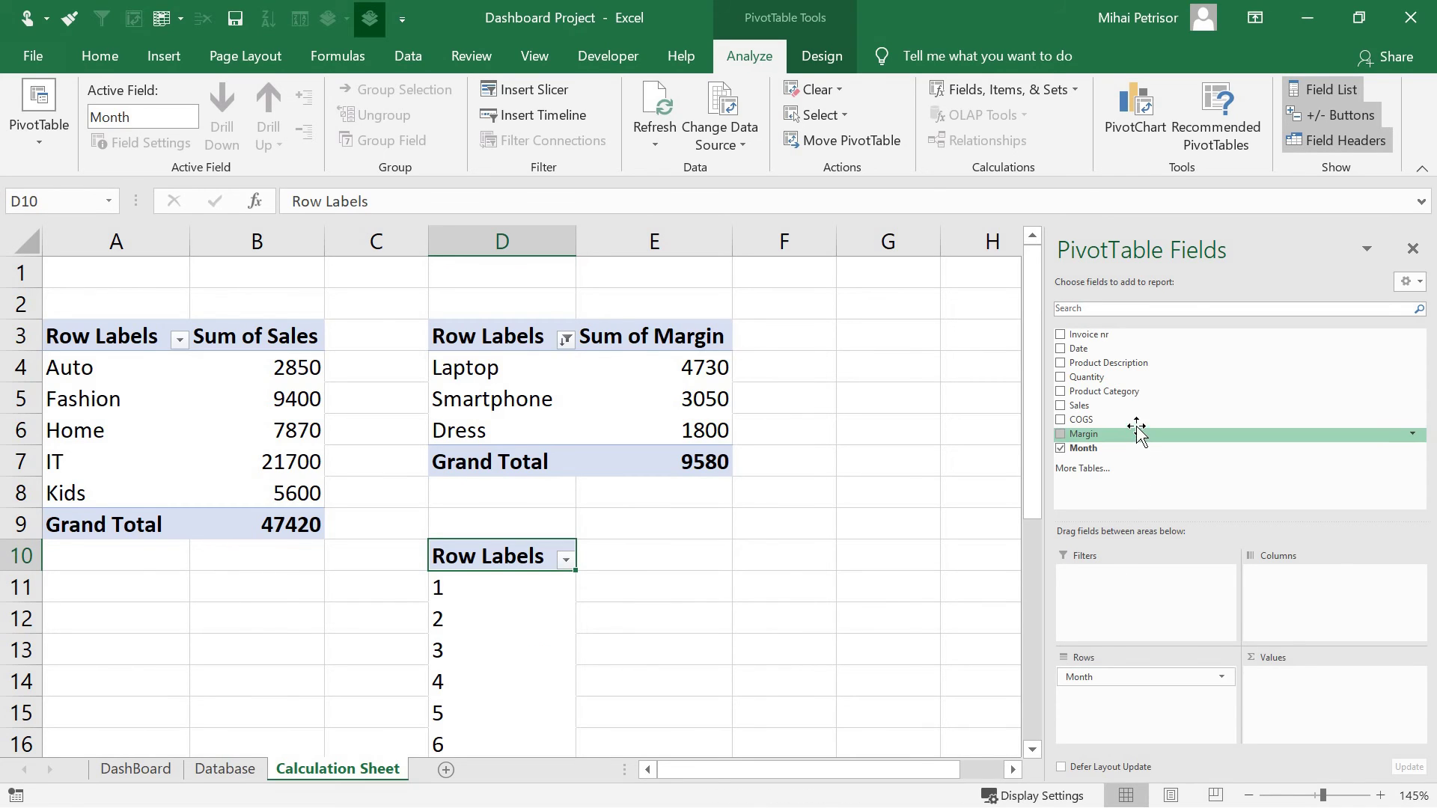
{"action": "left_click_drag", "start_coordinate": [1136, 404], "coordinate": [1326, 715]}
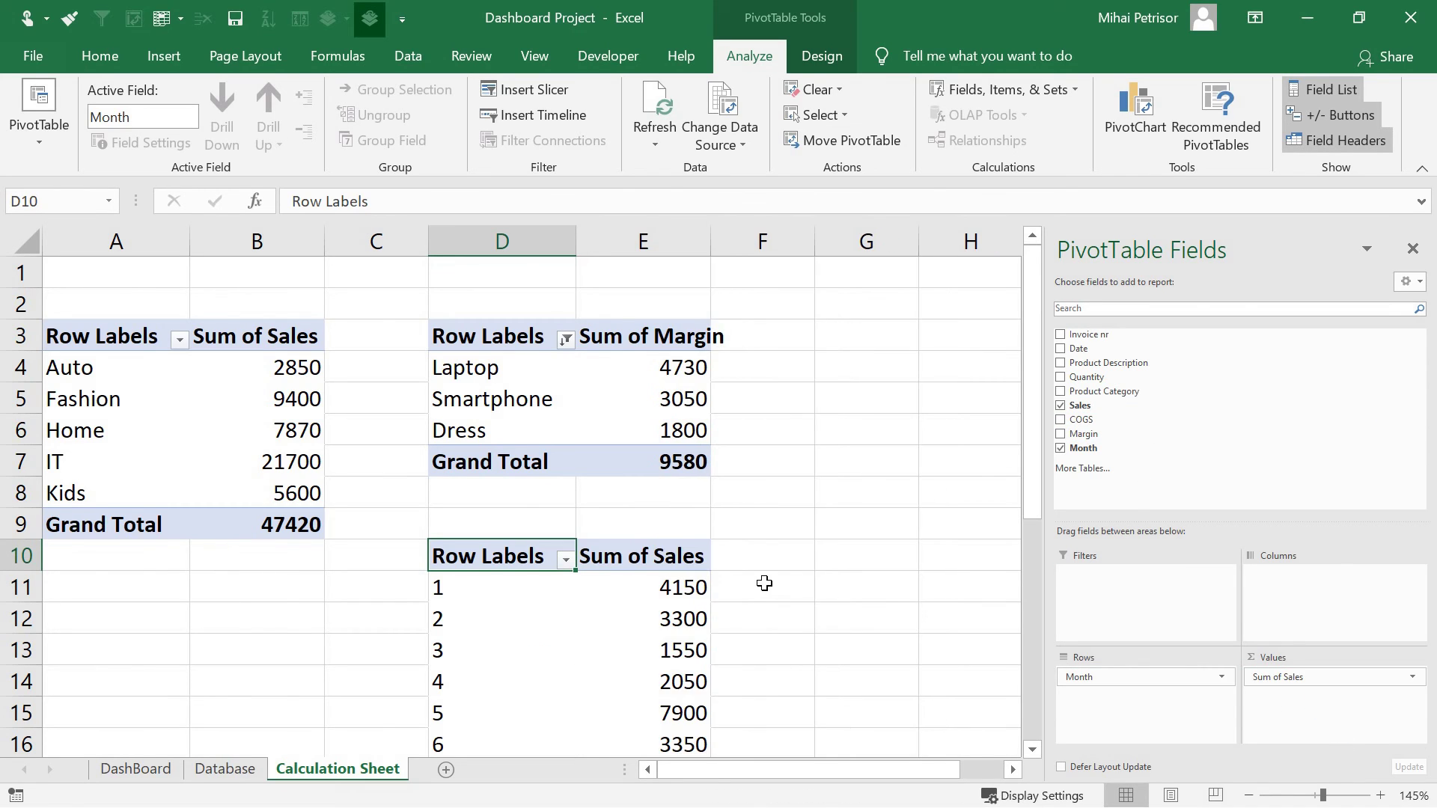
- Insert a Line PivotChart of the monthly sales PivotTable
{"action": "scroll", "coordinate": [760, 582], "scroll_direction": "down", "scroll_amount": 2}
{"action": "left_click", "coordinate": [645, 485]}
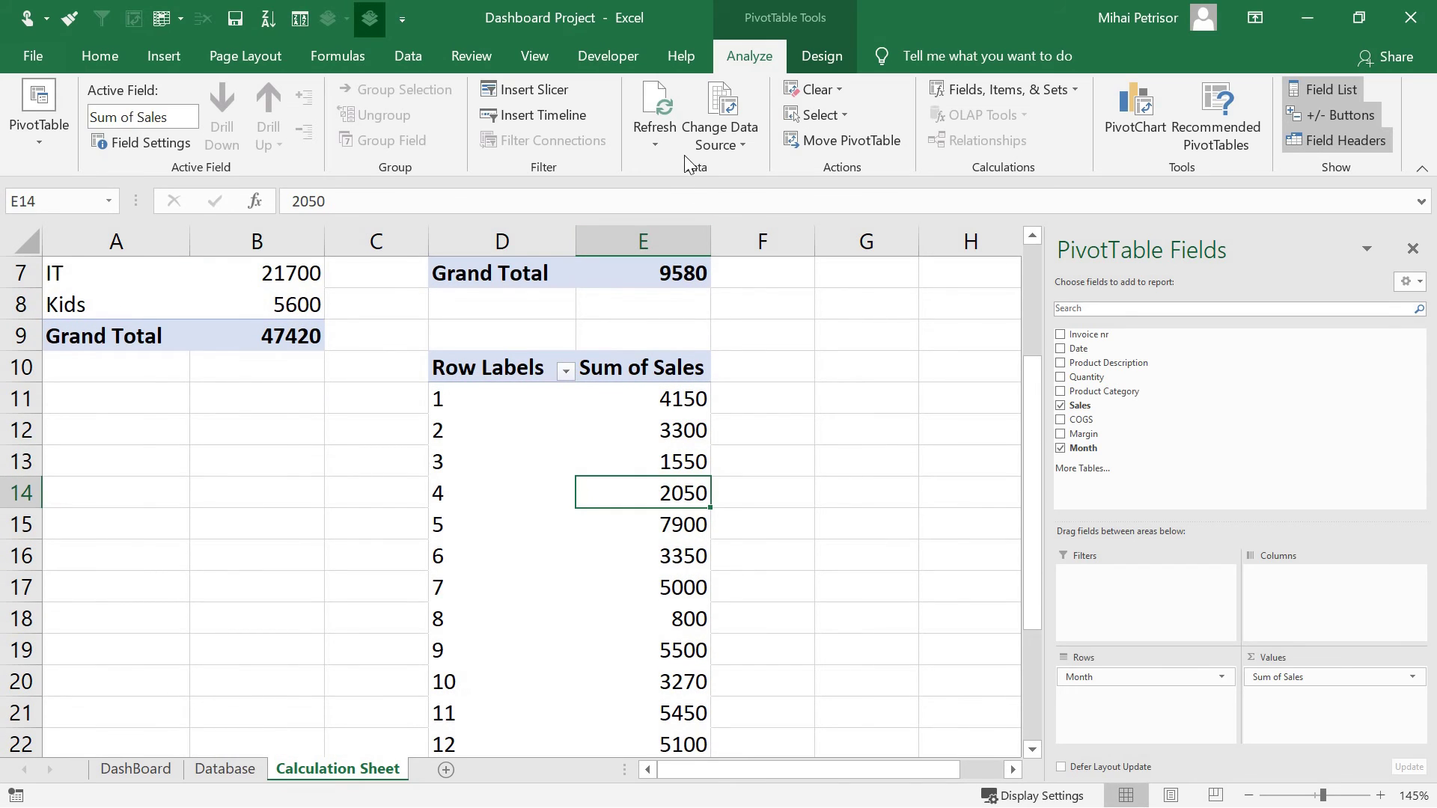
{"action": "left_click", "coordinate": [1141, 120]}
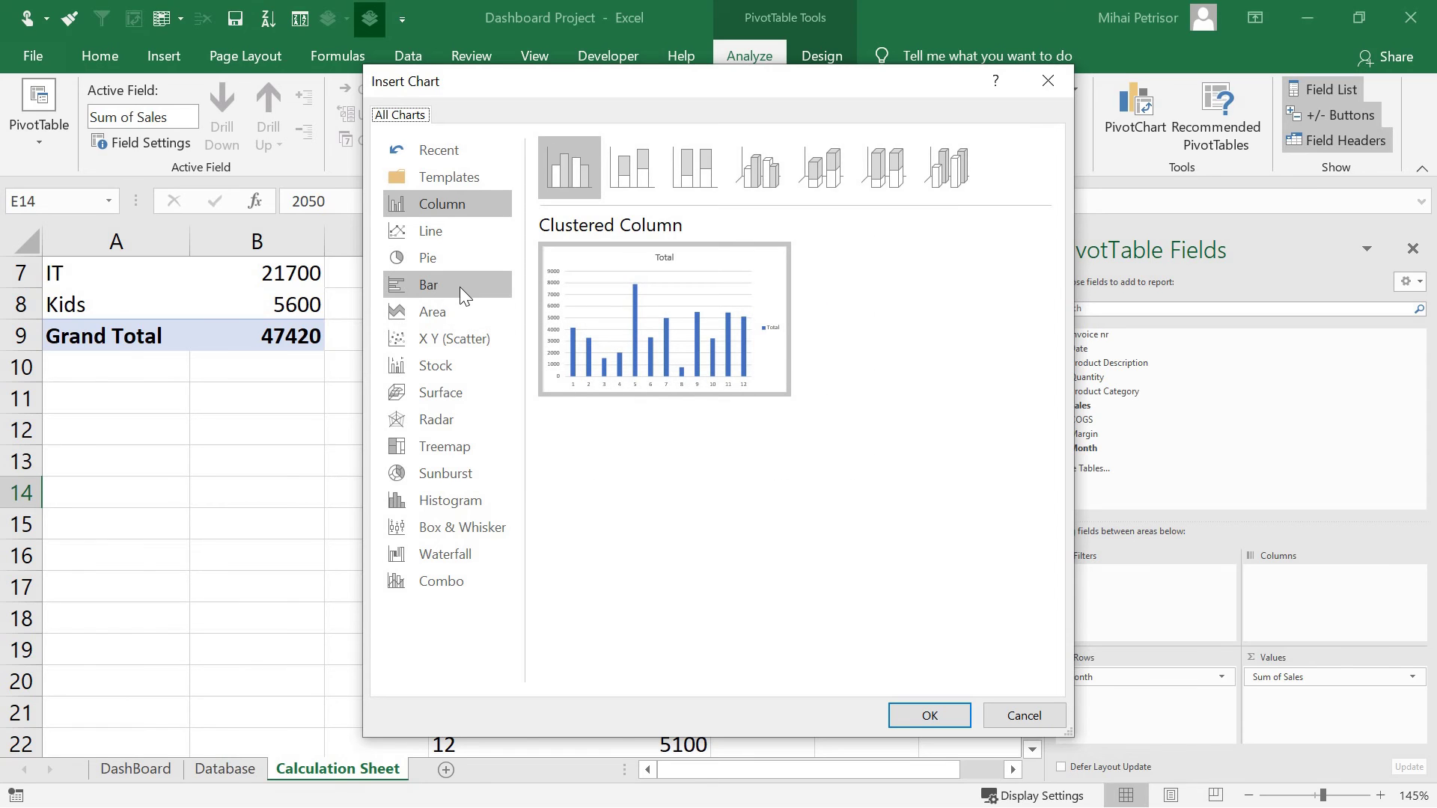
{"action": "left_click", "coordinate": [459, 238]}
{"action": "mouse_move", "coordinate": [608, 340]}
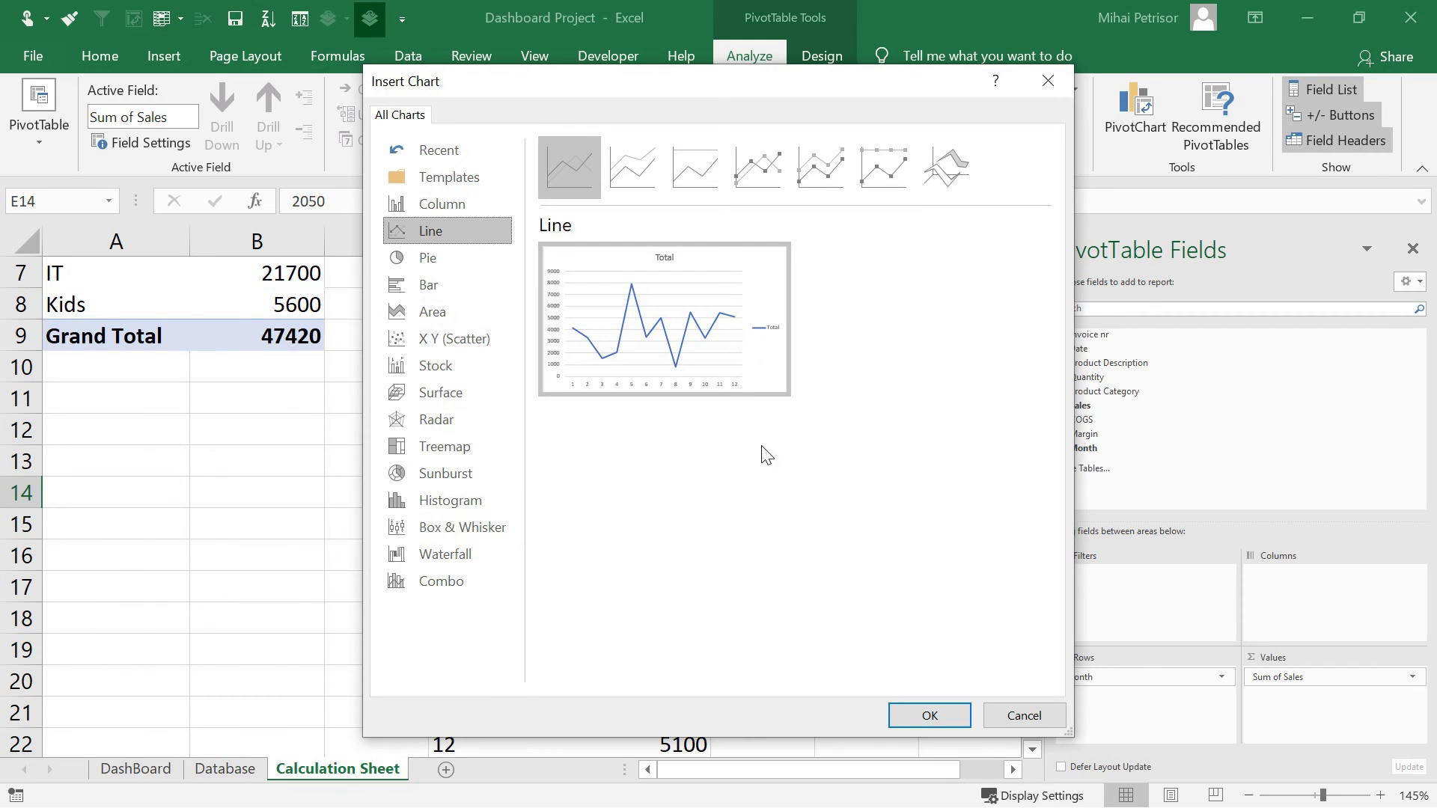
{"action": "left_click", "coordinate": [930, 717]}
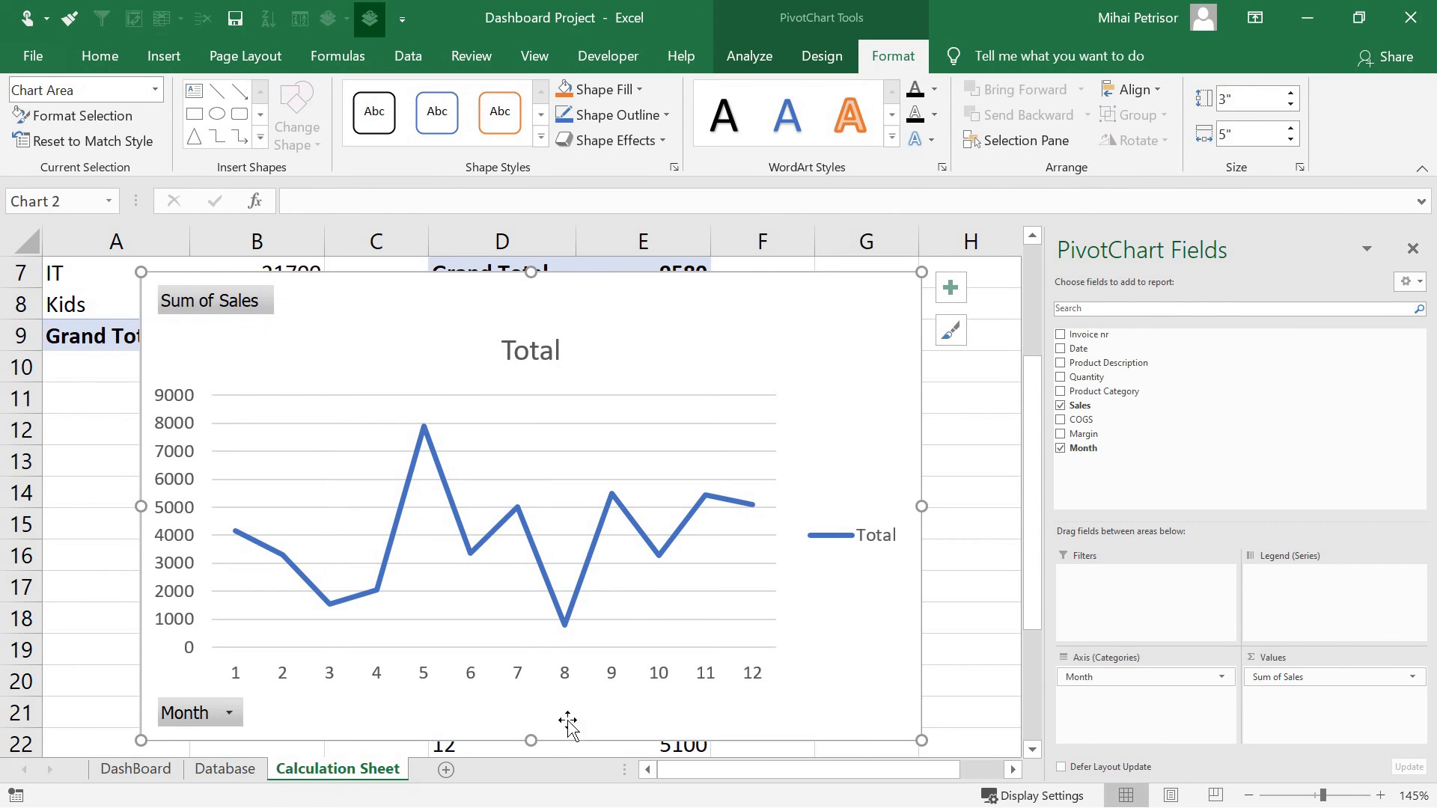
- Reduce the monthly sales line chart's height to about 1.98" and delete its legend
{"action": "left_click_drag", "start_coordinate": [531, 740], "coordinate": [532, 580]}
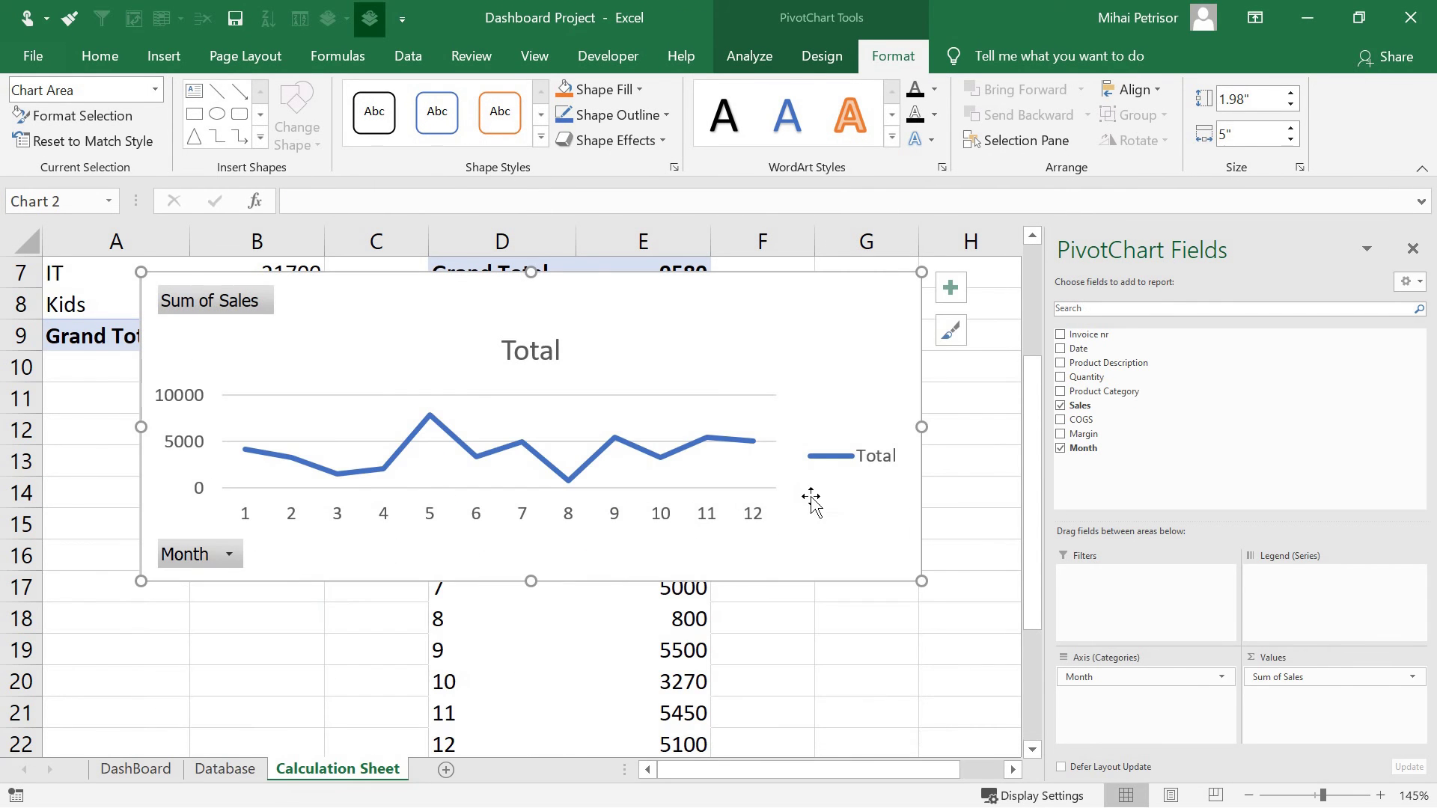
{"action": "left_click", "coordinate": [886, 471]}
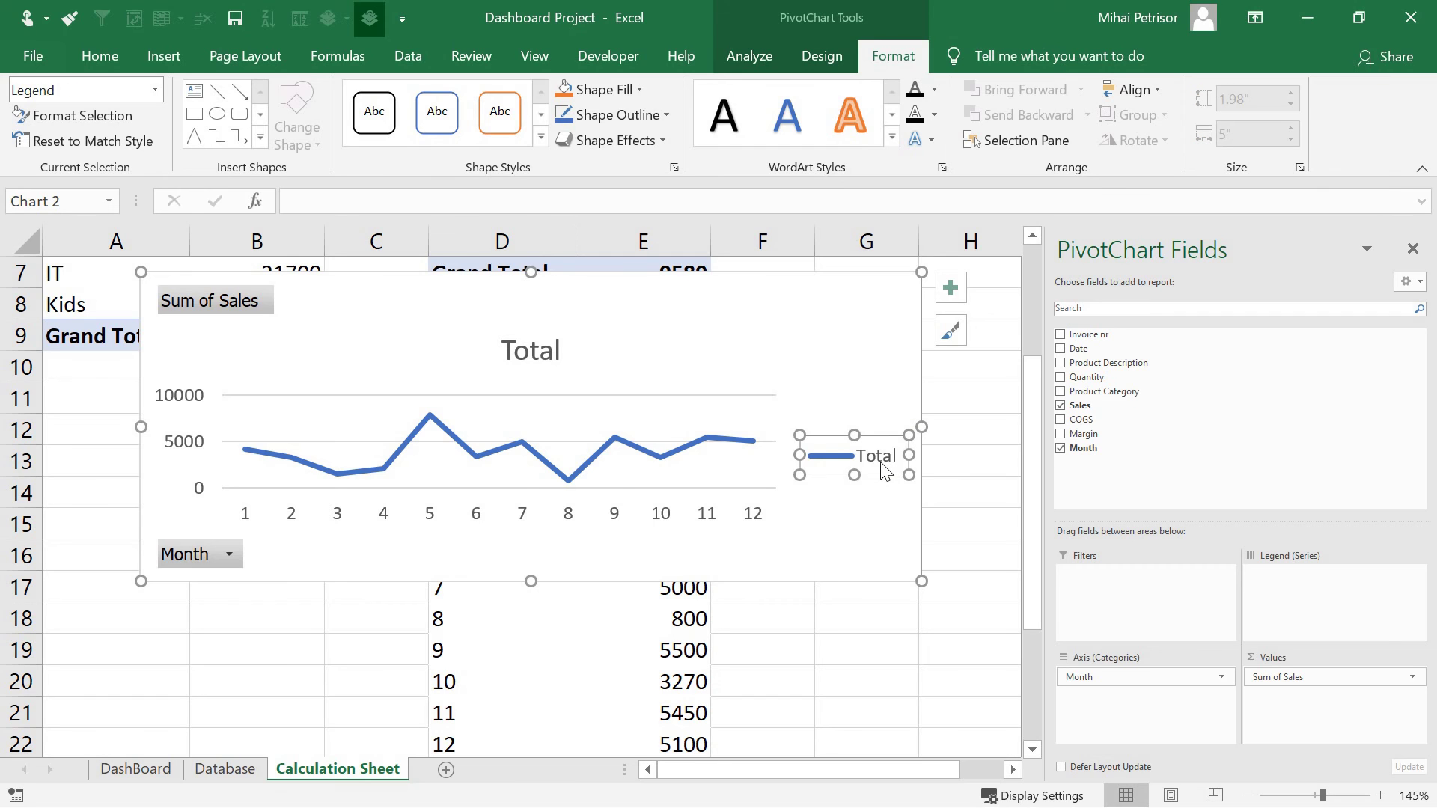
{"action": "key", "text": "Delete"}
- Cut the line chart, paste it into the DashBoard sheet at H12, move it over the category chart and shorten it slightly
{"action": "right_click", "coordinate": [771, 308]}
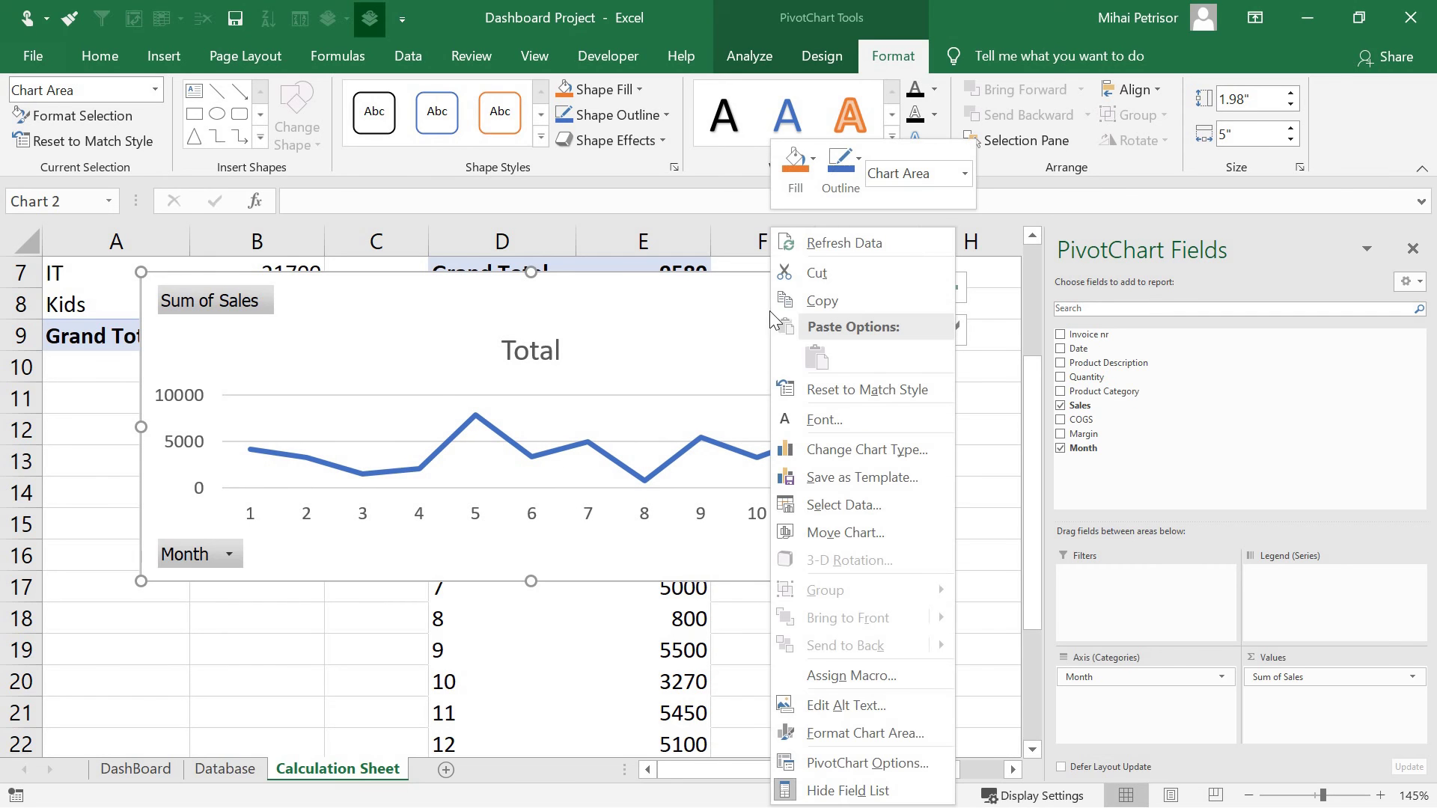
{"action": "left_click", "coordinate": [857, 275]}
{"action": "left_click", "coordinate": [218, 769]}
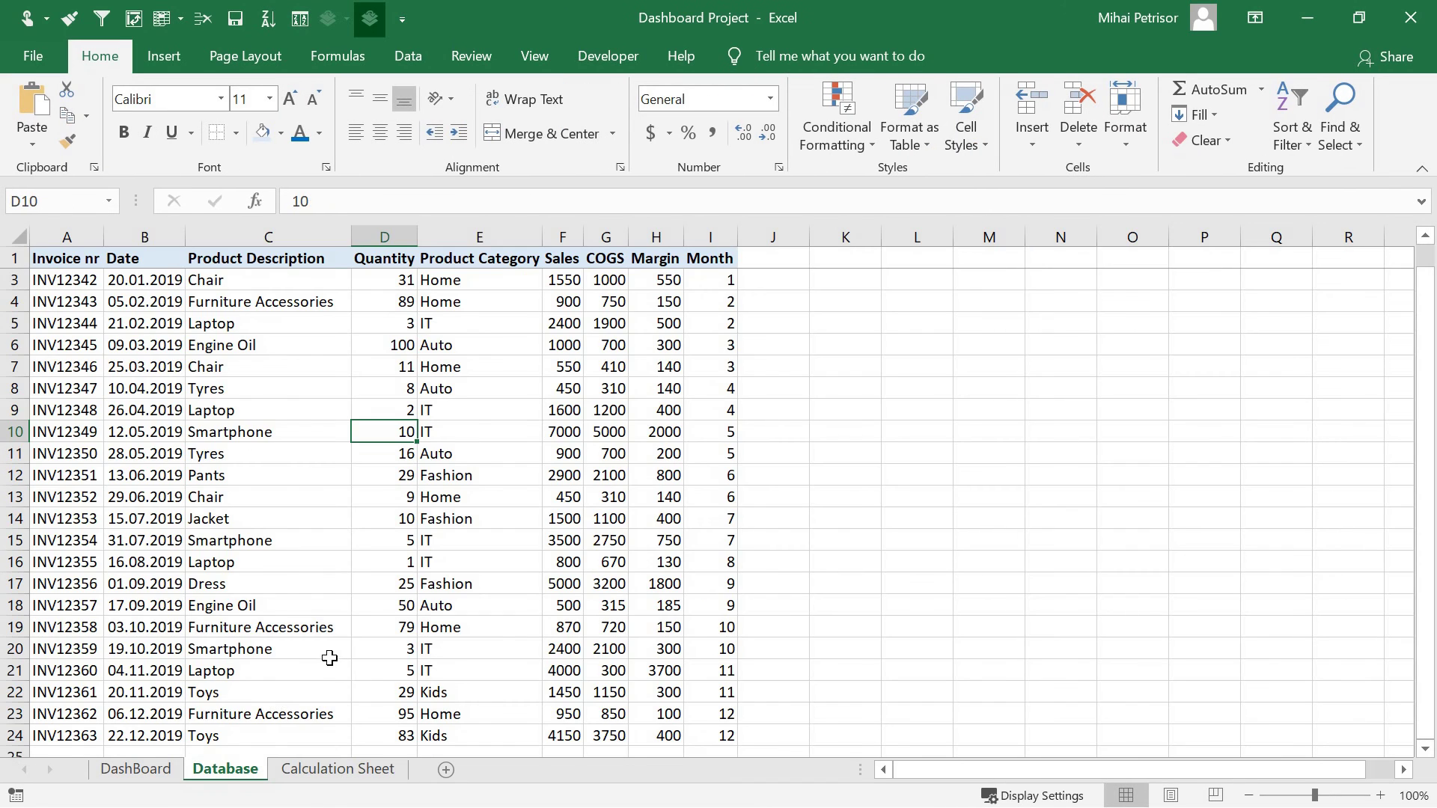
{"action": "left_click", "coordinate": [152, 770]}
{"action": "right_click", "coordinate": [666, 616]}
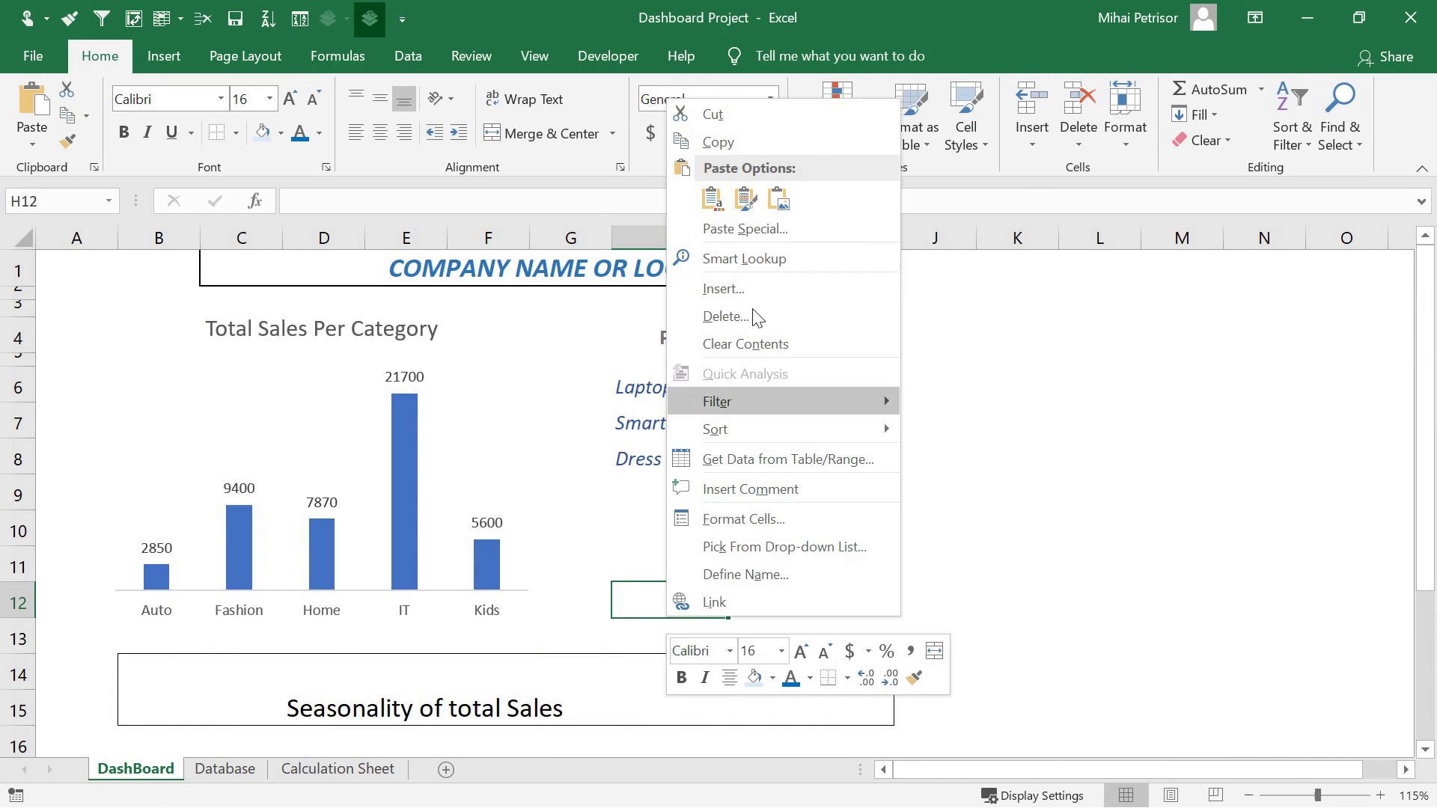
{"action": "left_click", "coordinate": [718, 198]}
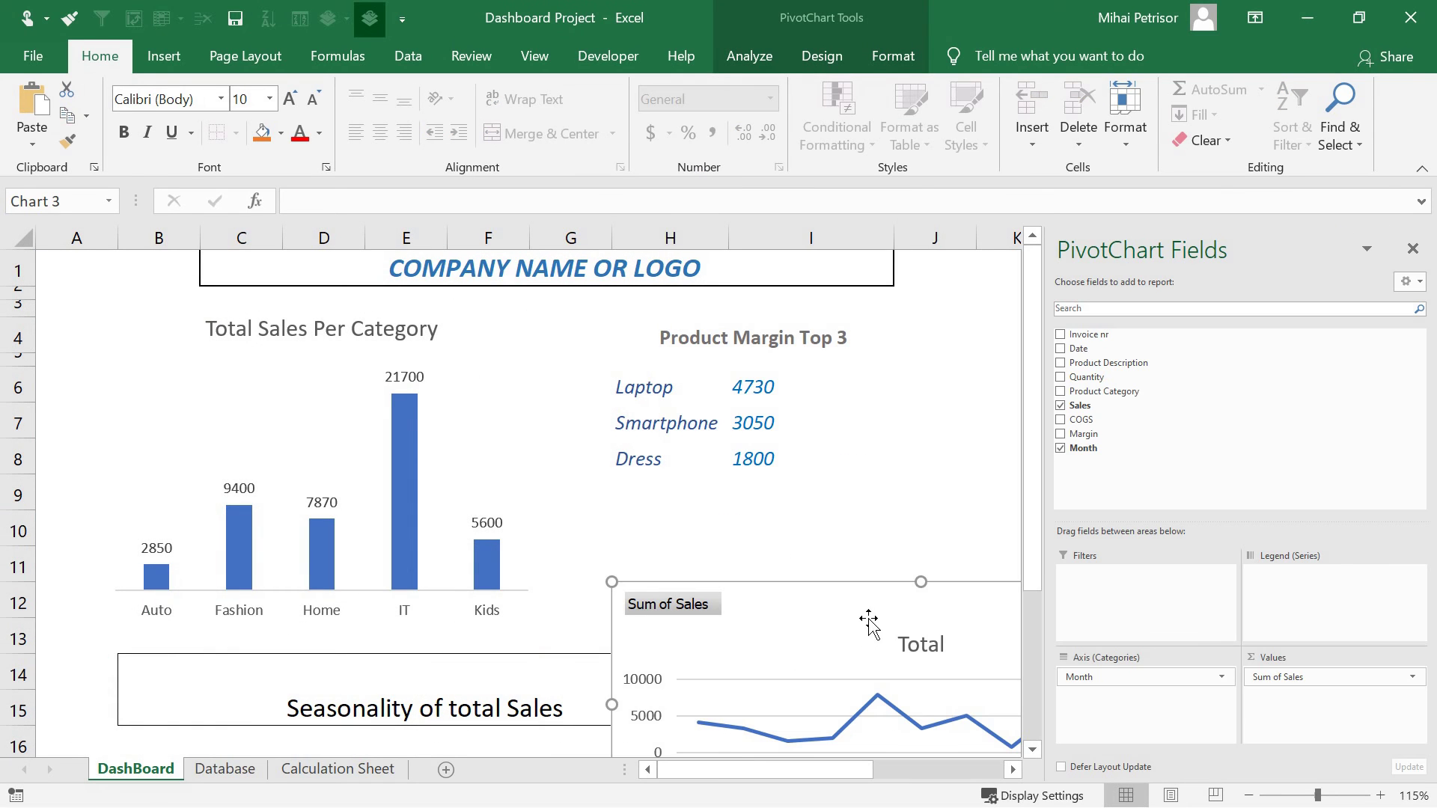
{"action": "left_click_drag", "start_coordinate": [866, 619], "coordinate": [466, 447]}
{"action": "mouse_move", "coordinate": [470, 677]}
{"action": "left_mouse_down"}
{"action": "mouse_move", "coordinate": [471, 592]}
{"action": "mouse_move", "coordinate": [470, 657]}
{"action": "left_mouse_up"}
- Delete the line chart's vertical axis and hide all field buttons on the chart
{"action": "left_click", "coordinate": [203, 545]}
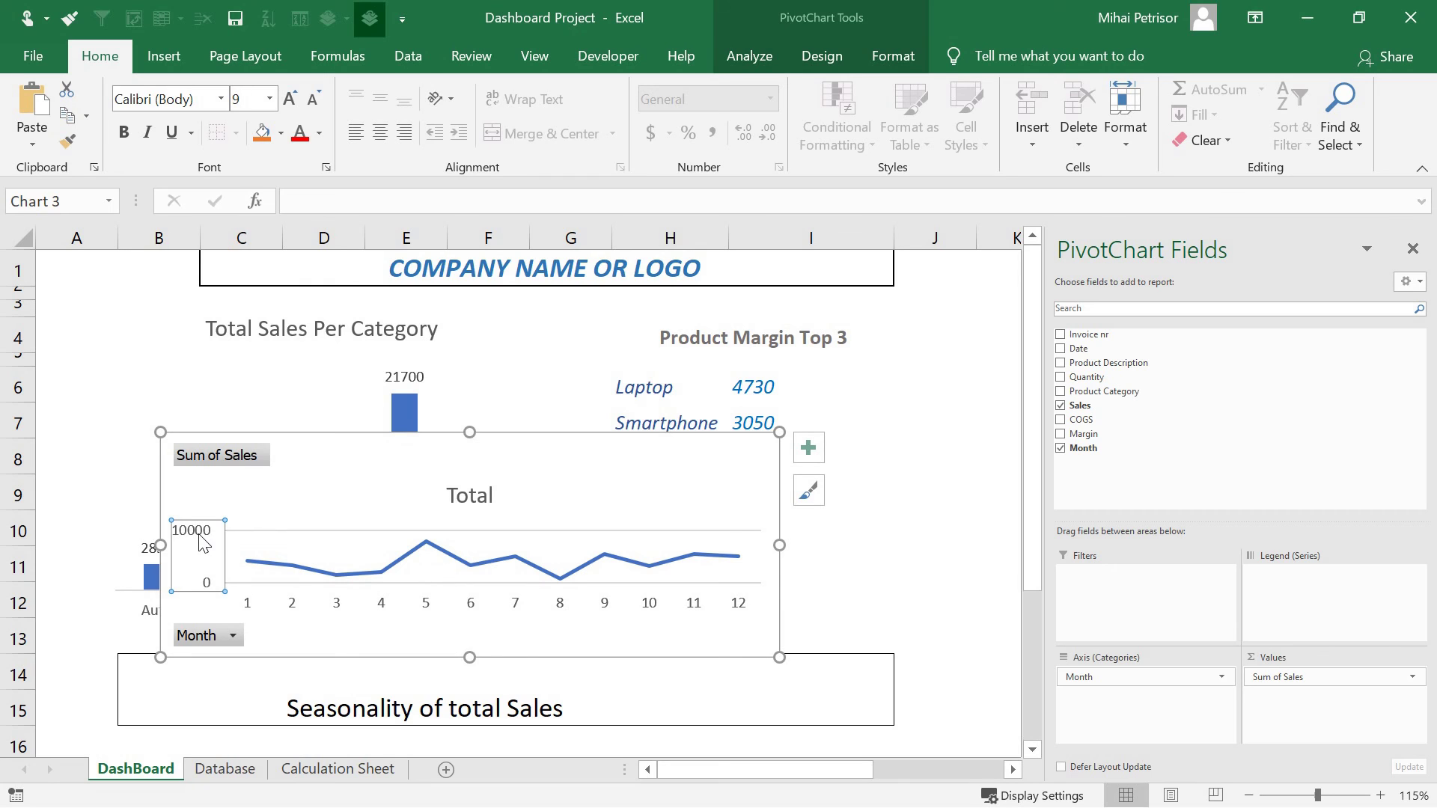
{"action": "key", "text": "Delete"}
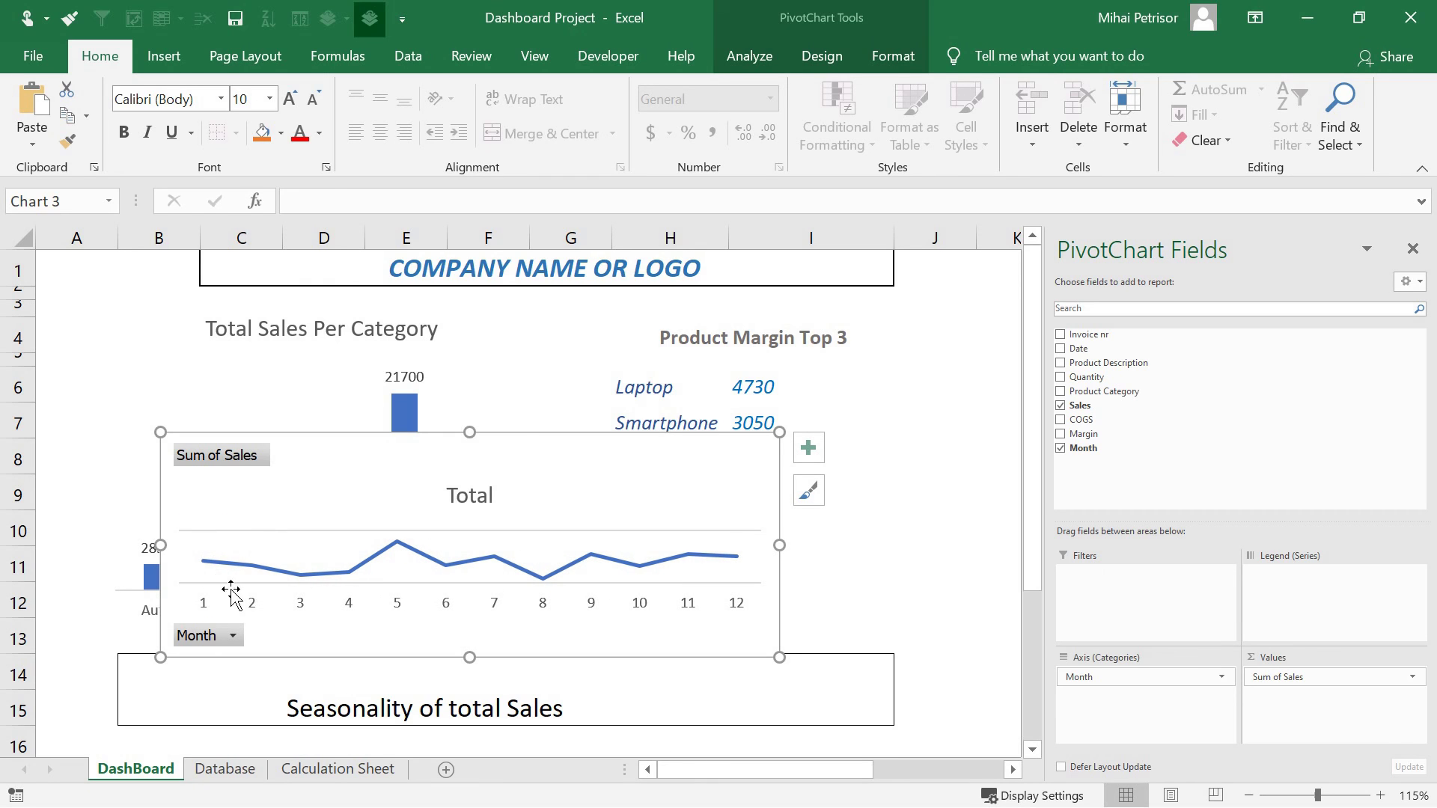
{"action": "left_click", "coordinate": [244, 464]}
{"action": "right_click", "coordinate": [243, 463]}
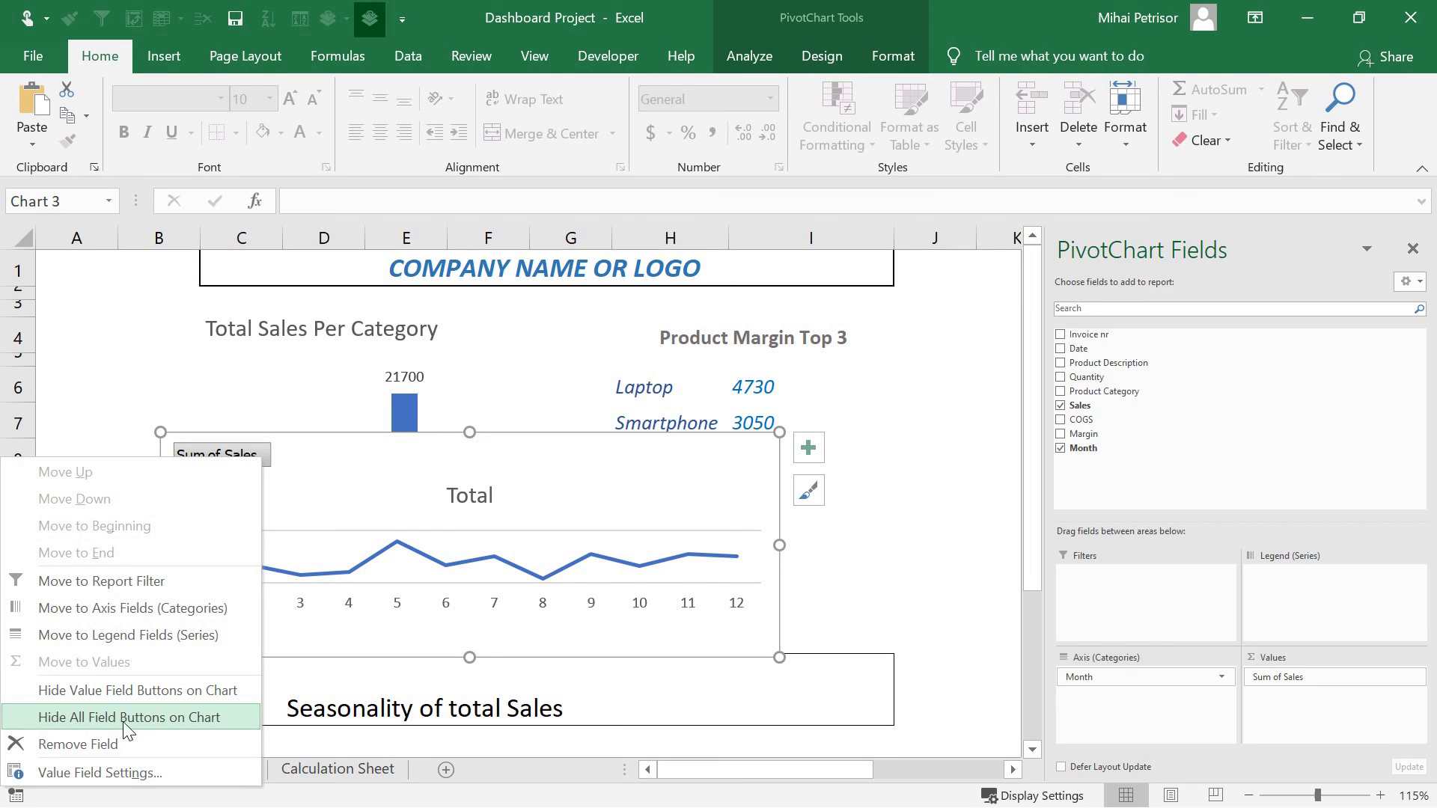
{"action": "left_click", "coordinate": [301, 479]}
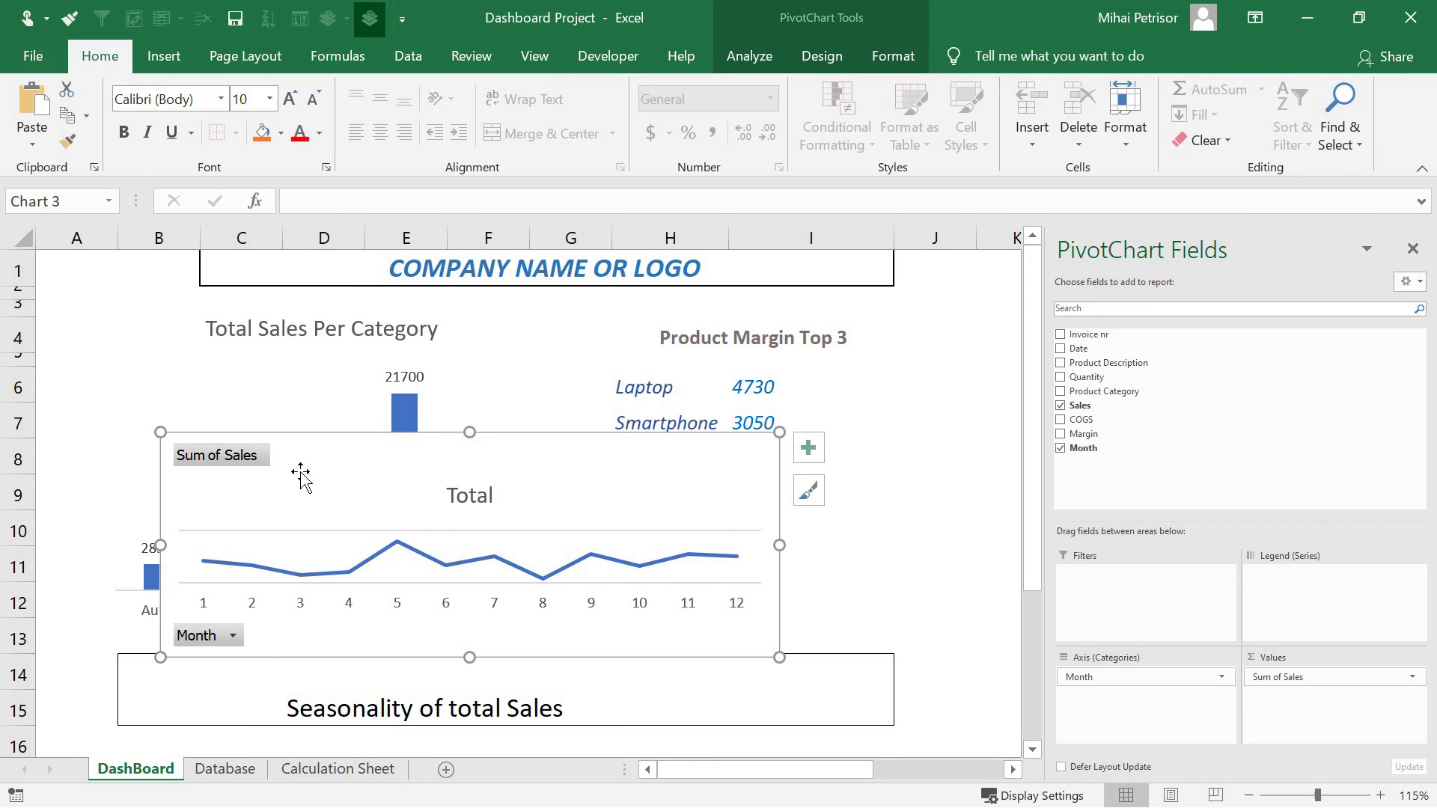
{"action": "right_click", "coordinate": [251, 462]}
{"action": "right_click", "coordinate": [240, 469]}
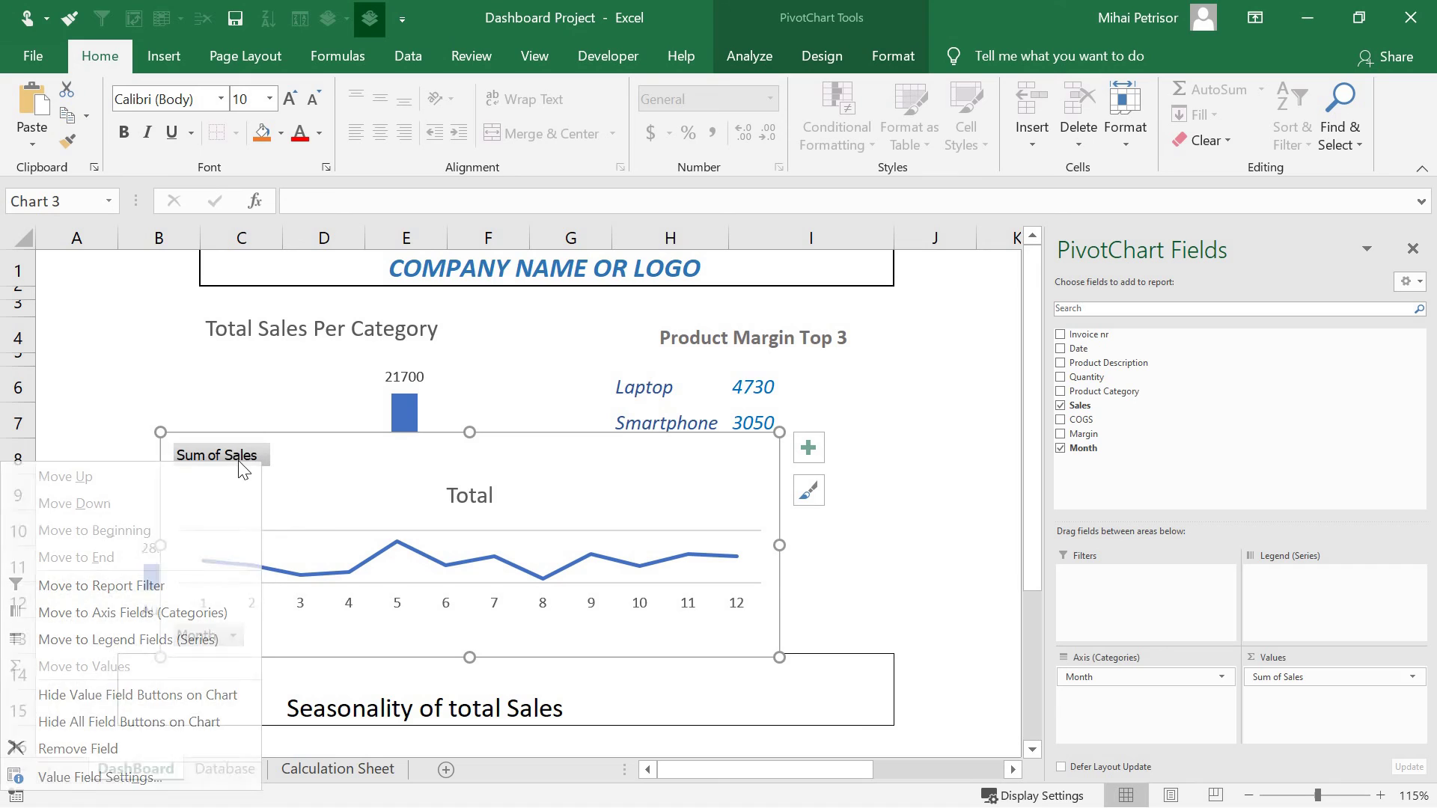
{"action": "left_click", "coordinate": [181, 722]}
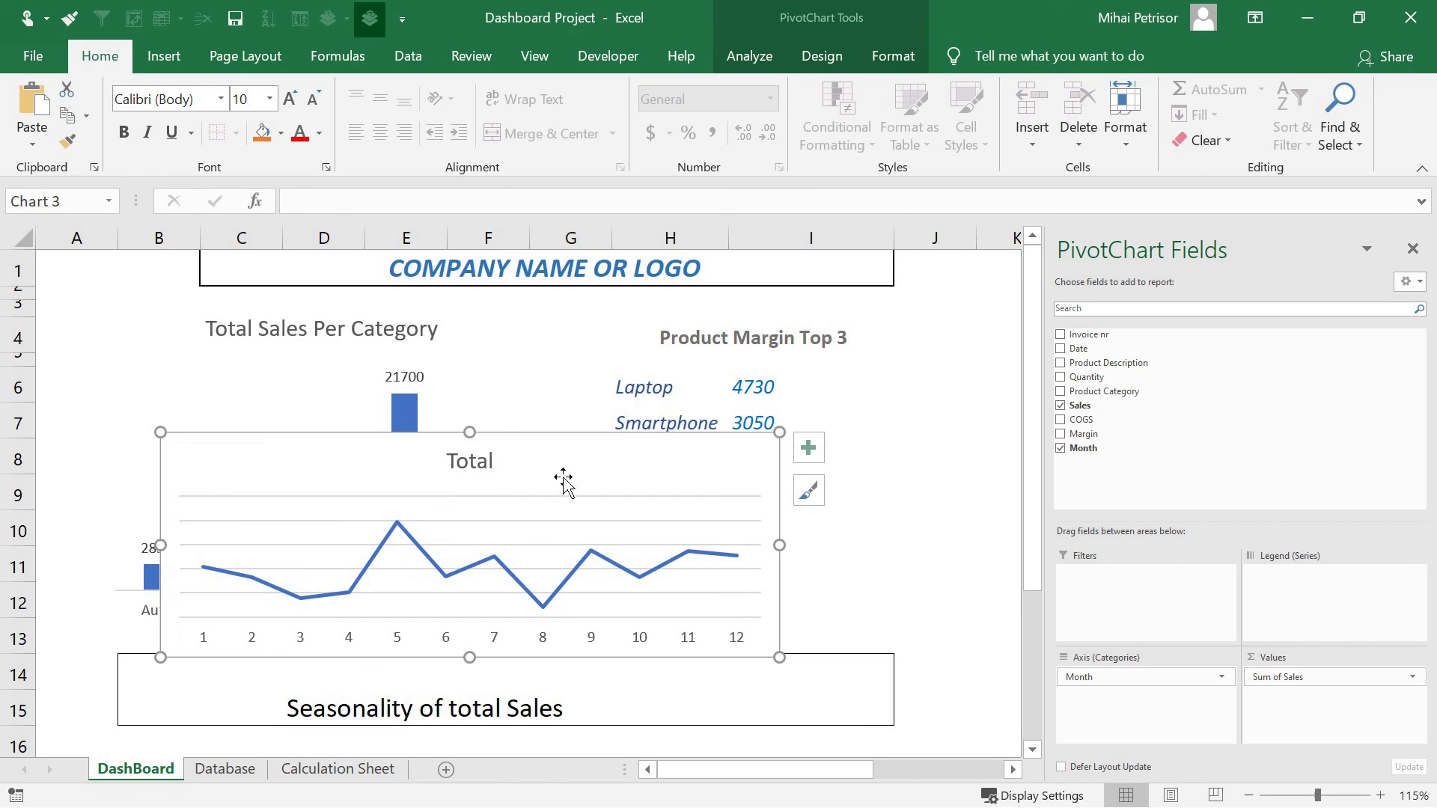
- Change the line chart's title to "Seasonality of total sales"
{"action": "left_click", "coordinate": [480, 452]}
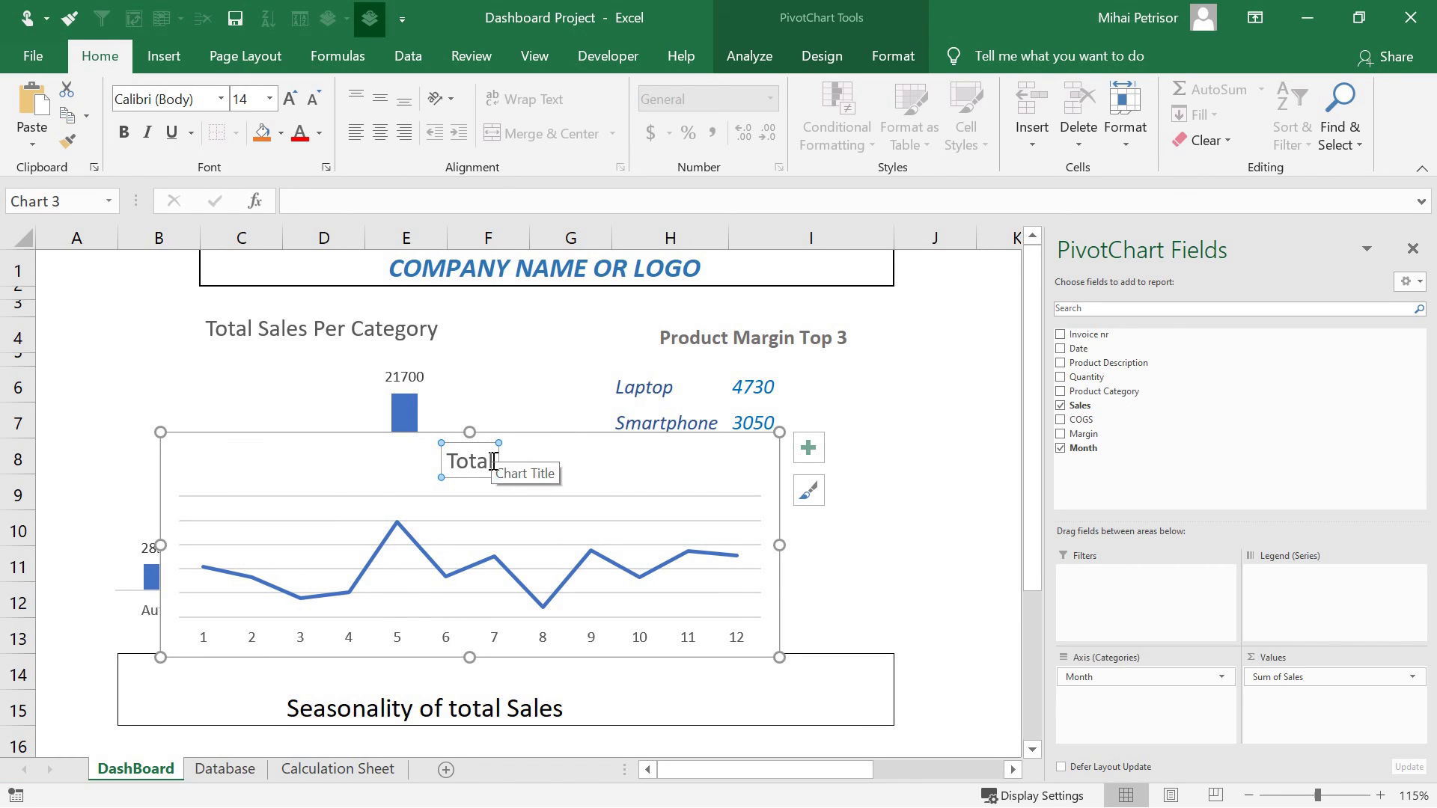
{"action": "left_click", "coordinate": [493, 458]}
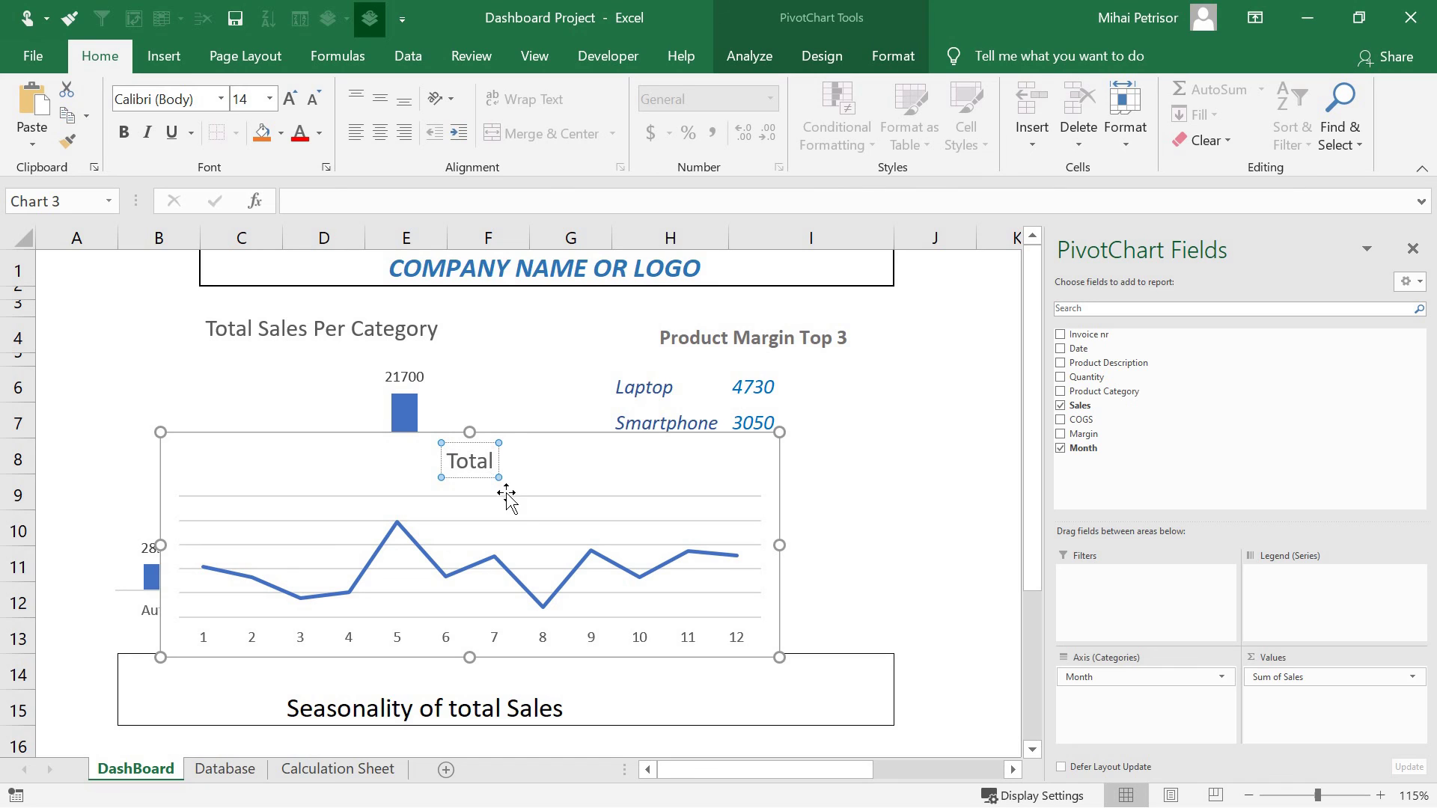
{"action": "double_click", "coordinate": [477, 461]}
{"action": "type", "text": "S"}
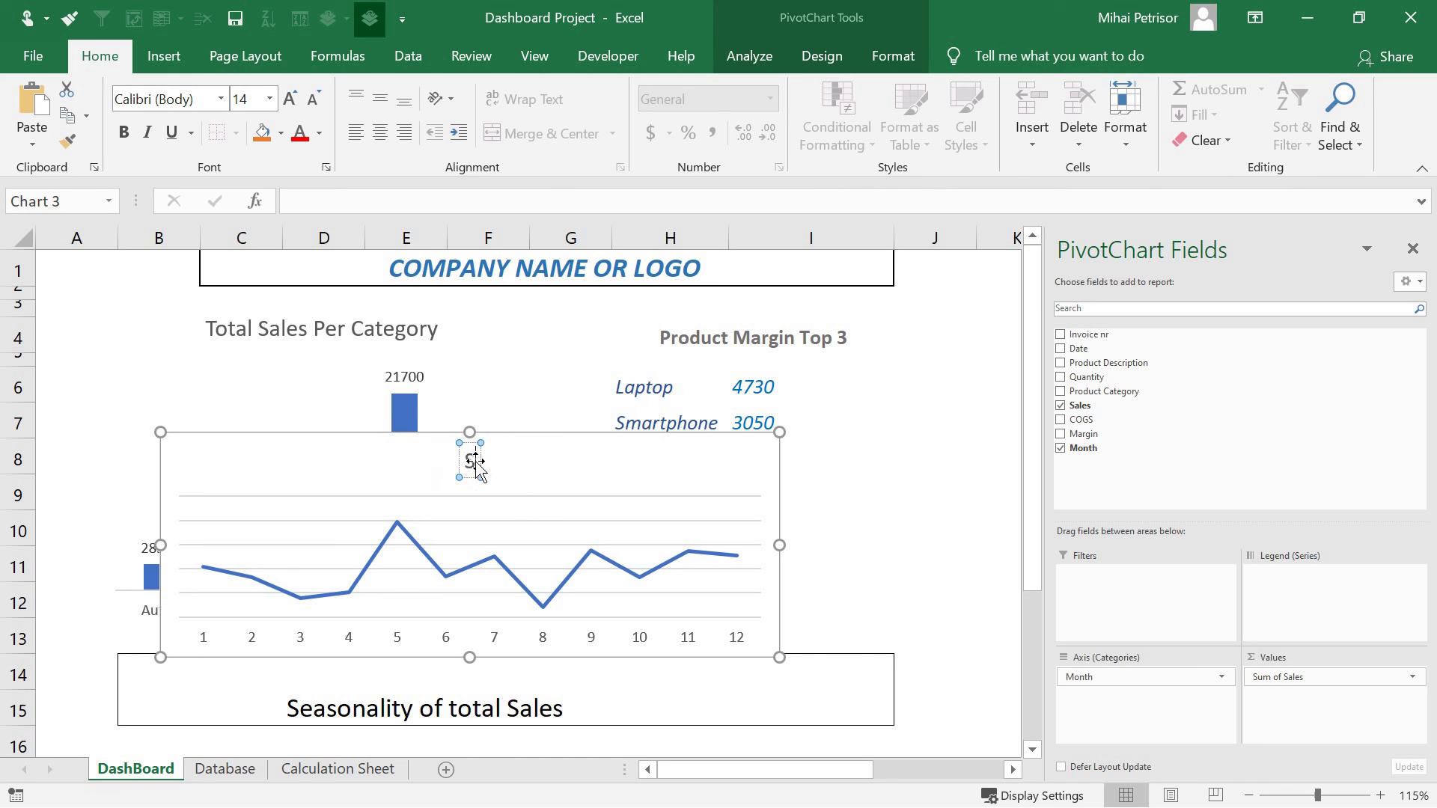
{"action": "type", "text": "easonal"}
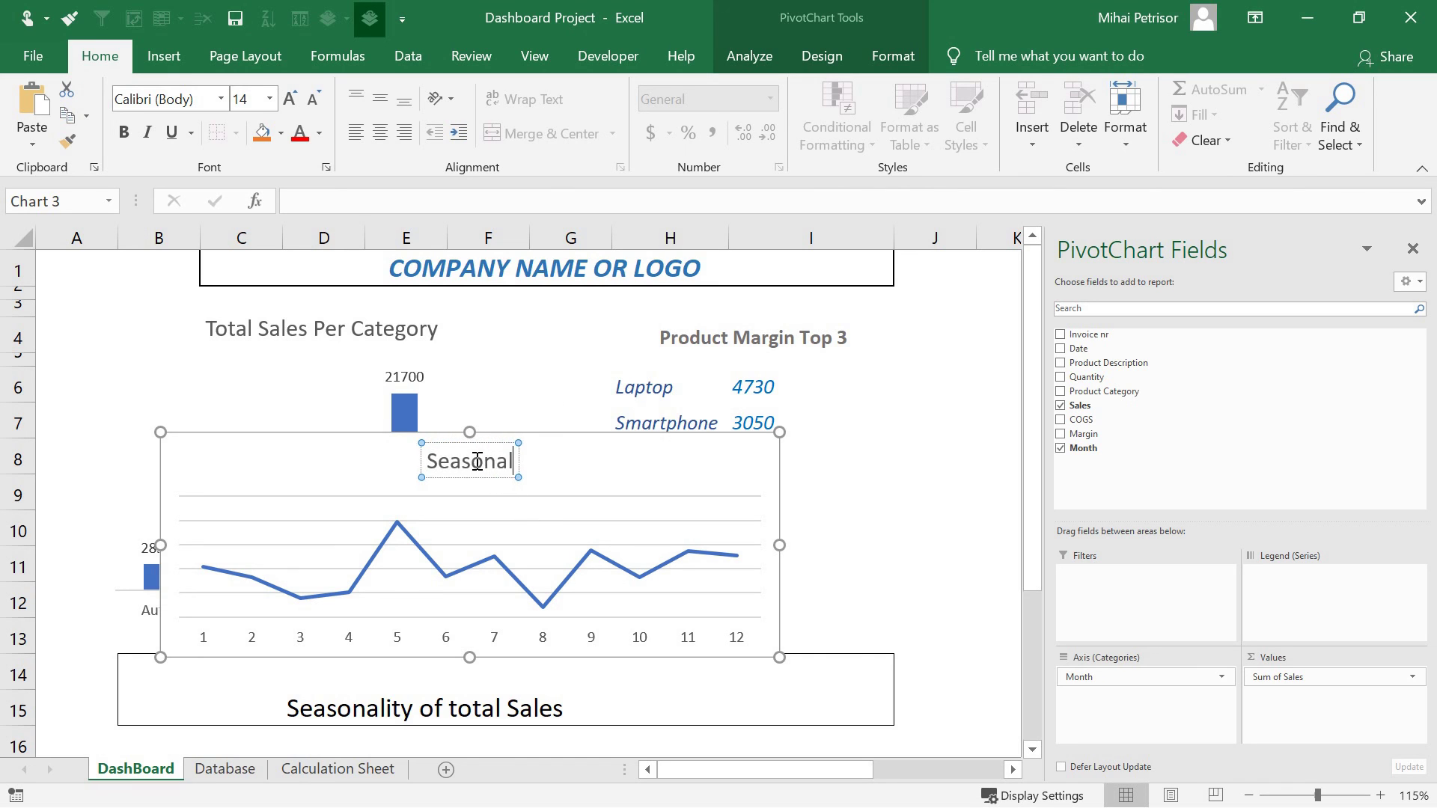
{"action": "type", "text": "ity of to"}
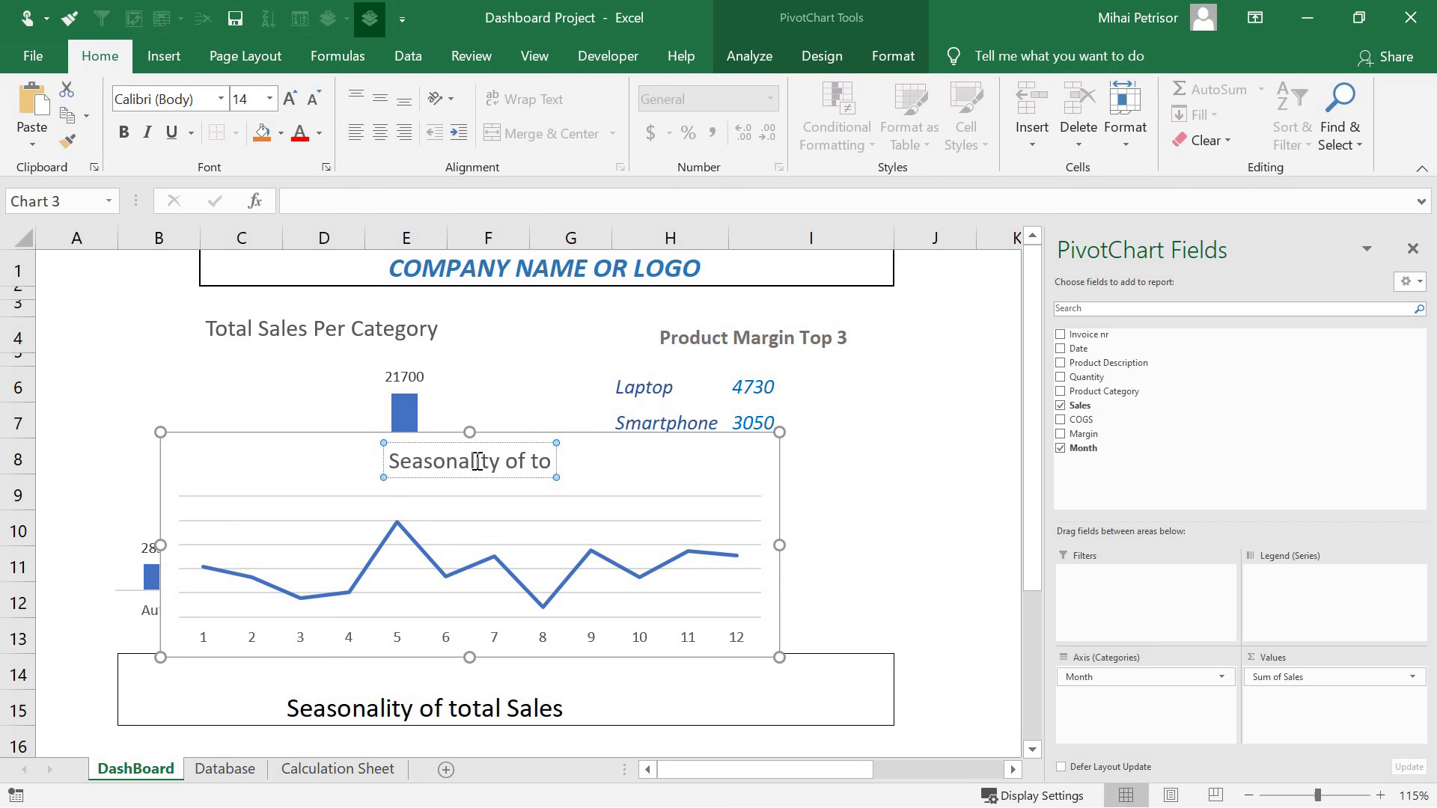
{"action": "type", "text": "tal sales"}
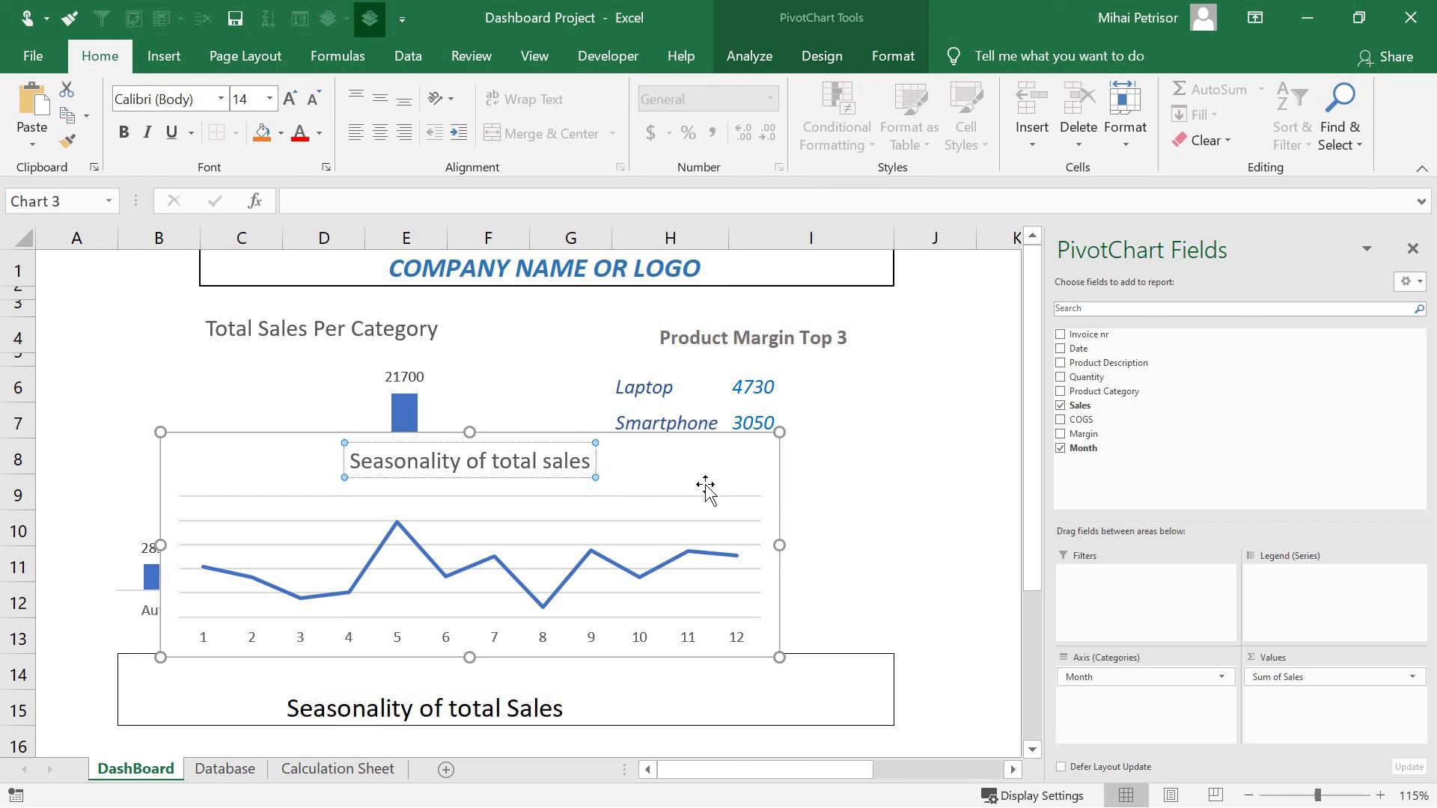
- Delete the horizontal gridlines from the seasonality chart
{"action": "left_click", "coordinate": [686, 509]}
{"action": "left_click", "coordinate": [682, 501]}
{"action": "key", "text": "Delete"}
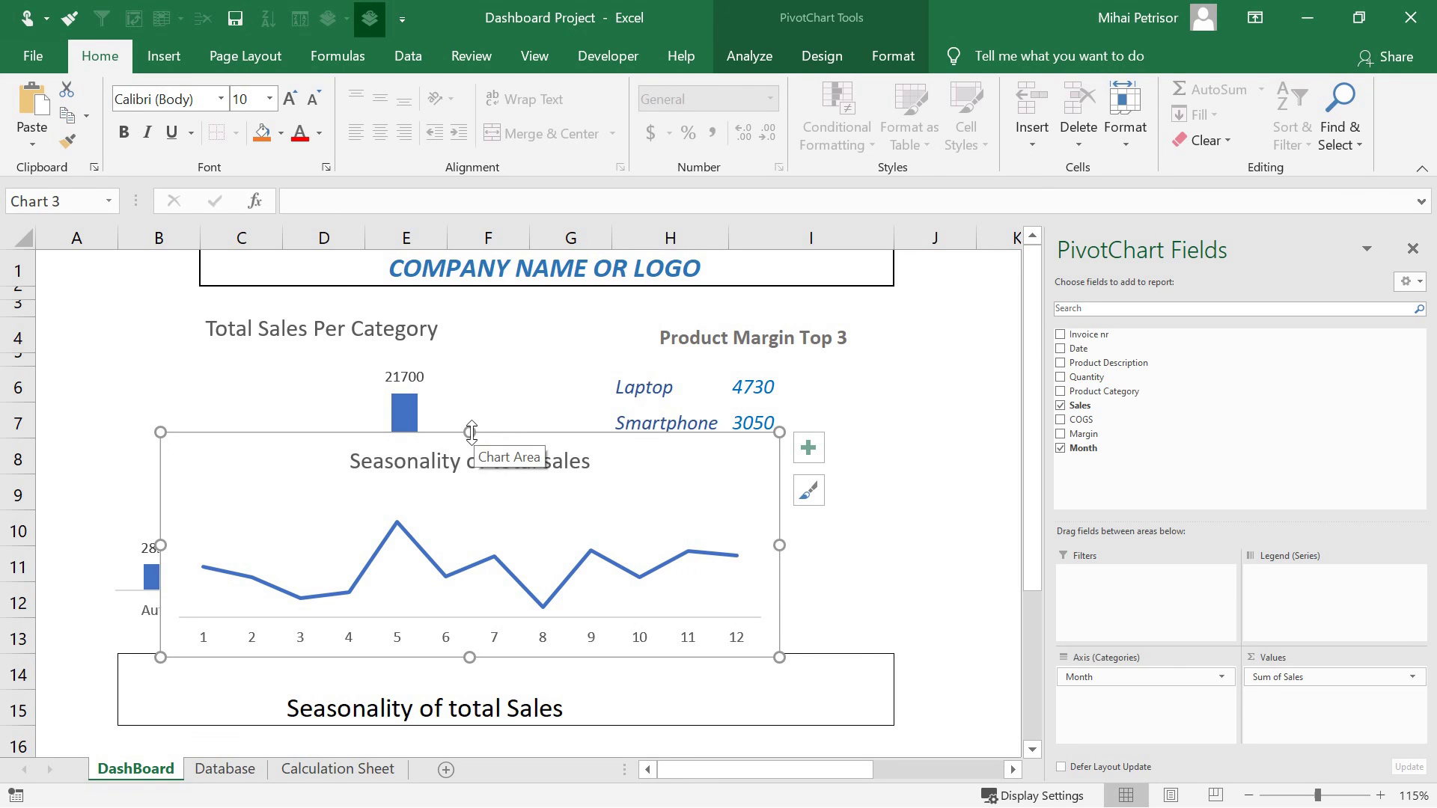
- Shorten the seasonality chart, place it over the placeholder box below the category chart and widen it from column A to column J
{"action": "left_click_drag", "start_coordinate": [470, 433], "coordinate": [474, 487]}
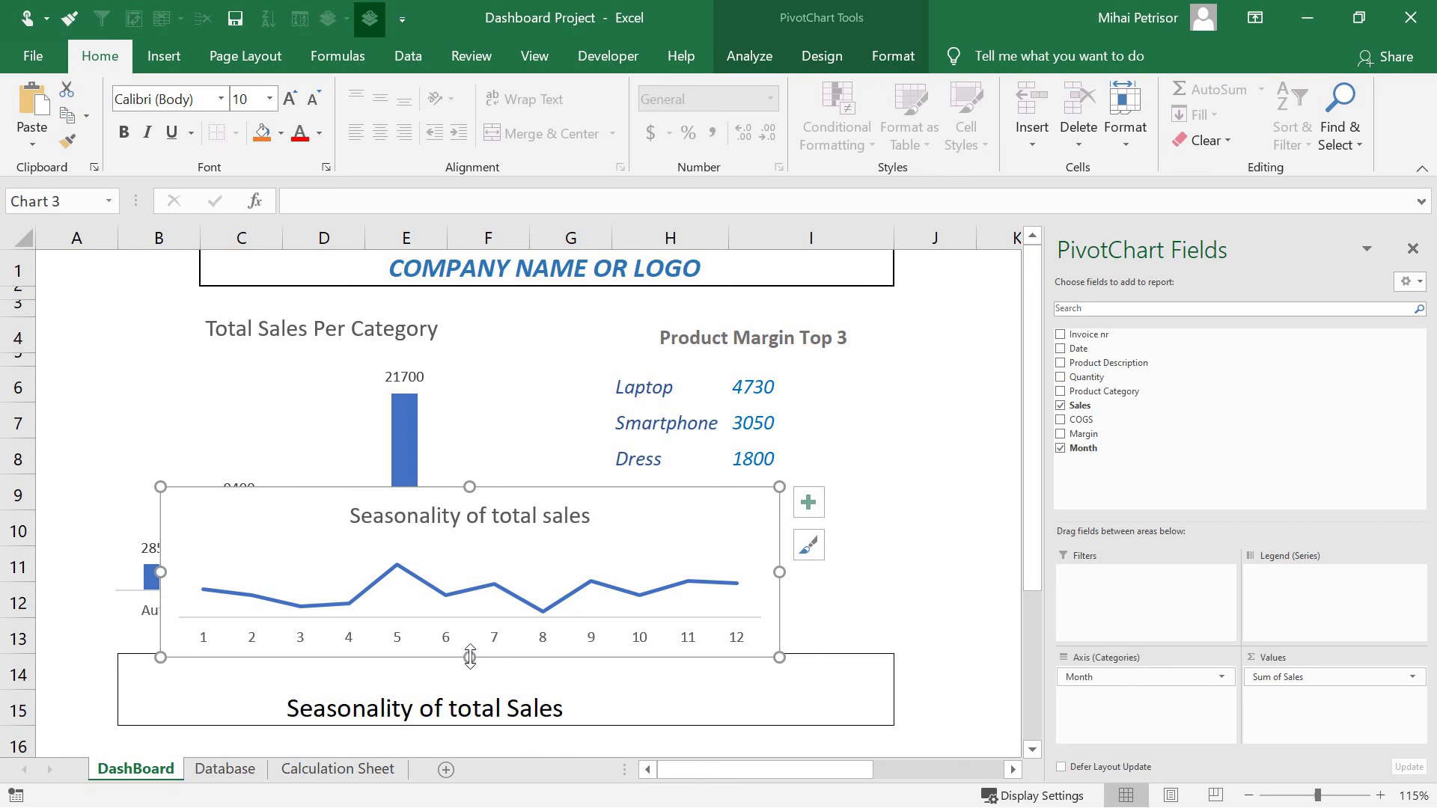
{"action": "left_click_drag", "start_coordinate": [554, 494], "coordinate": [545, 648]}
{"action": "scroll", "coordinate": [554, 539], "scroll_direction": "down", "scroll_amount": 1}
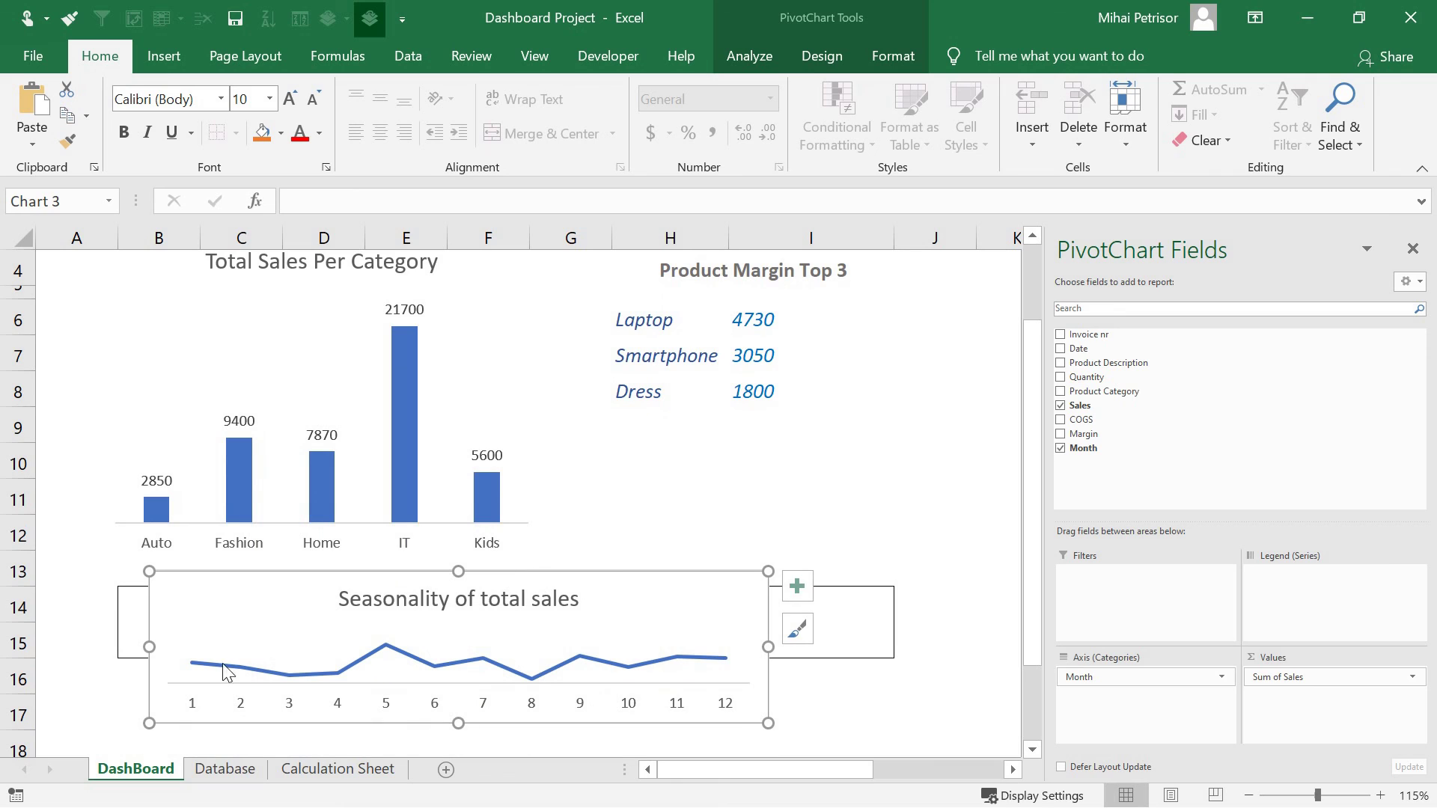
{"action": "left_click_drag", "start_coordinate": [150, 646], "coordinate": [96, 645]}
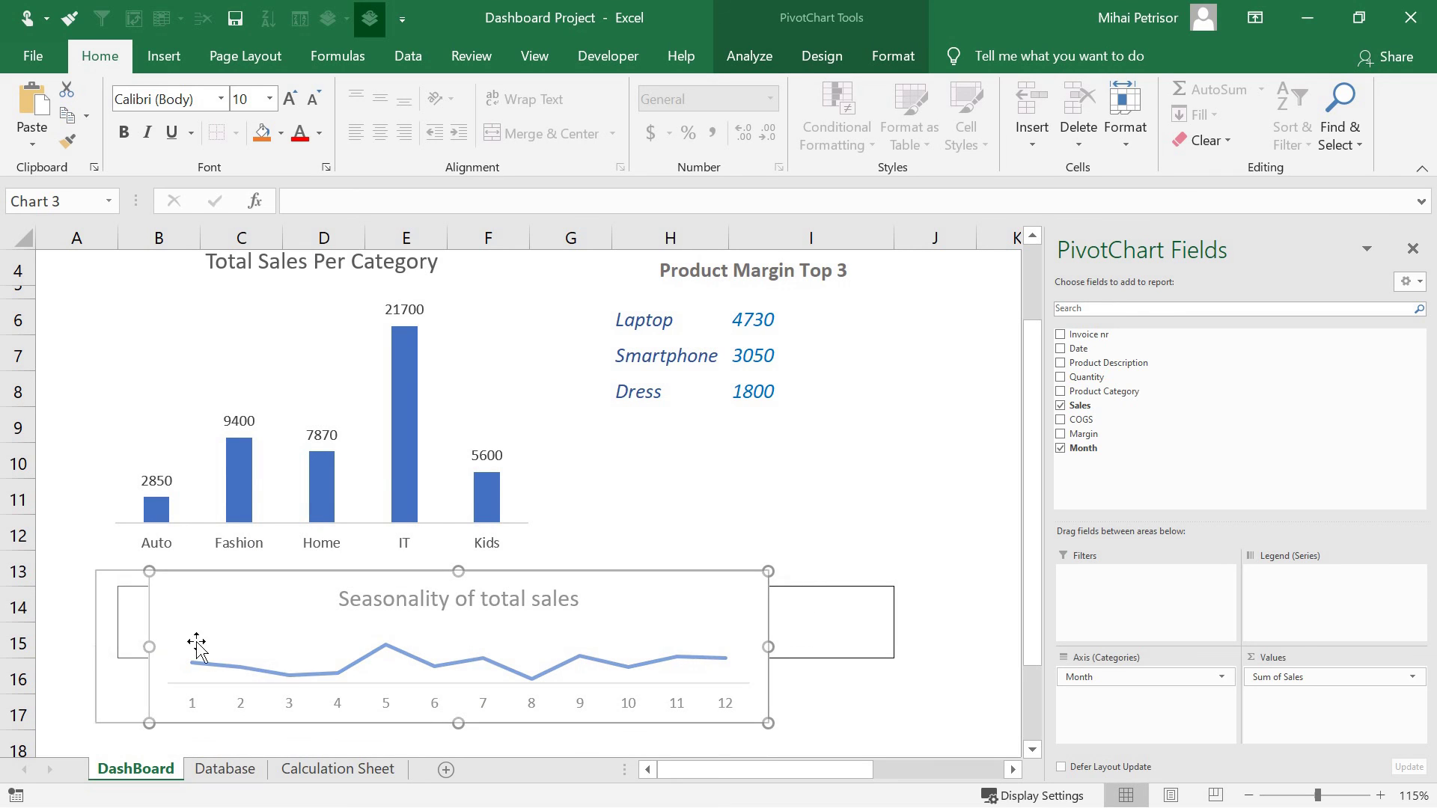
{"action": "left_click_drag", "start_coordinate": [769, 648], "coordinate": [905, 648]}
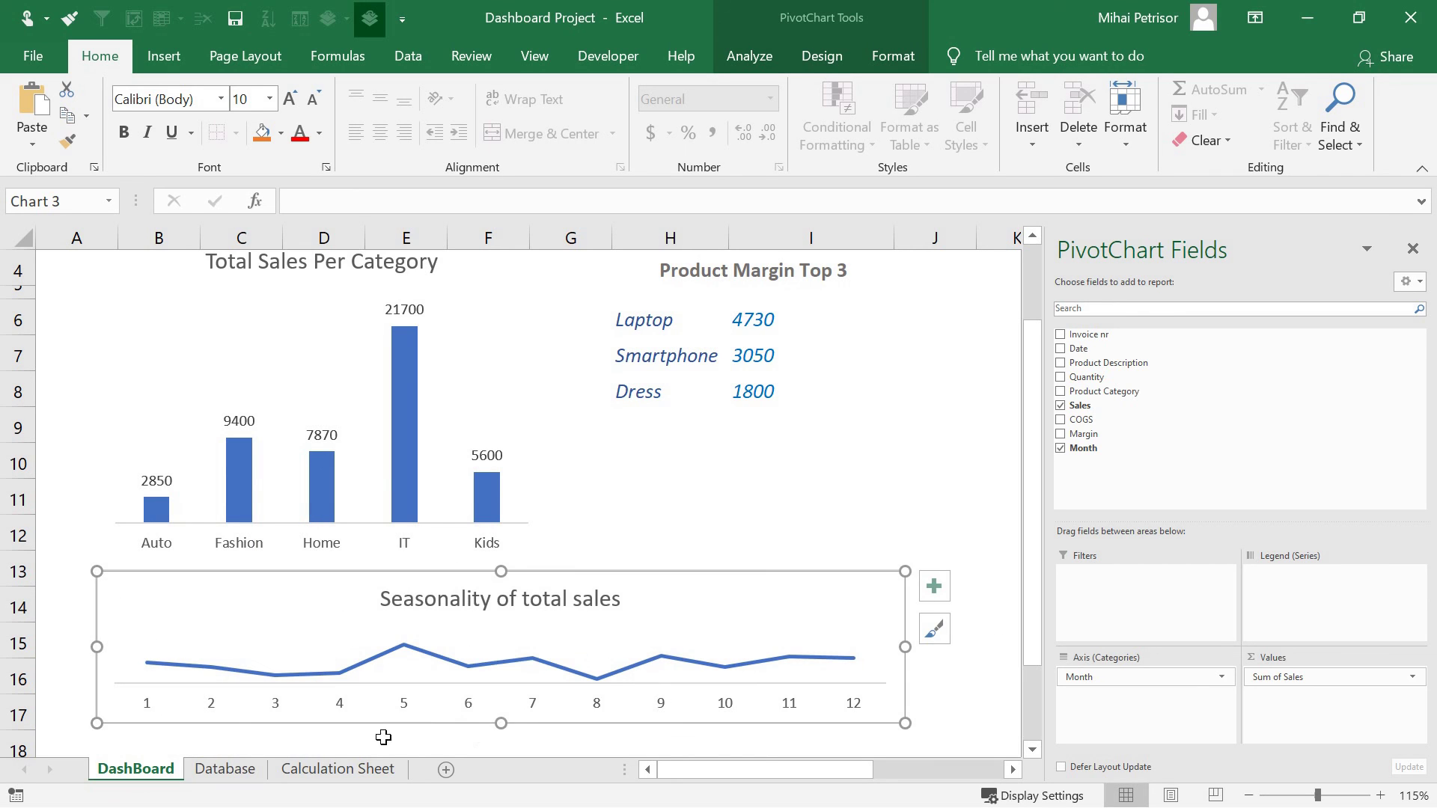
{"action": "left_click_drag", "start_coordinate": [507, 719], "coordinate": [503, 709]}
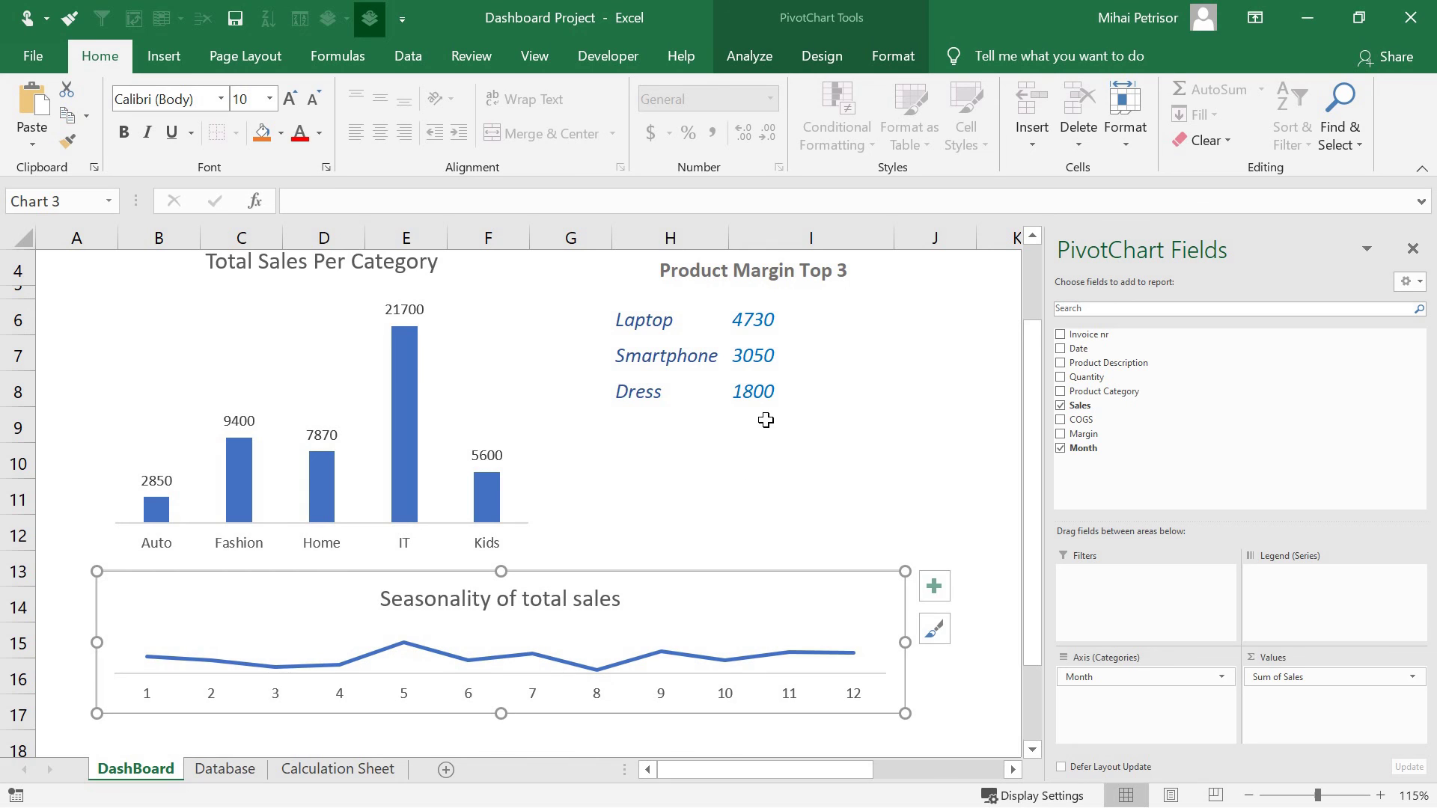
- Shift the seasonality chart slightly up and reduce its height so it spans rows 13 to 16
{"action": "left_click", "coordinate": [747, 473]}
{"action": "scroll", "coordinate": [763, 588], "scroll_direction": "up", "scroll_amount": 1}
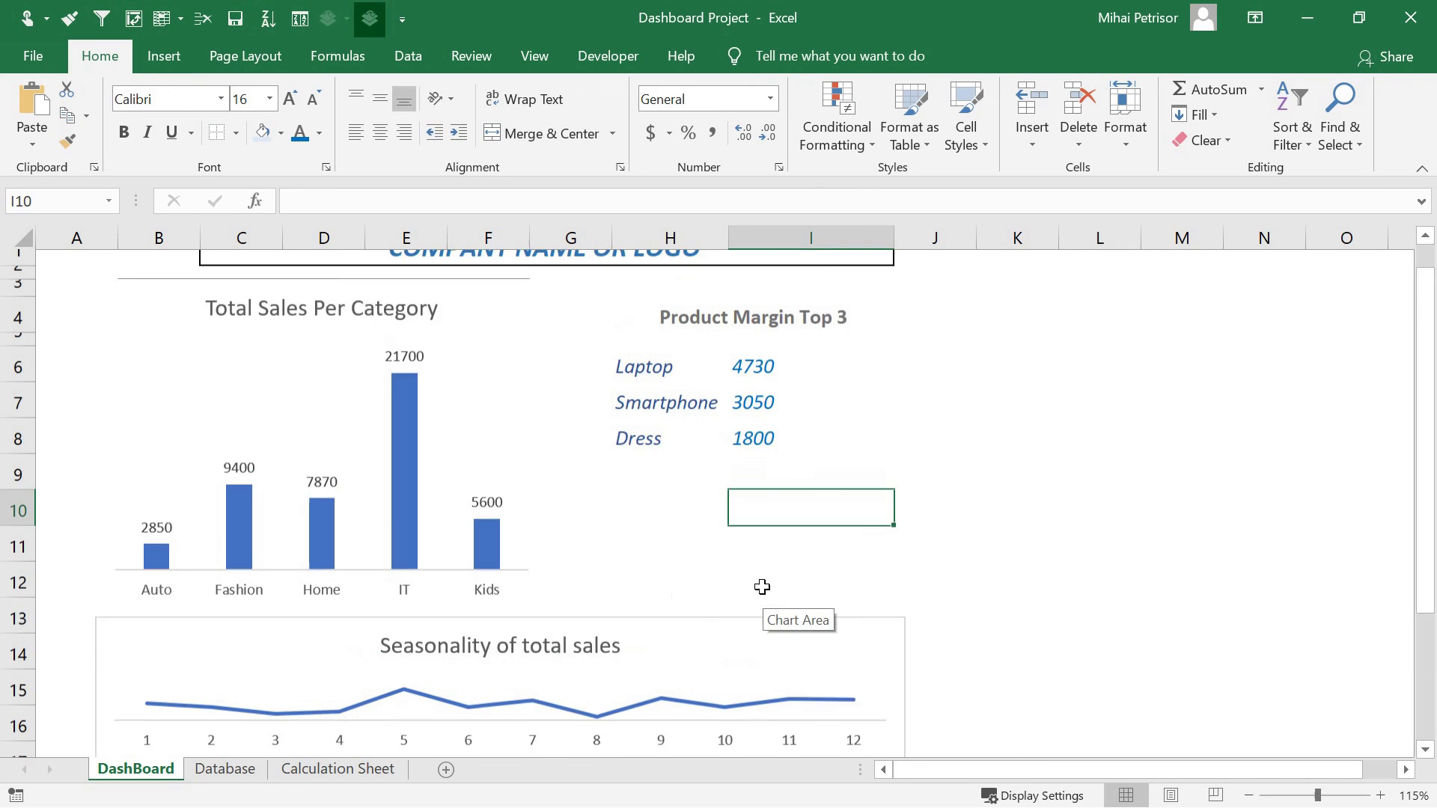
{"action": "left_click", "coordinate": [571, 647]}
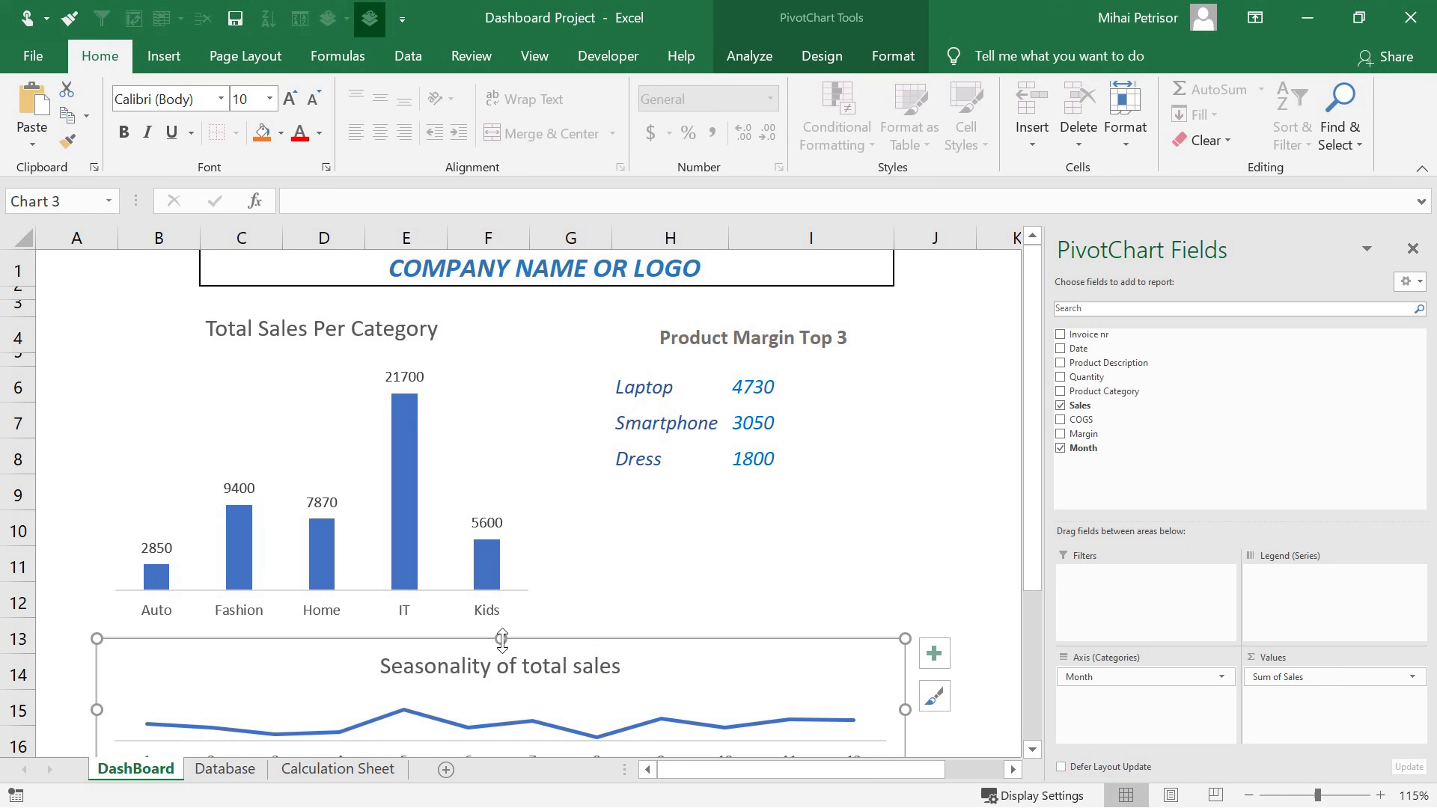
{"action": "left_click_drag", "start_coordinate": [501, 638], "coordinate": [547, 633]}
{"action": "left_click", "coordinate": [767, 529]}
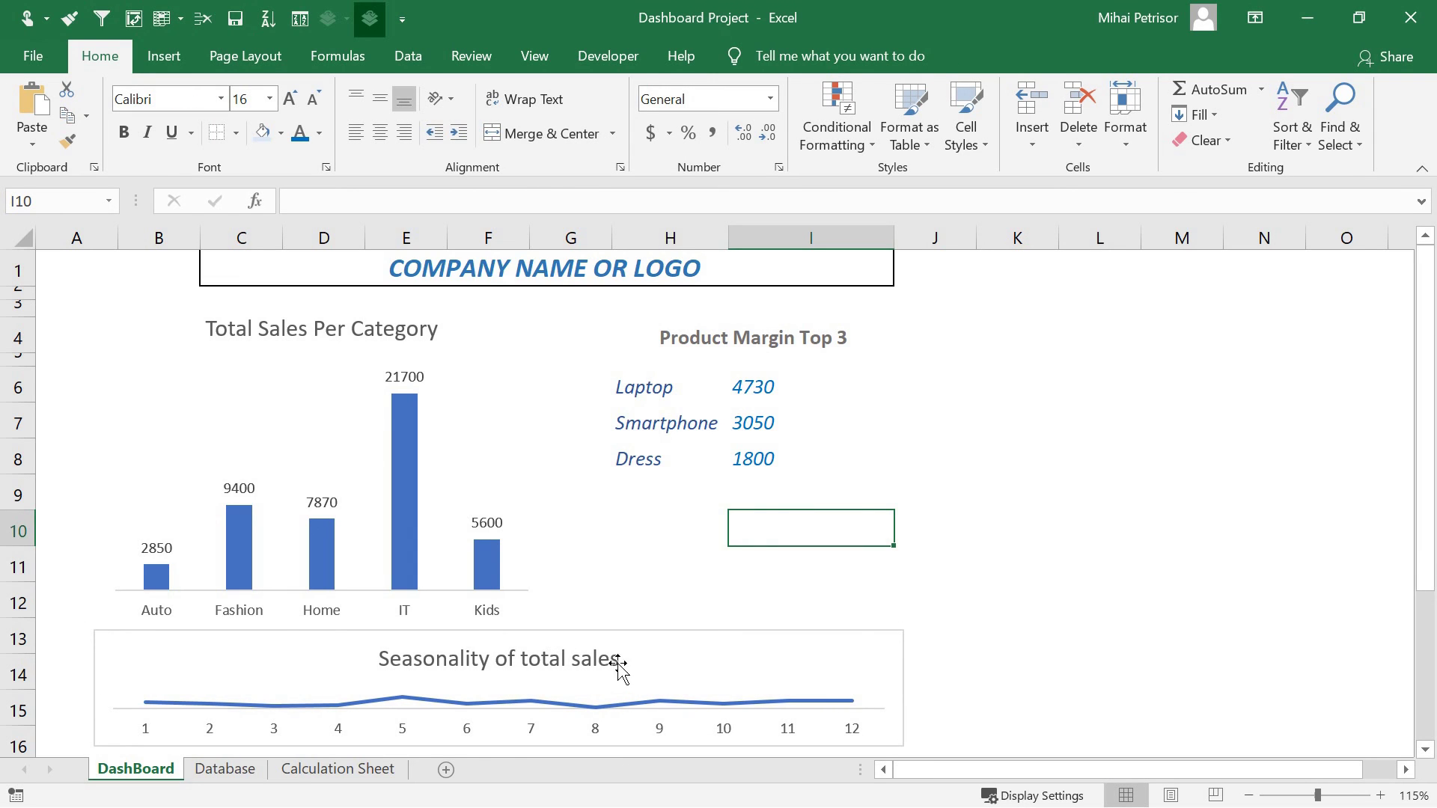
- Set the seasonality chart area's border to No line and close the formatting and PivotChart field panes
{"action": "left_click", "coordinate": [696, 651]}
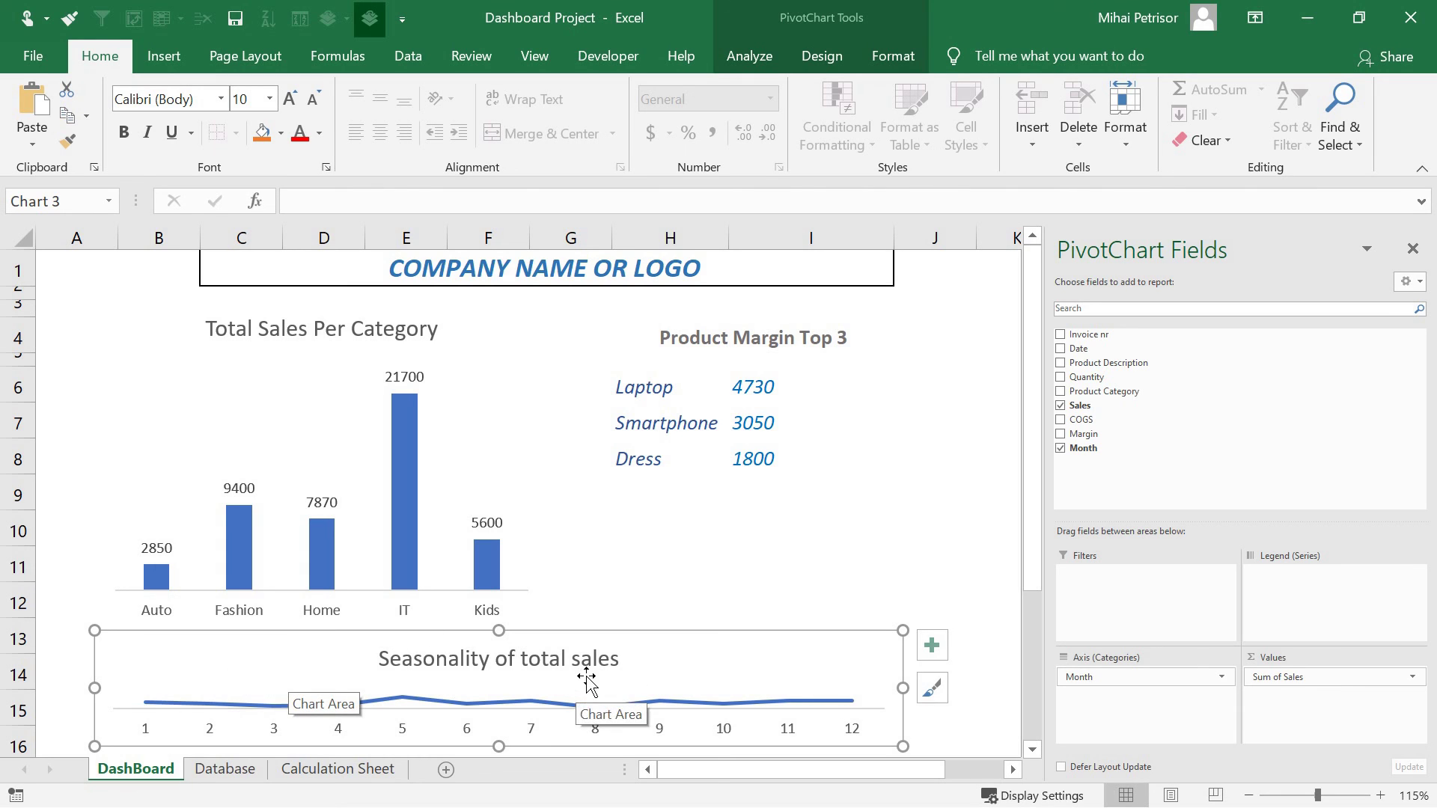
{"action": "right_click", "coordinate": [695, 654]}
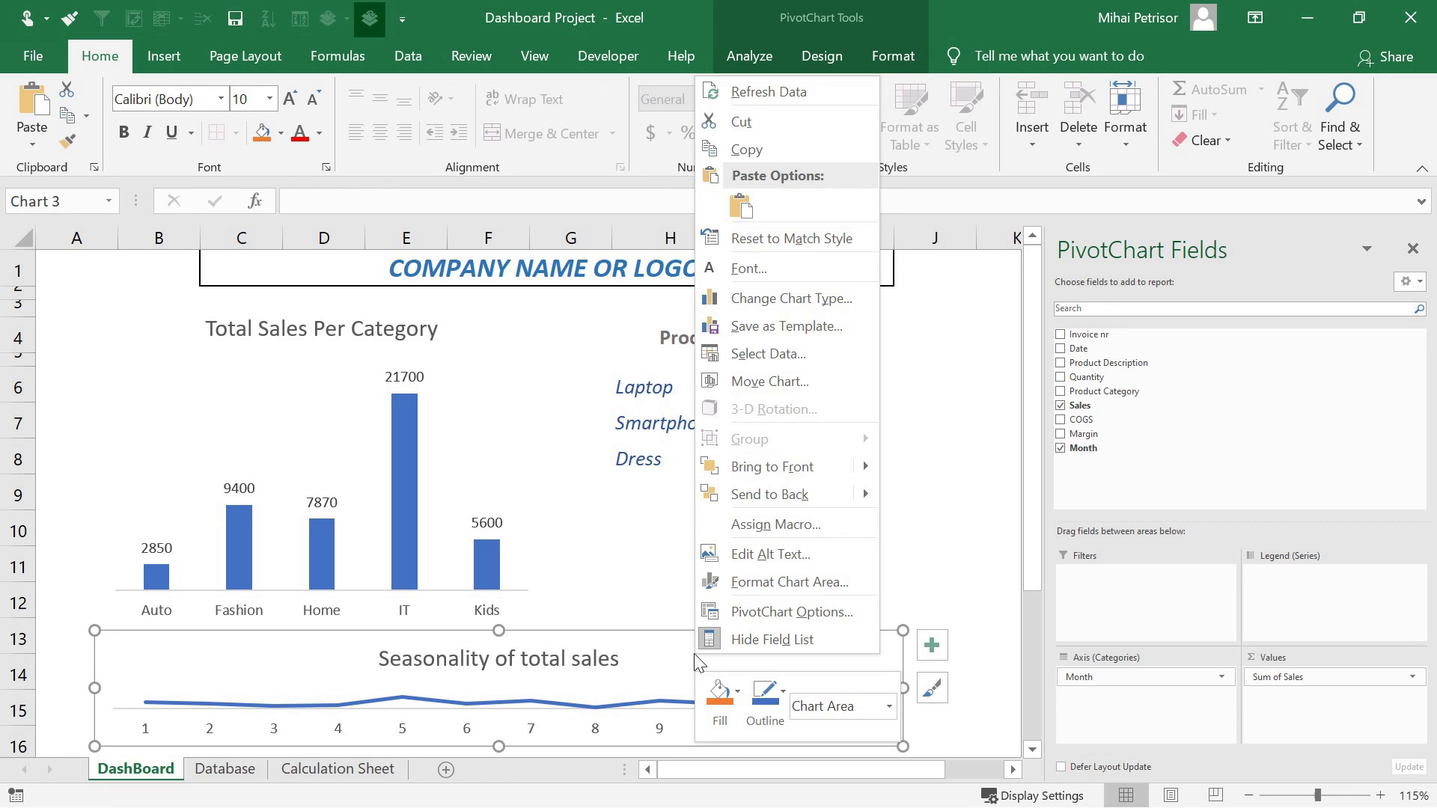
{"action": "left_click", "coordinate": [767, 585]}
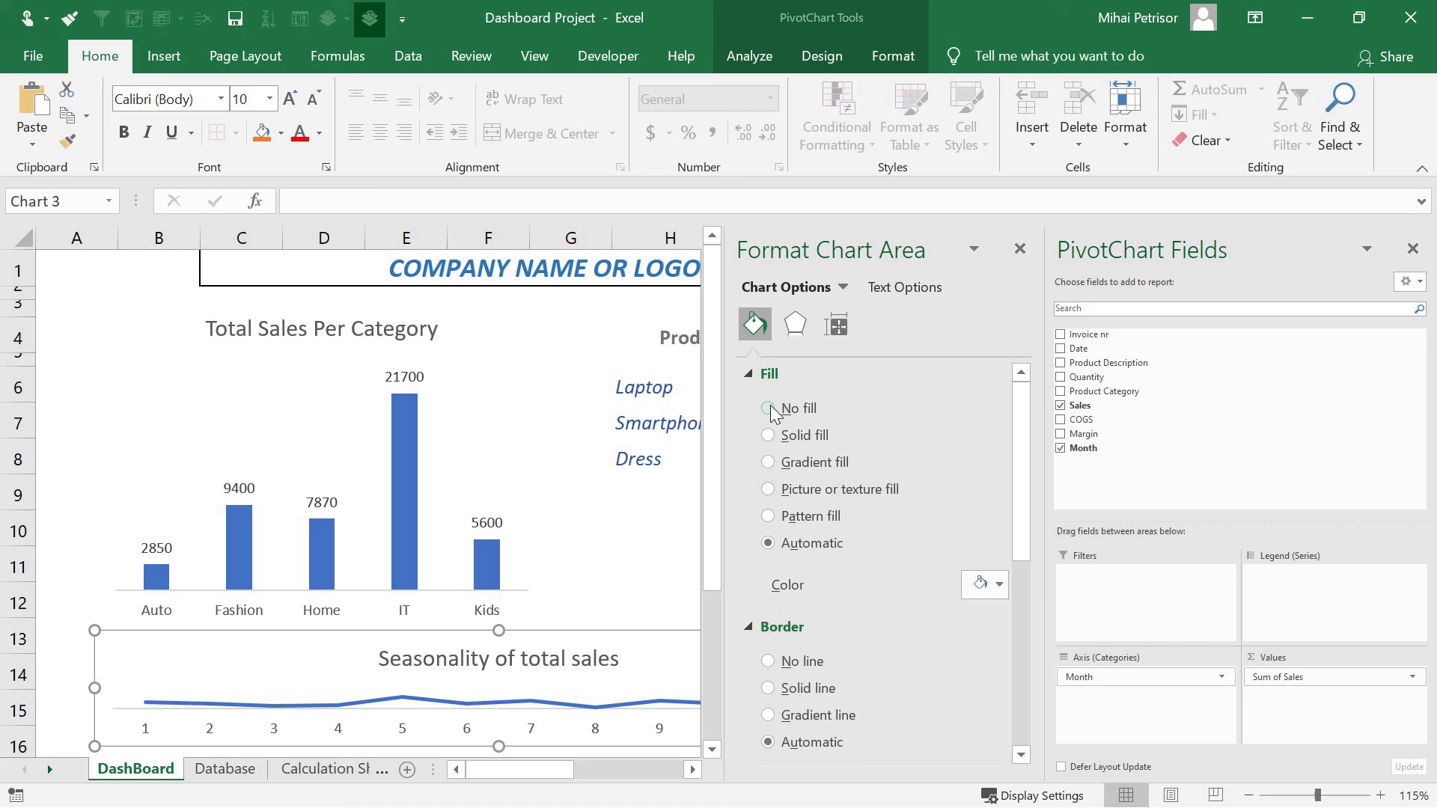
{"action": "left_click", "coordinate": [768, 661]}
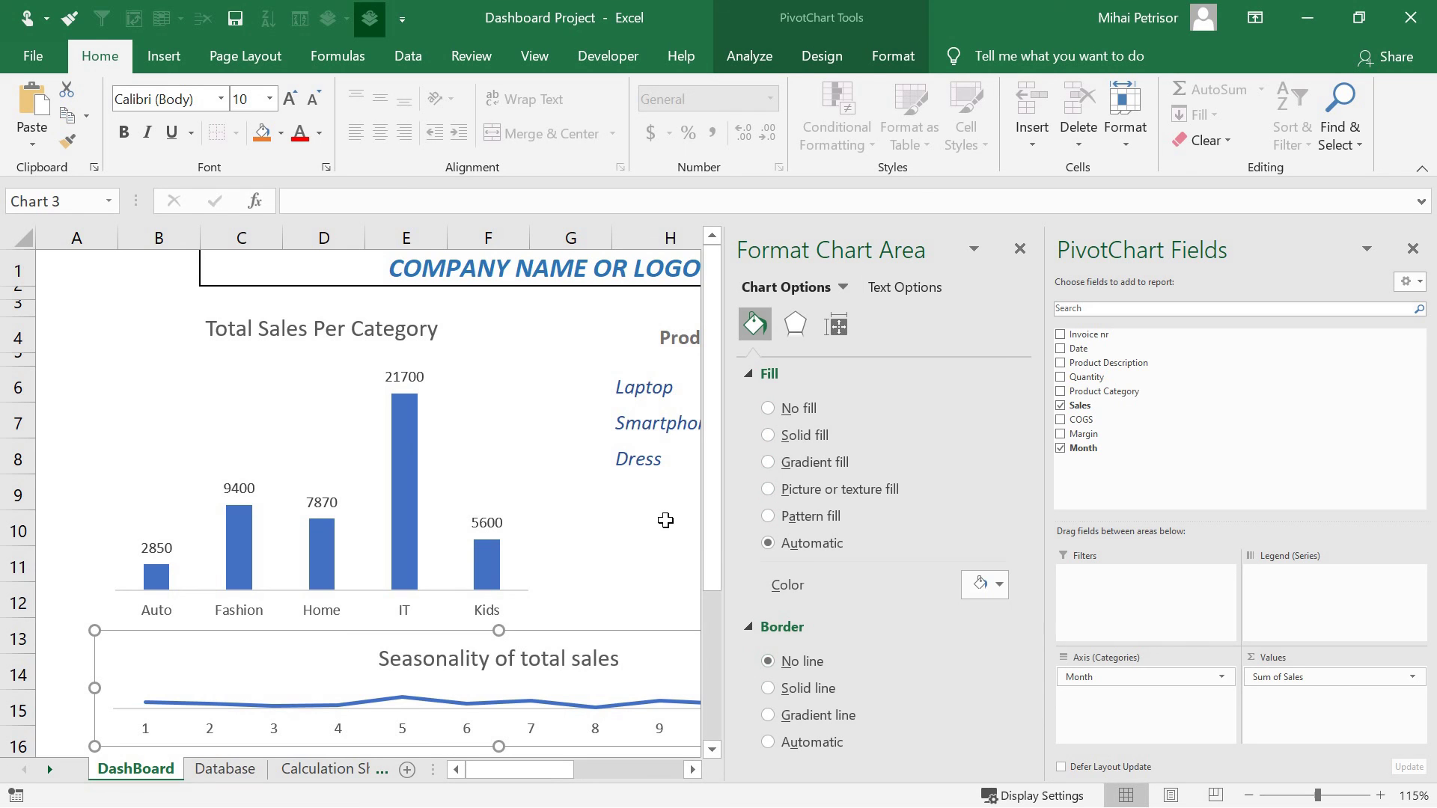
{"action": "left_click", "coordinate": [1018, 249]}
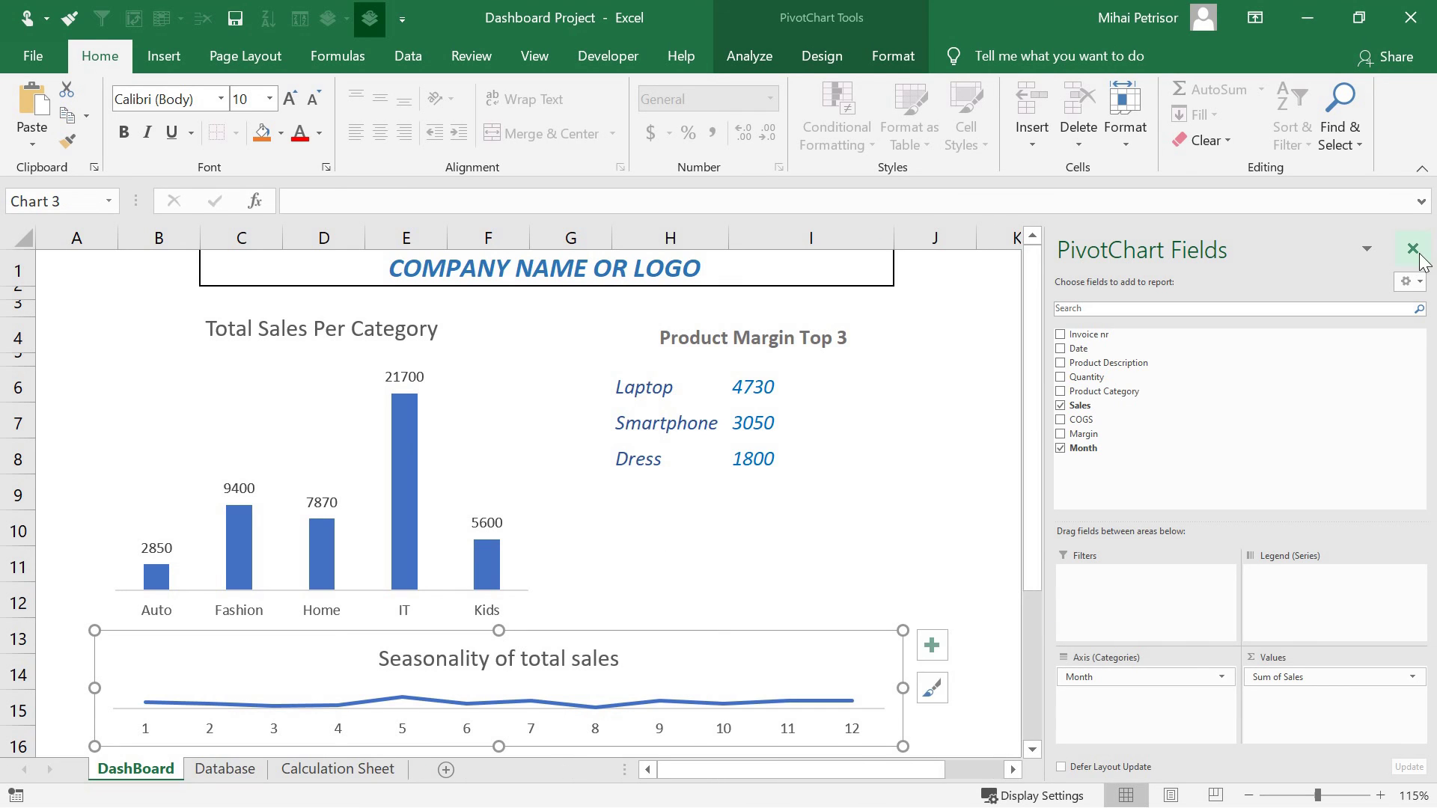
{"action": "left_click", "coordinate": [1412, 248]}
{"action": "left_click", "coordinate": [1079, 432]}
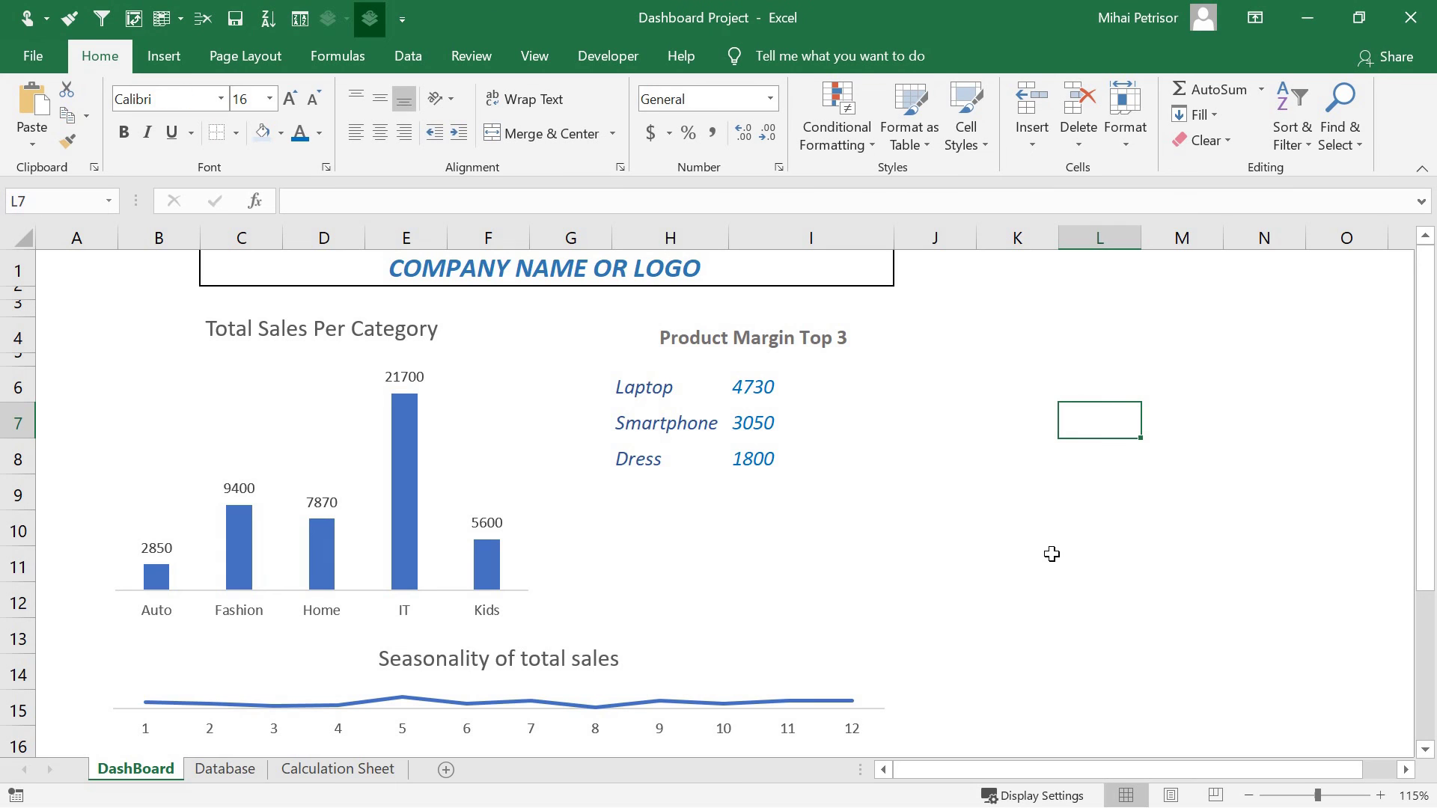
{"action": "left_click", "coordinate": [568, 682]}
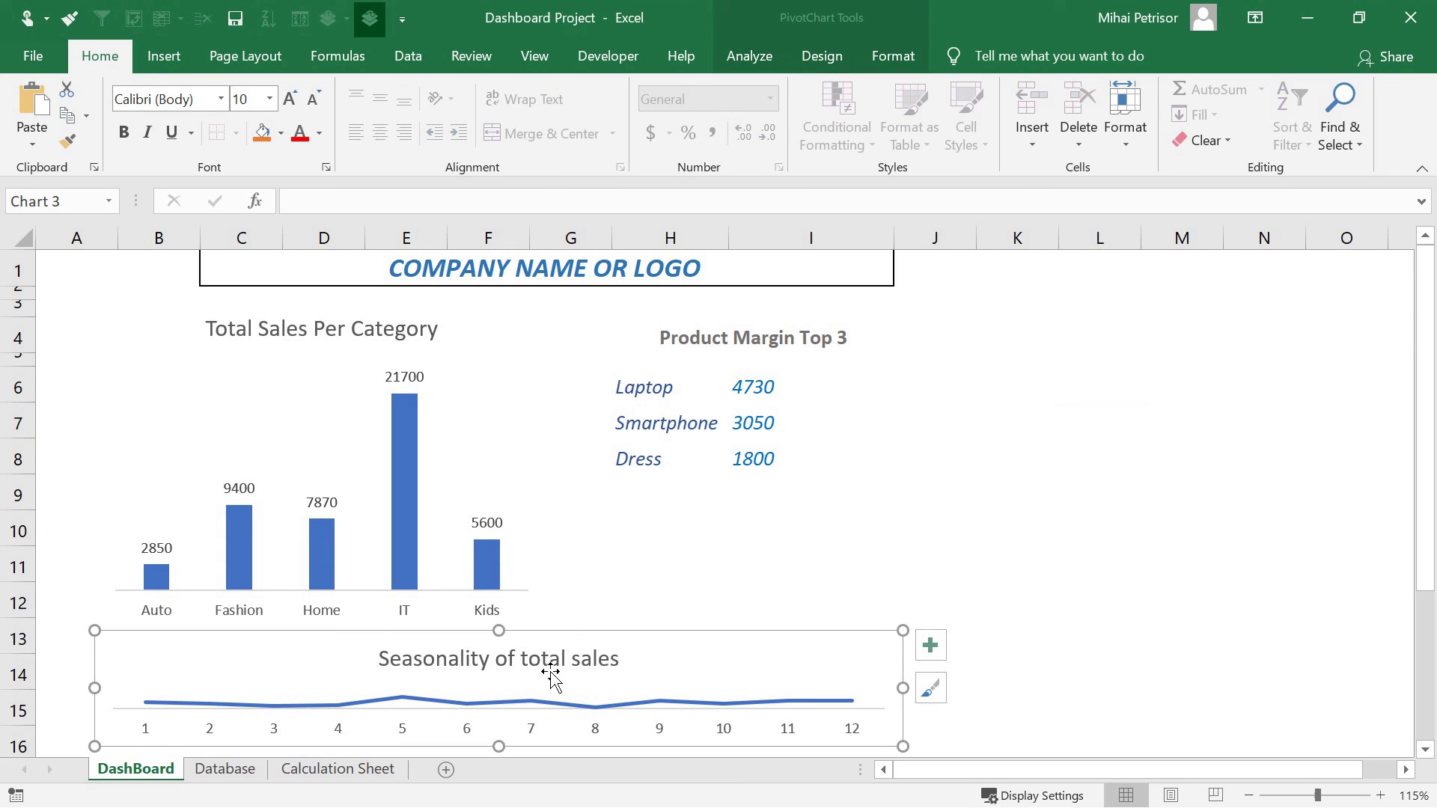
{"action": "left_click", "coordinate": [502, 705]}
{"action": "left_click", "coordinate": [489, 720]}
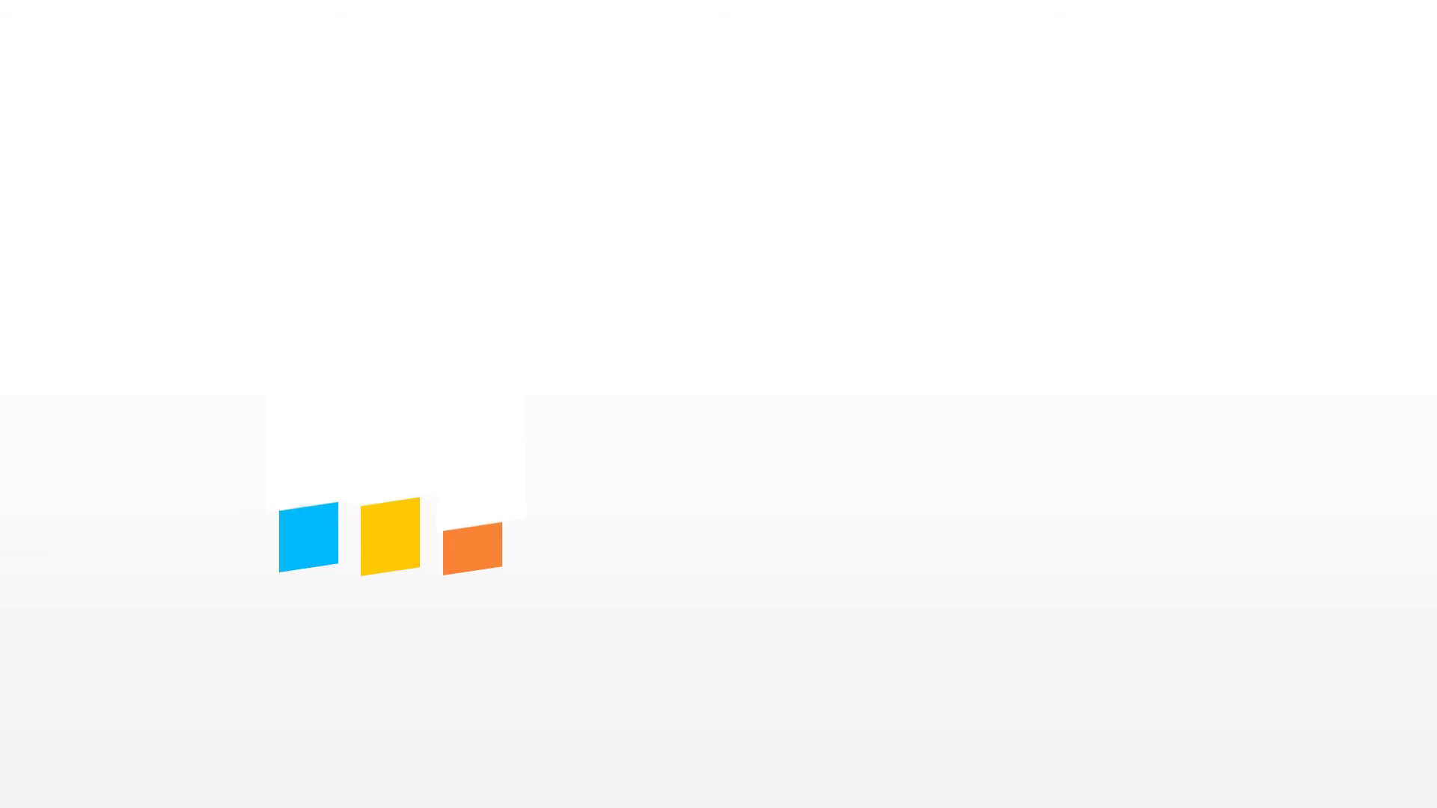